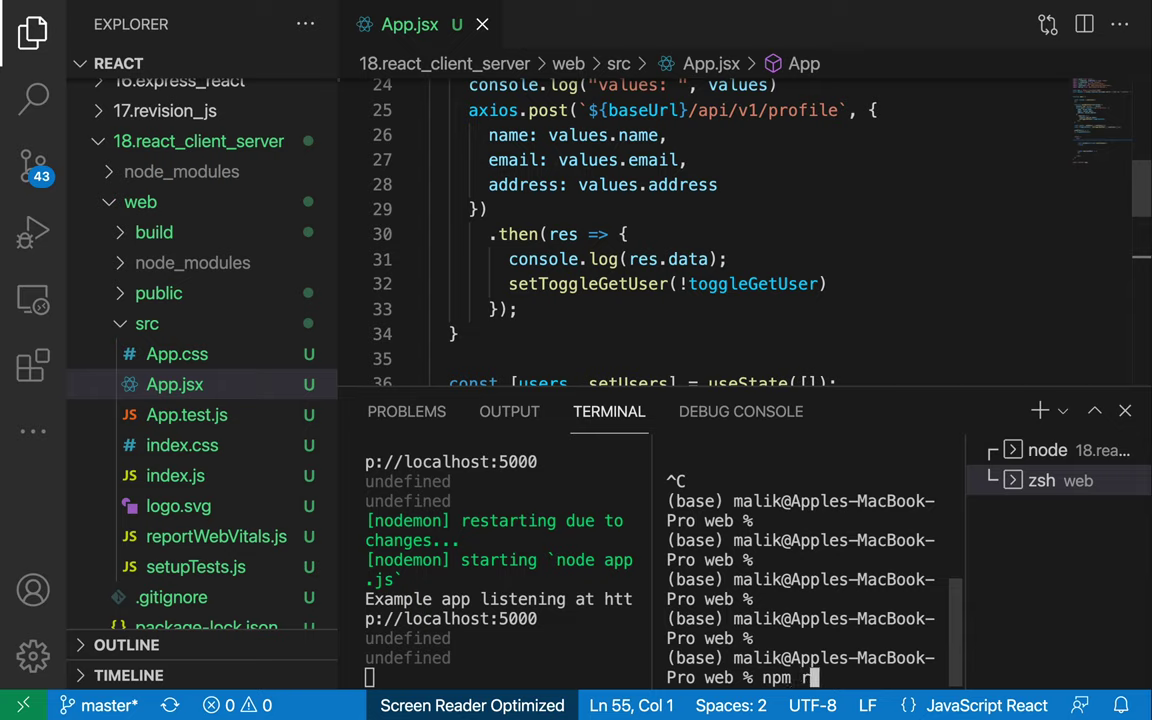
# Fix the typo and run npm run build in the web terminal.
pyautogui.press('BackSpace')
pyautogui.press('BackSpace')
pyautogui.press('BackSpace')
pyautogui.write('uild')
pyautogui.press('Return')
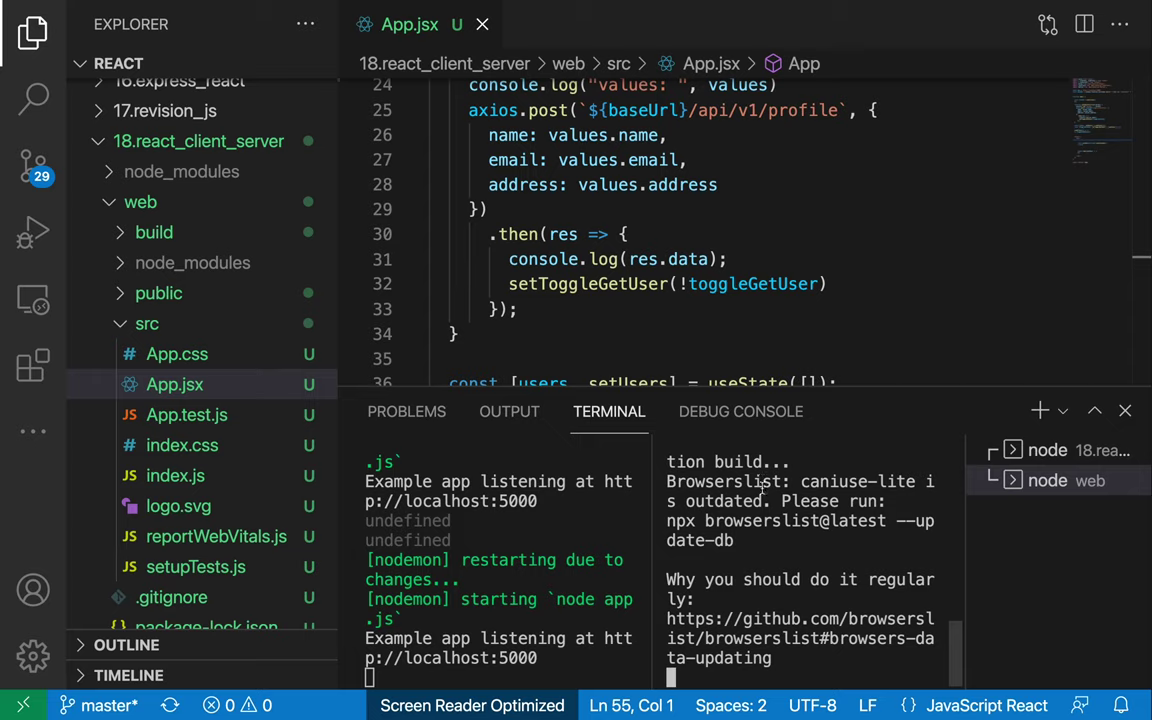
# Walk through the axios post request and its response handler by highlighting the code.
pyautogui.moveTo(469, 110); pyautogui.dragTo(559, 259)
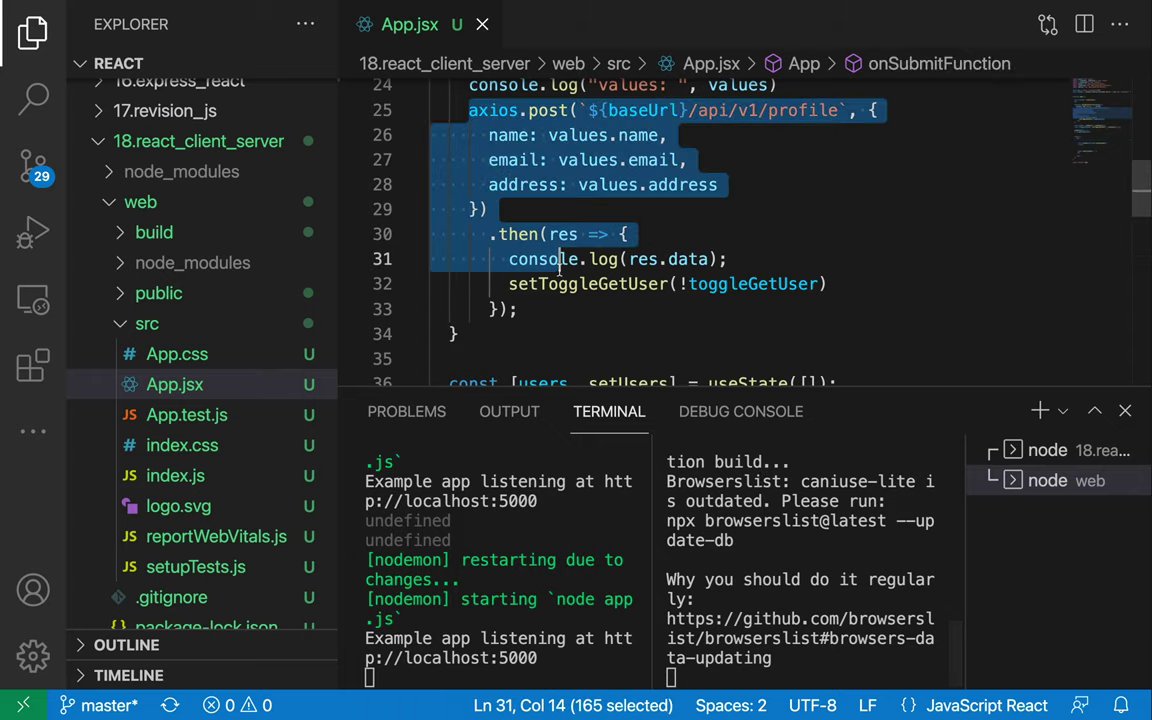
pyautogui.click(559, 259)
pyautogui.moveTo(459, 110); pyautogui.dragTo(525, 309)
pyautogui.click(525, 309)
pyautogui.moveTo(449, 110); pyautogui.dragTo(459, 334)
pyautogui.click(459, 334)
pyautogui.click(450, 110)
pyautogui.moveTo(452, 110); pyautogui.dragTo(517, 309)
pyautogui.click(517, 309)
pyautogui.click(450, 110)
pyautogui.moveTo(450, 110); pyautogui.dragTo(525, 309)
pyautogui.click(525, 309)
pyautogui.click(448, 134)
pyautogui.moveTo(448, 134); pyautogui.dragTo(517, 309)
pyautogui.click(459, 334)
# Kill the web build terminal, leaving the nodemon server terminal.
pyautogui.click(844, 572)
pyautogui.rightClick(844, 572)
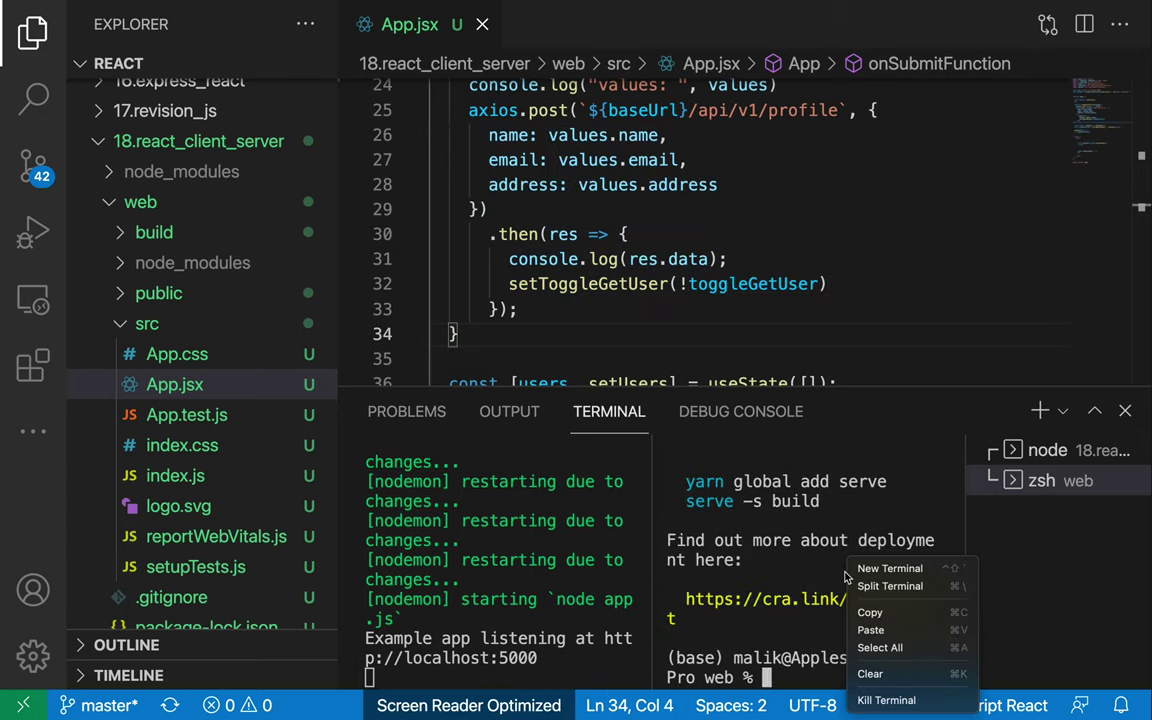
pyautogui.click(889, 702)
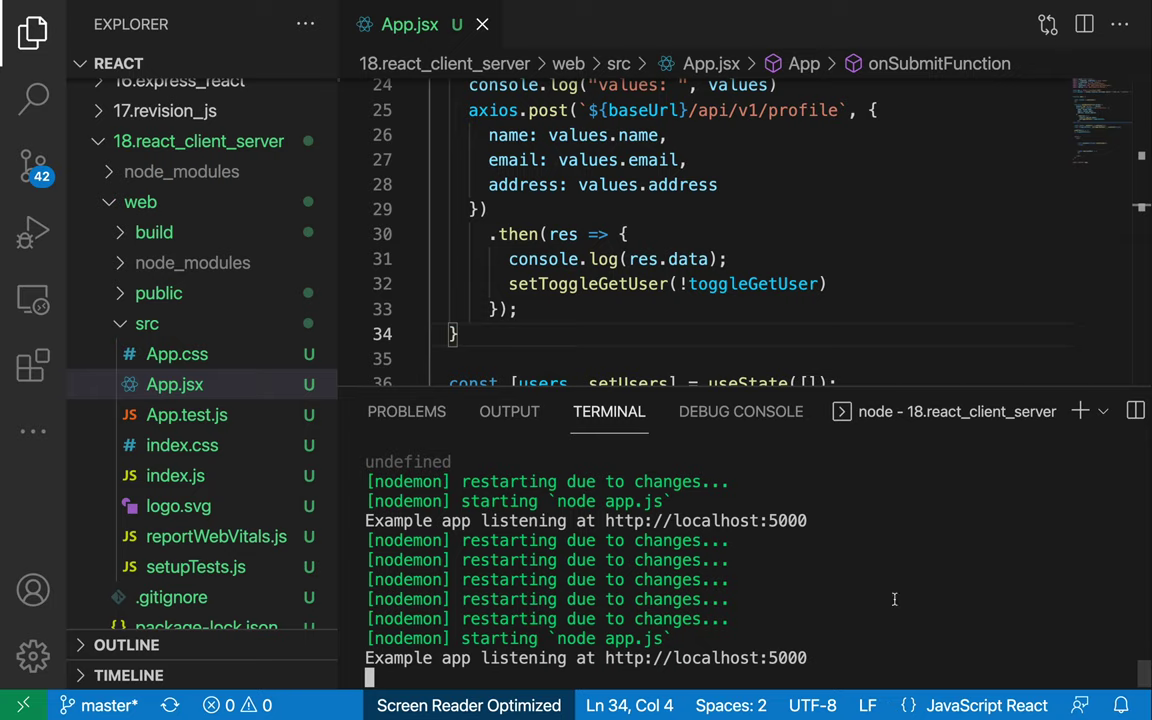
pyautogui.scroll(-1, 803, 544)
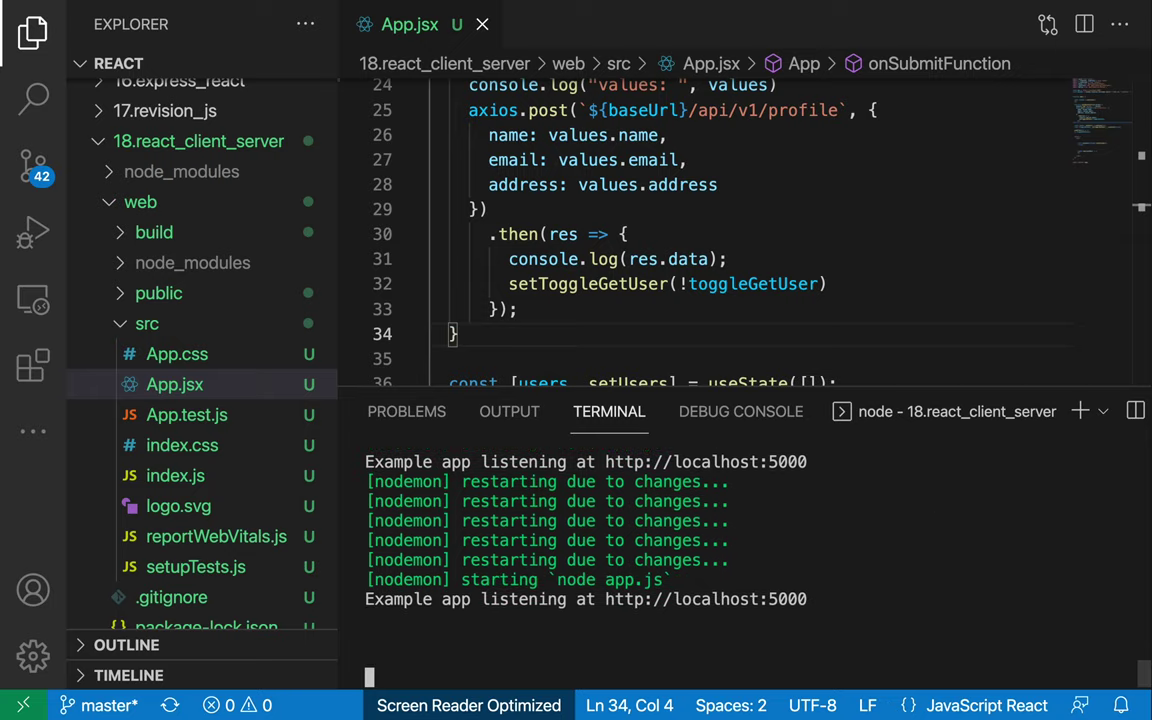
# In Chrome, change the address to localhost:5000 and load the app.
pyautogui.press('super+Tab')
pyautogui.click(206, 47)
pyautogui.press('Return')
pyautogui.click(206, 47)
pyautogui.click(206, 47)
pyautogui.press('BackSpace')
pyautogui.press('BackSpace')
pyautogui.press('BackSpace')
pyautogui.press('BackSpace')
pyautogui.press('BackSpace')
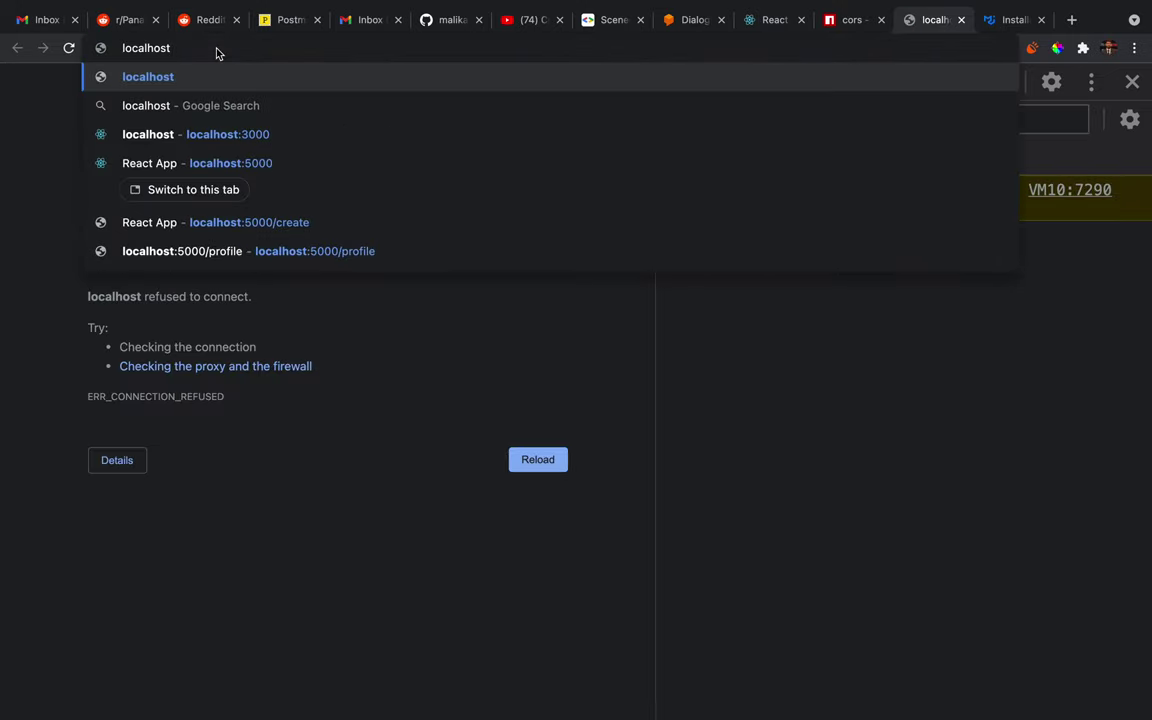
pyautogui.write(':500-')
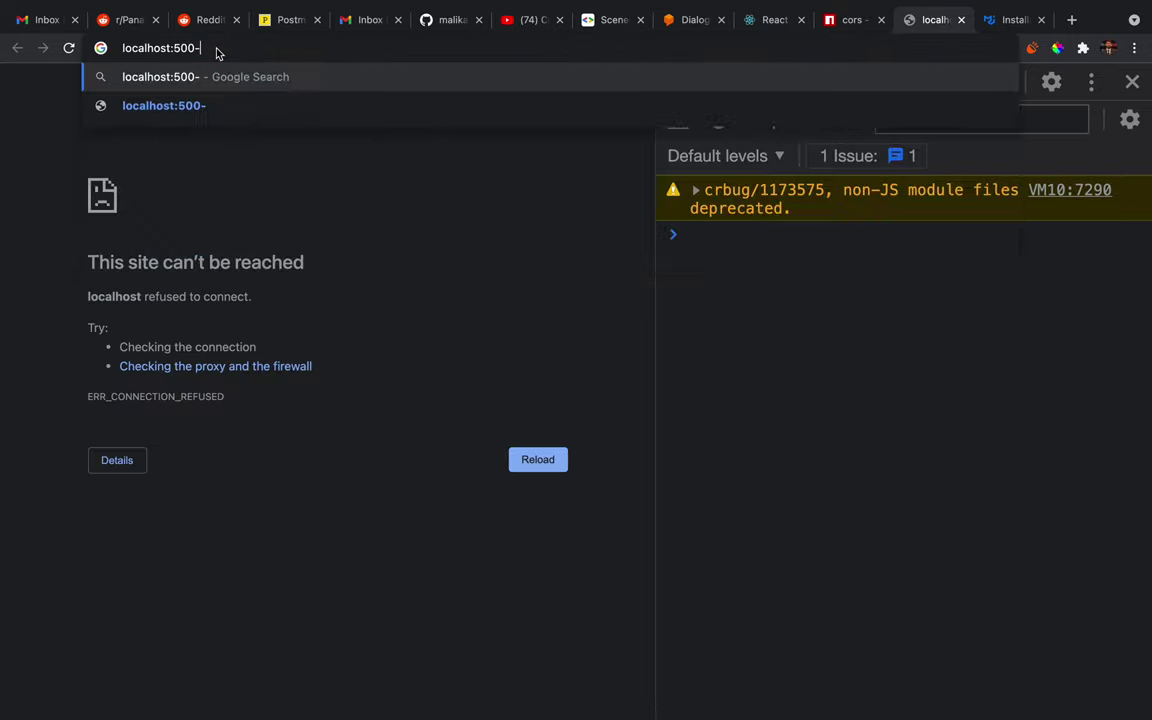
pyautogui.press('BackSpace')
pyautogui.write('0')
pyautogui.press('Return')
# Add a profile with name dfgfsdgsdf, email sfgwdgsdg and address dsfhsdfgd.
pyautogui.click(113, 100)
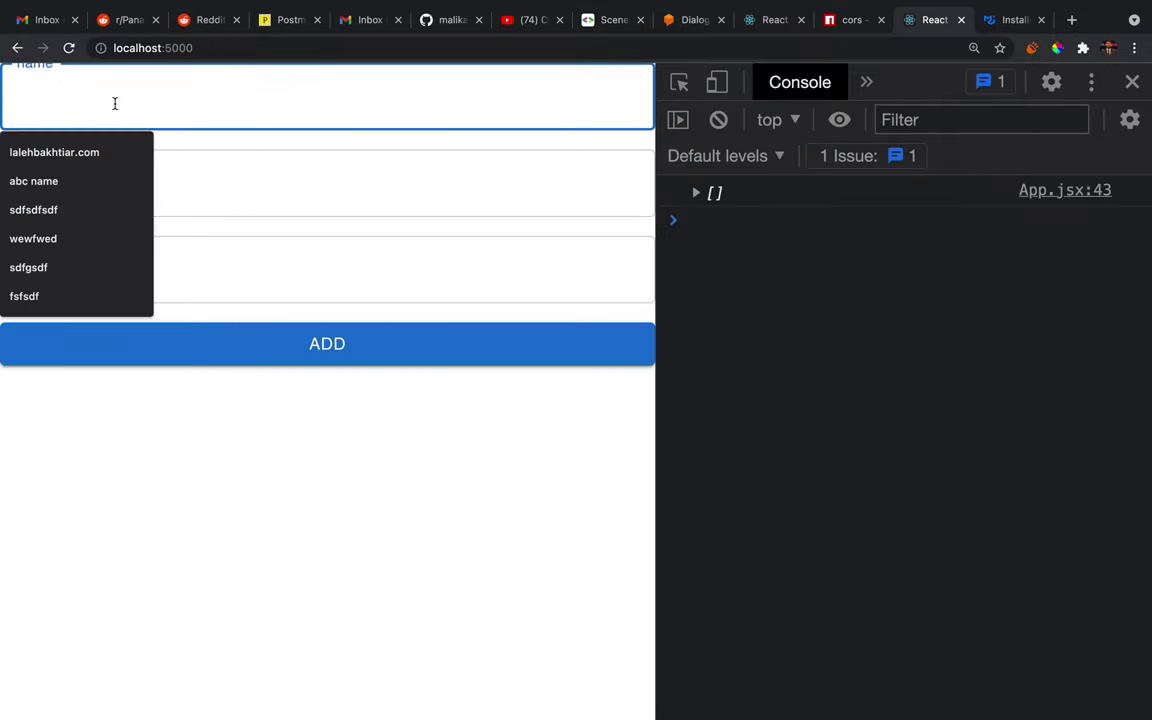
pyautogui.write('dfgfsdgsdf')
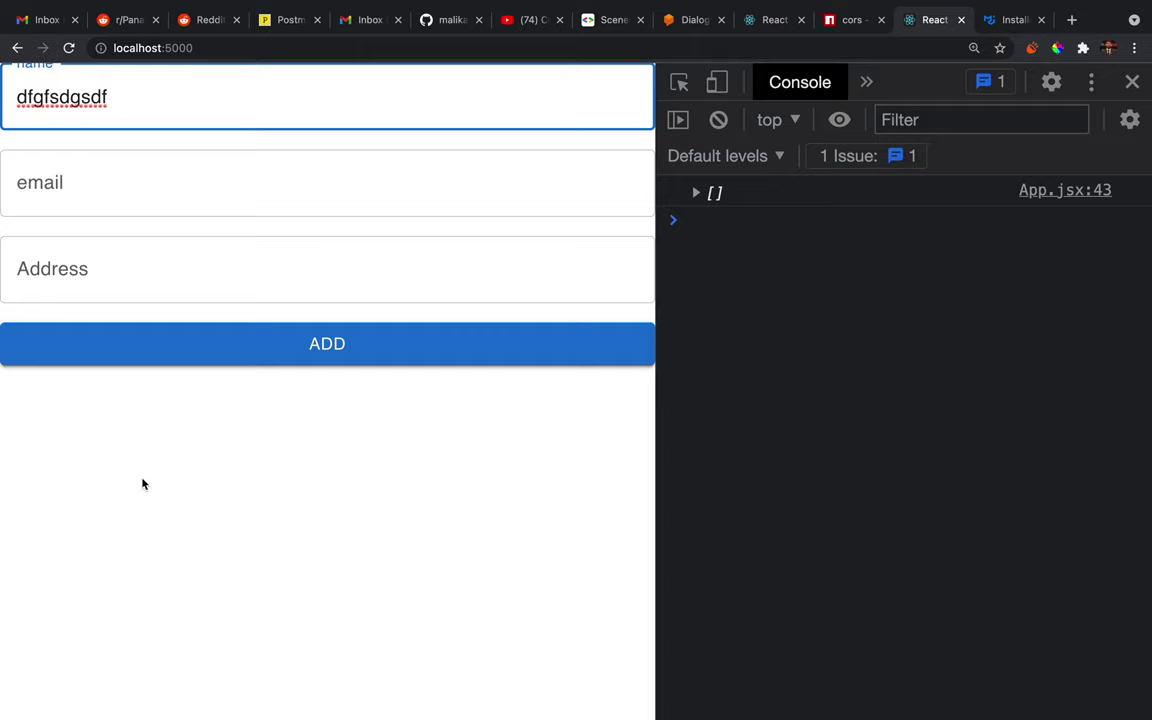
pyautogui.click(193, 165)
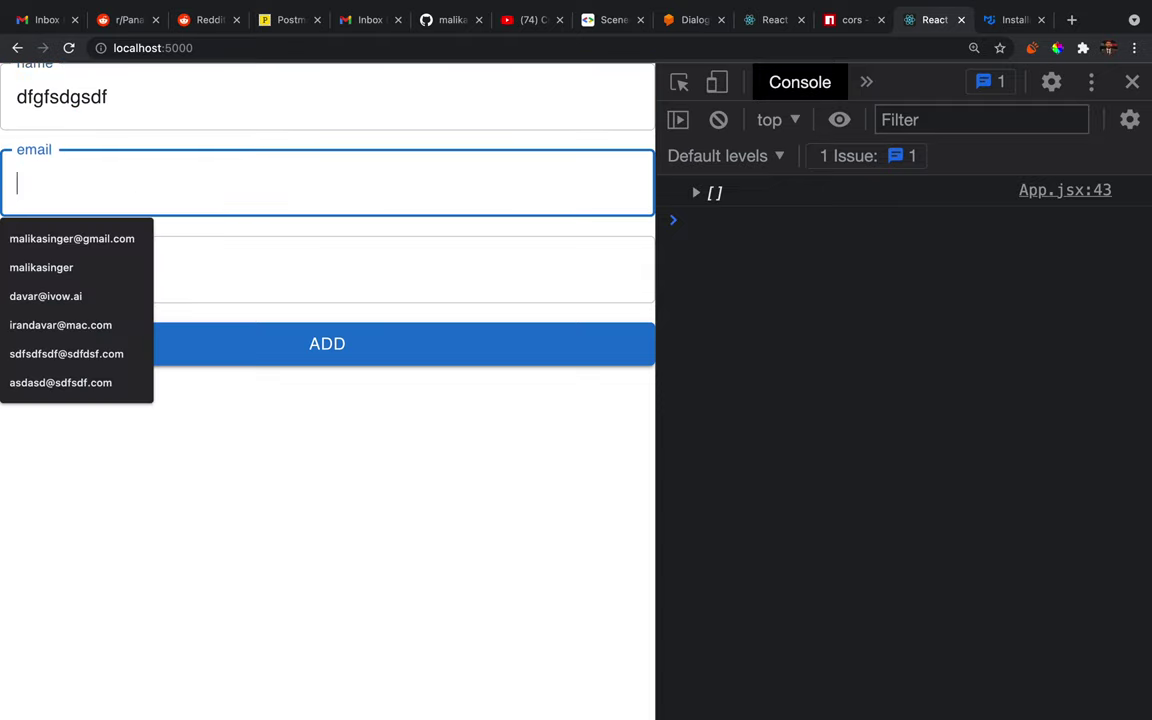
pyautogui.write('sfgwdgsdg')
pyautogui.press('Tab')
pyautogui.write('dsfhsdfgd')
pyautogui.click(304, 346)
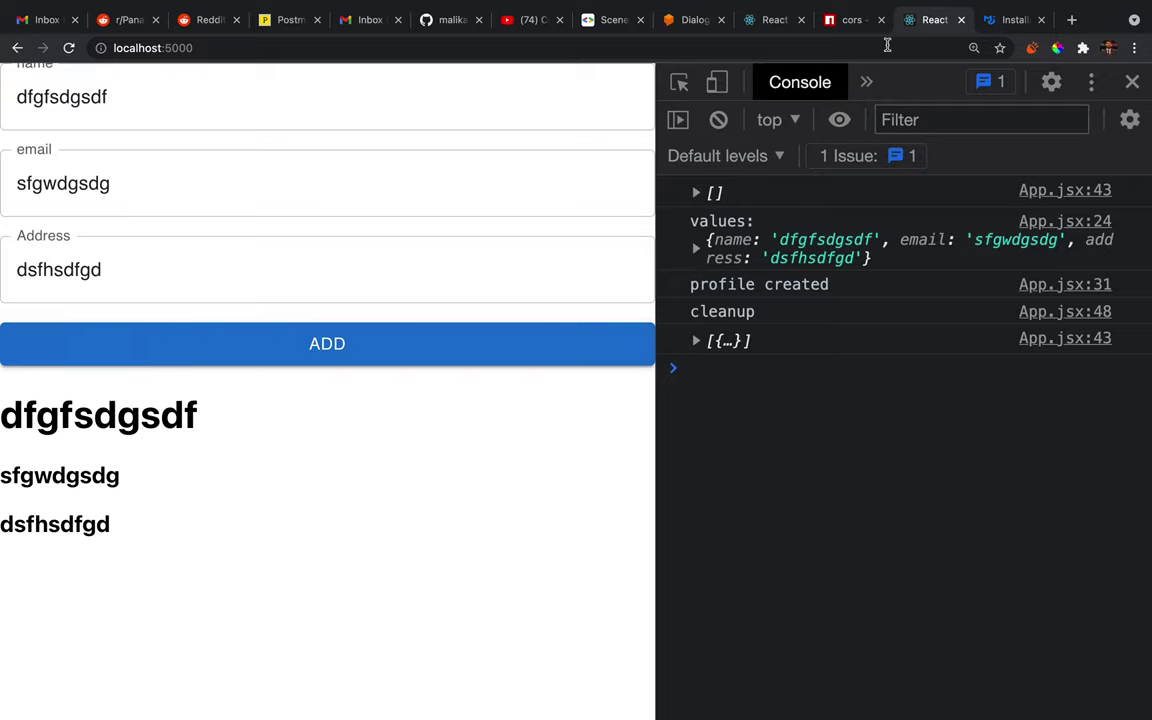
# Collapse the 18.react_client_server folder in VS Code, then return to the browser.
pyautogui.press('super+Tab')
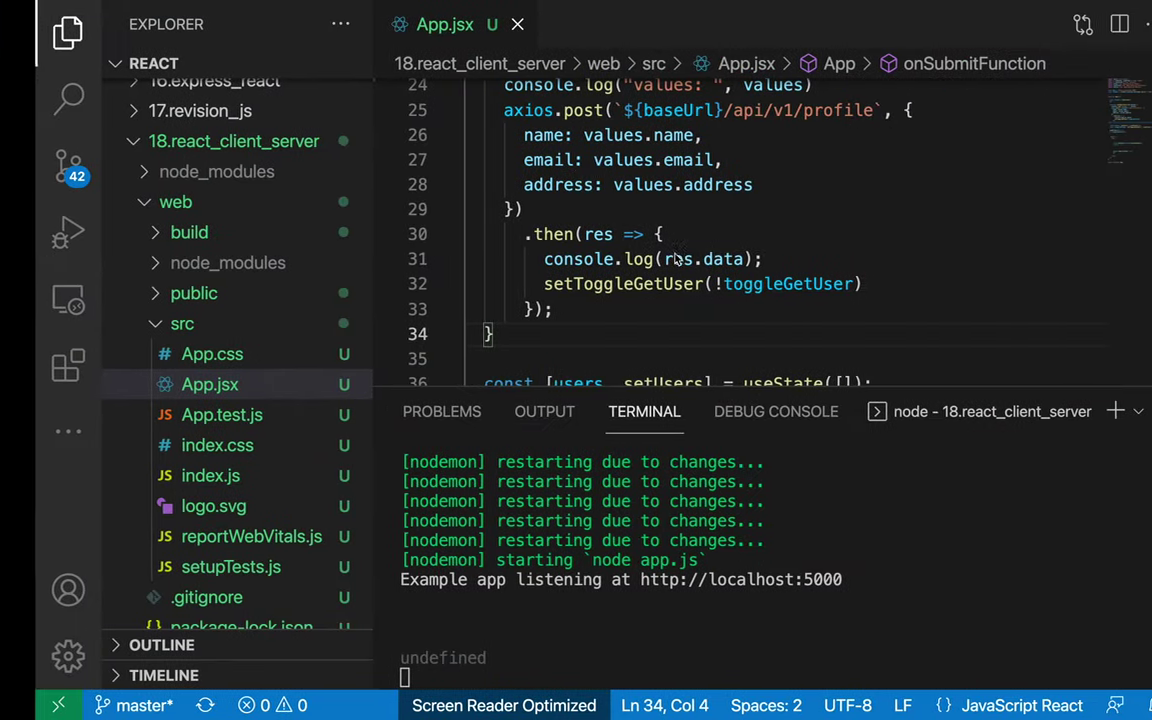
pyautogui.click(112, 143)
pyautogui.press('super+Tab')
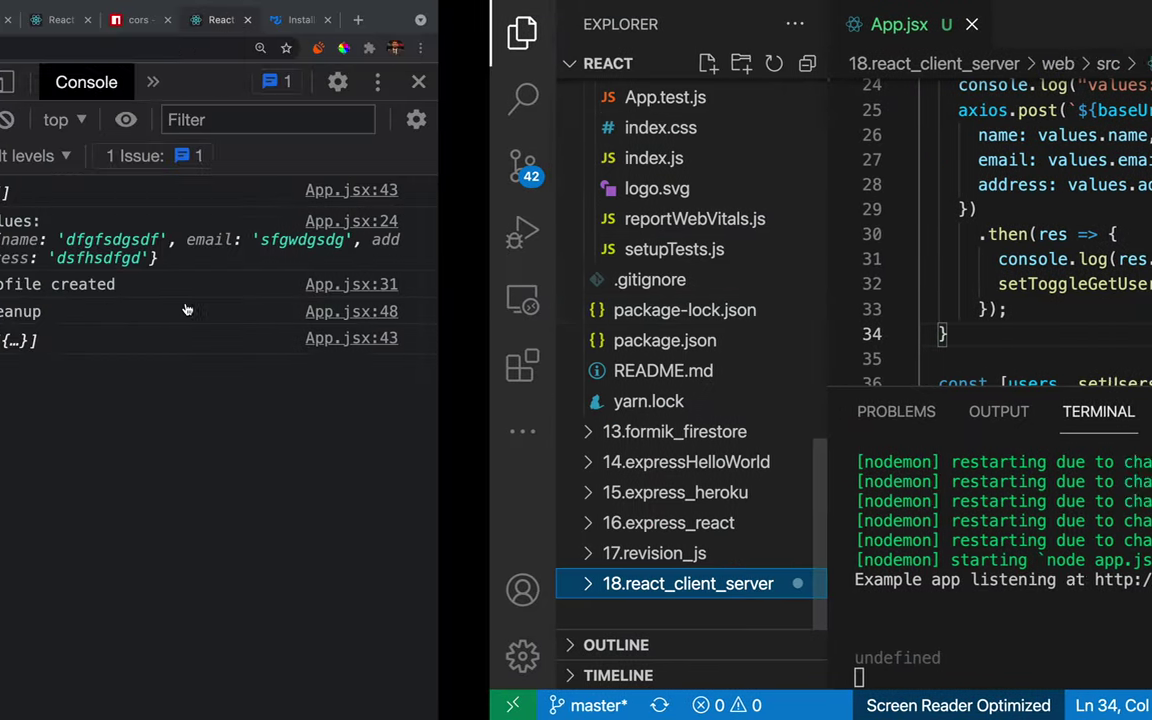
# Open heroku.com in a new tab and log in with a saved account.
pyautogui.click(1071, 19)
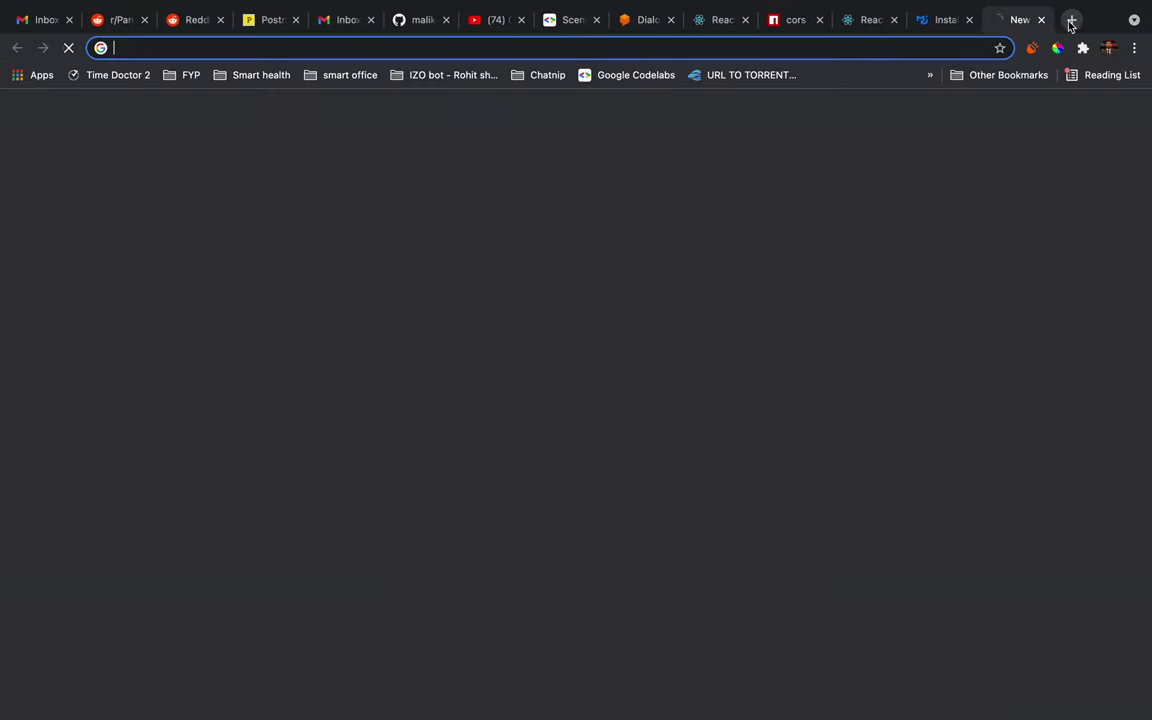
pyautogui.click(955, 48)
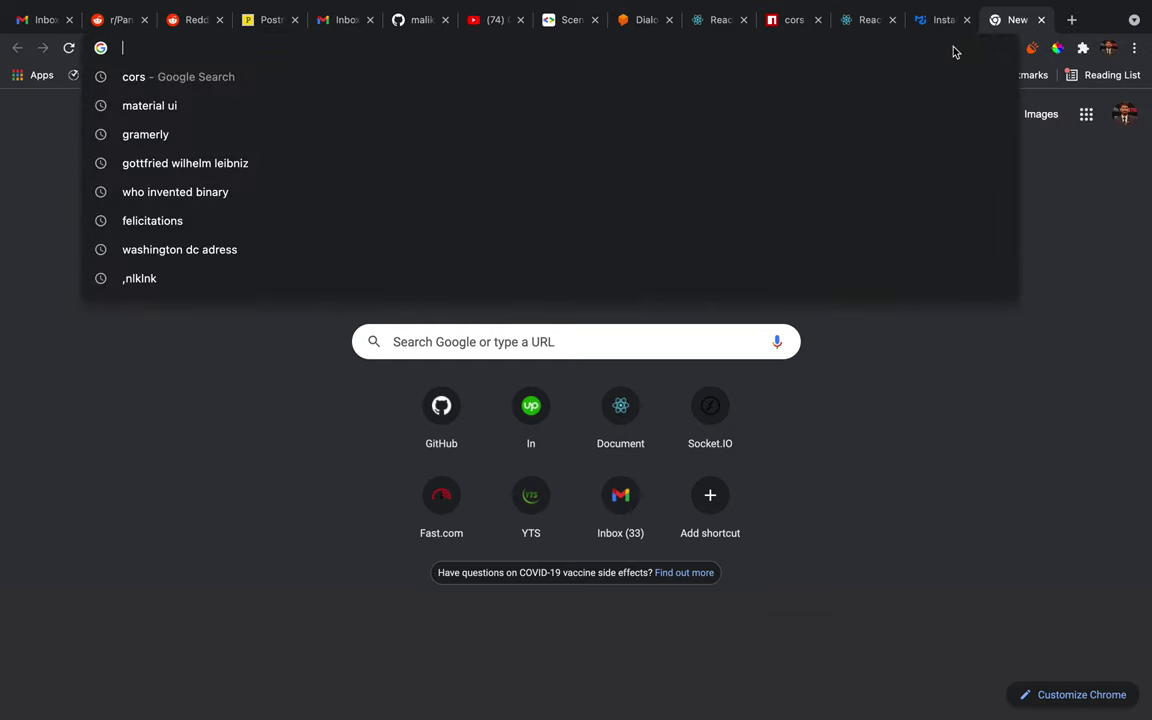
pyautogui.write('hero')
pyautogui.press('BackSpace')
pyautogui.press('BackSpace')
pyautogui.press('BackSpace')
pyautogui.press('Down')
pyautogui.press('Down')
pyautogui.press('Down')
pyautogui.press('Return')
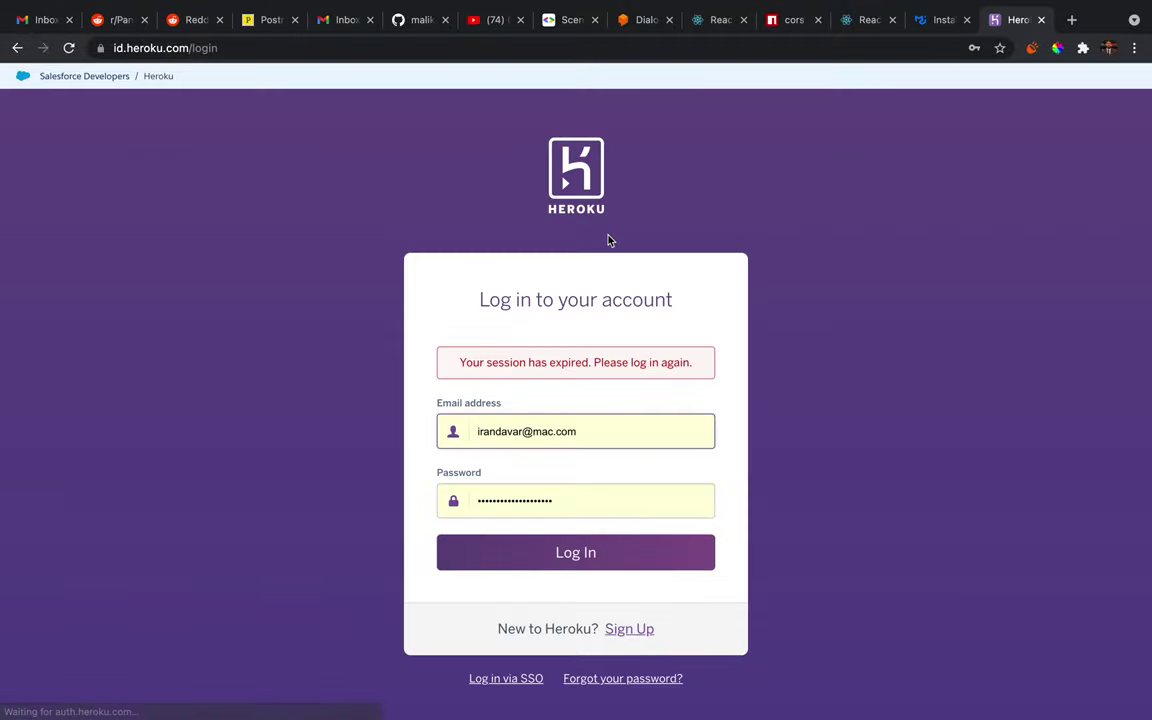
pyautogui.click(527, 431)
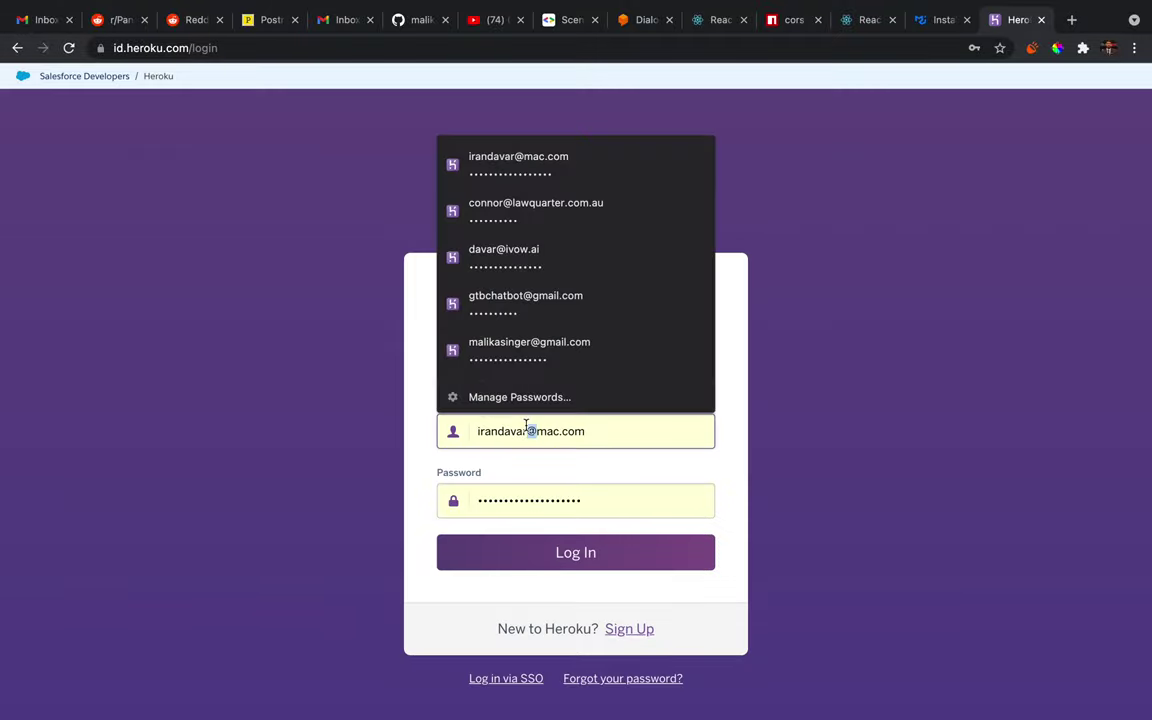
pyautogui.click(521, 365)
pyautogui.click(575, 563)
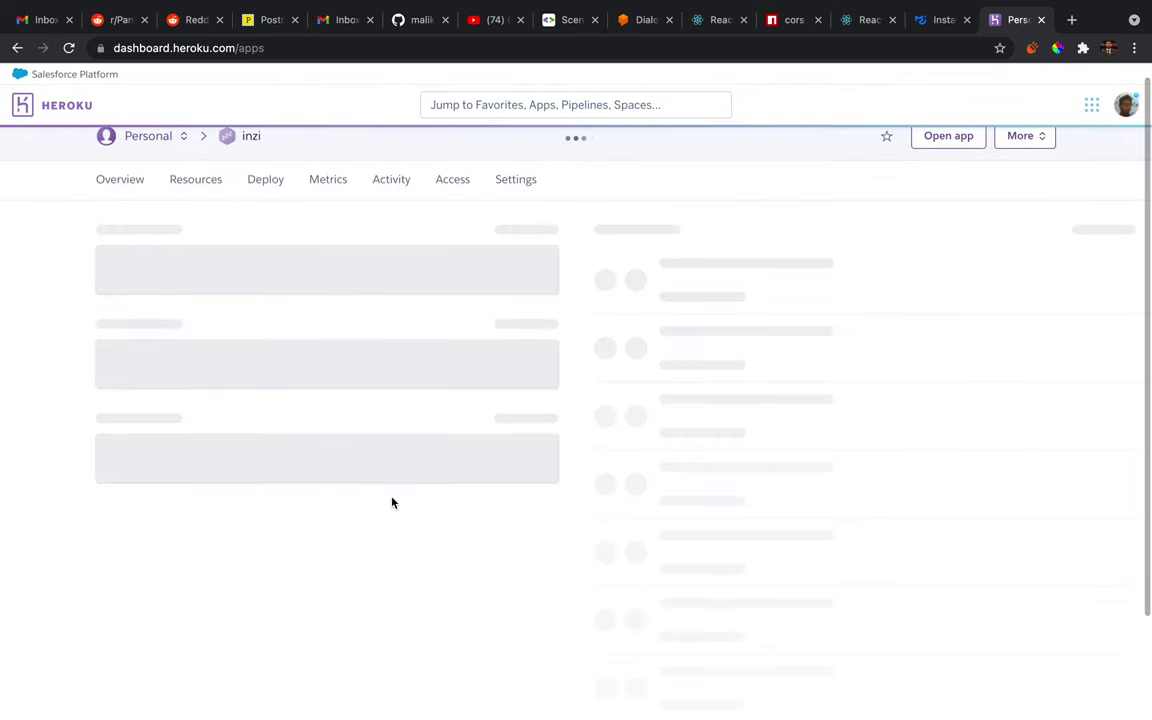
# Open the inzi app's Deploy page and review its GitHub connection details.
pyautogui.scroll(-1, 712, 440)
pyautogui.click(268, 138)
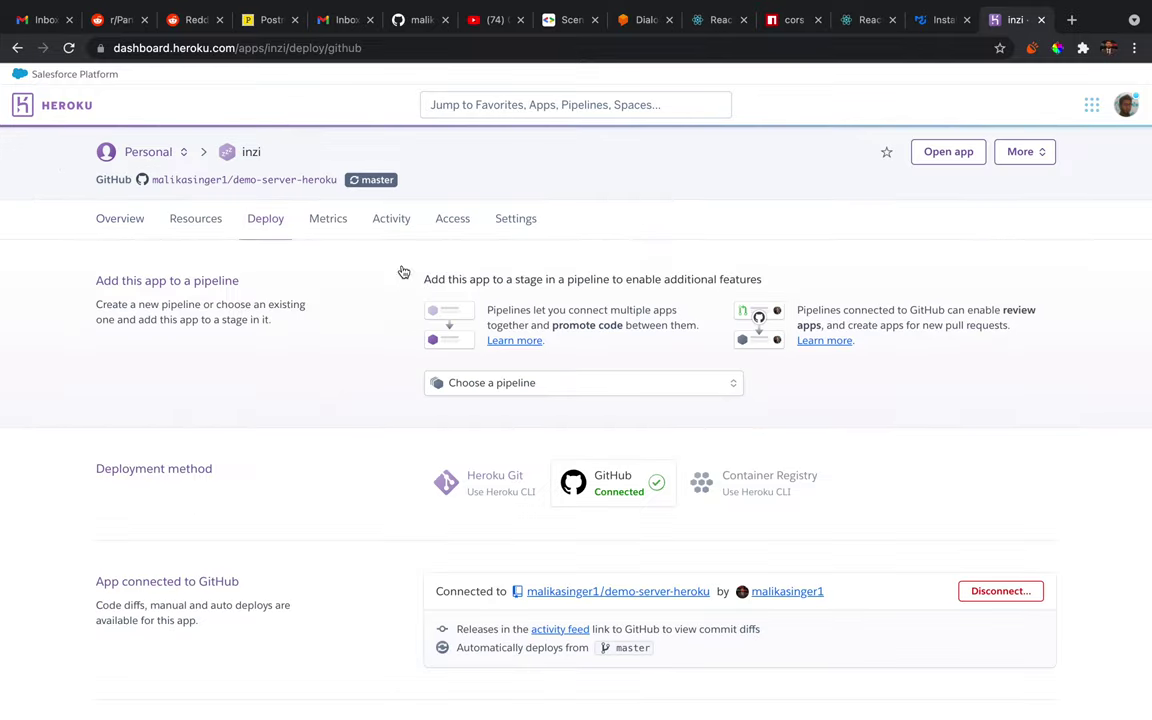
pyautogui.scroll(-5, 406, 414)
pyautogui.scroll(-3, 406, 415)
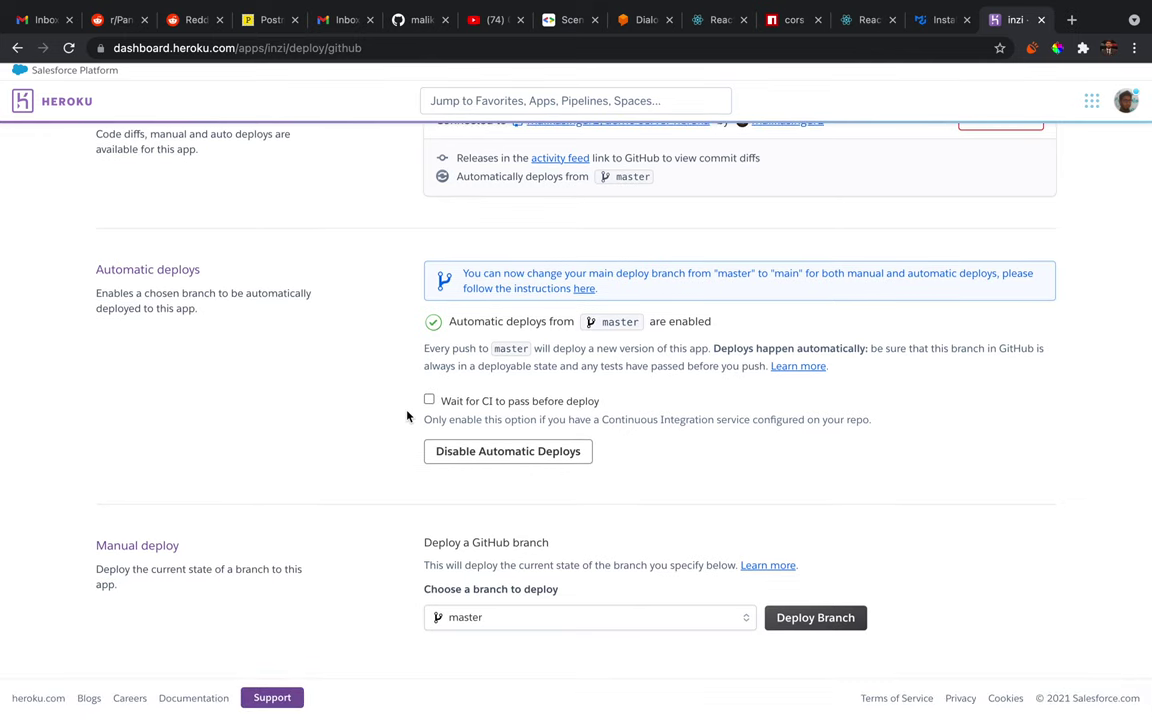
pyautogui.scroll(4, 406, 415)
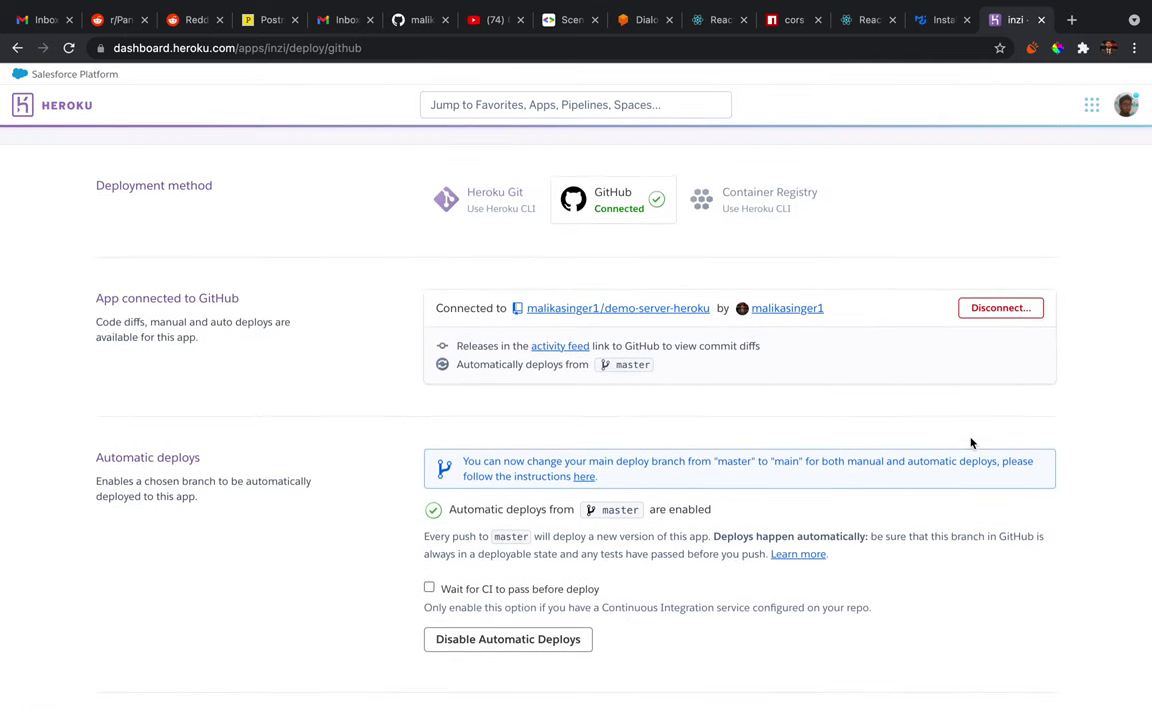
pyautogui.moveTo(679, 301); pyautogui.dragTo(851, 419)
pyautogui.click(851, 420)
# Copy the 18.react_client_server folder from the Explorer and reveal it in Finder.
pyautogui.press('super+Tab')
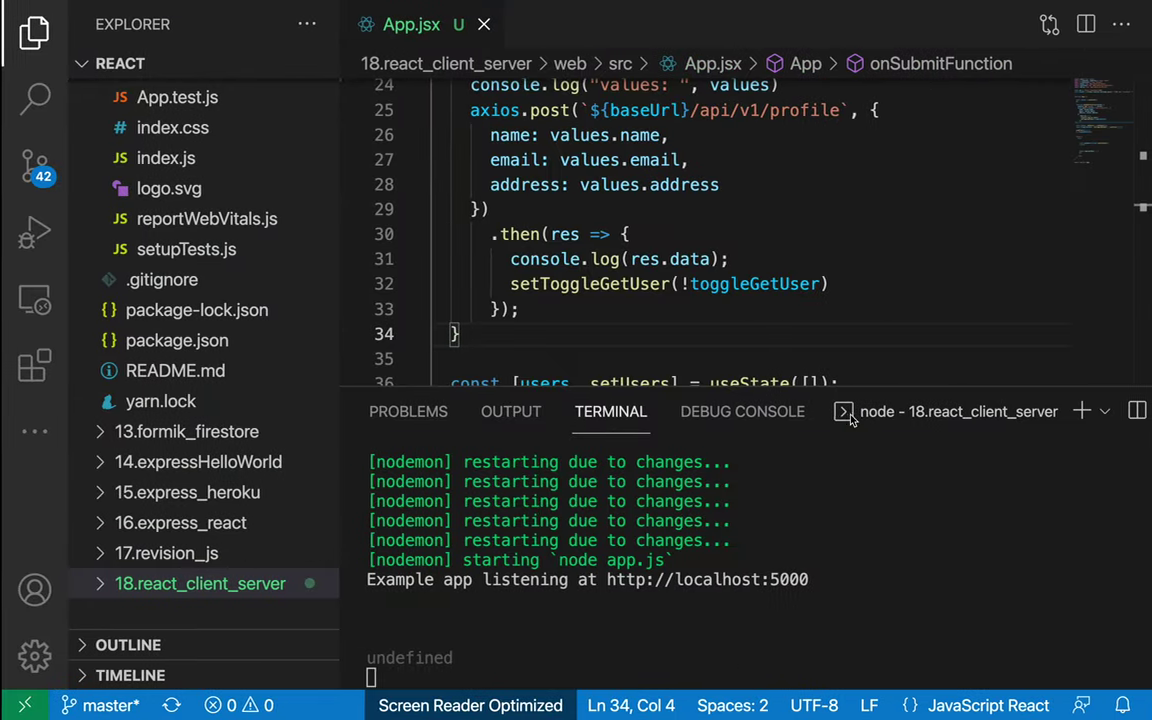
pyautogui.rightClick(133, 591)
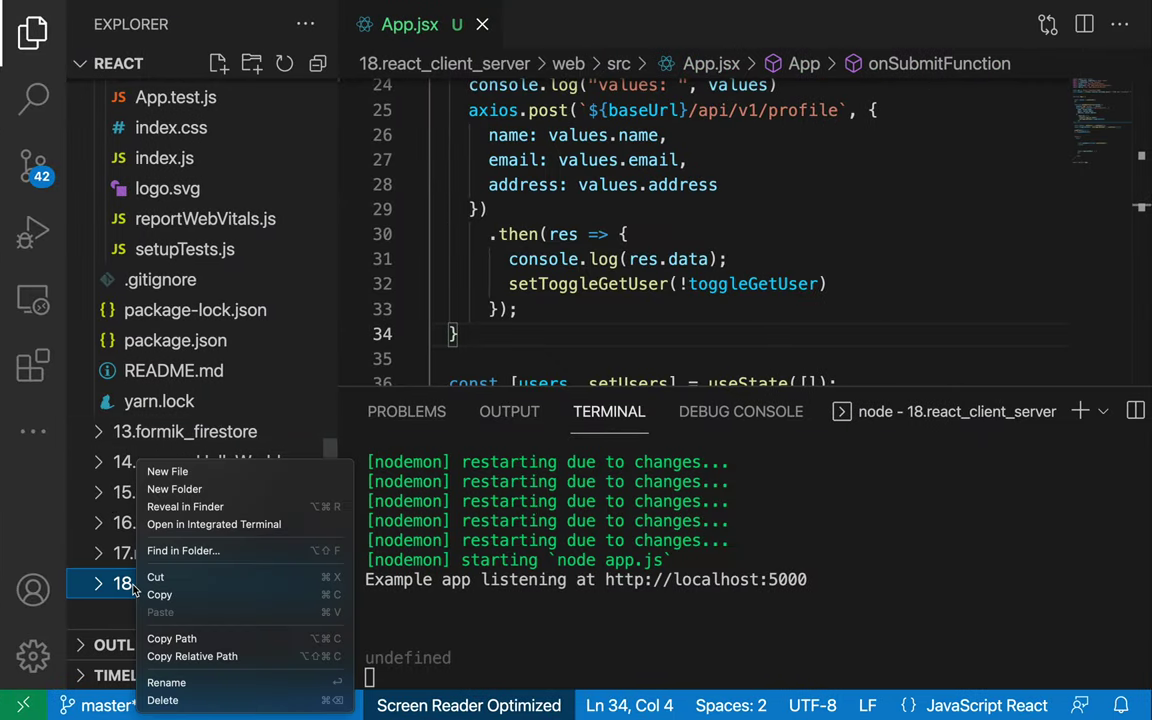
pyautogui.click(140, 591)
pyautogui.rightClick(140, 591)
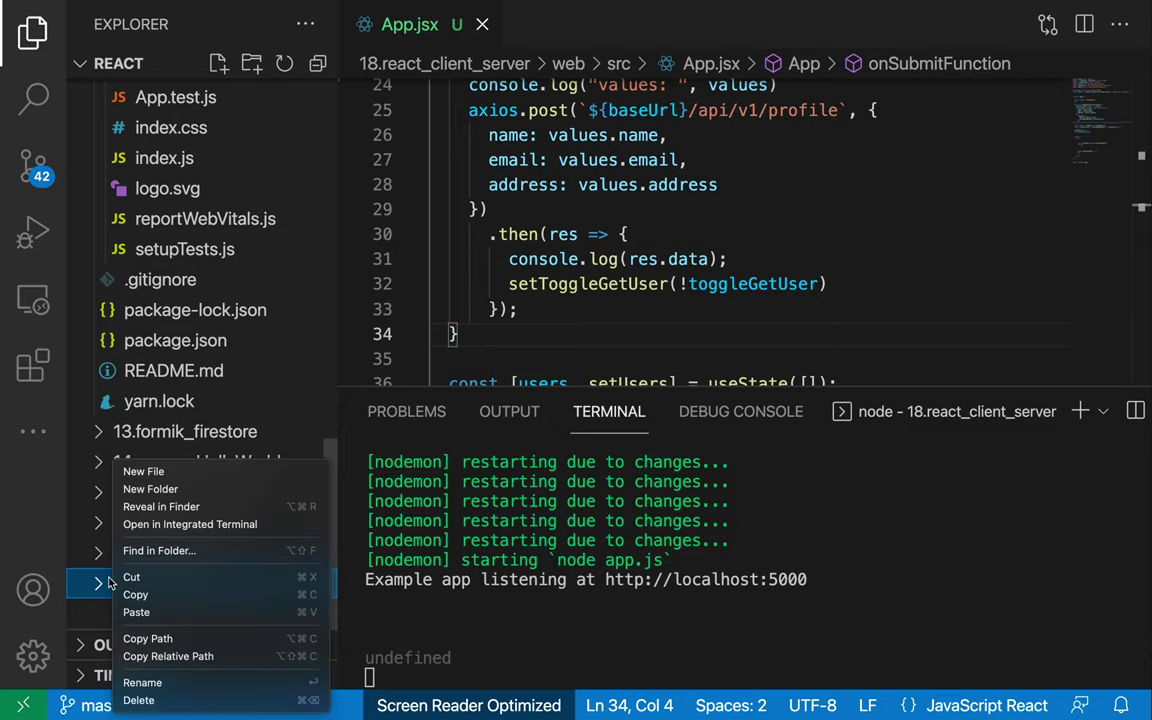
pyautogui.click(165, 507)
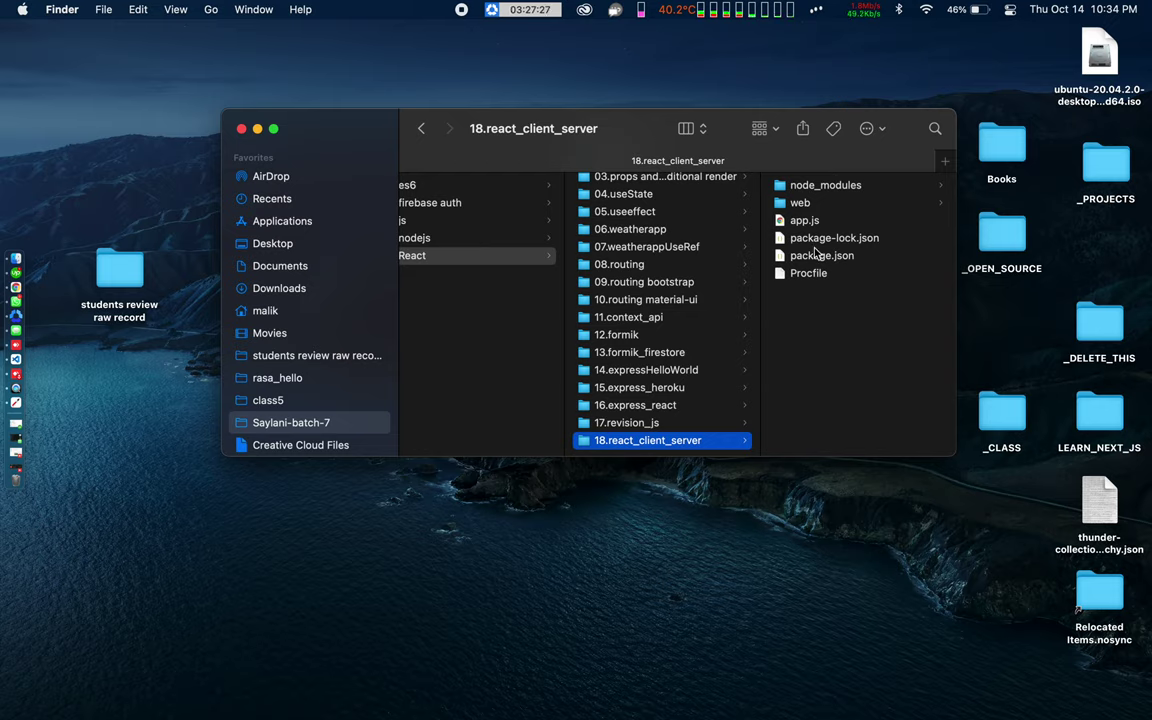
# In Finder, navigate to Desktop > _DELETE_THIS > demo-server-heroku.
pyautogui.moveTo(800, 296); pyautogui.dragTo(803, 165)
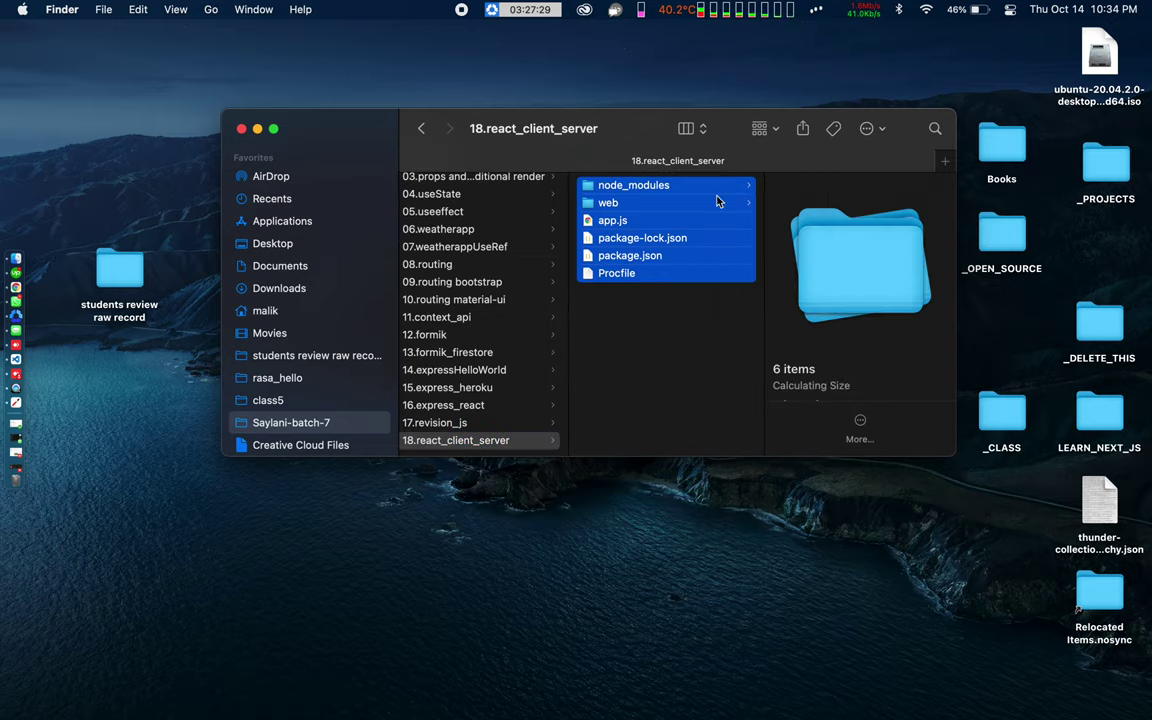
pyautogui.hscroll(-2, 515, 310)
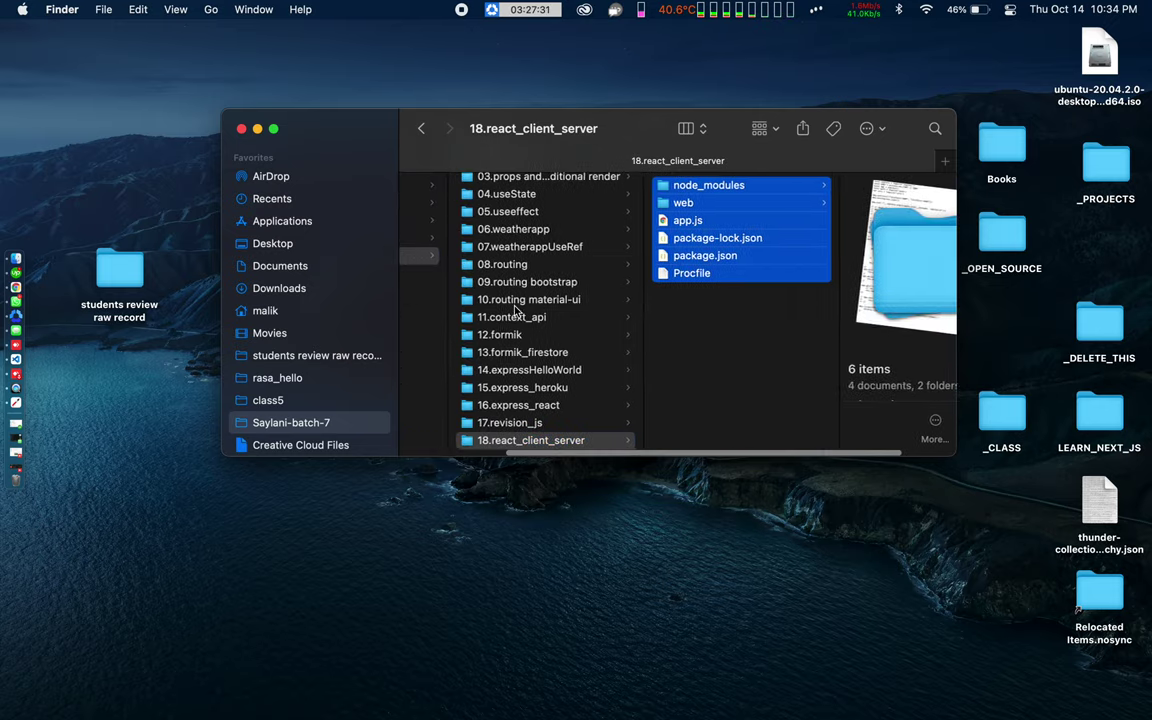
pyautogui.hscroll(-4, 515, 310)
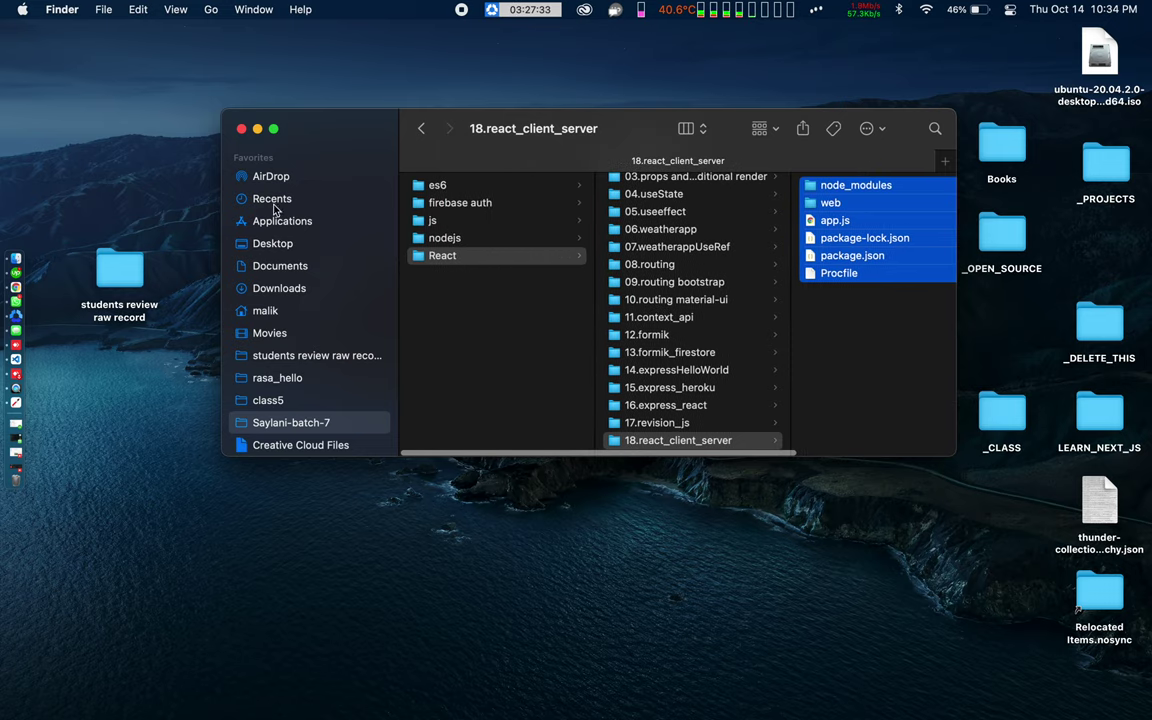
pyautogui.click(272, 243)
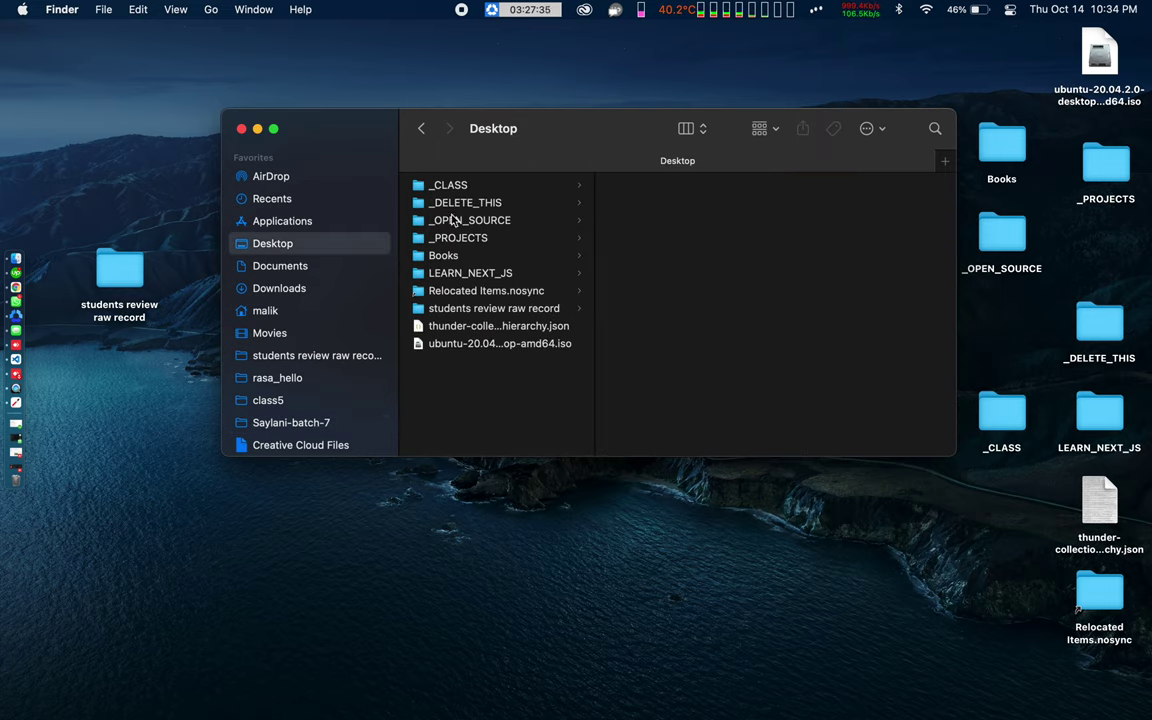
pyautogui.click(468, 206)
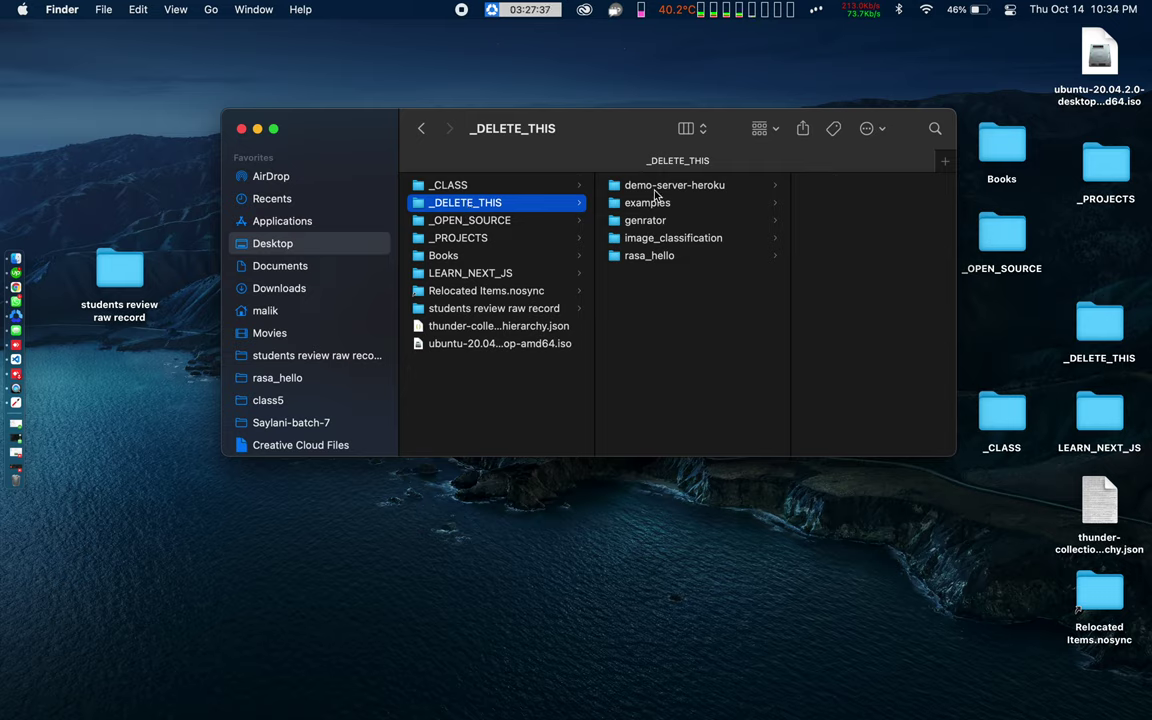
pyautogui.click(656, 193)
# Delete the four old files in demo-server-heroku and paste the copied project.
pyautogui.moveTo(810, 278); pyautogui.dragTo(812, 129)
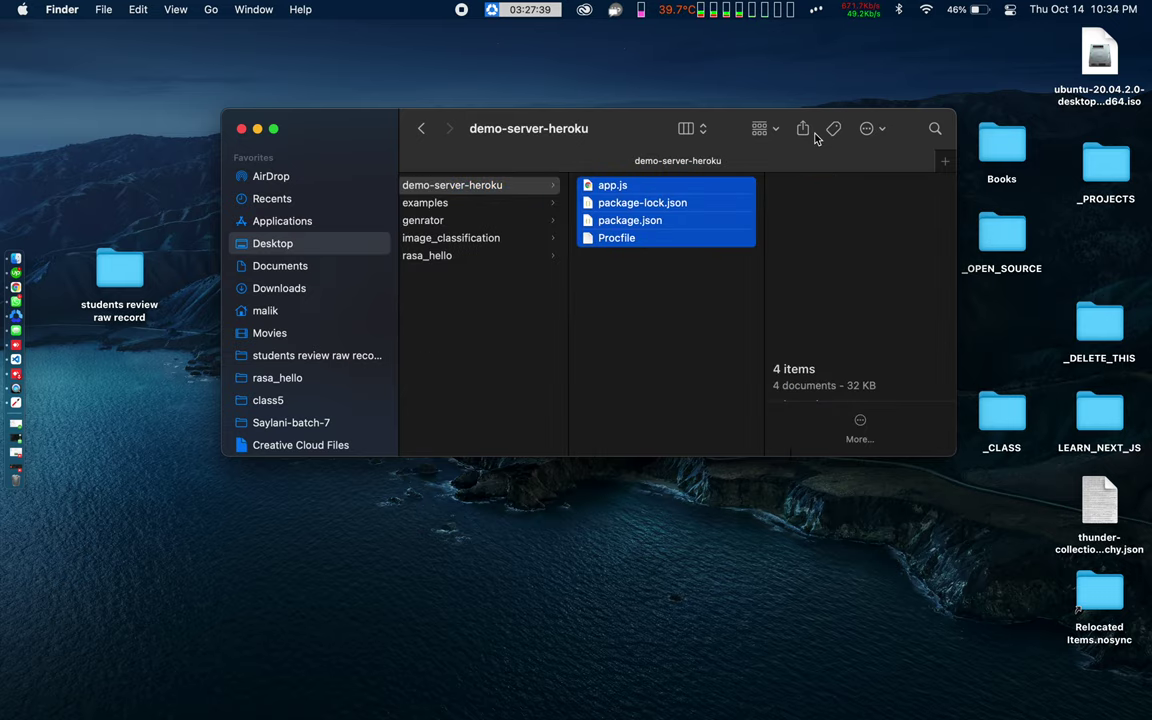
pyautogui.press('super+BackSpace')
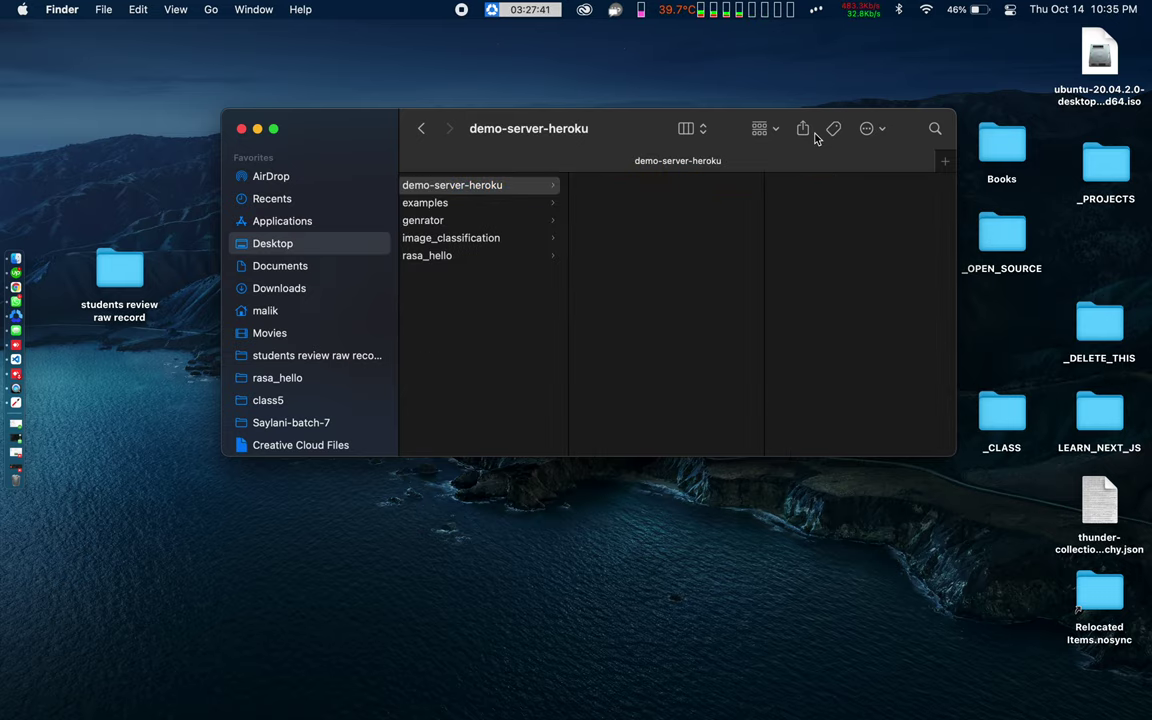
pyautogui.press('super+v')
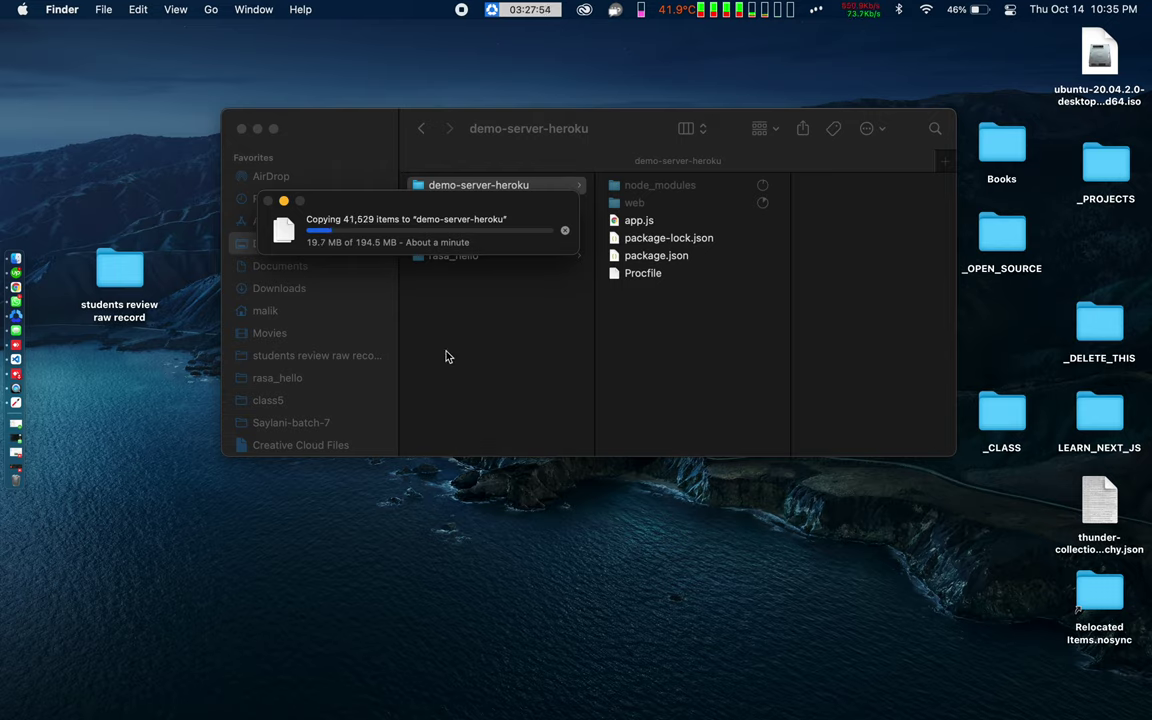
pyautogui.moveTo(381, 204); pyautogui.dragTo(333, 459)
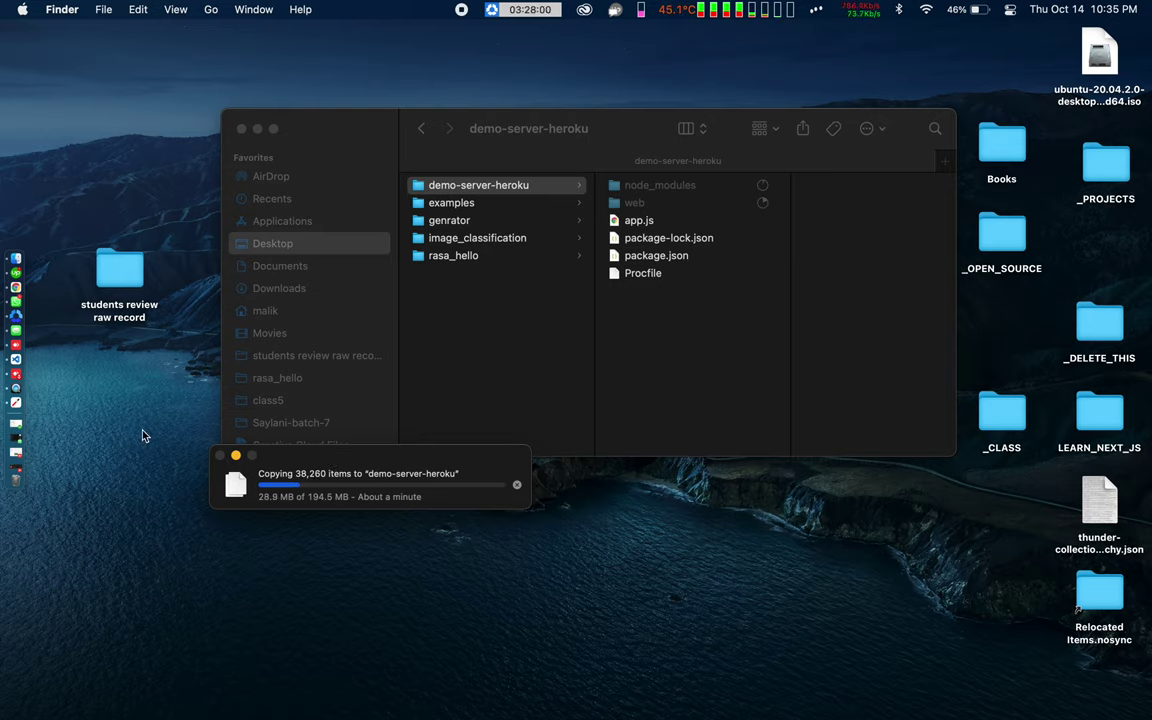
pyautogui.moveTo(345, 460); pyautogui.dragTo(357, 485)
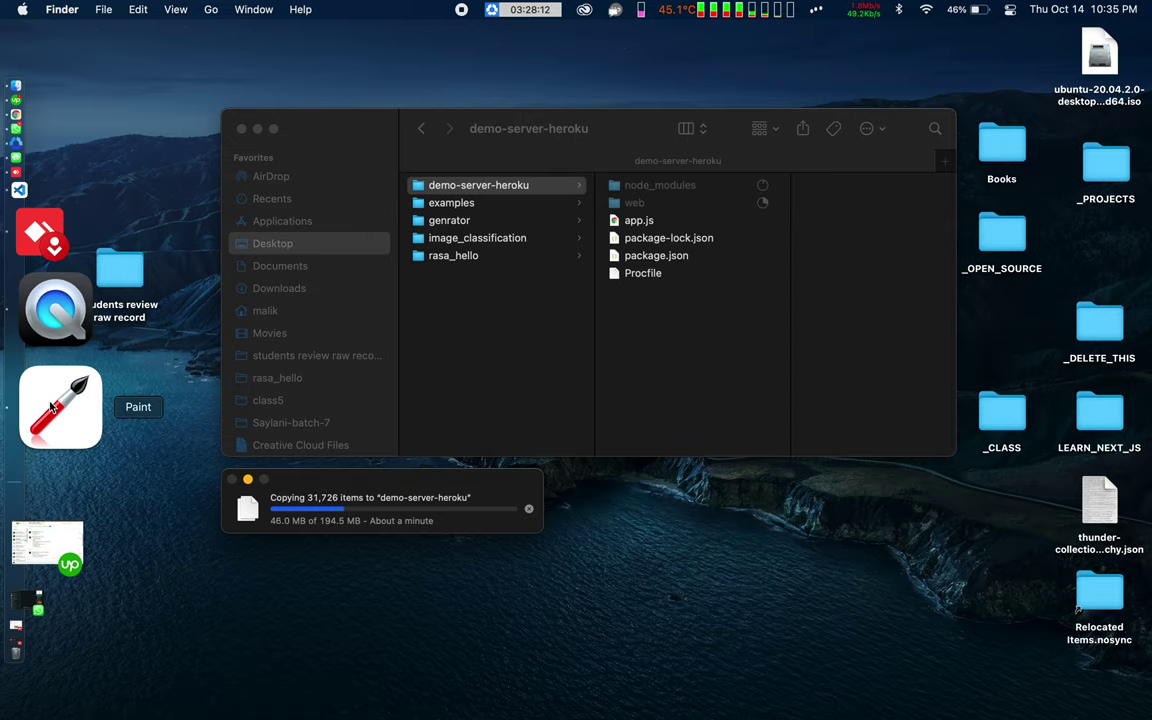
# Quit Paint, WhatsApp and Messages from the app switcher.
pyautogui.press('super+Tab')
pyautogui.press('super+Tab')
pyautogui.press('super+Tab')
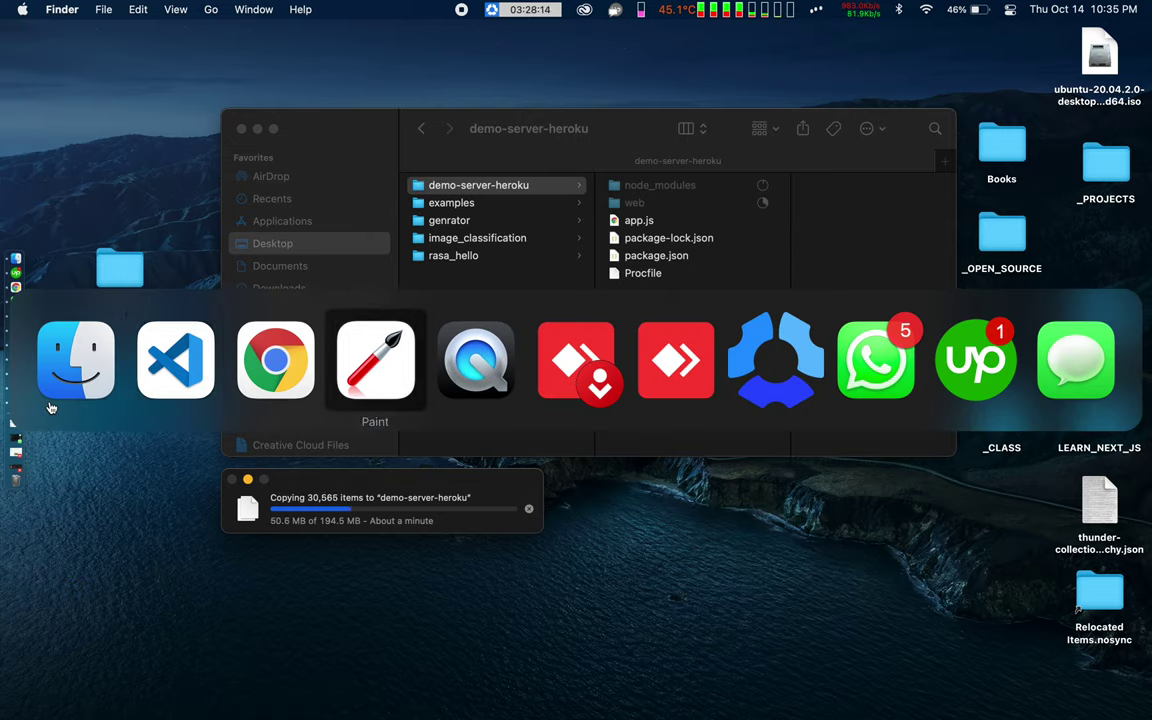
pyautogui.press('super+q')
pyautogui.press('super+Tab')
pyautogui.press('super+Tab')
pyautogui.press('super+Tab')
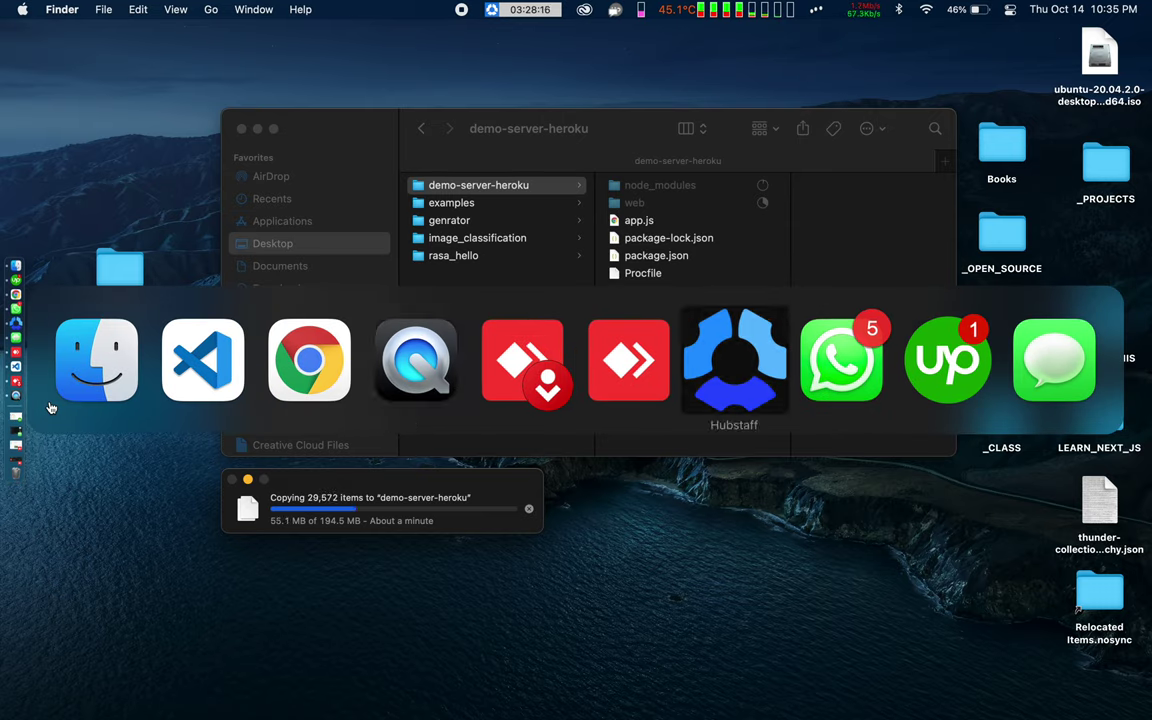
pyautogui.press('super+Tab')
pyautogui.press('super+q')
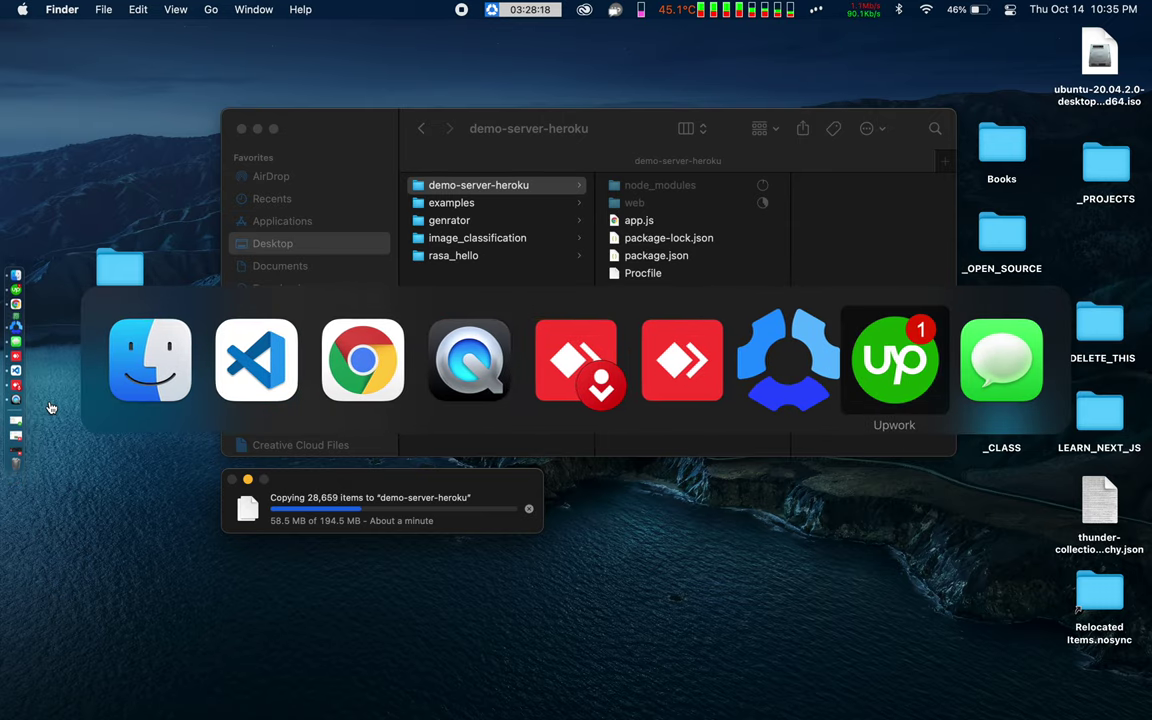
pyautogui.press('super+Tab')
pyautogui.press('super+q')
pyautogui.press('super+Tab')
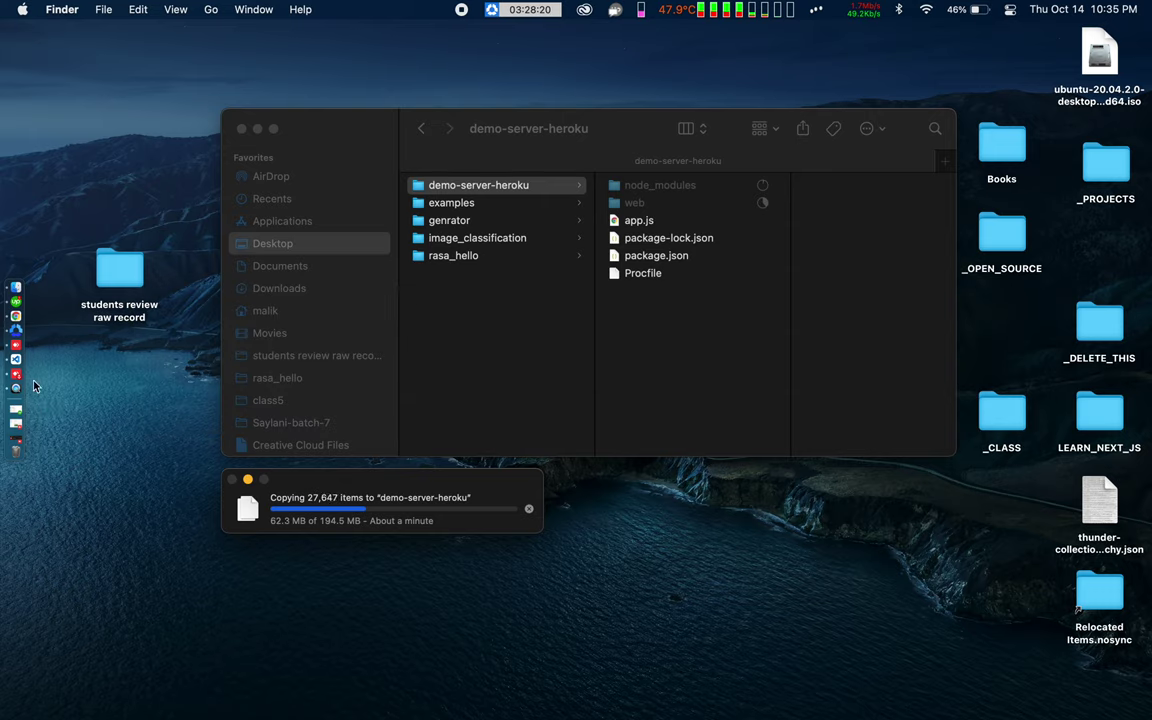
# Launch SmartGit from Spotlight search.
pyautogui.press('super+space')
pyautogui.write('m')
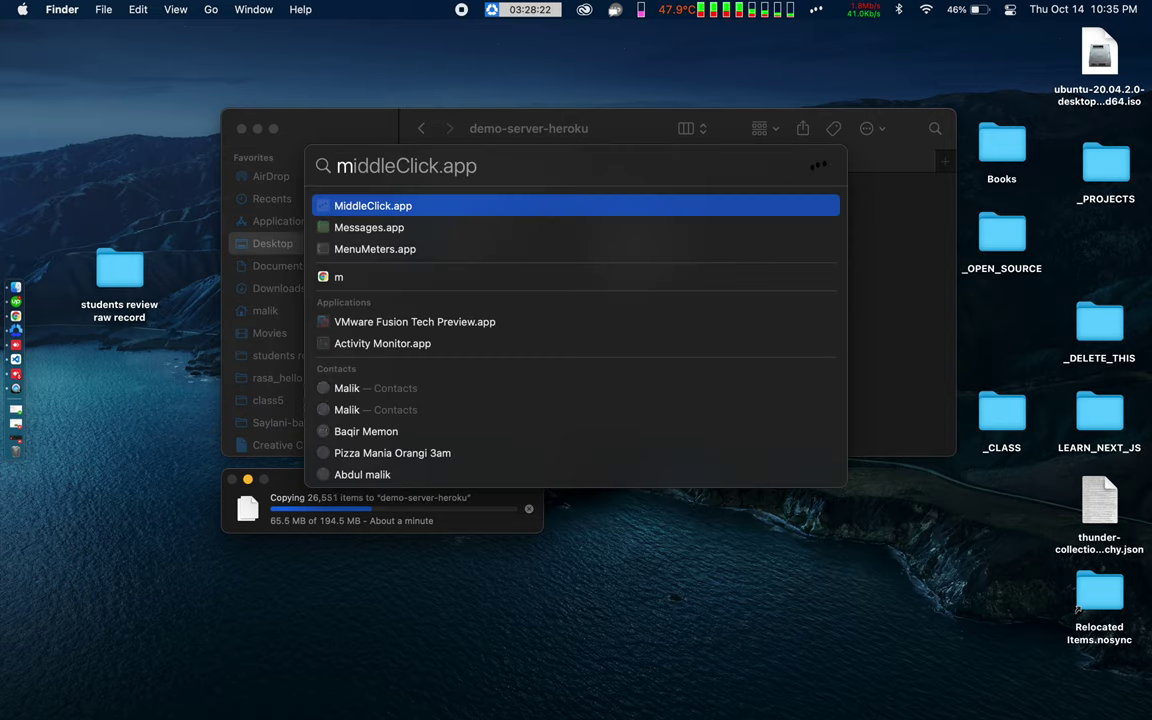
pyautogui.press('BackSpace')
pyautogui.press('BackSpace')
pyautogui.write('sm')
pyautogui.press('Return')
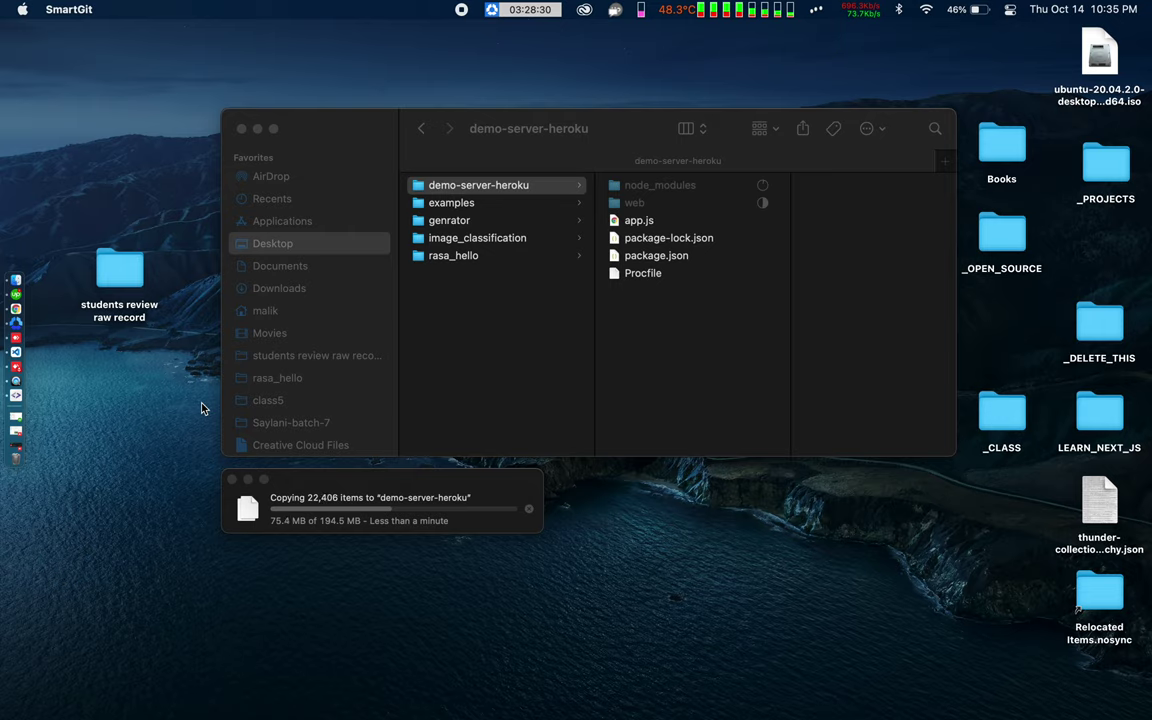
pyautogui.moveTo(360, 480); pyautogui.dragTo(397, 486)
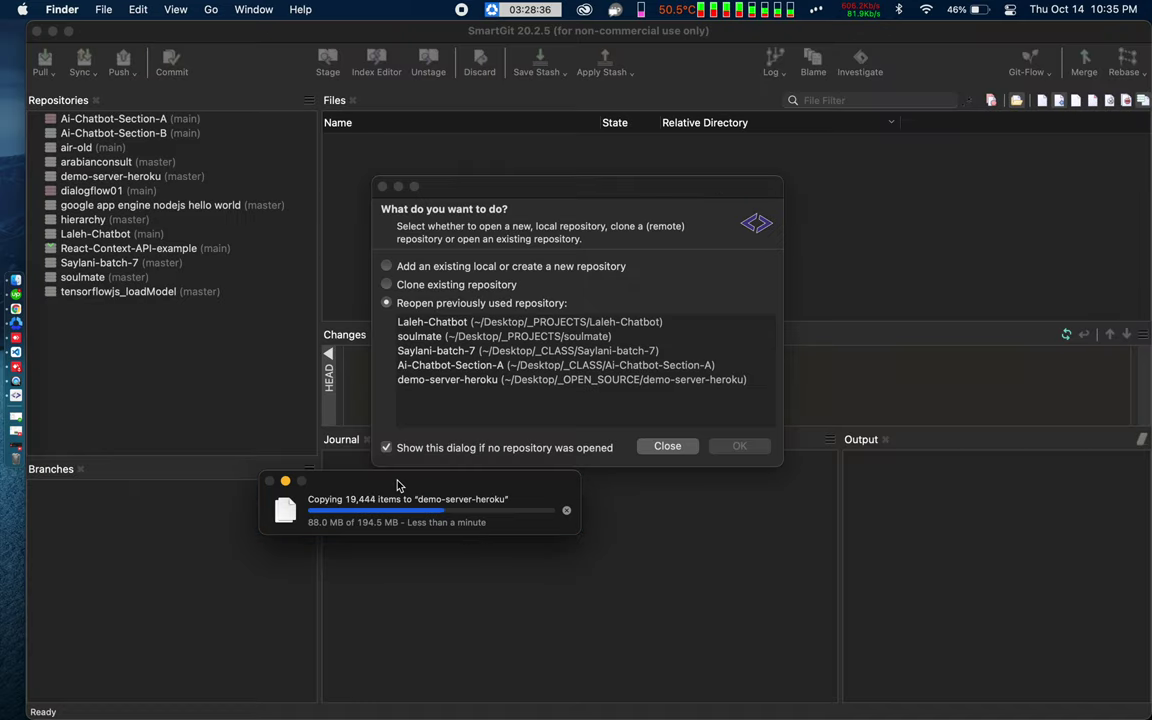
# Dismiss SmartGit's welcome dialog and open the demo-server-heroku repository.
pyautogui.click(665, 446)
pyautogui.click(665, 446)
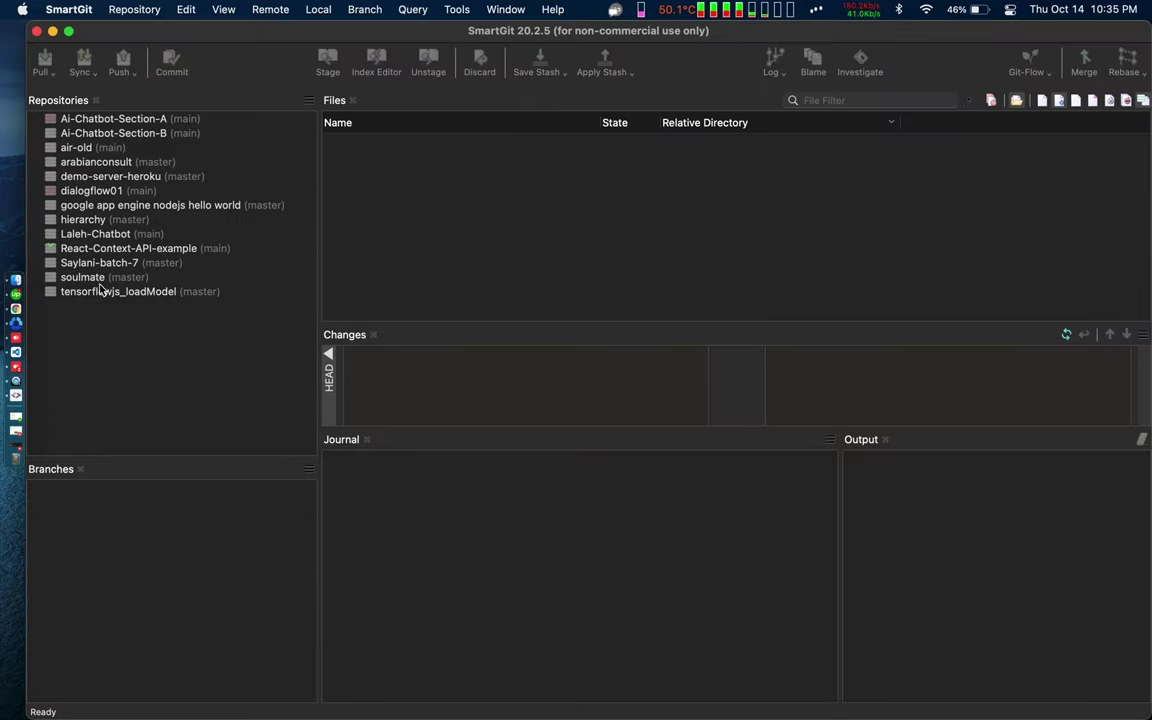
pyautogui.click(106, 177)
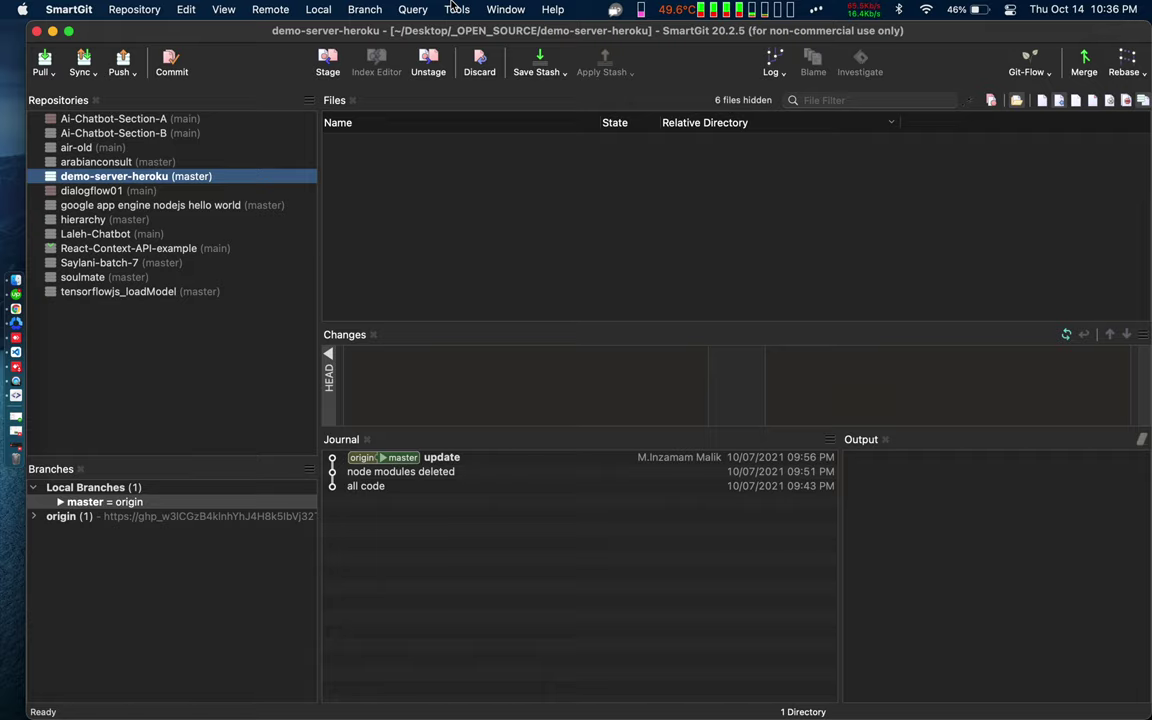
pyautogui.click(491, 298)
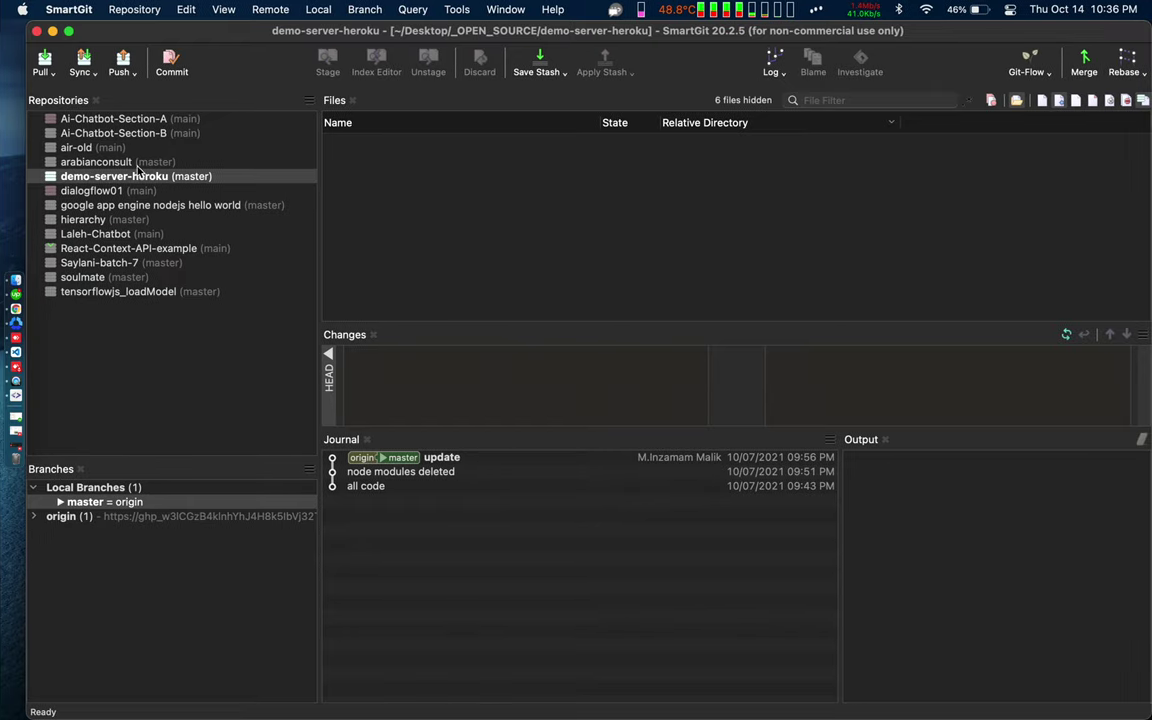
pyautogui.click(100, 177)
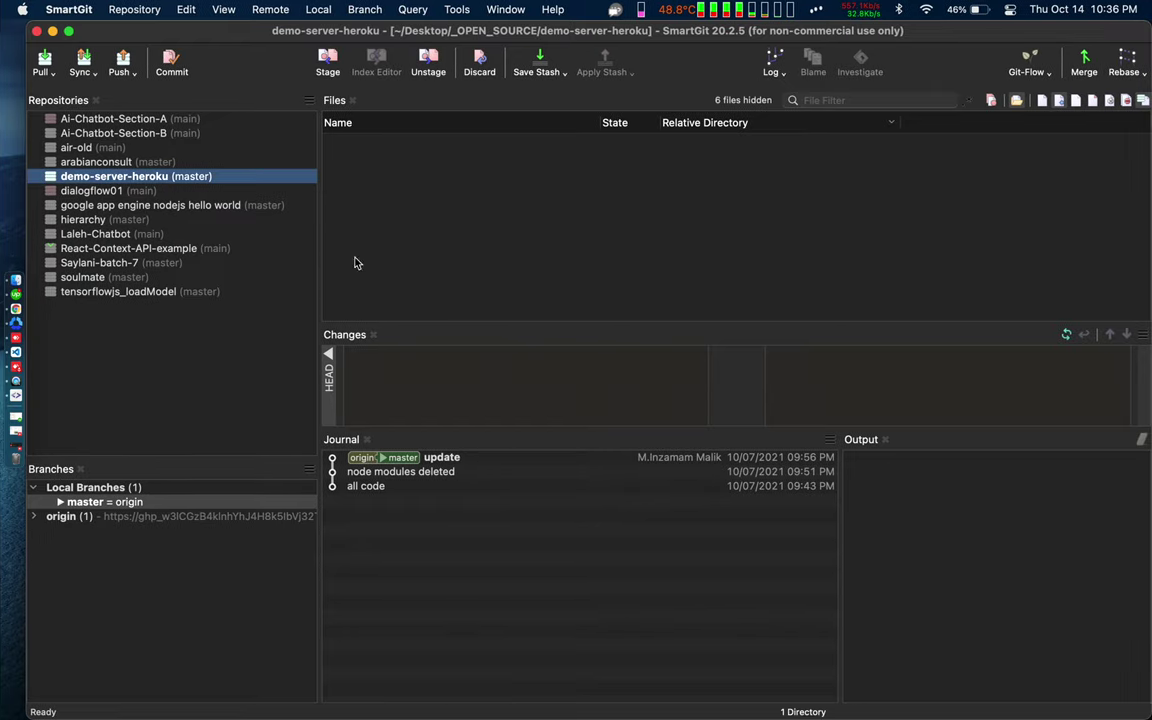
# Open a Finder window from the Dock.
pyautogui.hotkey('ctrl', 'Right')
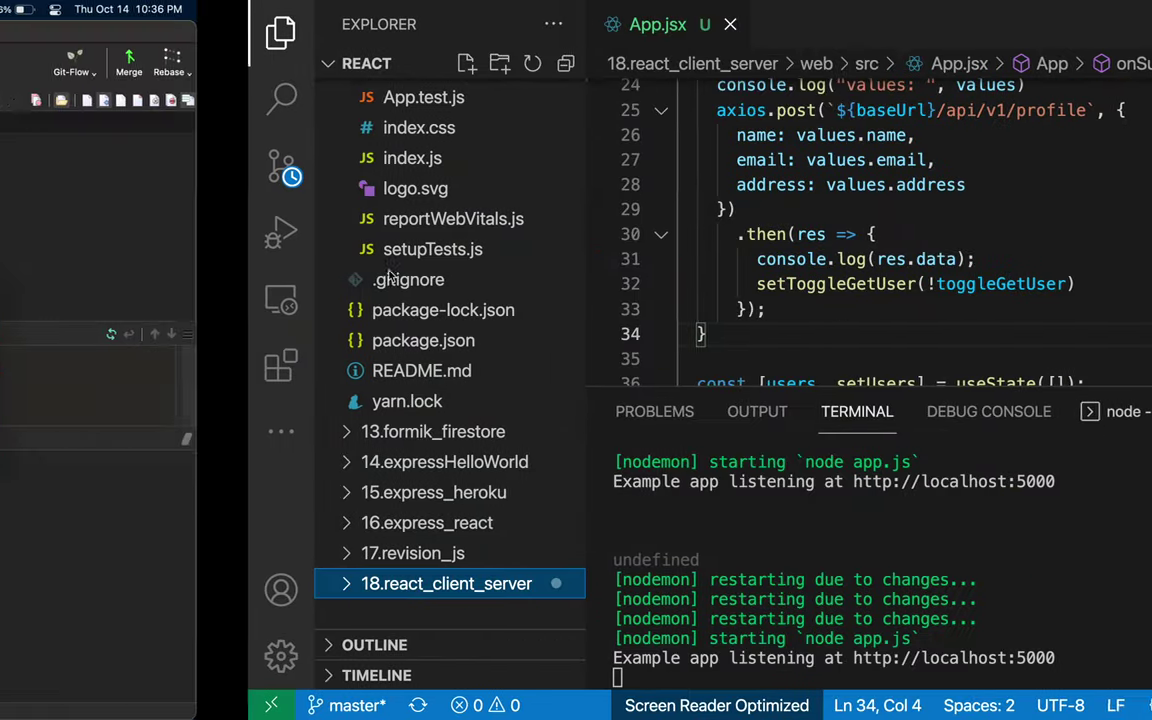
pyautogui.hotkey('ctrl', 'Left')
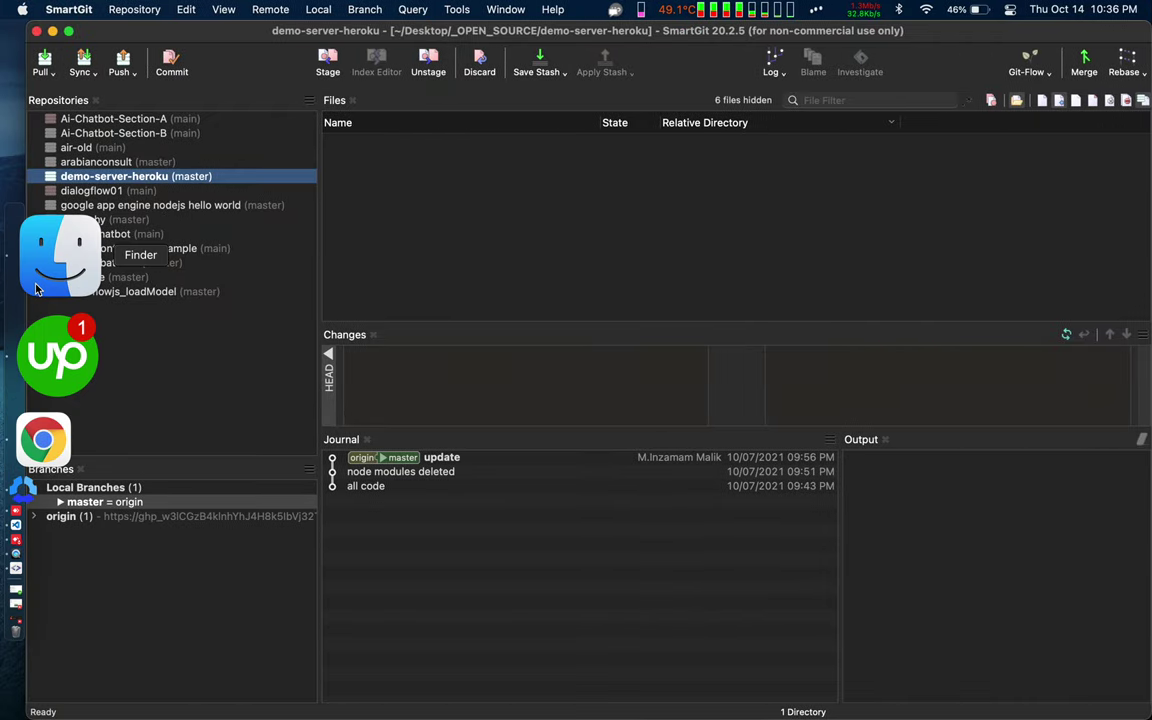
pyautogui.click(35, 289)
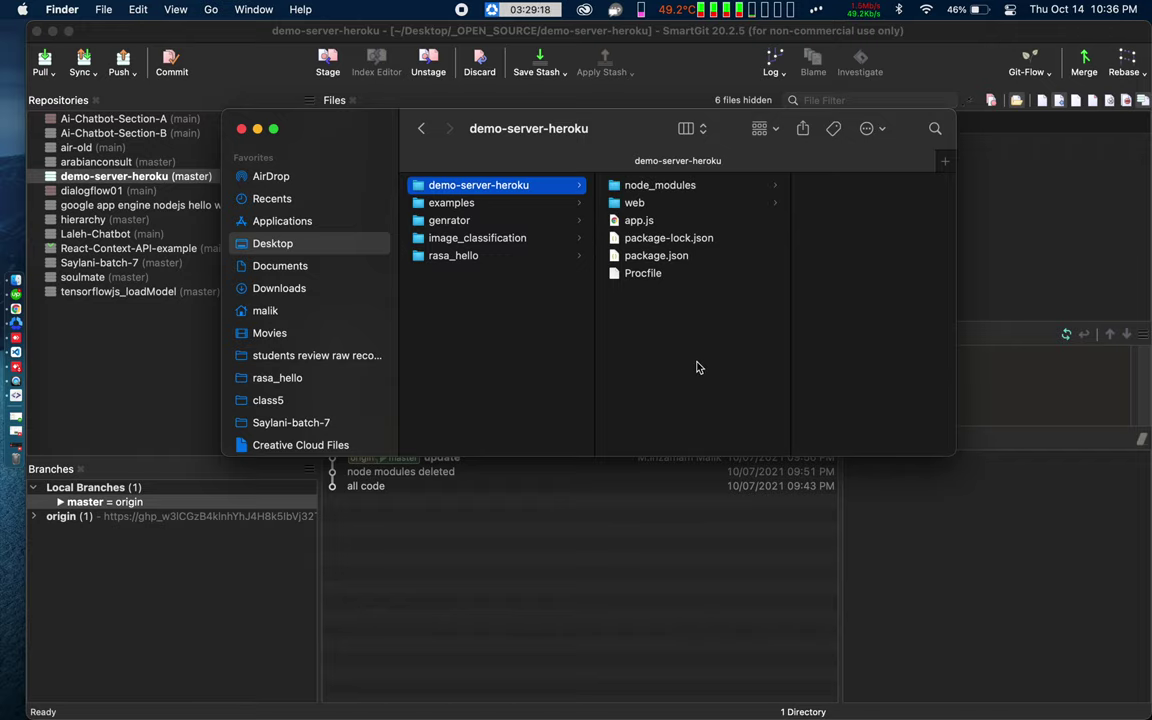
# Drag the demo-server-heroku folder into SmartGit's Repositories panel and widen the panel.
pyautogui.moveTo(500, 185); pyautogui.dragTo(135, 388)
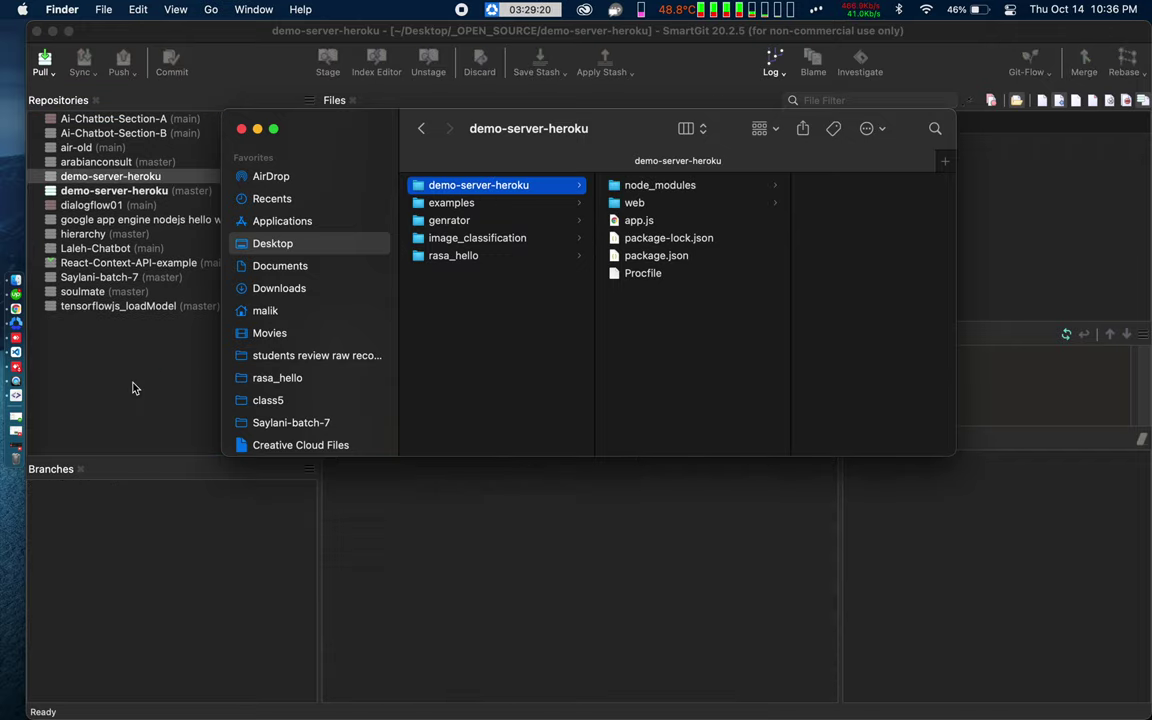
pyautogui.click(124, 176)
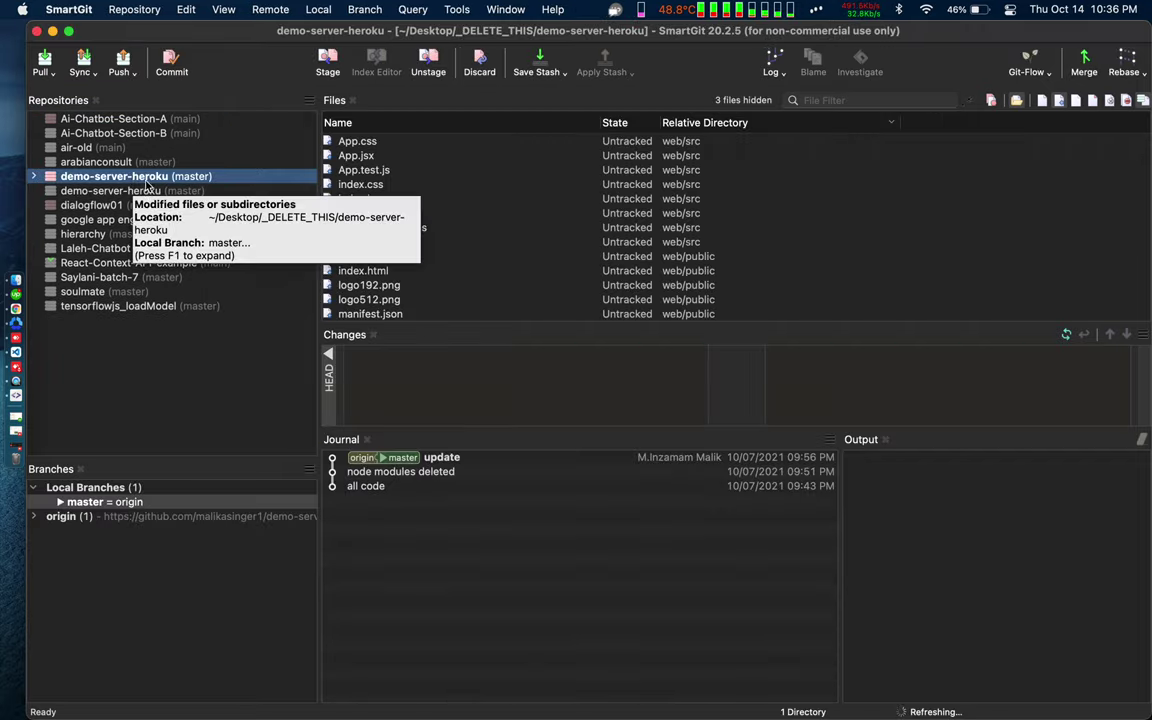
pyautogui.click(157, 191)
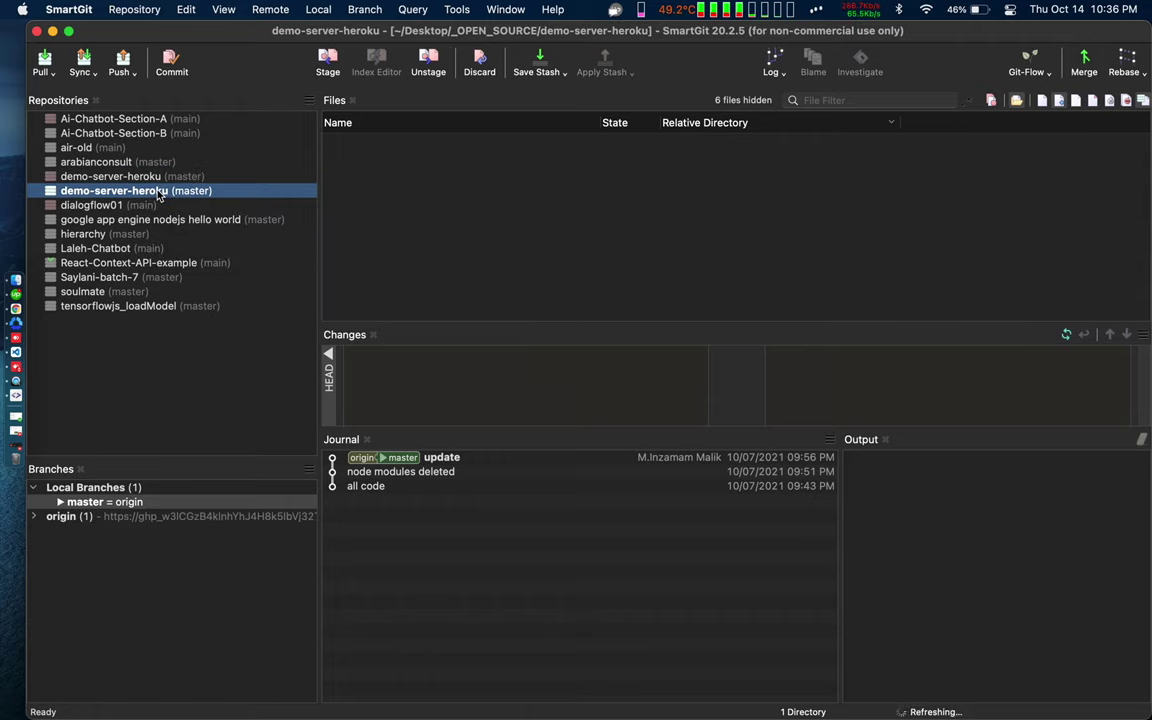
pyautogui.click(447, 190)
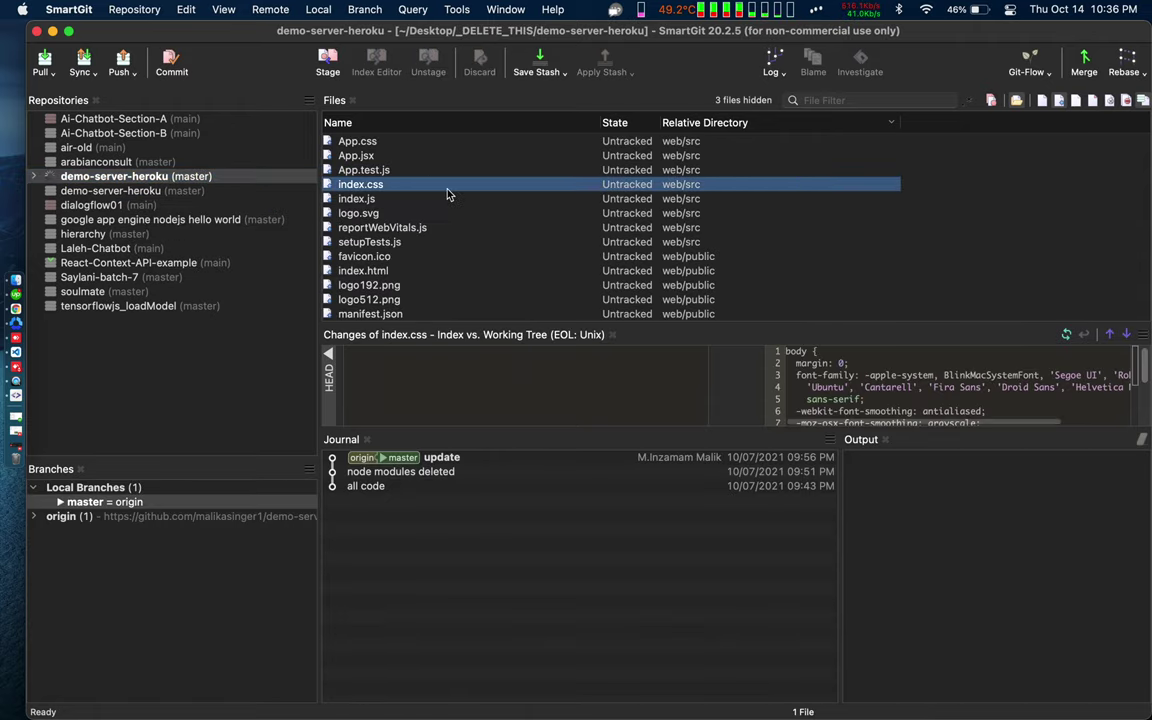
pyautogui.press('super+a')
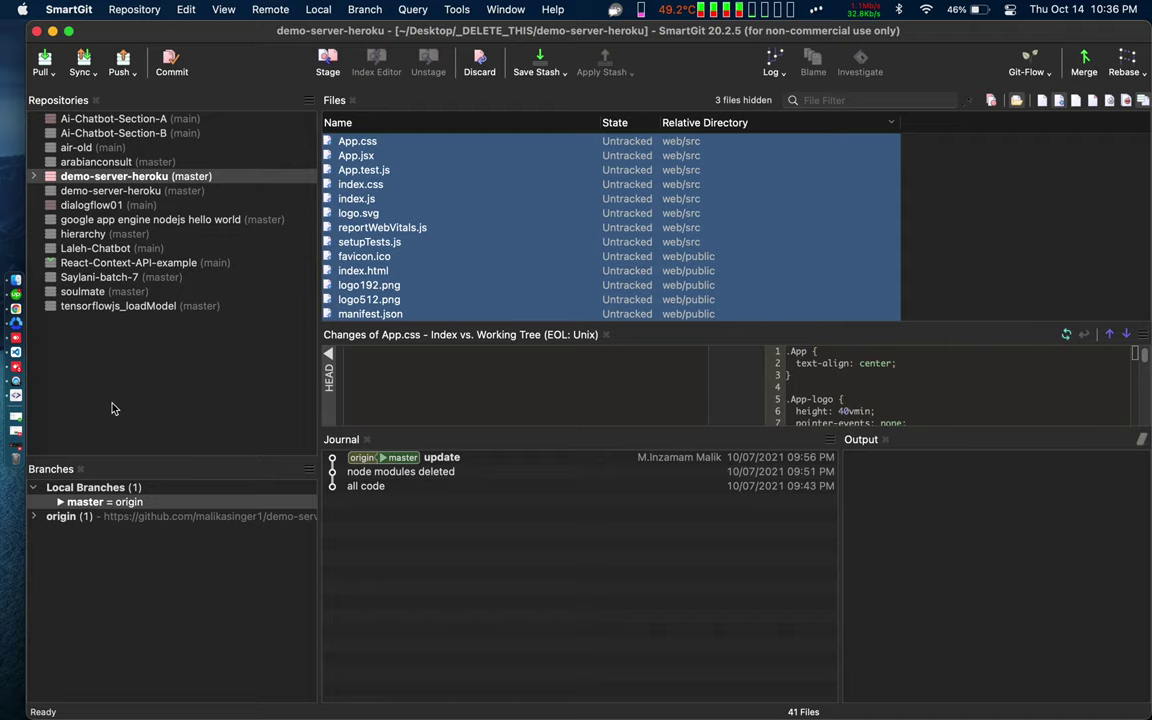
pyautogui.click(264, 404)
pyautogui.moveTo(319, 416); pyautogui.dragTo(440, 427)
# Open the demo-server-heroku repository with untracked files and select all 41 changes.
pyautogui.click(116, 179)
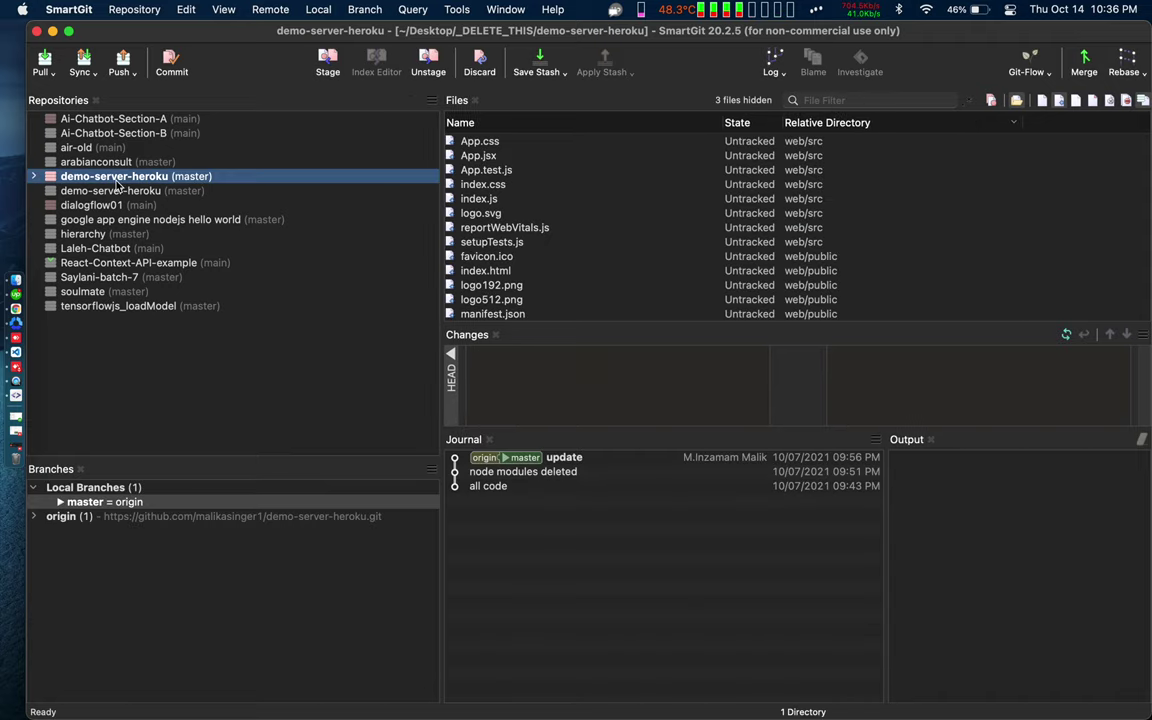
pyautogui.click(115, 191)
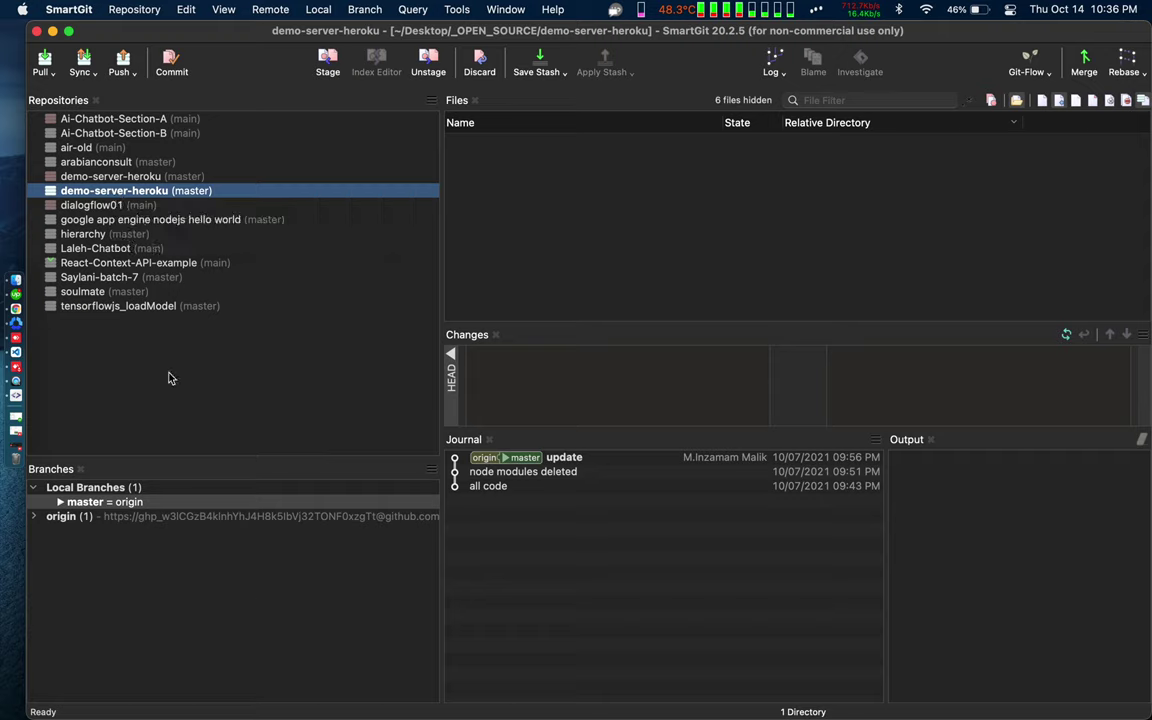
pyautogui.hscroll(5, 306, 622)
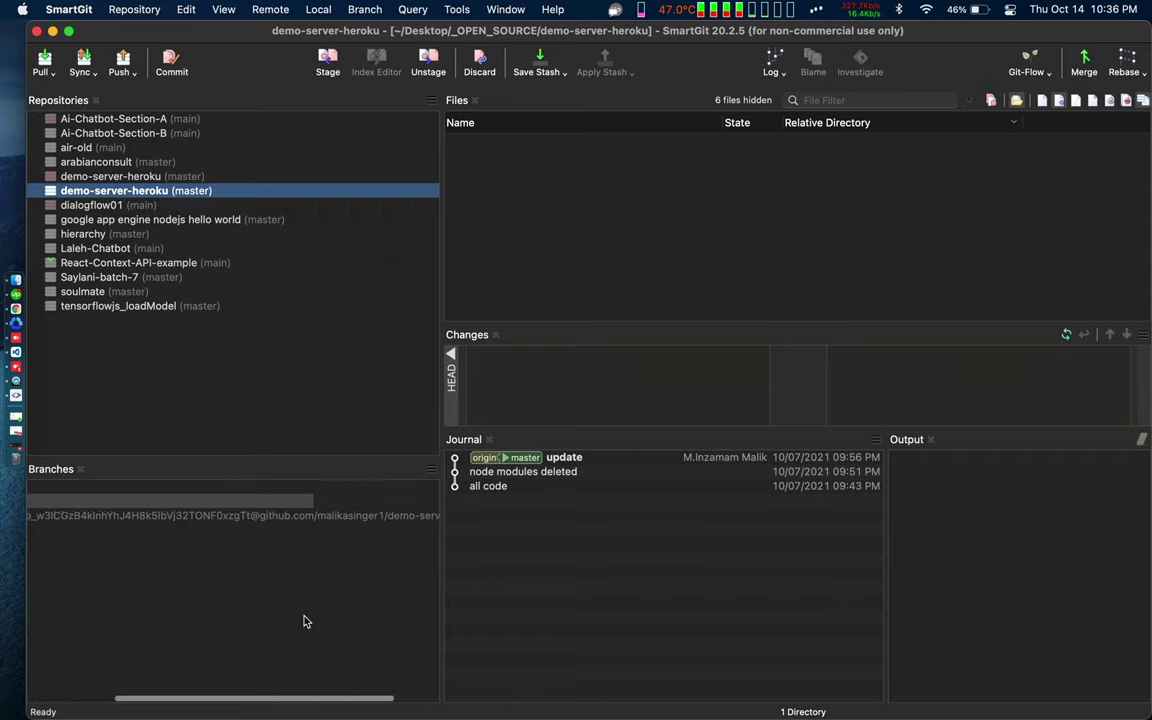
pyautogui.hscroll(-5, 306, 622)
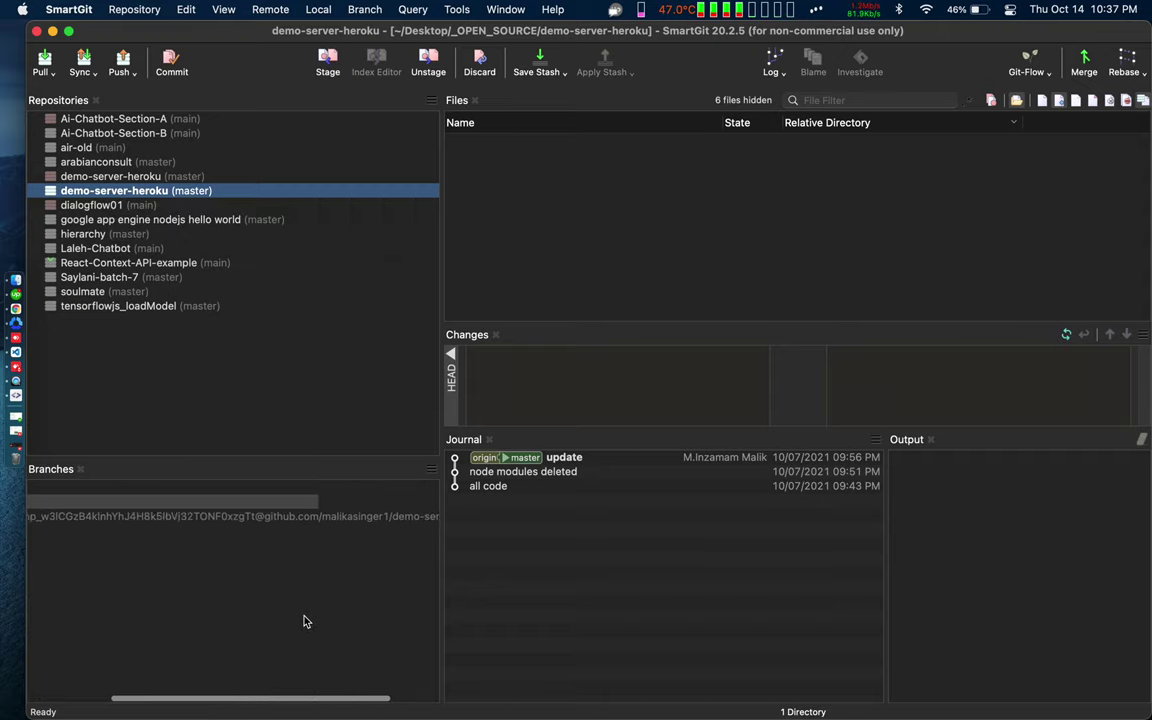
pyautogui.click(118, 176)
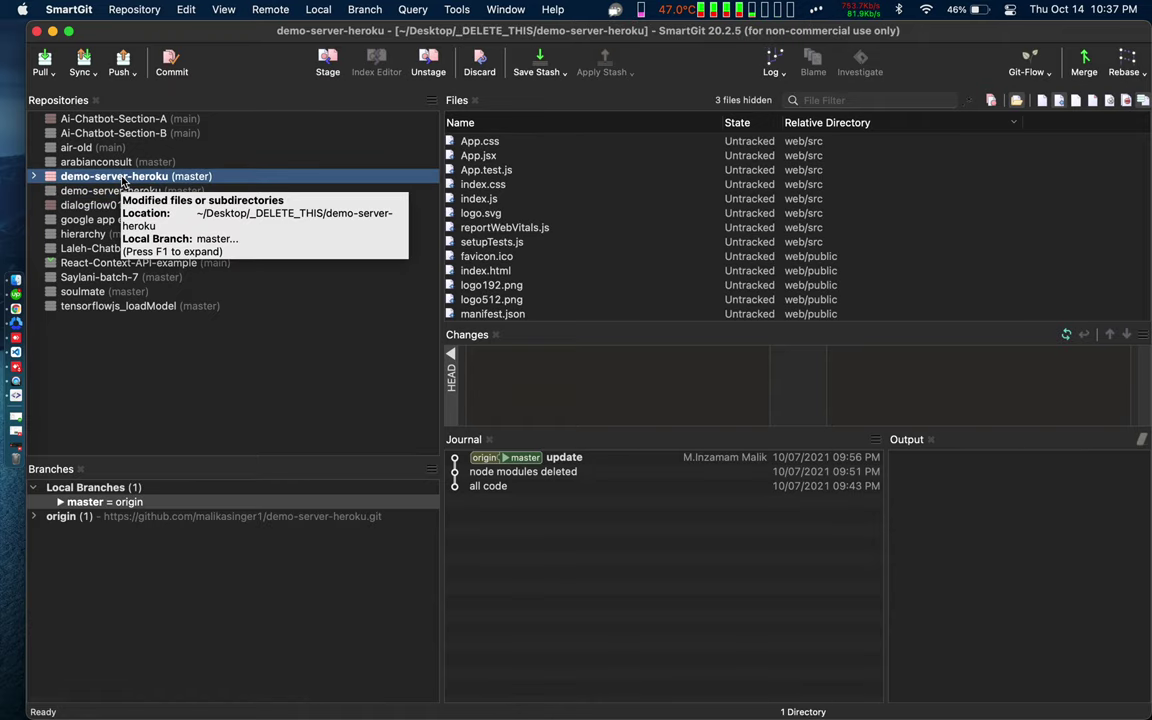
pyautogui.click(120, 189)
pyautogui.click(120, 180)
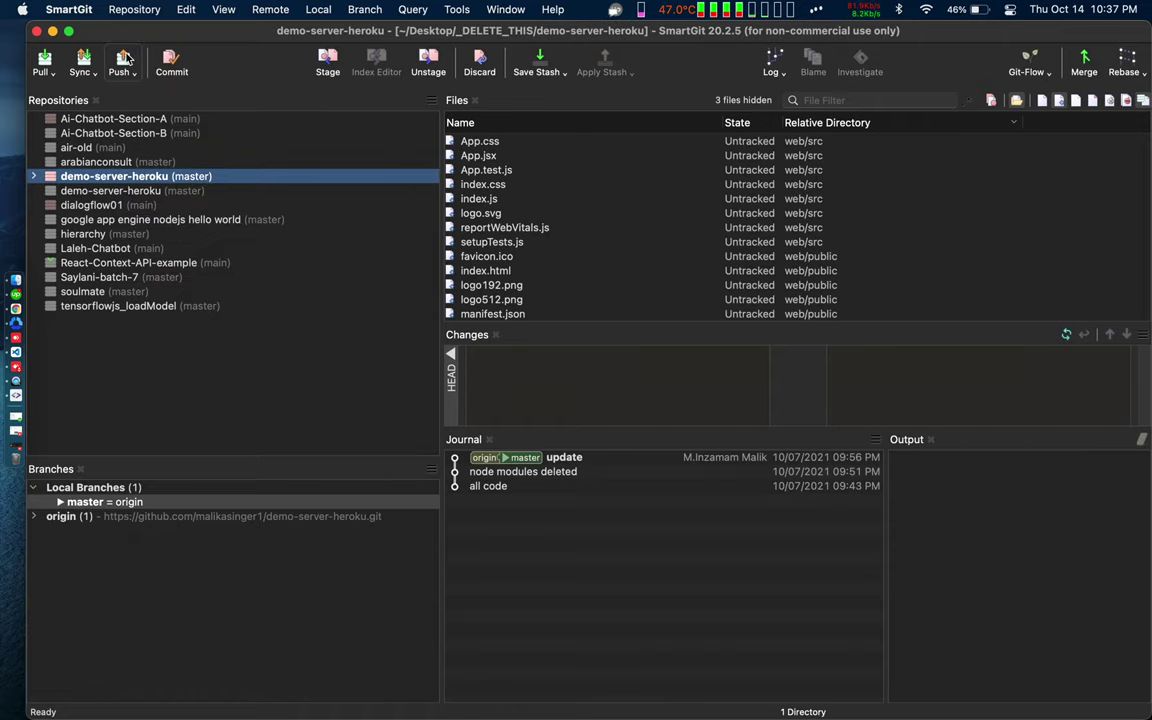
pyautogui.click(535, 185)
pyautogui.press('super+a')
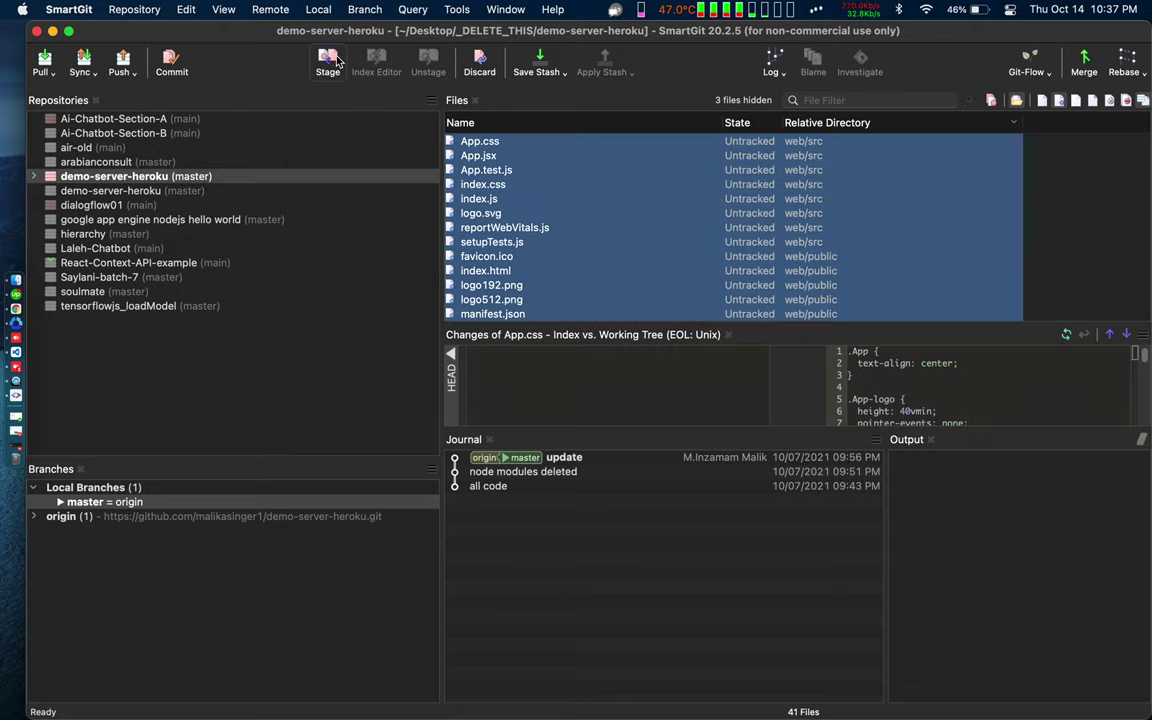
# Commit the changes with message "code" and push master to origin.
pyautogui.click(171, 62)
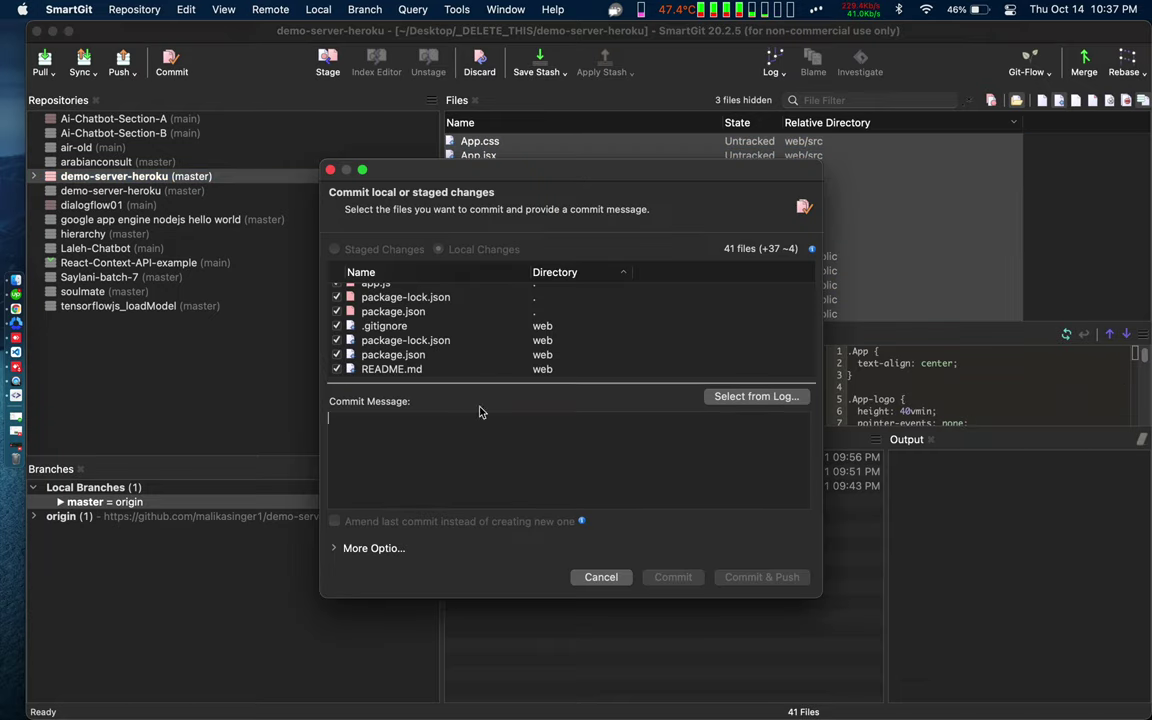
pyautogui.write('code')
pyautogui.press('super+Return')
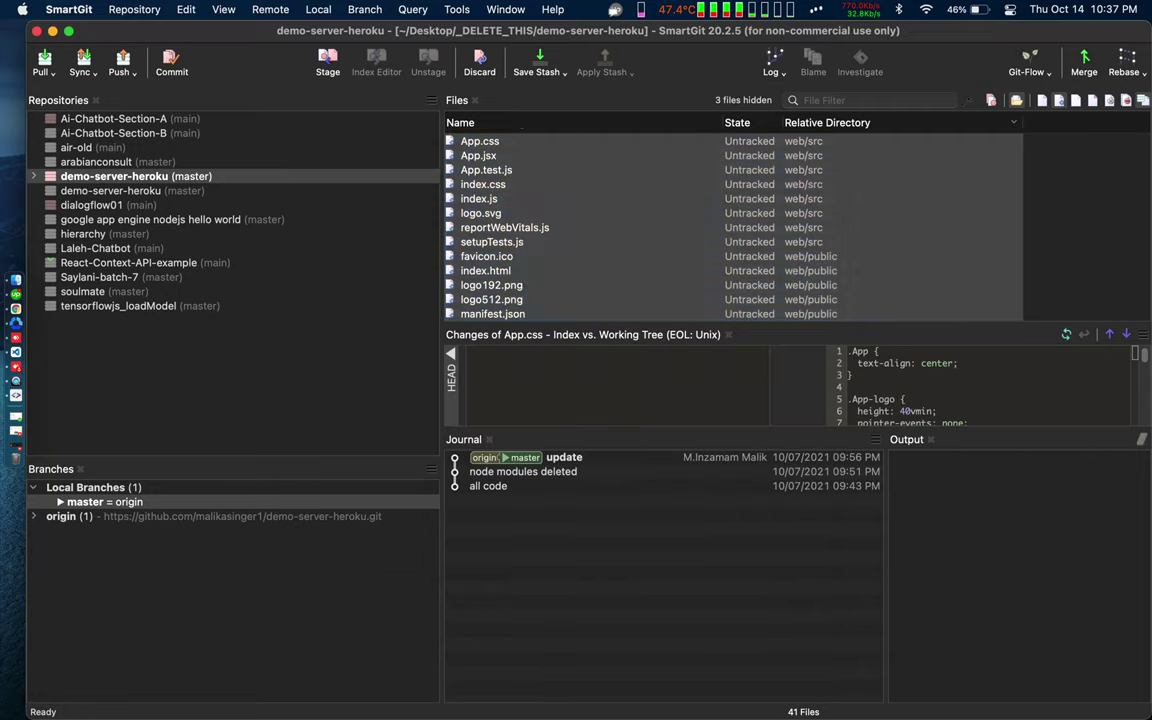
pyautogui.click(121, 62)
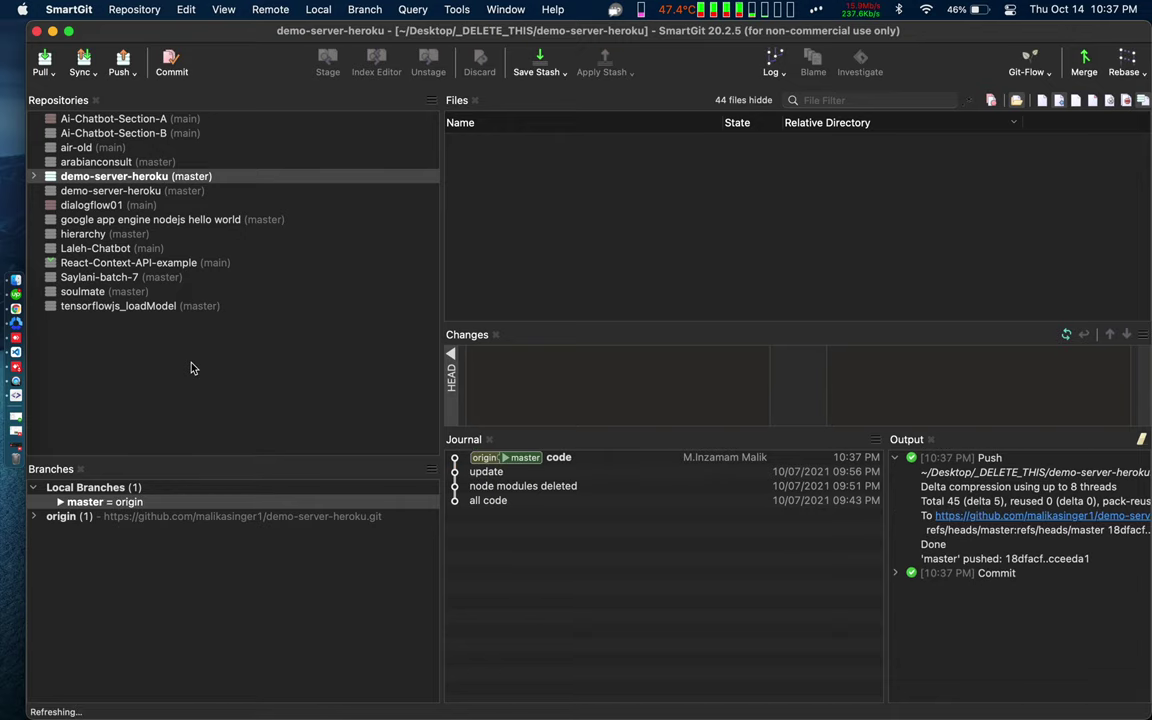
pyautogui.hotkey('ctrl', 'Right')
pyautogui.hotkey('ctrl', 'Right')
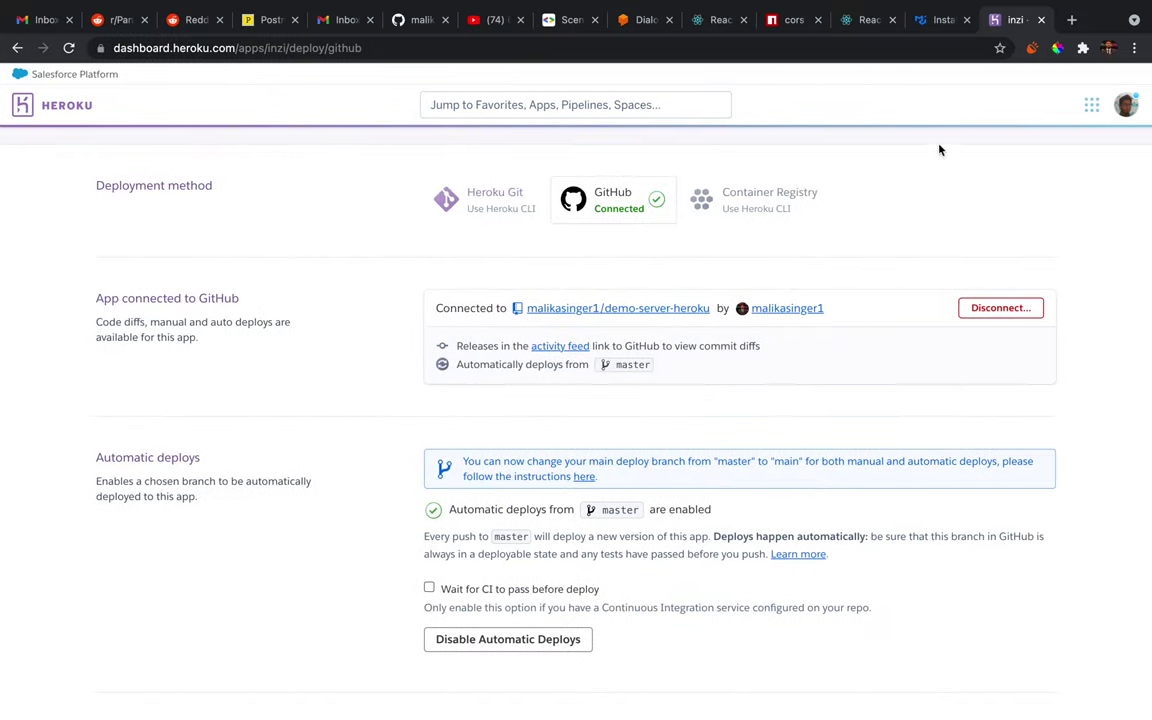
# Check the inzi logs for the new build-started line, then open the live app.
pyautogui.scroll(5, 1040, 180)
pyautogui.click(1043, 153)
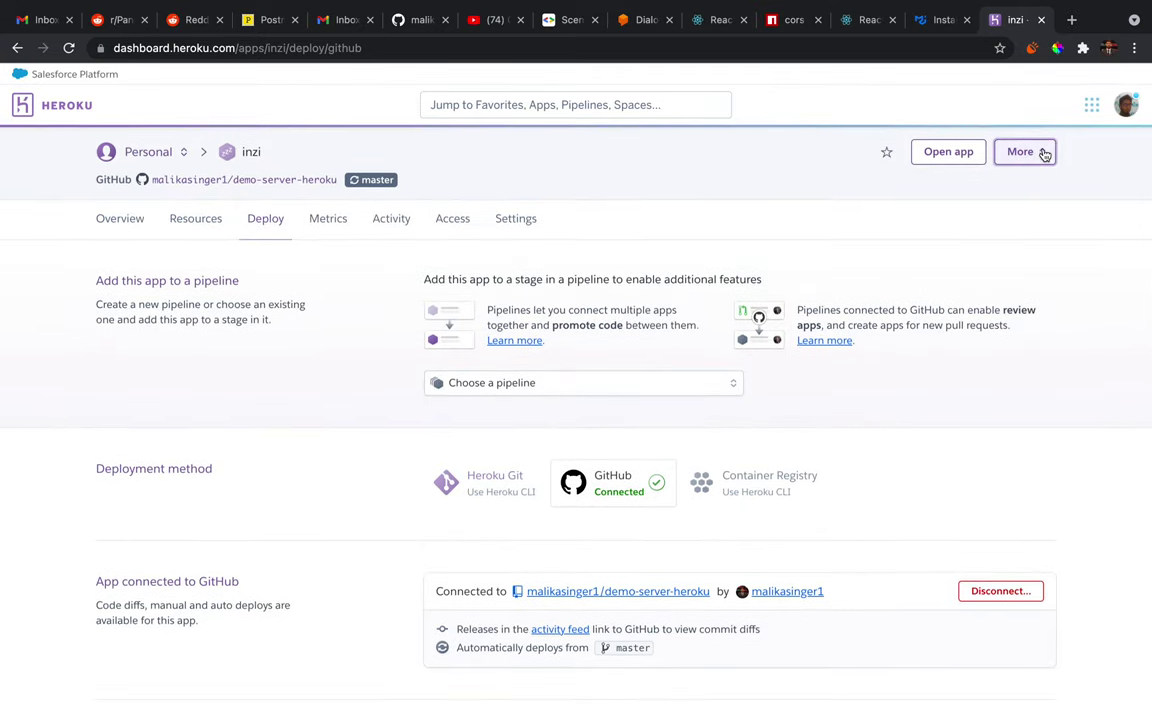
pyautogui.click(946, 186)
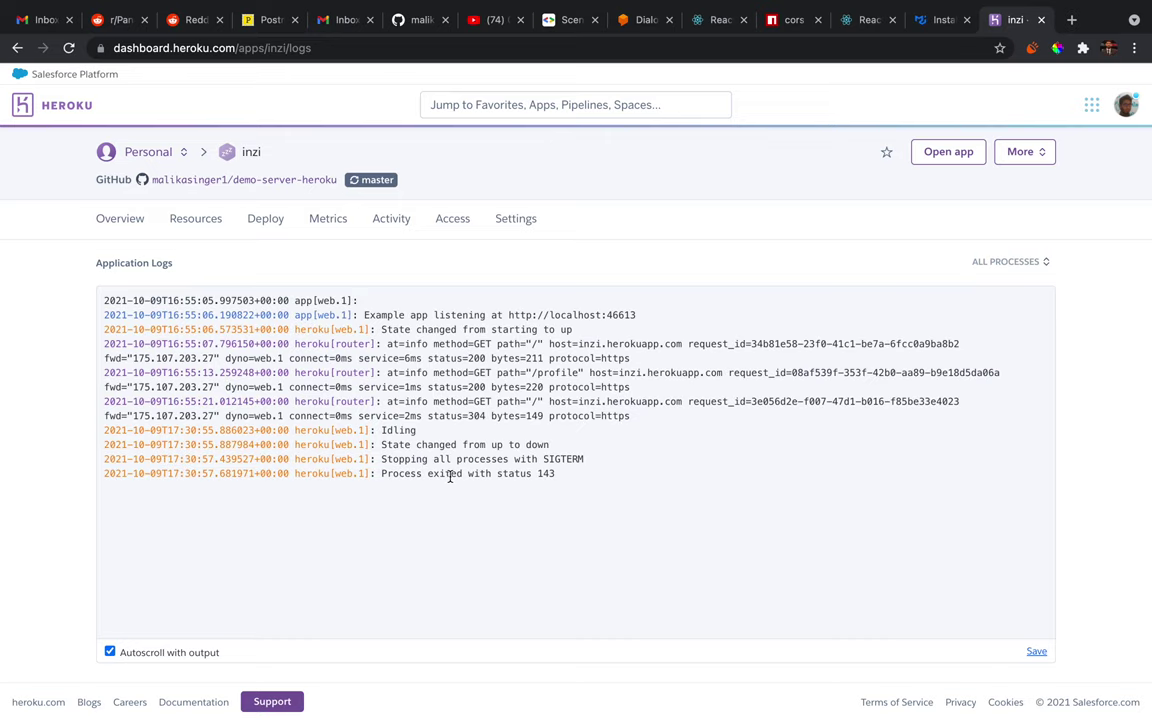
pyautogui.moveTo(370, 488); pyautogui.dragTo(644, 486)
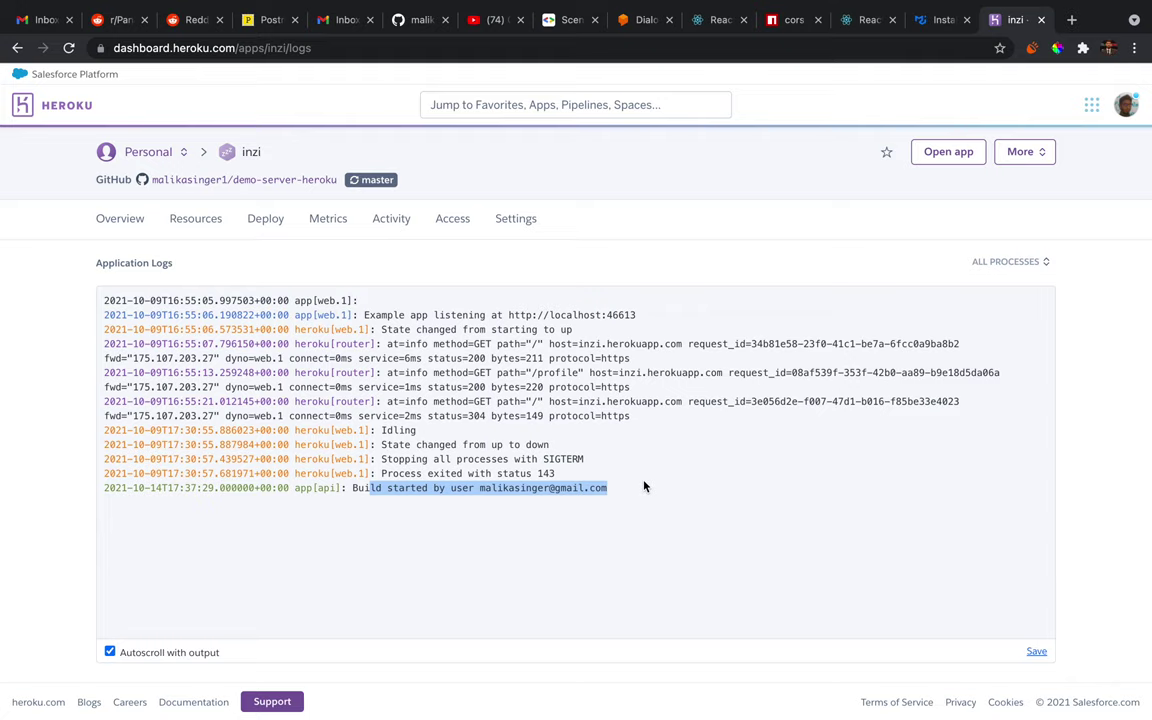
pyautogui.click(823, 185)
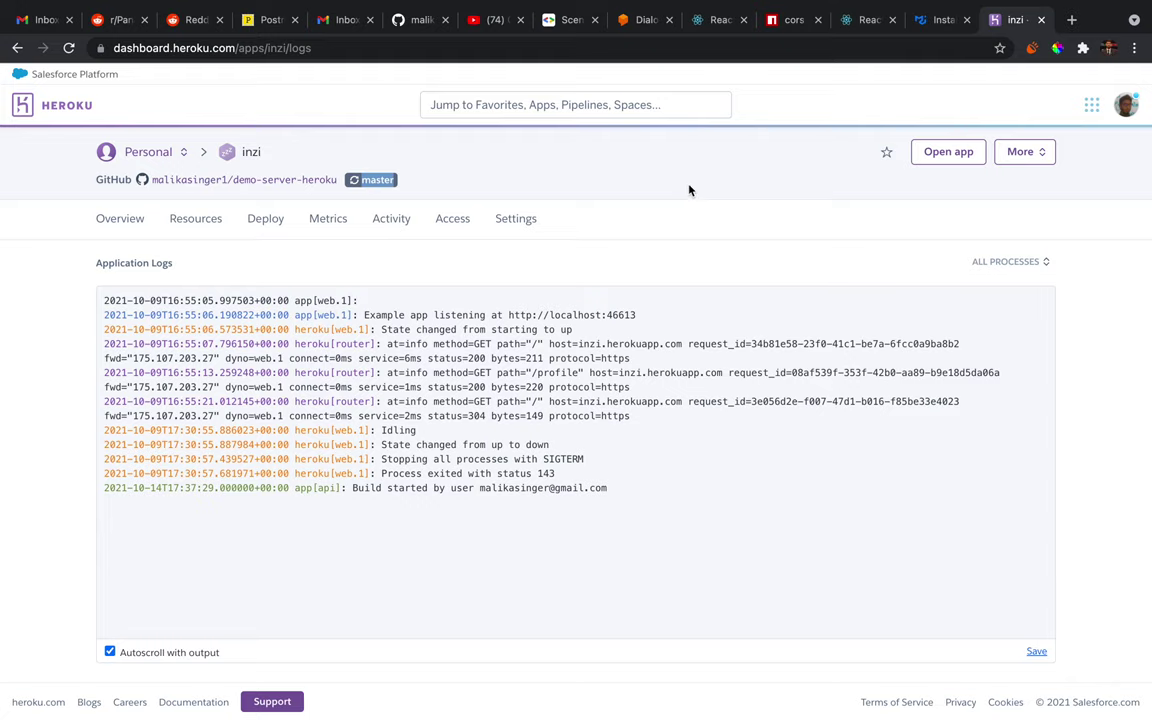
pyautogui.click(948, 155)
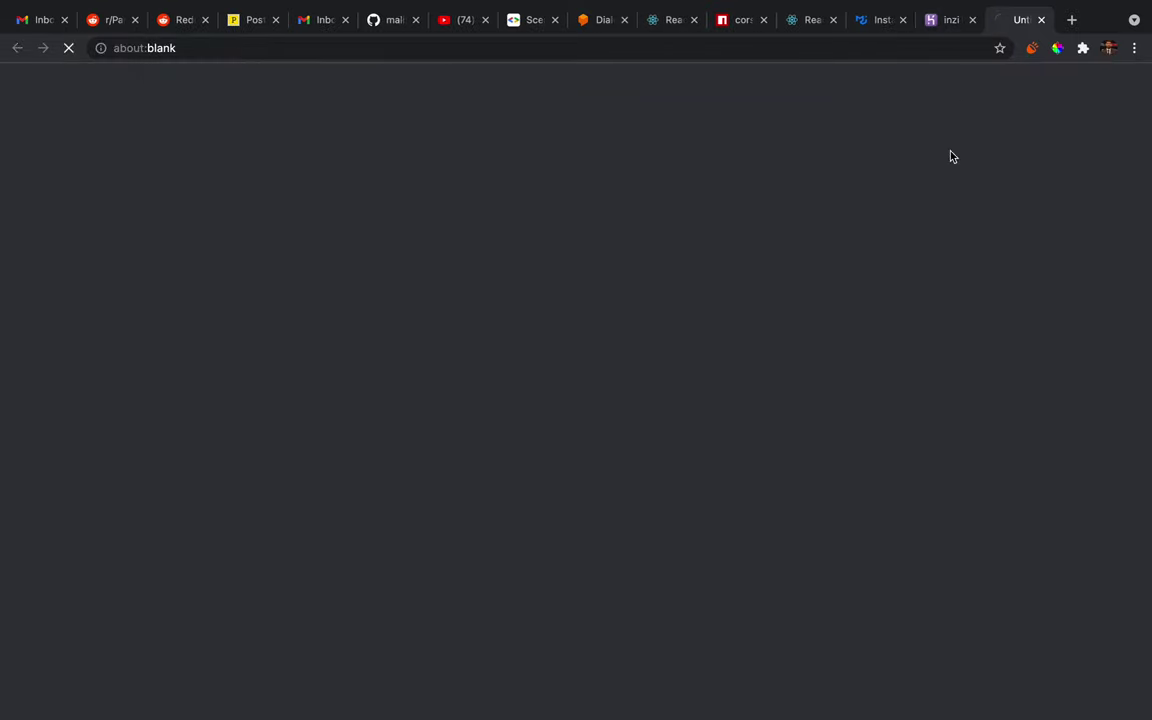
# Reopen the deployed inzi app in a fresh tab, close the old Hello World tab, and reload.
pyautogui.click(950, 20)
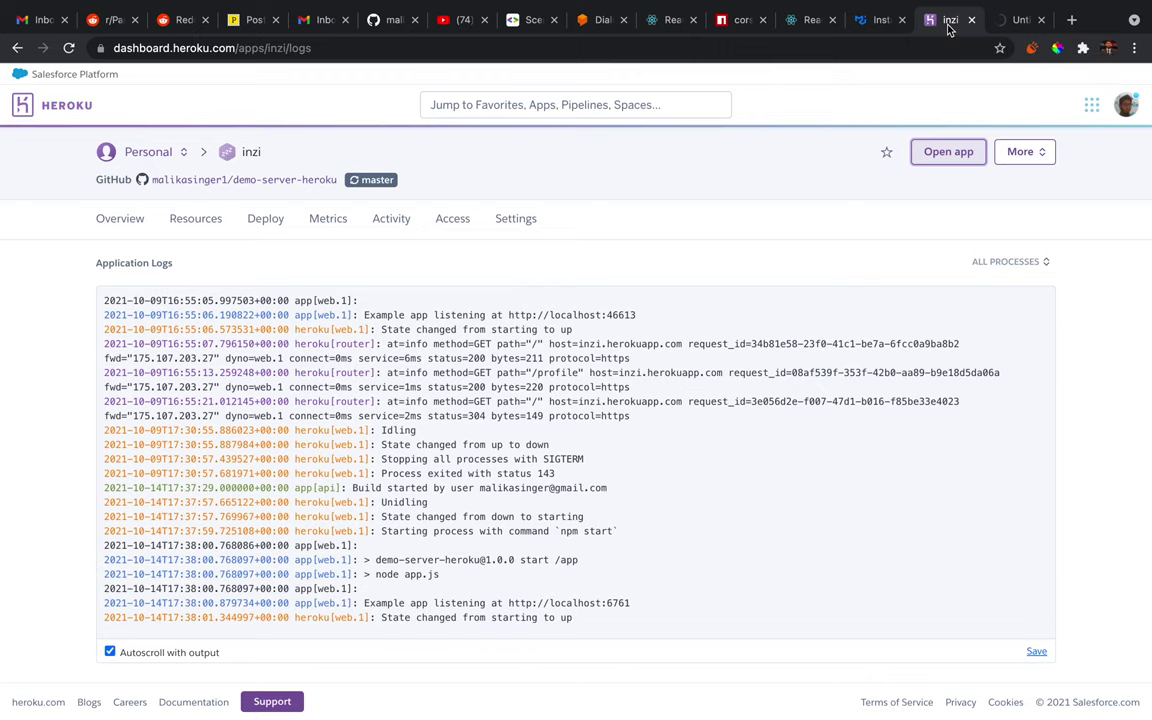
pyautogui.click(1019, 20)
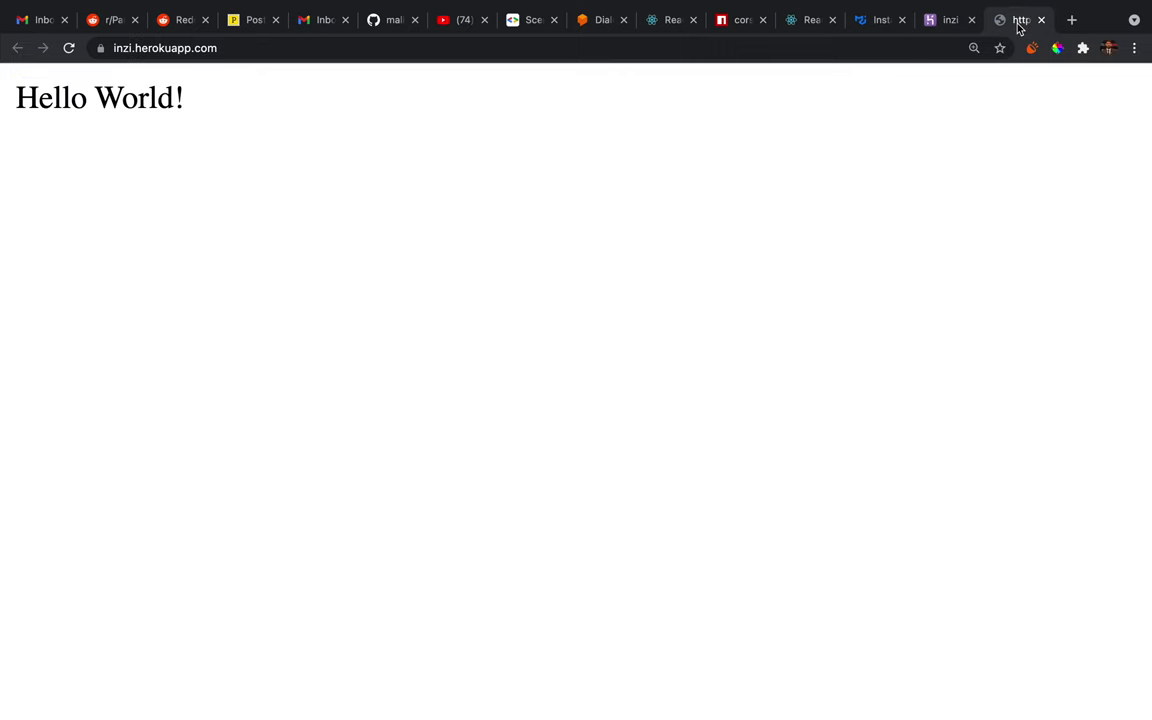
pyautogui.click(948, 22)
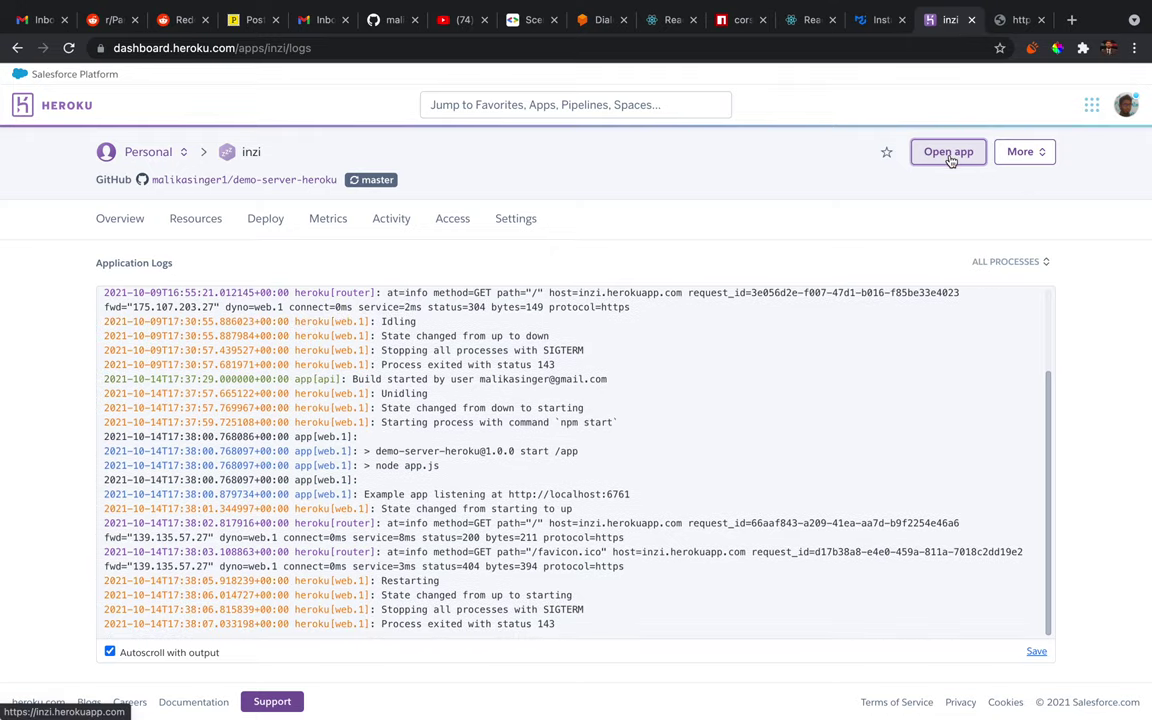
pyautogui.click(949, 155)
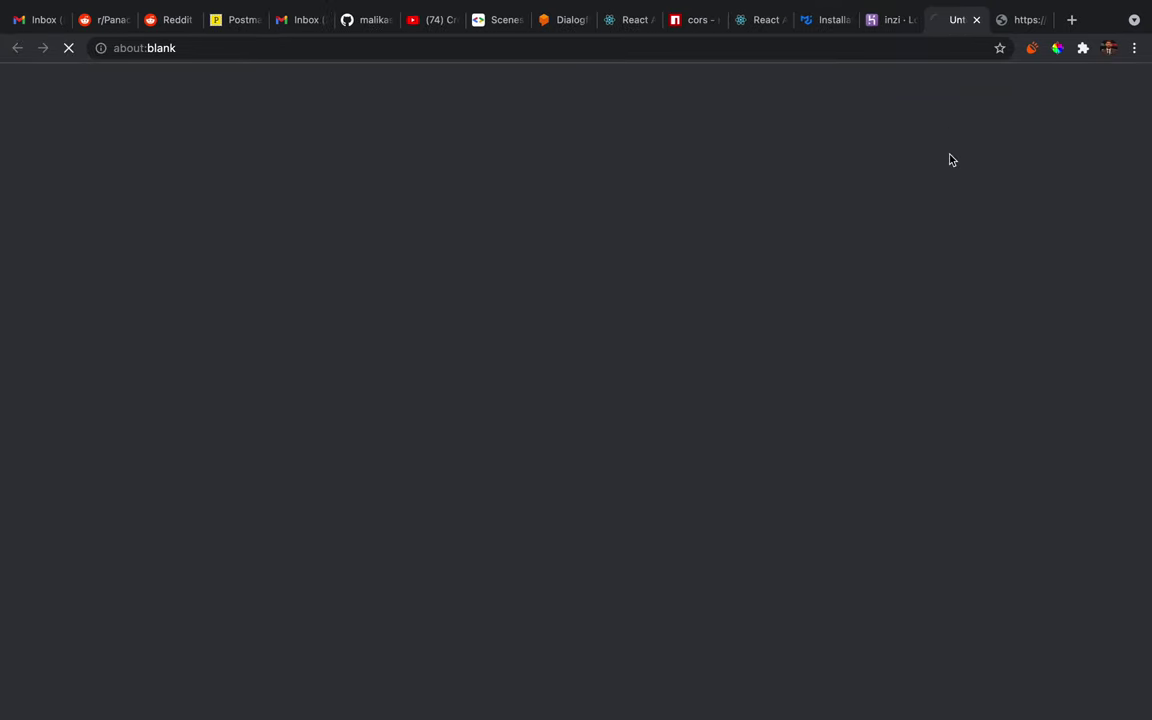
pyautogui.click(1040, 20)
pyautogui.click(945, 20)
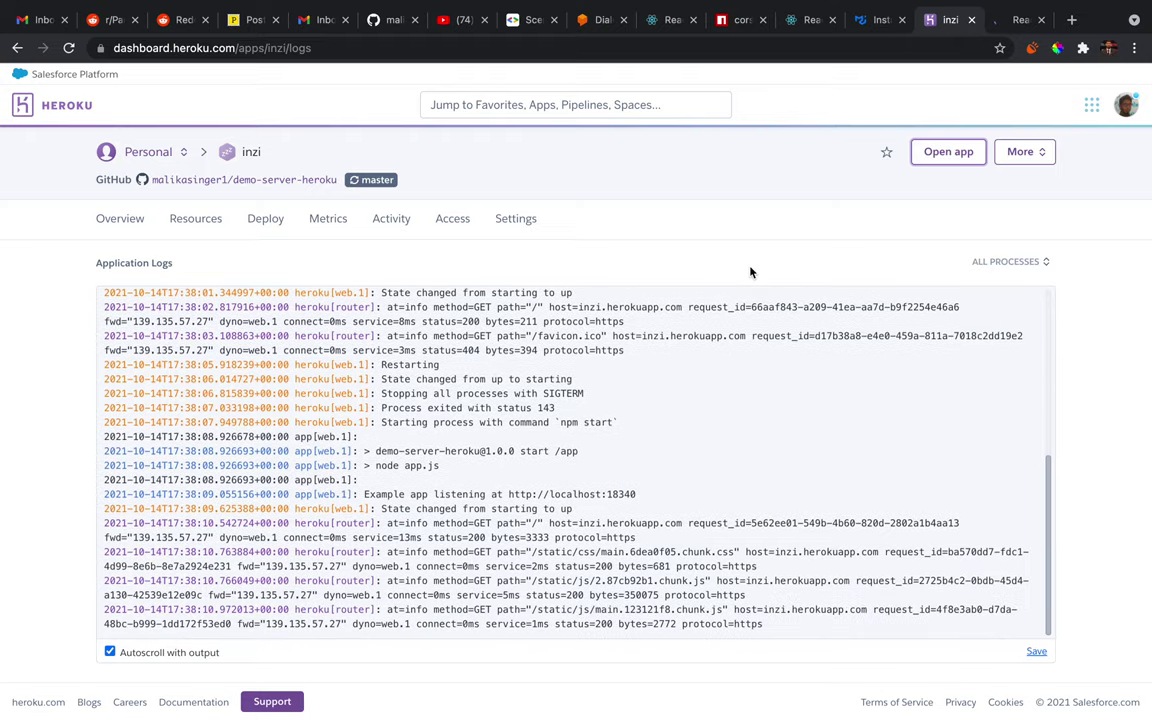
pyautogui.click(1010, 22)
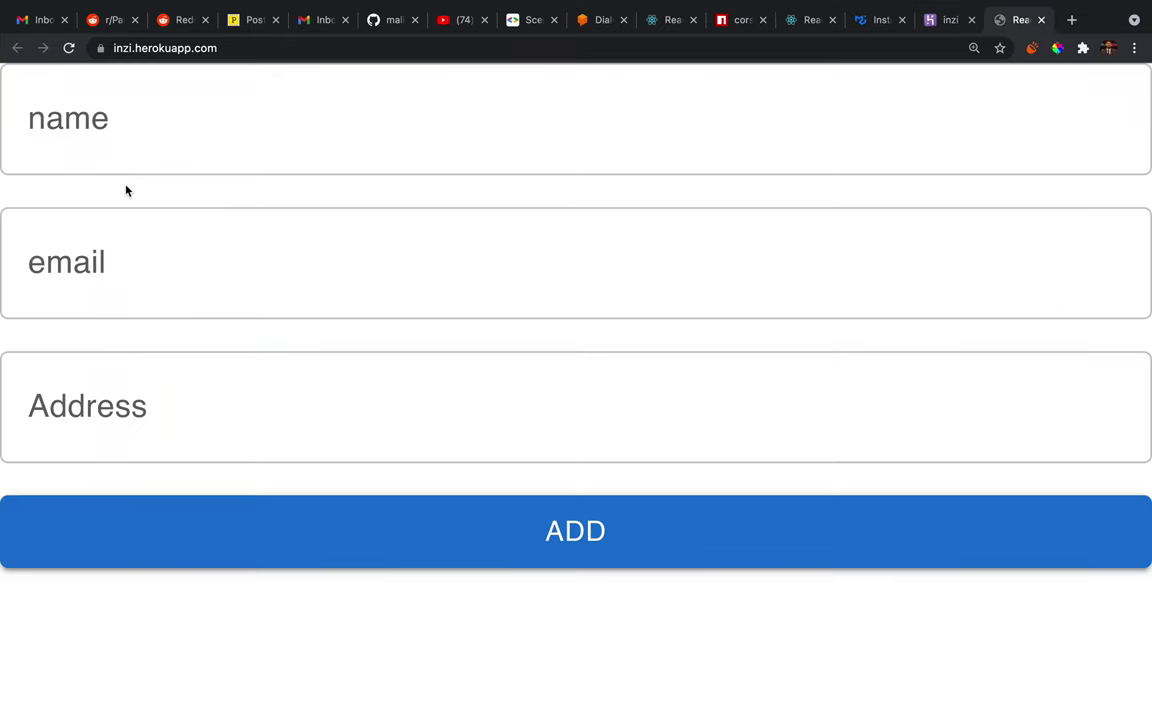
pyautogui.click(69, 49)
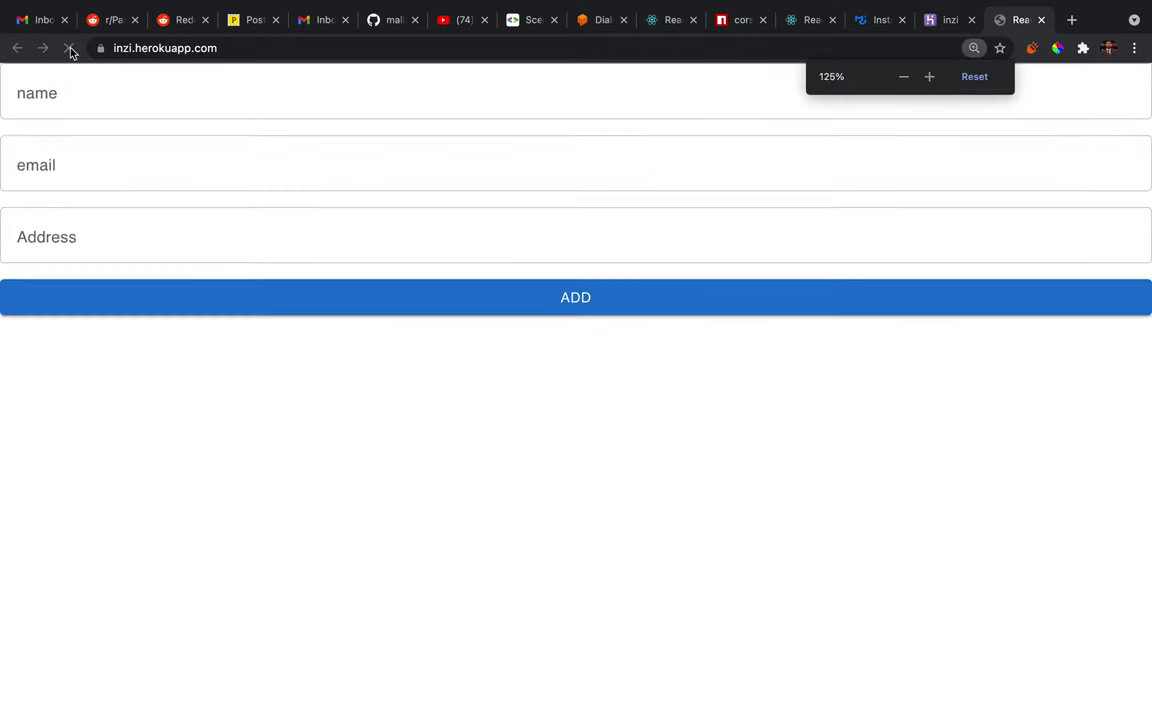
# Add a test entry with name 'sgsgg', email 'sgsgsdg' and address 'dghfghfgh'.
pyautogui.rightClick(199, 400)
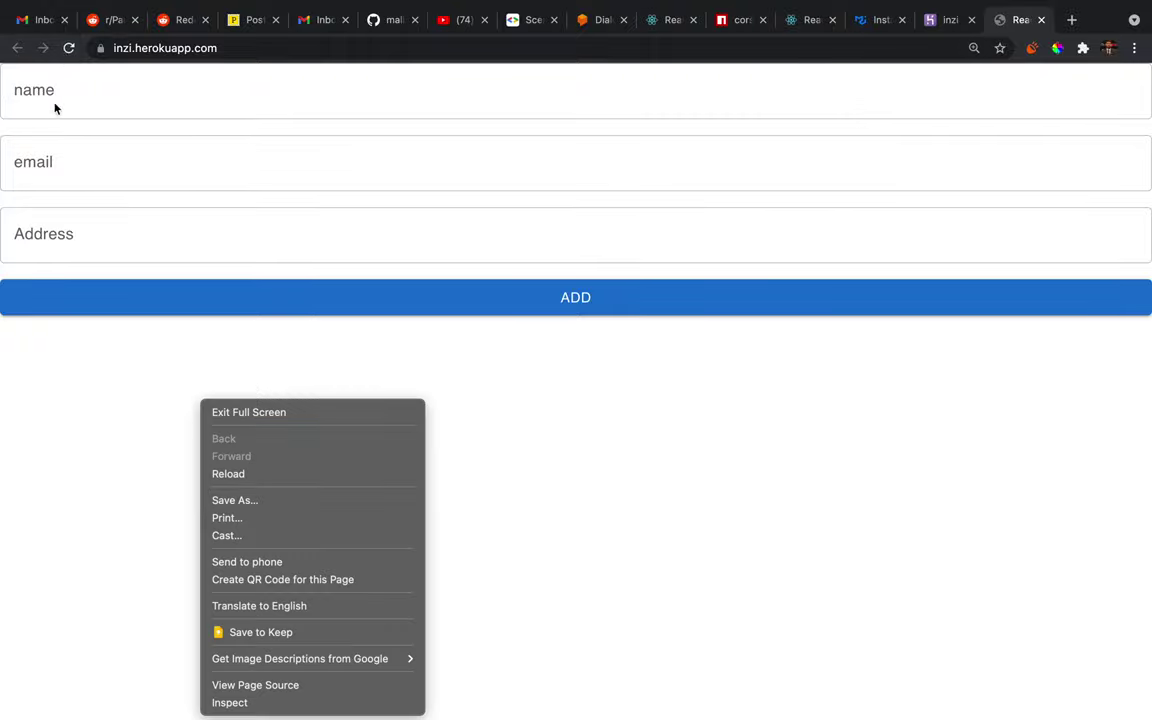
pyautogui.click(46, 92)
pyautogui.click(46, 92)
pyautogui.write('sgsgg')
pyautogui.click(49, 145)
pyautogui.write('sgsgsdg')
pyautogui.click(213, 255)
pyautogui.write('dghfghfgh')
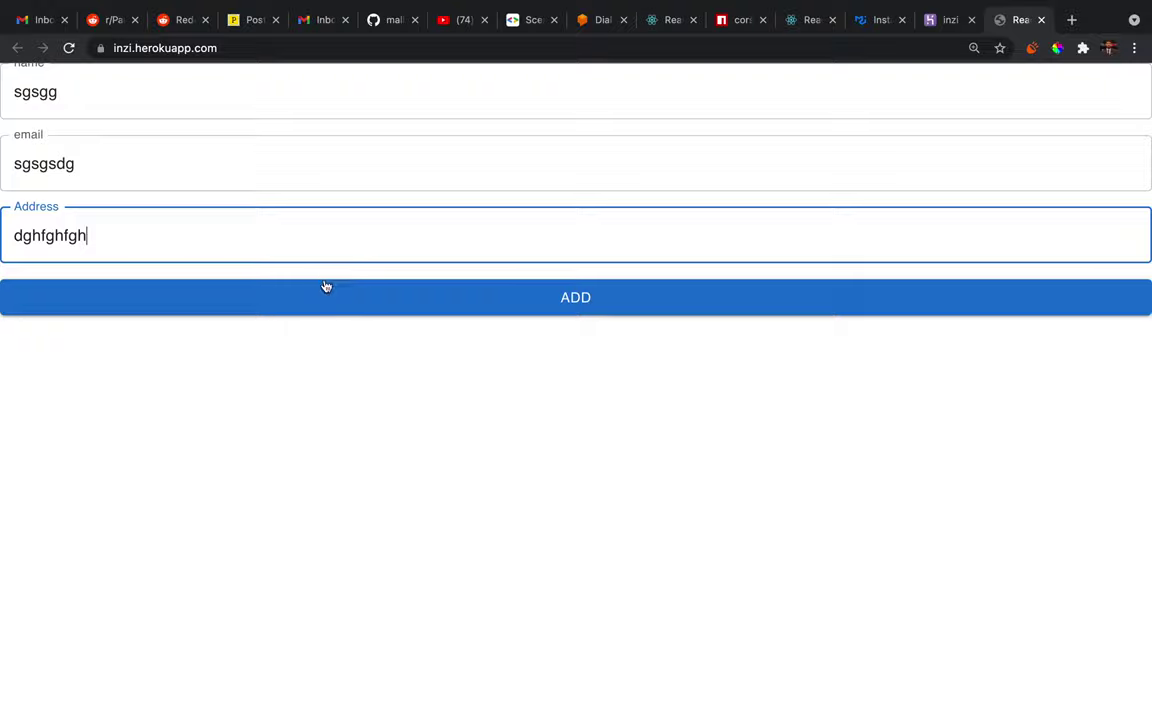
pyautogui.click(326, 292)
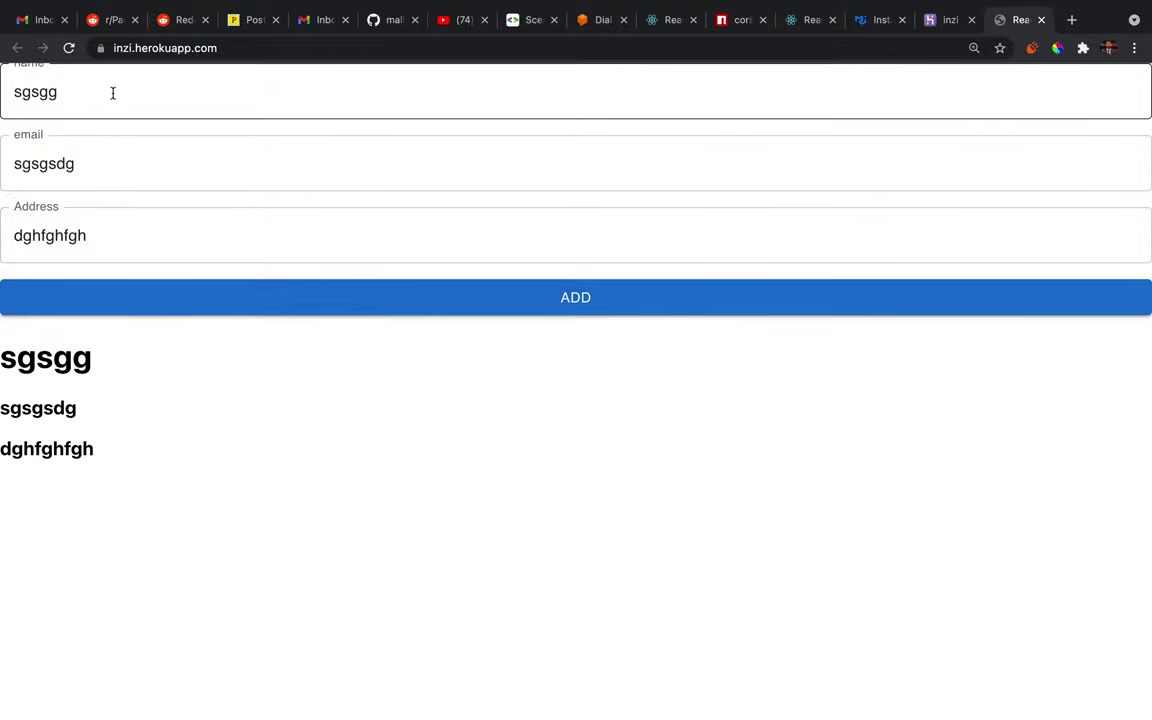
# Reload the app page to check that the entry persists.
pyautogui.click(68, 50)
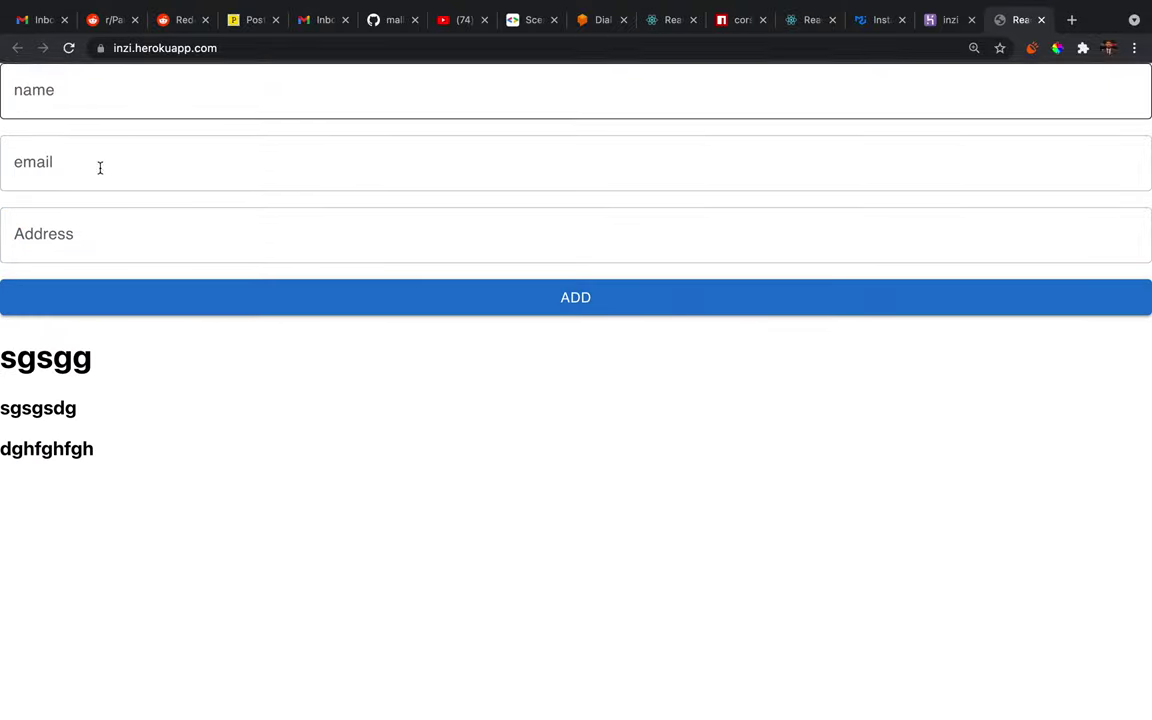
pyautogui.click(42, 340)
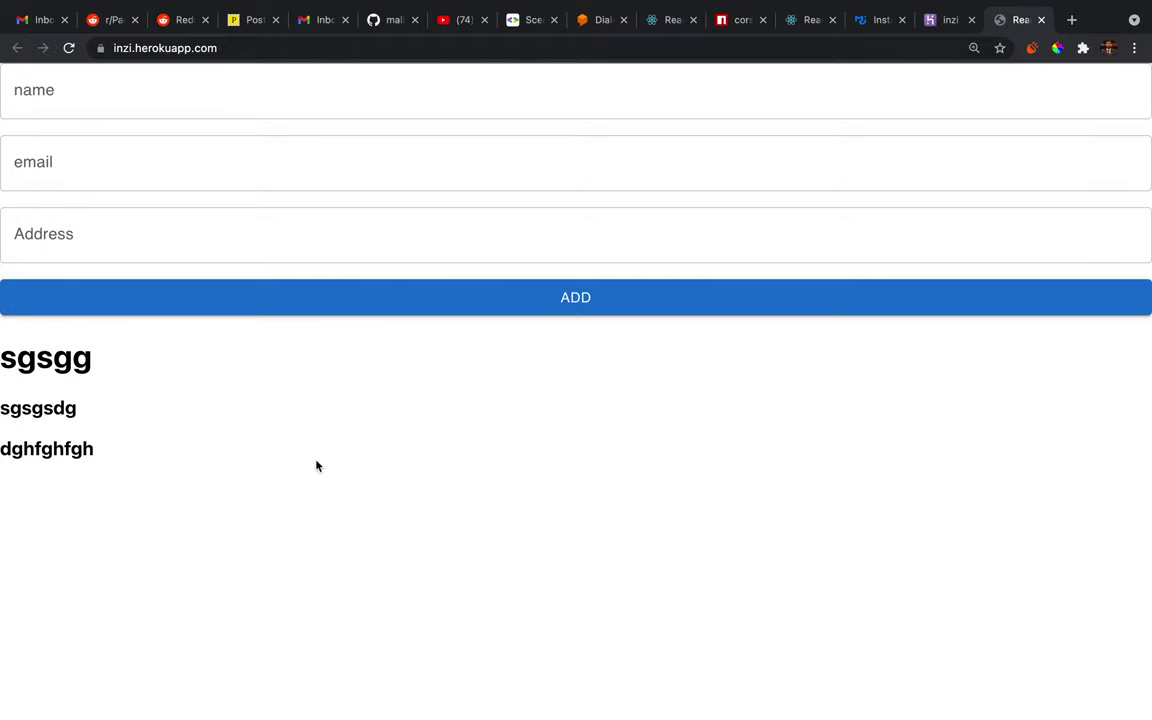
pyautogui.click(238, 48)
pyautogui.click(242, 607)
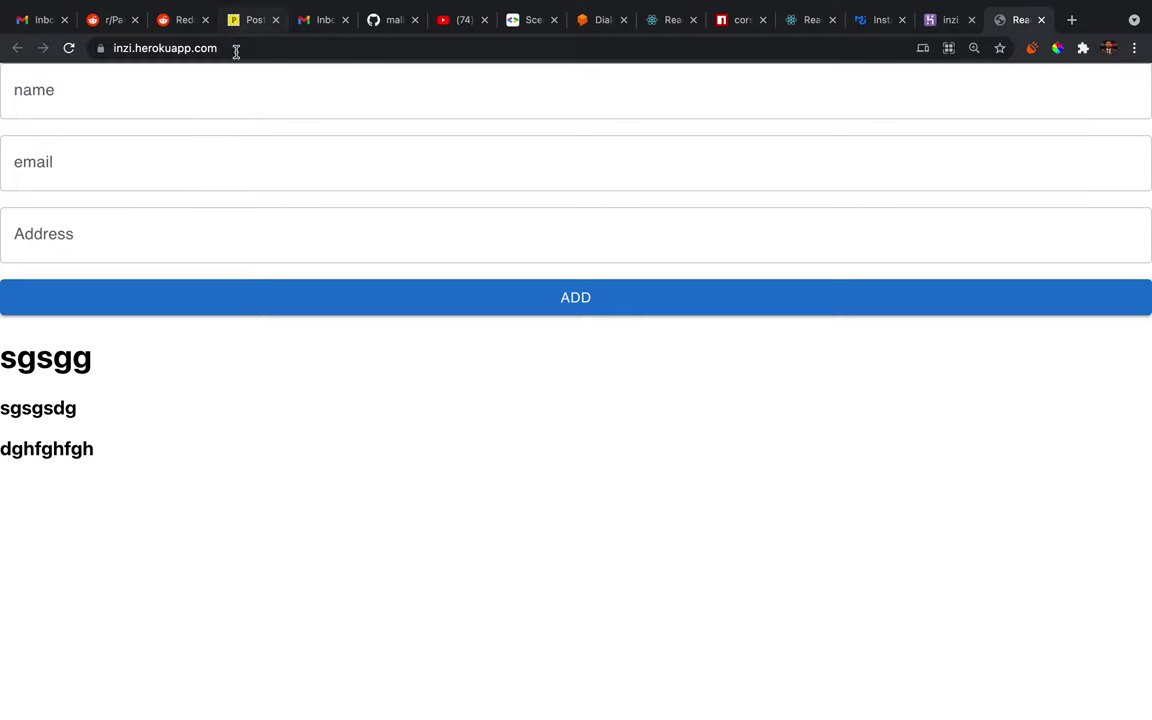
# Add a second entry: 'dsfhsdfgdsfg', 'dfghdhfdgh' and address 'fdghdfghdfghgf'.
pyautogui.click(96, 103)
pyautogui.write('dsfhsdfgdsfg')
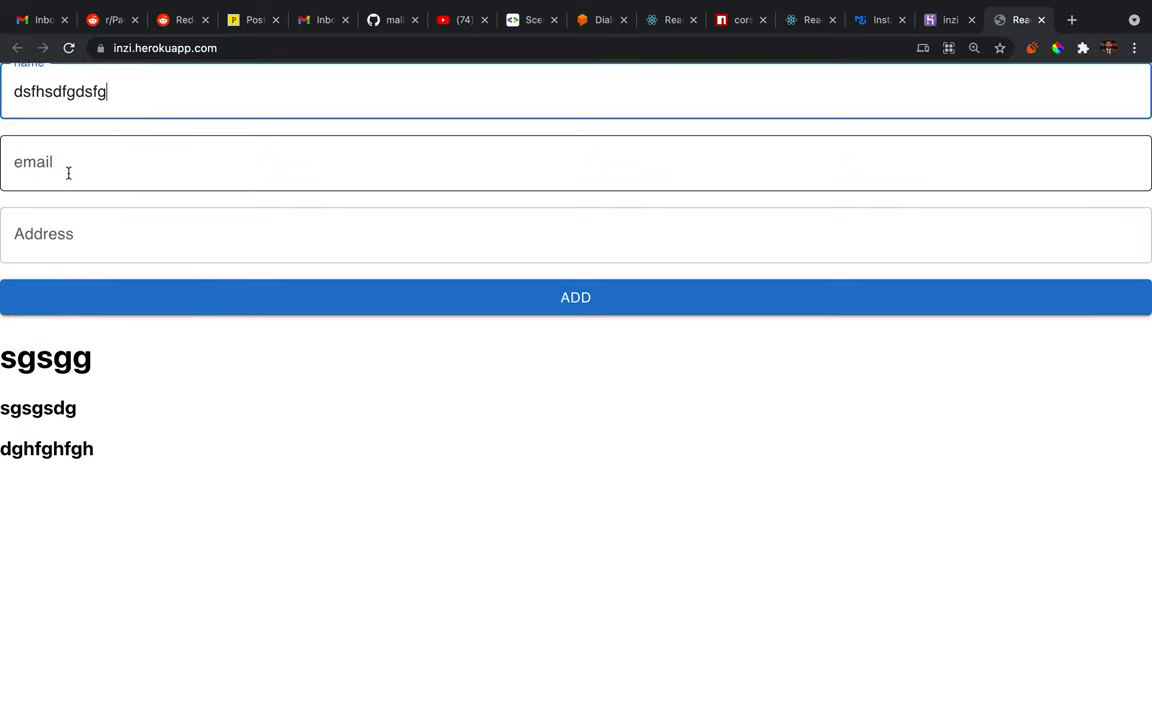
pyautogui.click(72, 160)
pyautogui.write('dfghdhfdgh')
pyautogui.press('Tab')
pyautogui.write('fdghdfghdfghgf')
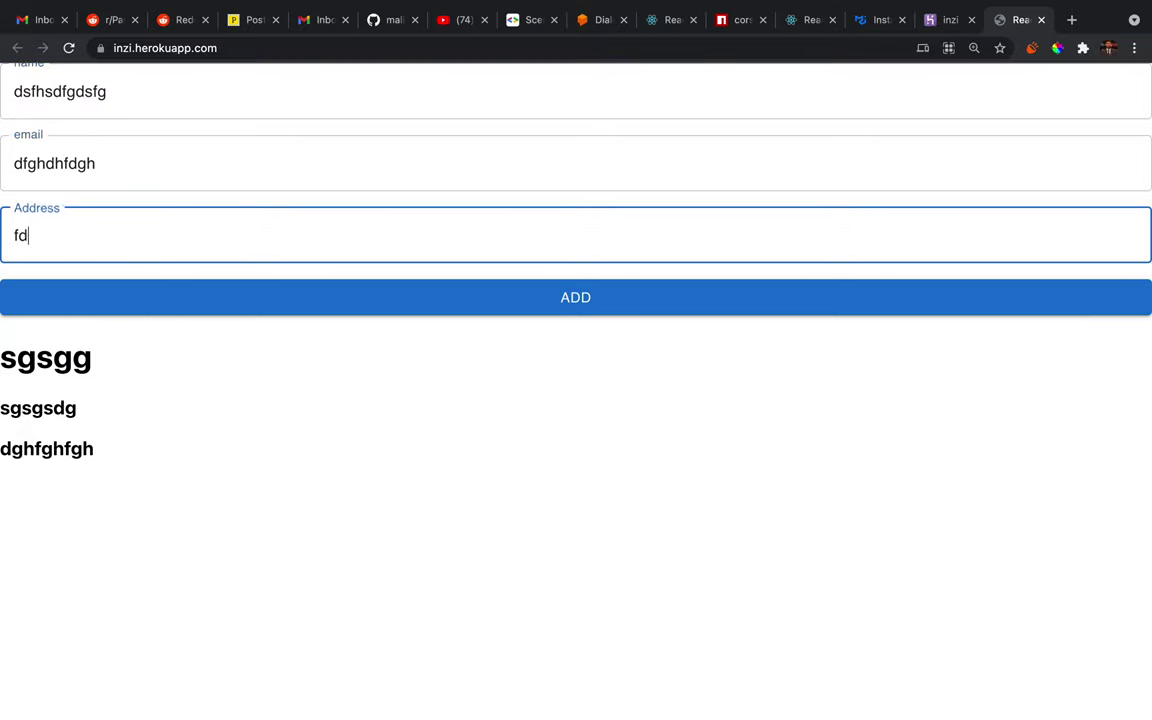
pyautogui.click(229, 292)
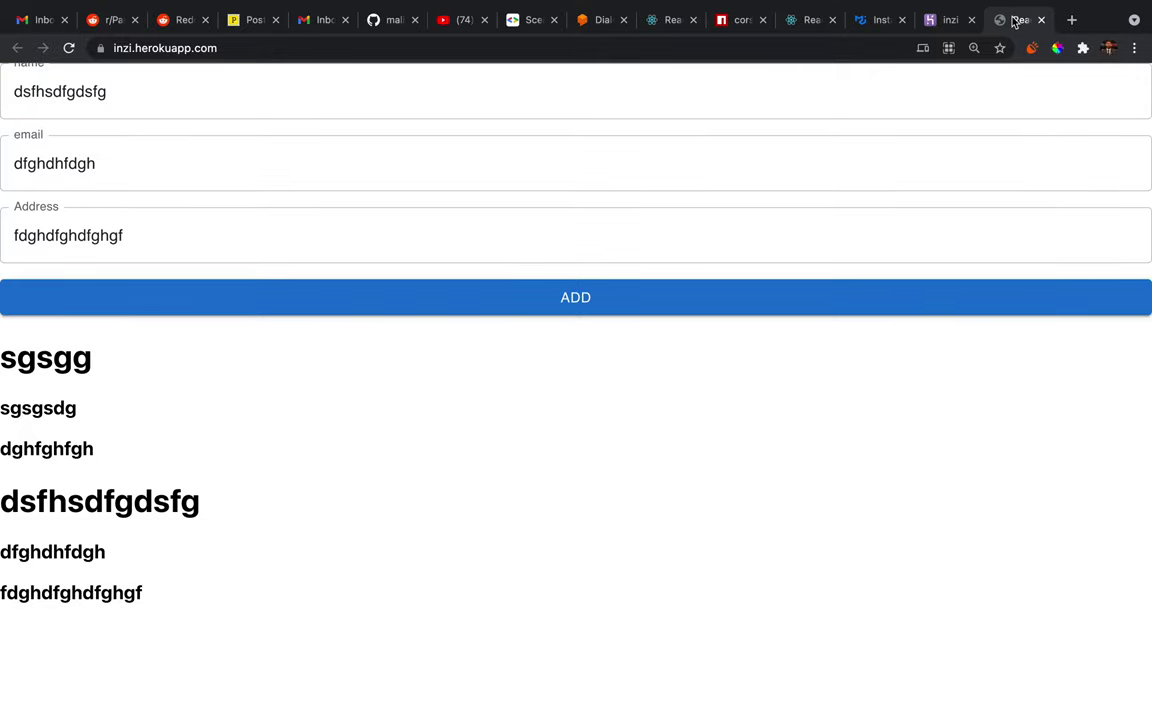
# Close the app, Heroku, MUI, cors and local React app tabs with Cmd+W.
pyautogui.press('super+w')
pyautogui.press('super+w')
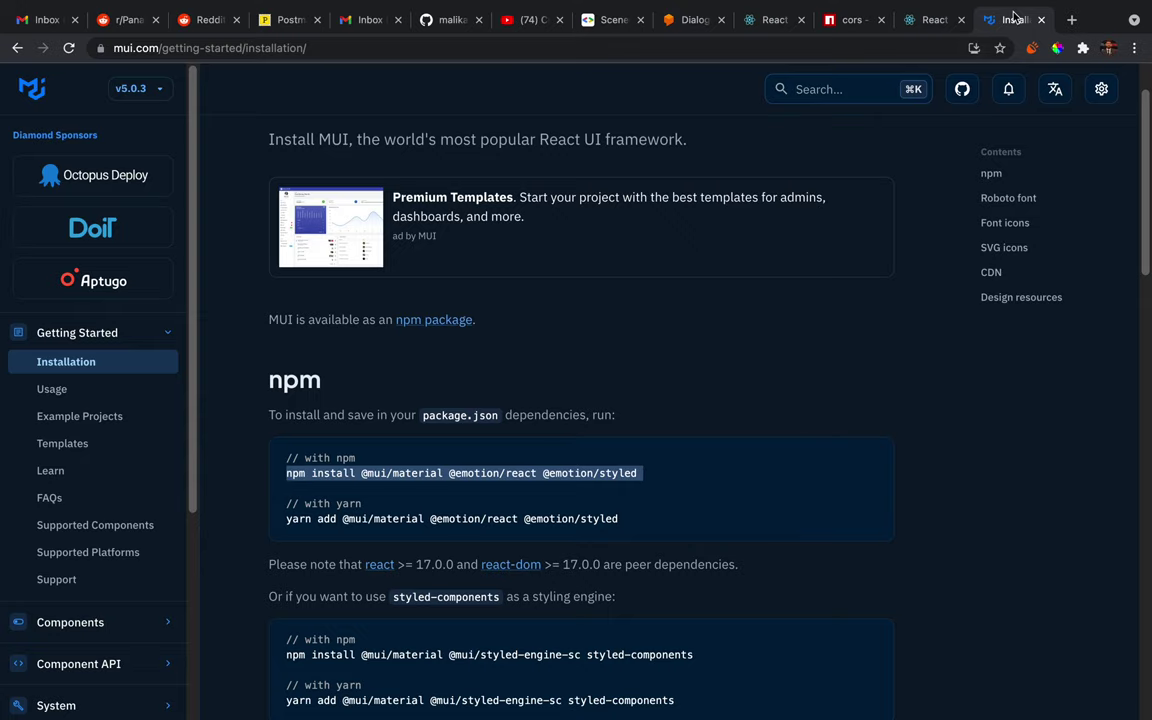
pyautogui.press('super+w')
pyautogui.press('super+w')
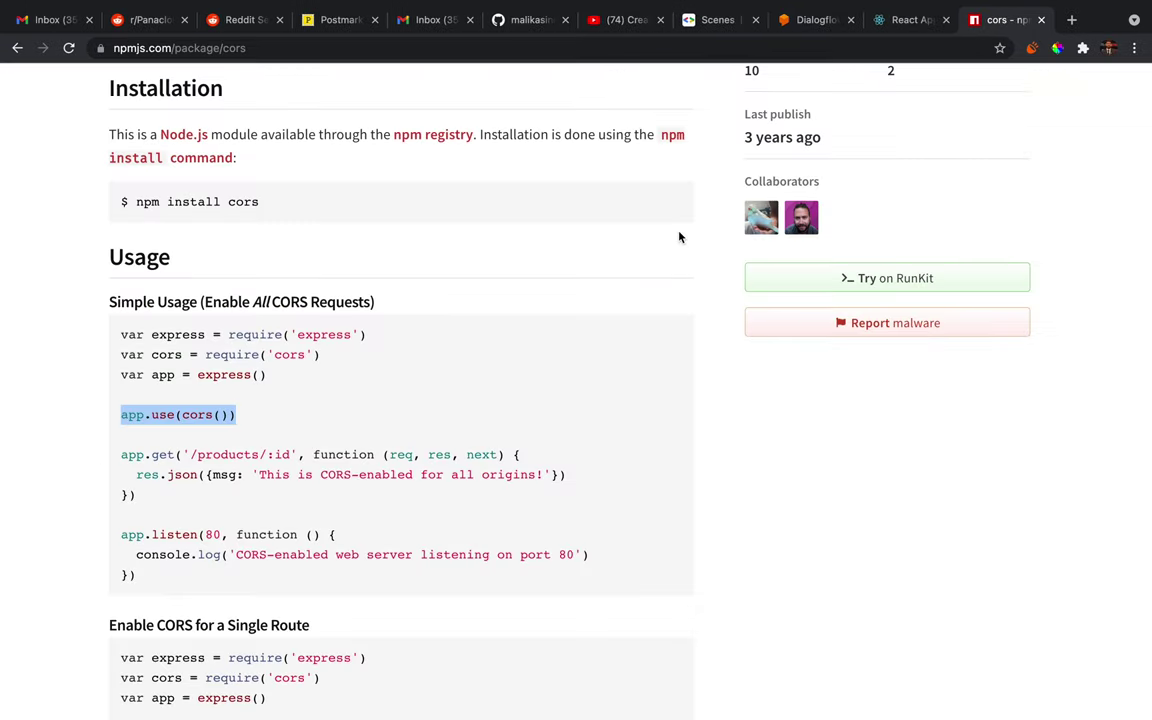
pyautogui.press('super+w')
pyautogui.press('super+w')
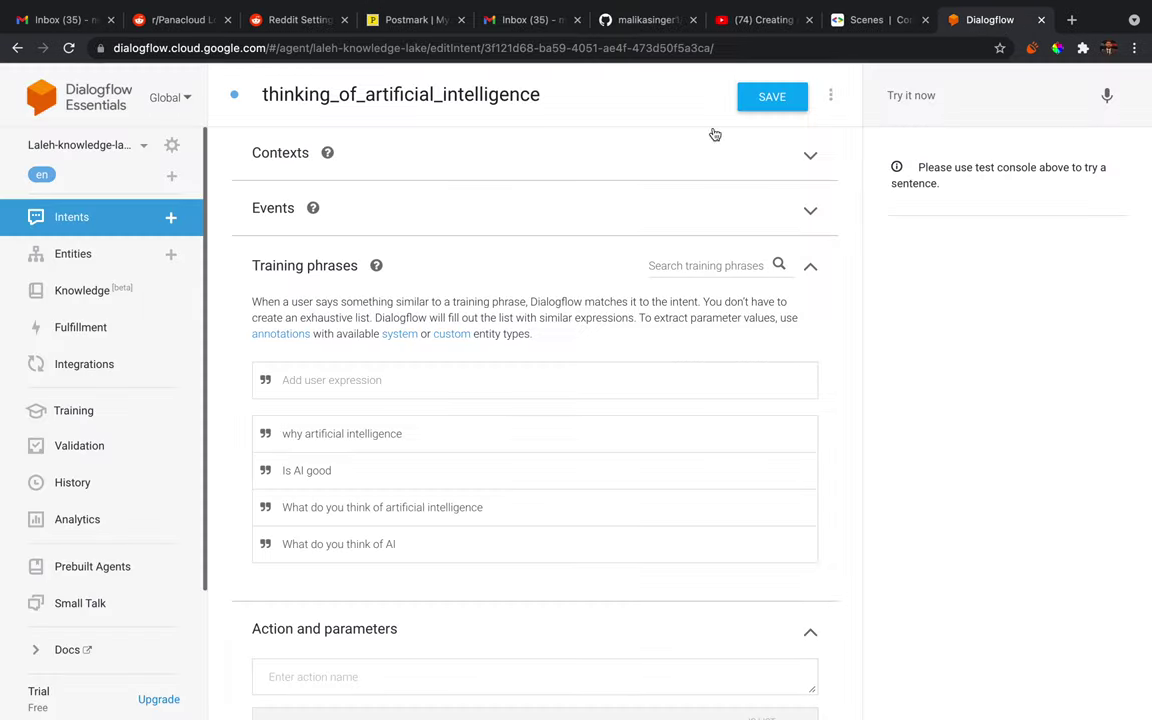
pyautogui.hotkey('ctrl', 'Right')
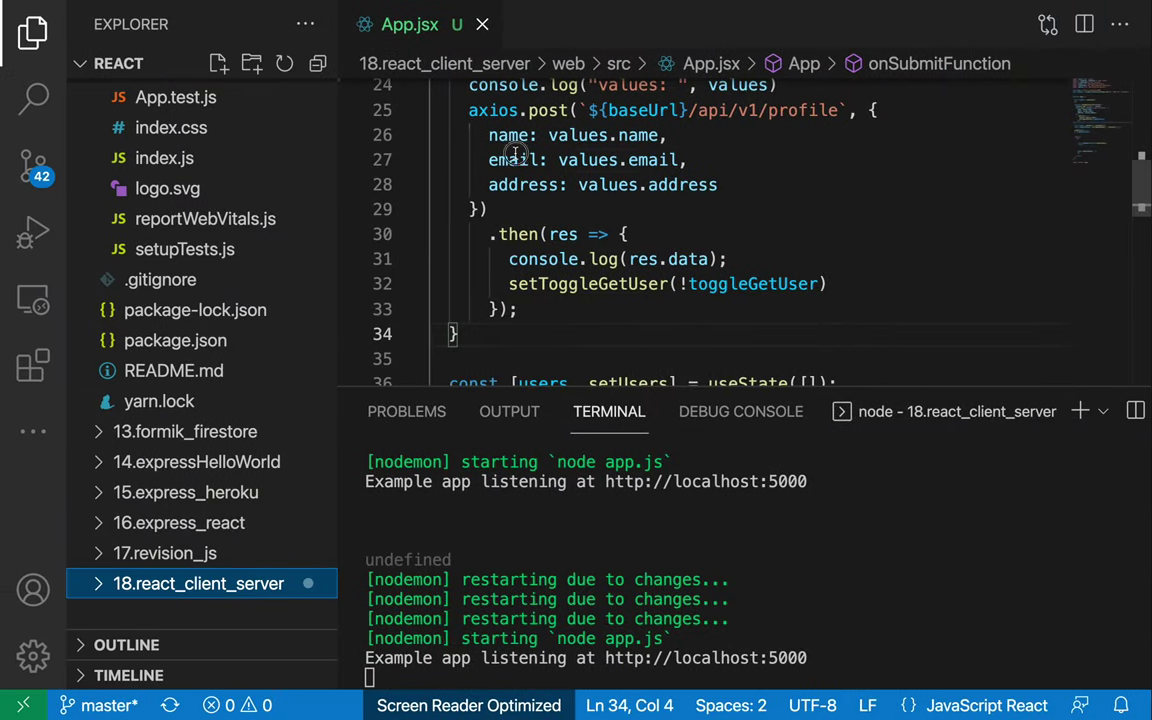
# Close App.jsx and commit the pending changes with the message 'today code'.
pyautogui.click(514, 155)
pyautogui.press('super+w')
pyautogui.scroll(5, 118, 329)
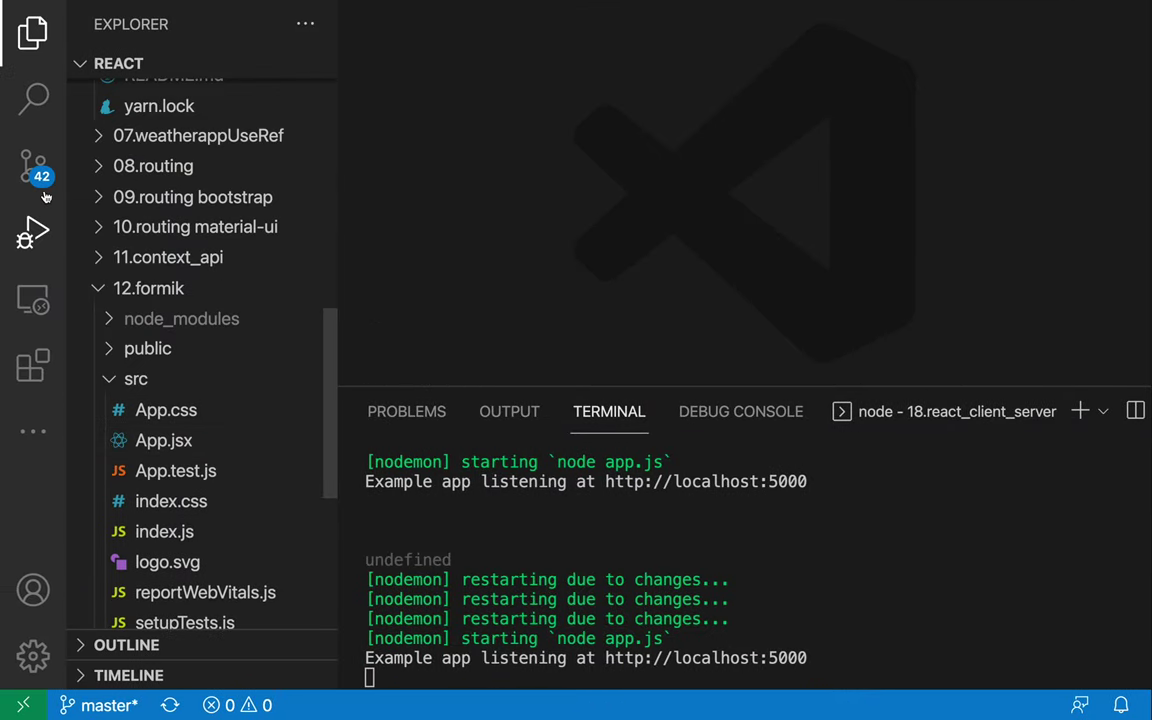
pyautogui.click(33, 165)
pyautogui.write('today code')
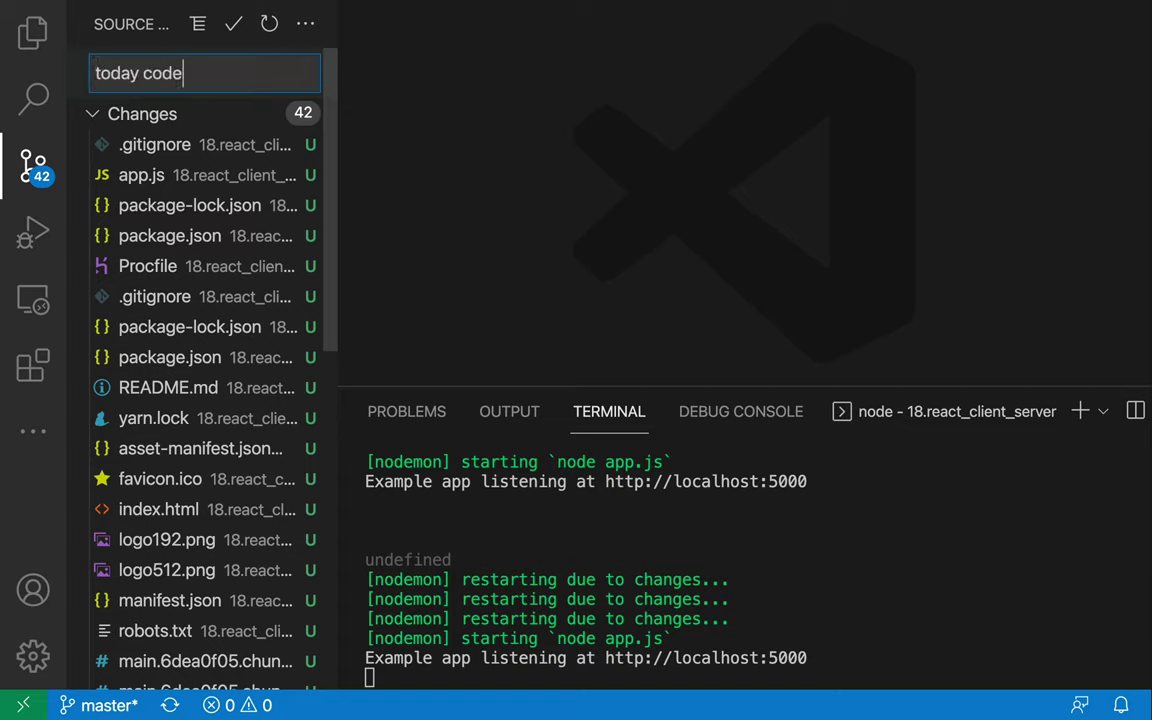
pyautogui.press('Return')
pyautogui.press('BackSpace')
pyautogui.press('super+Return')
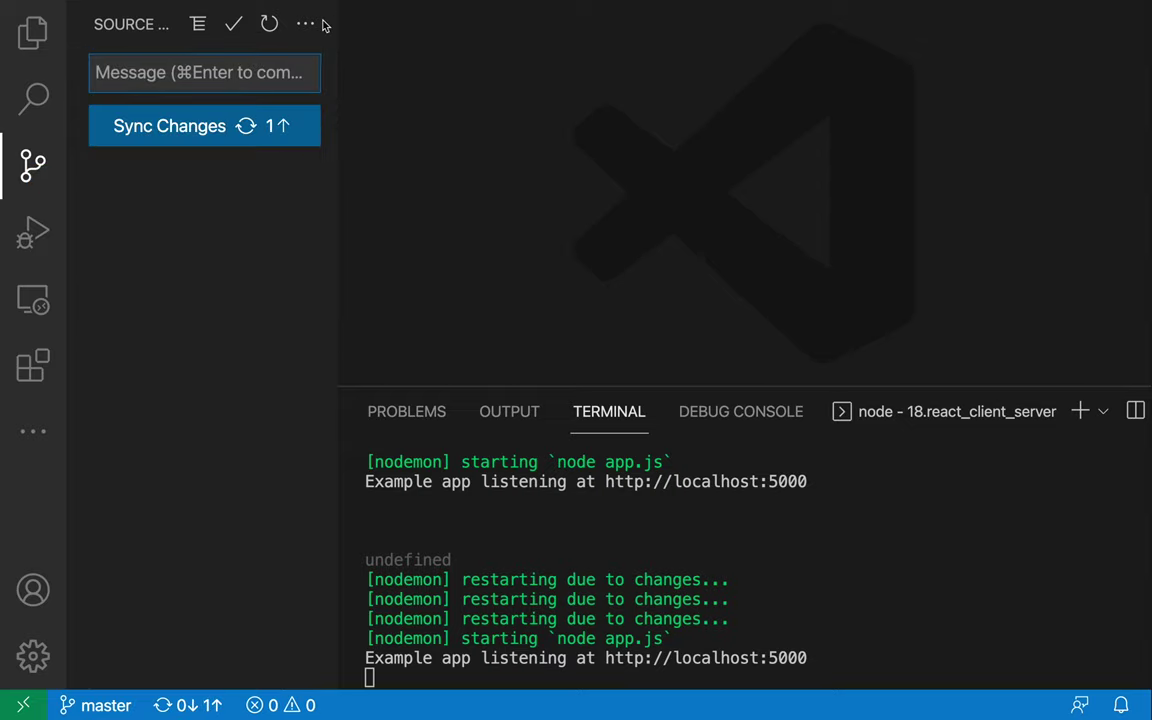
# Pull from the remote, sync the outgoing commit, and return to the Explorer.
pyautogui.click(305, 23)
pyautogui.click(311, 106)
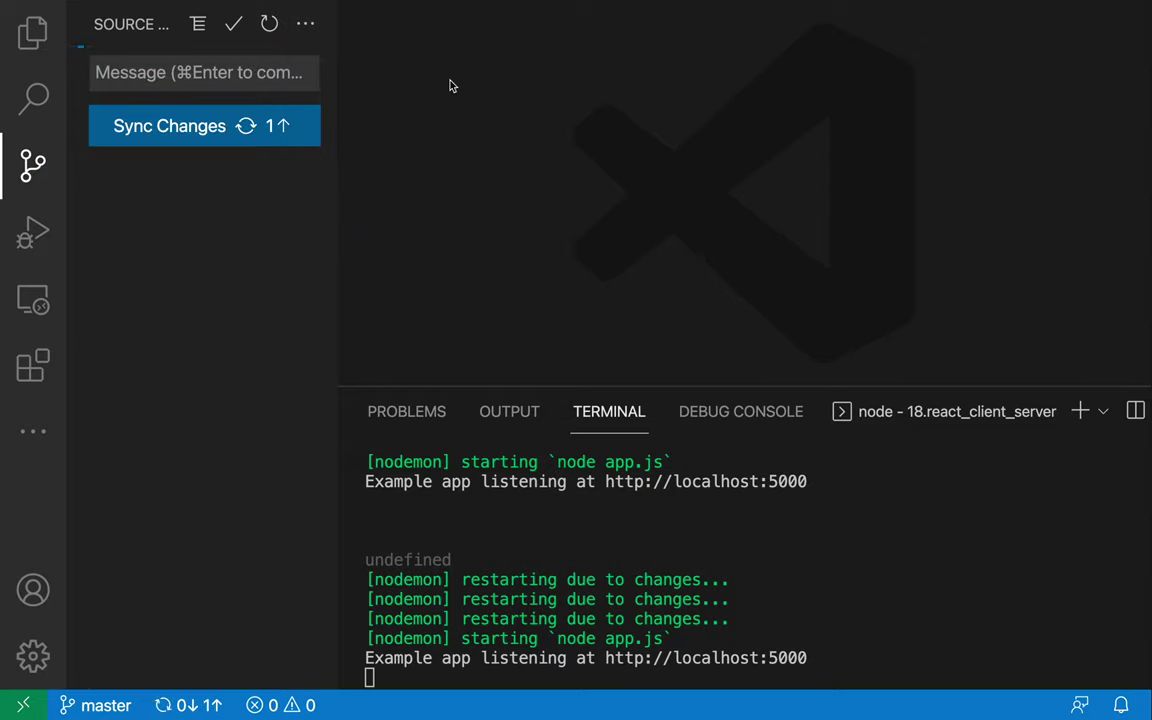
pyautogui.click(32, 35)
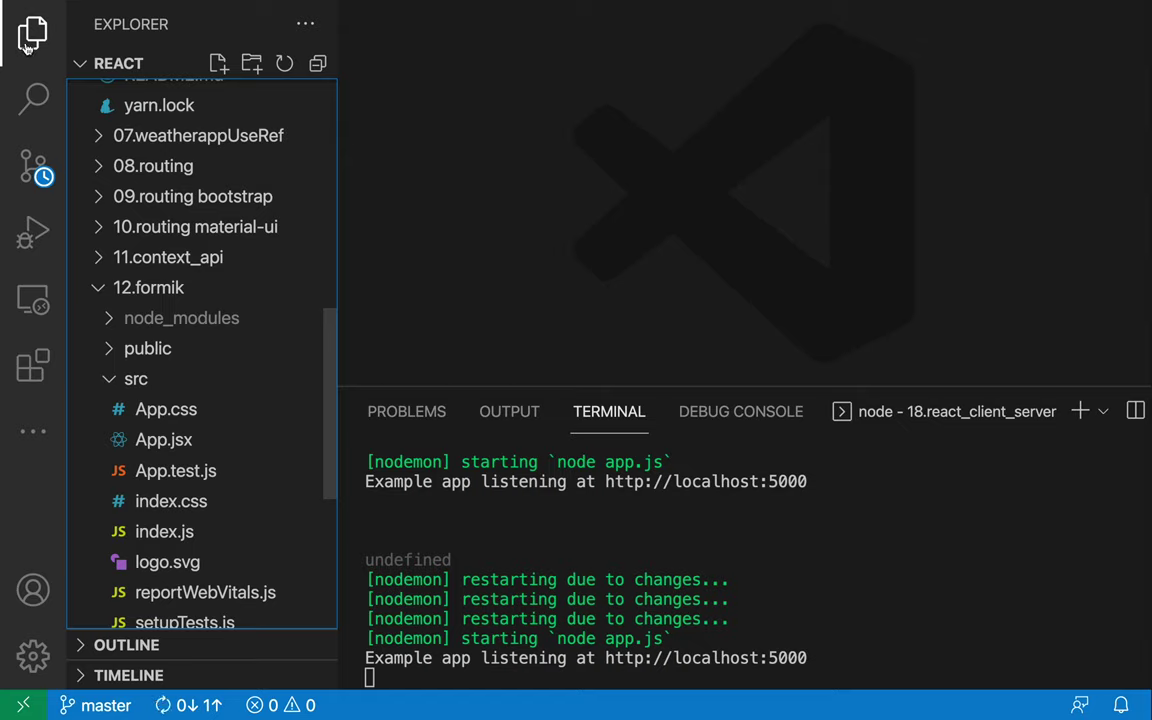
pyautogui.click(33, 165)
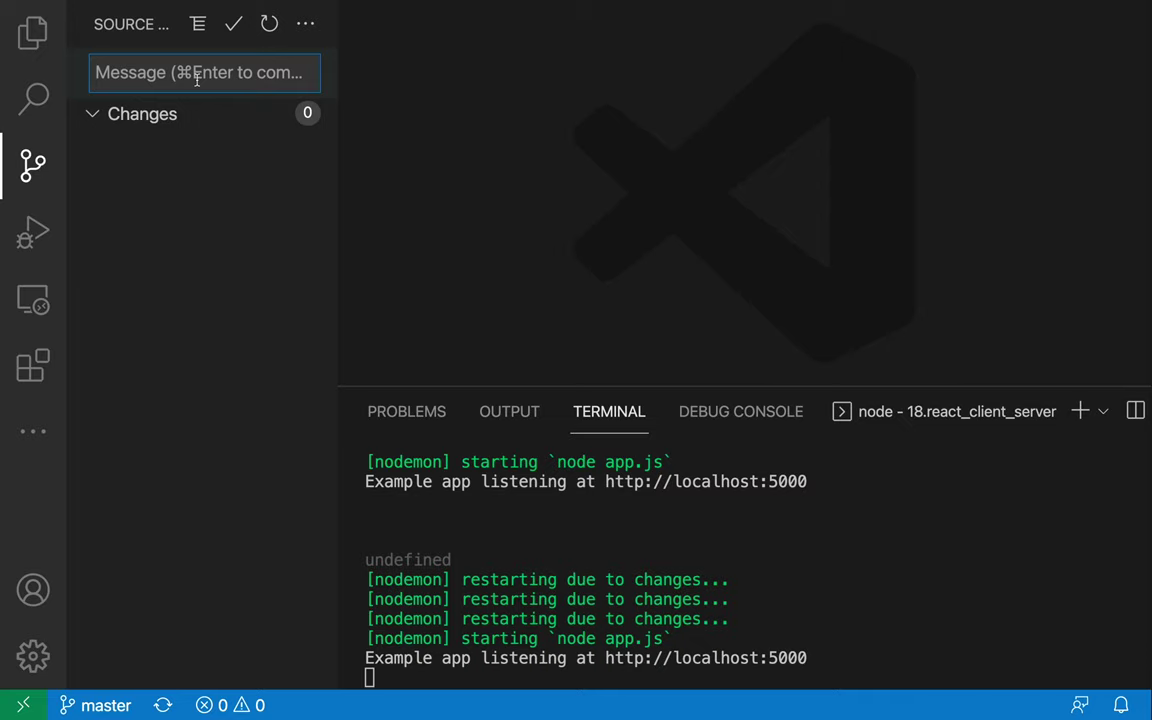
pyautogui.click(33, 33)
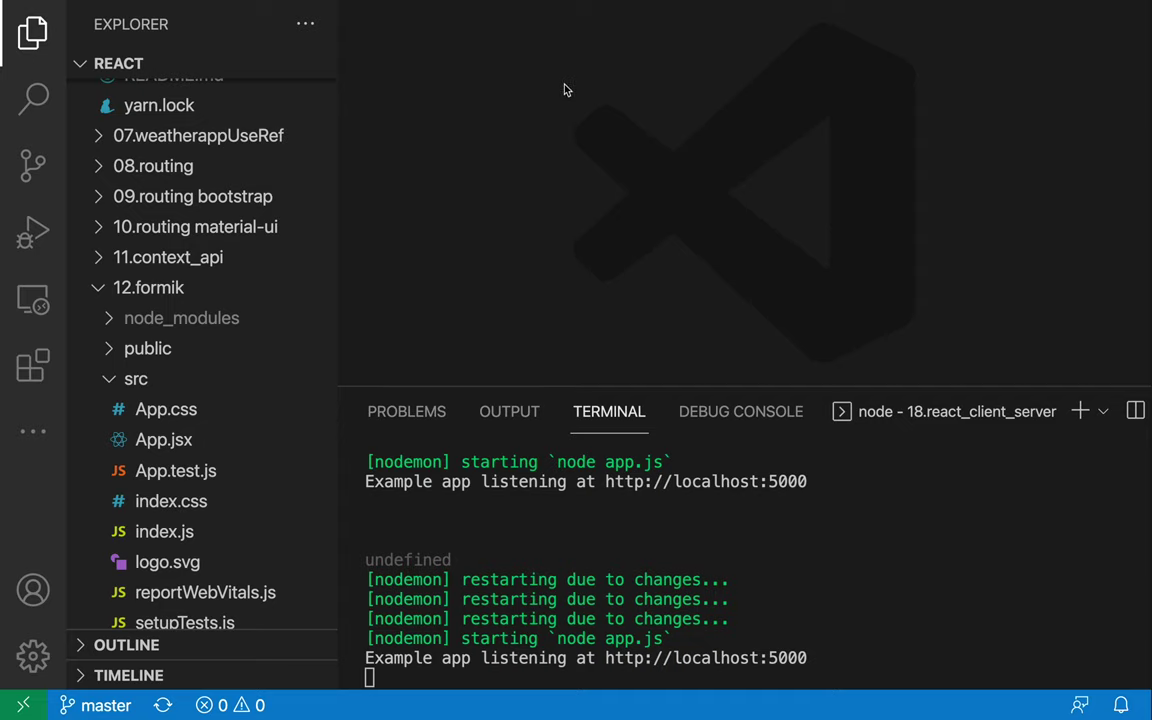
# Collapse the open 06.weatherapp and 12.formik folders and close App.js.
pyautogui.scroll(10, 136, 225)
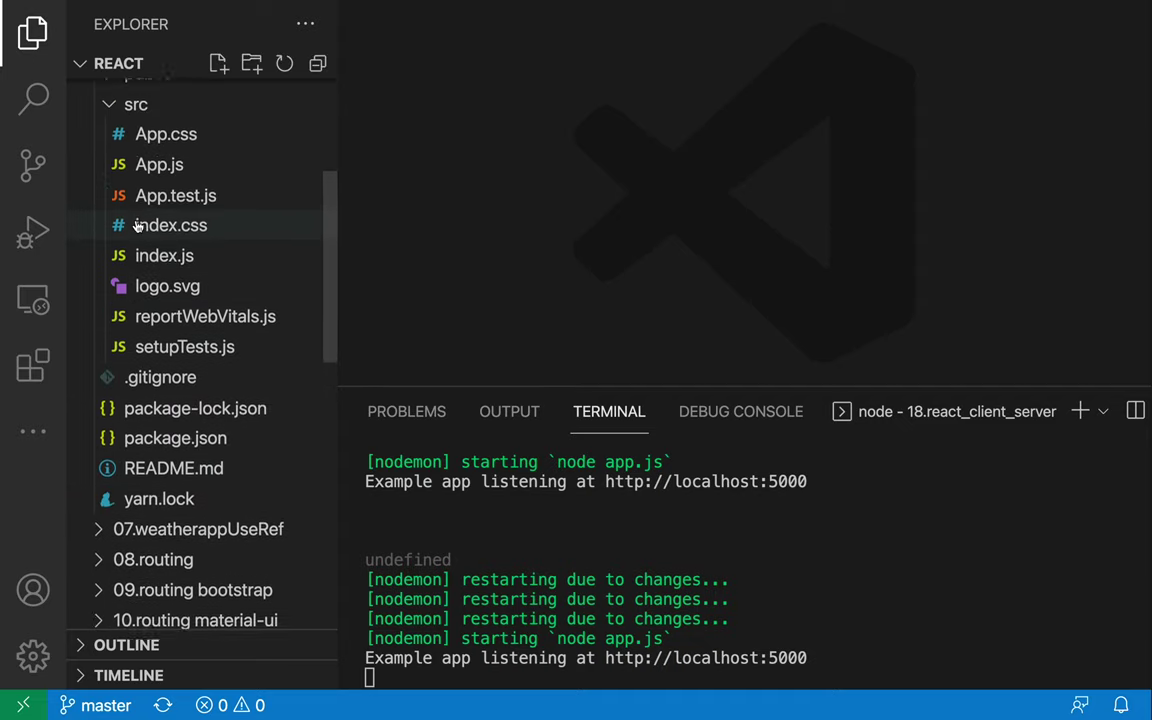
pyautogui.click(136, 229)
pyautogui.press('Left')
pyautogui.press('Left')
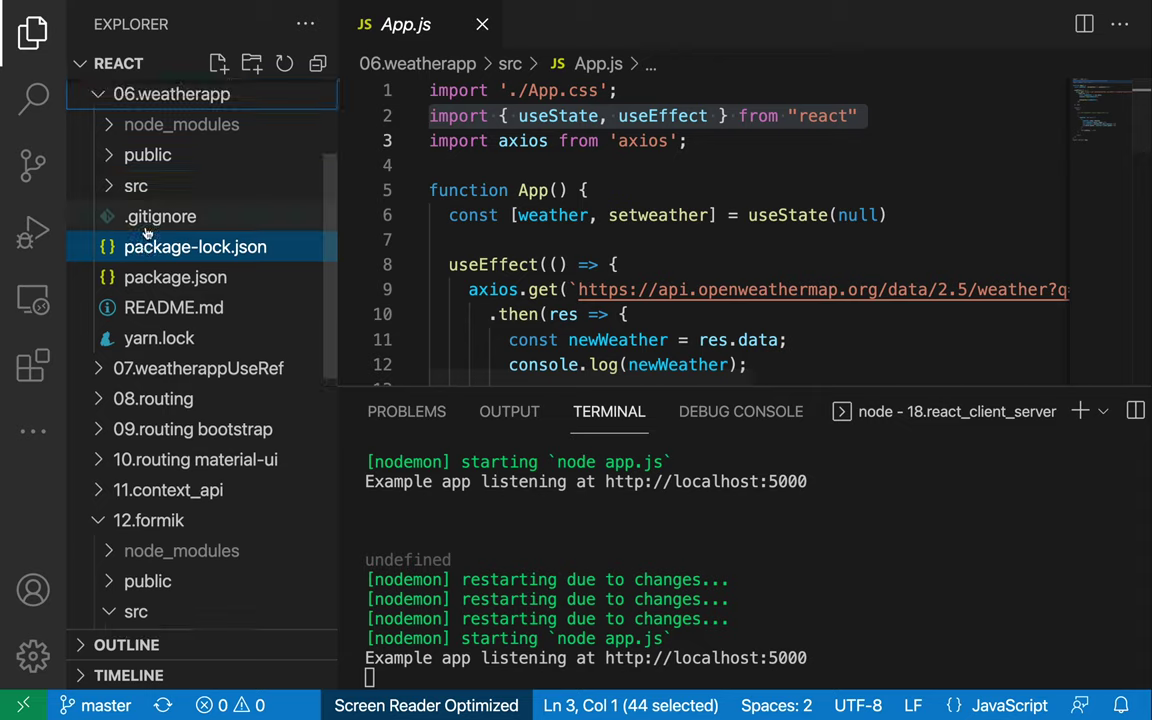
pyautogui.press('Left')
pyautogui.press('Left')
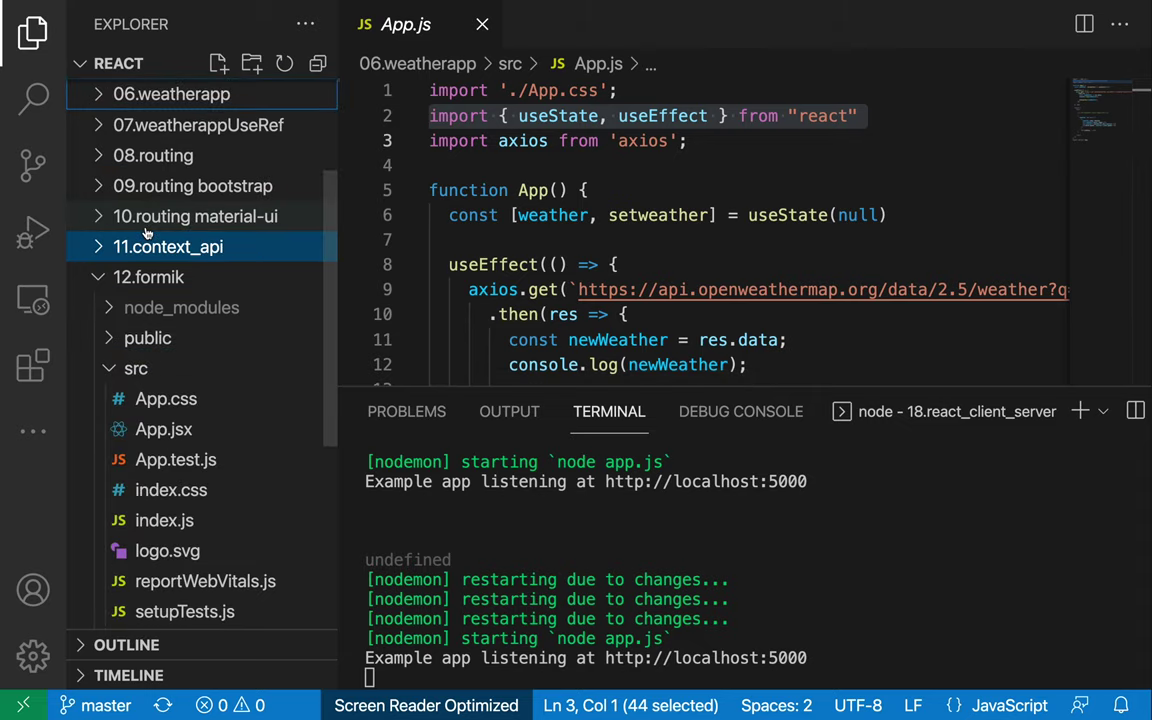
pyautogui.scroll(3, 146, 232)
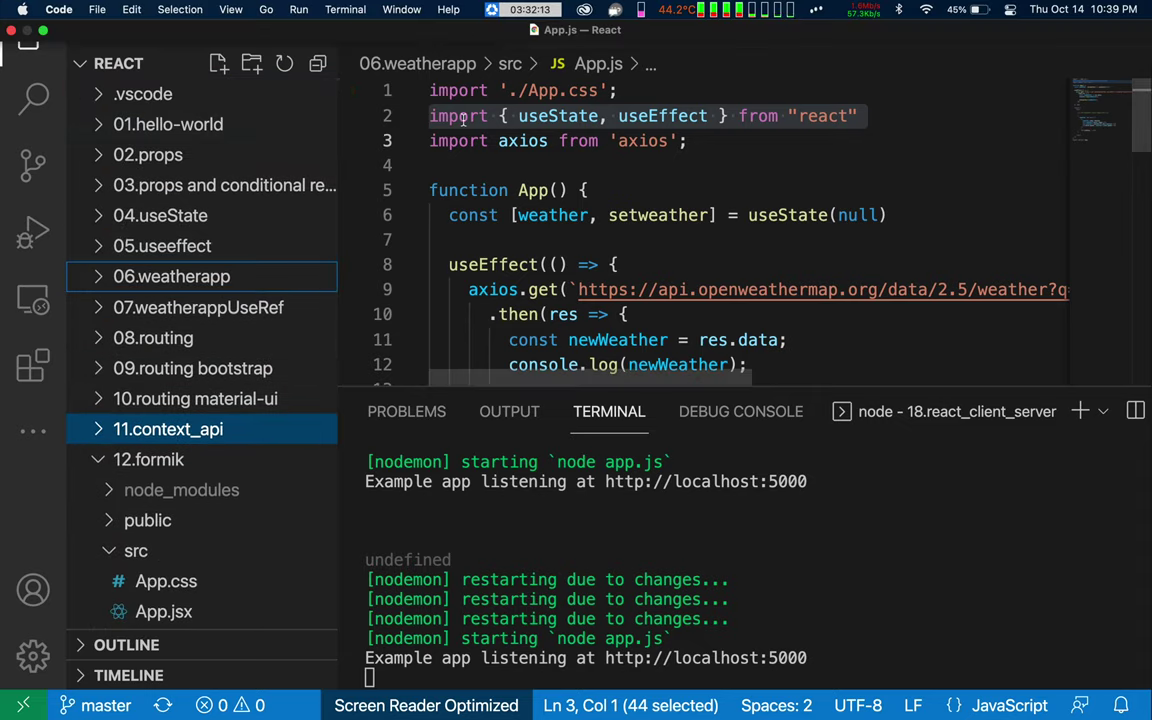
pyautogui.click(432, 26)
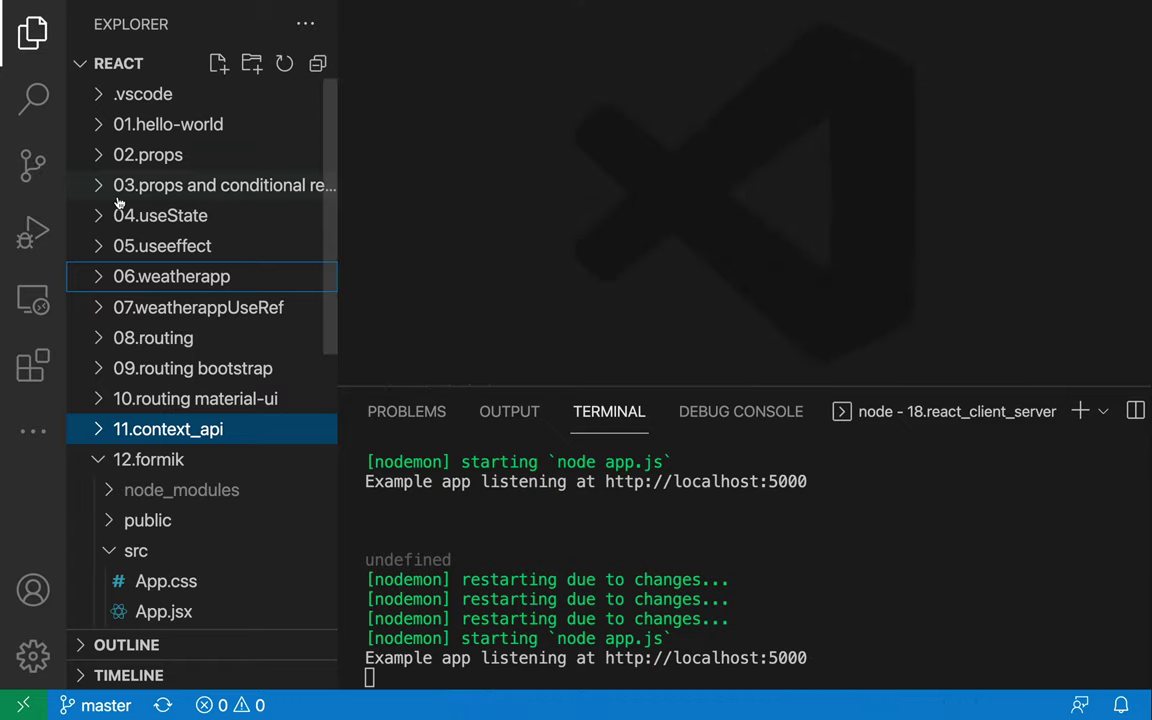
pyautogui.scroll(-5, 90, 200)
pyautogui.click(105, 240)
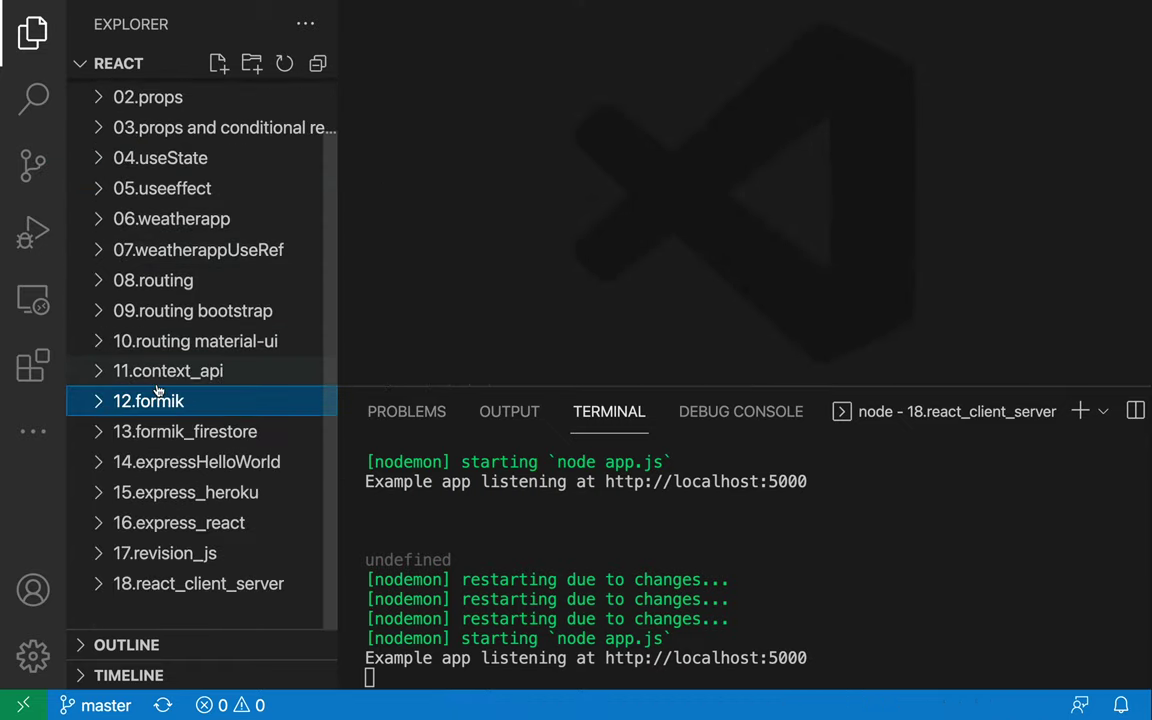
pyautogui.click(540, 339)
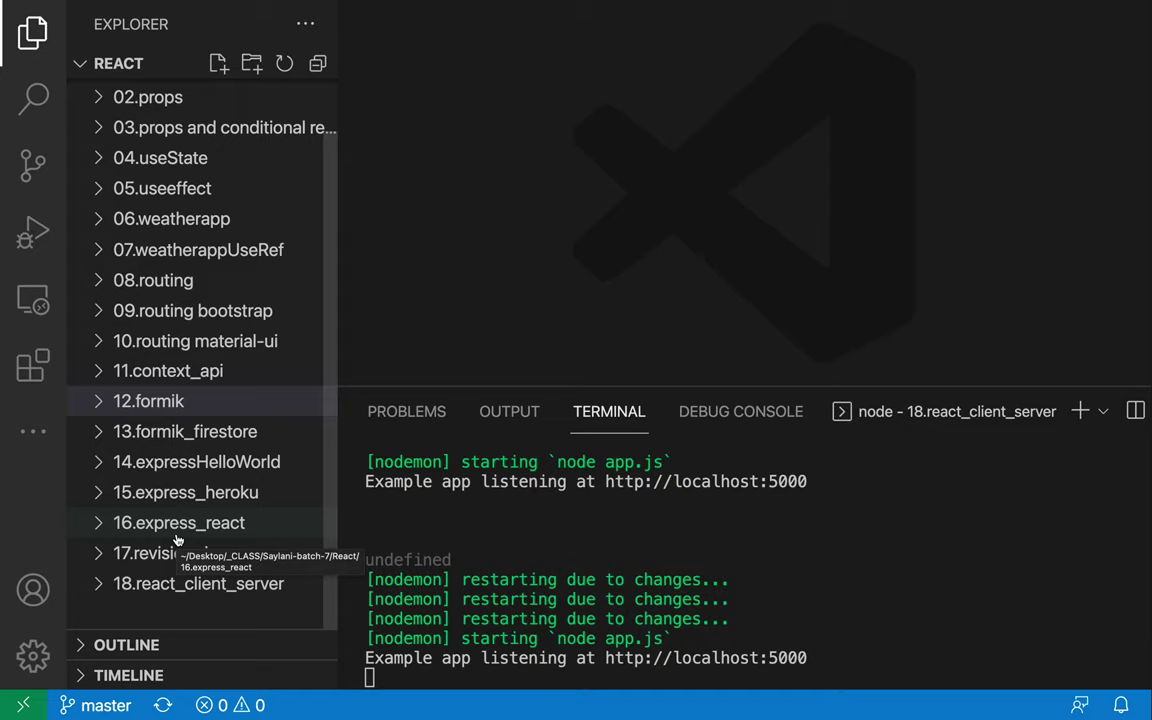
# Copy and paste 18.react_client_server to create '18.react_client_server copy'.
pyautogui.click(140, 585)
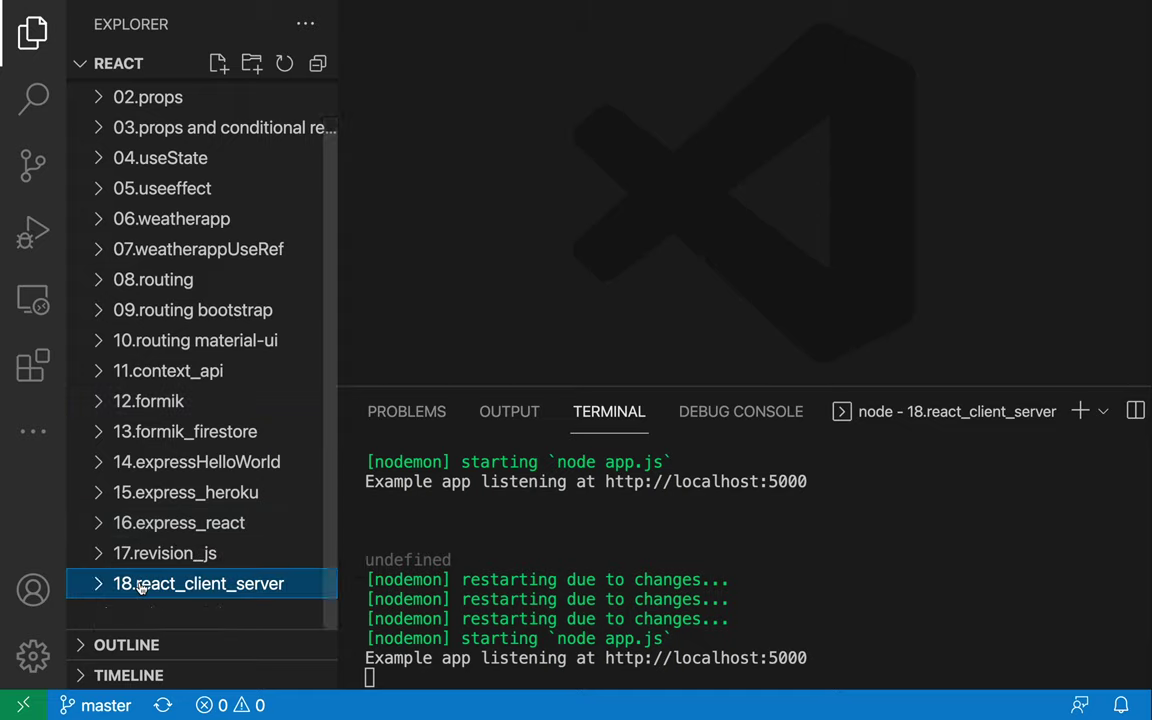
pyautogui.hotkey('ctrl', 'c')
pyautogui.hotkey('ctrl', 'v')
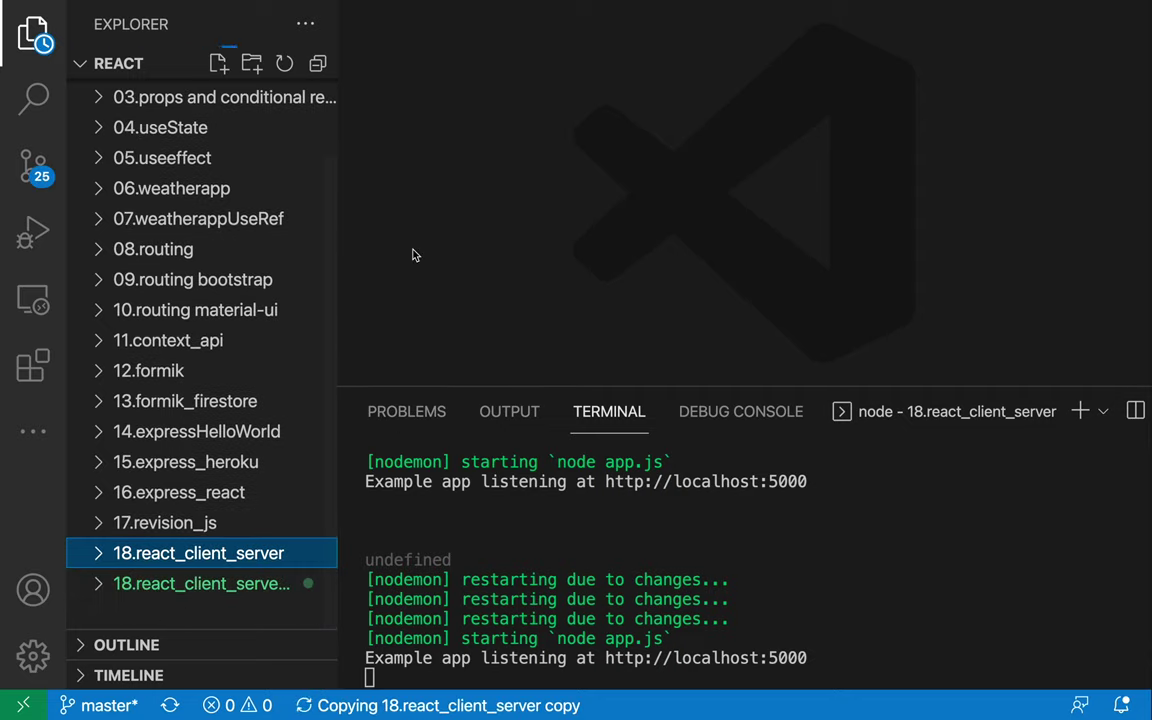
pyautogui.hotkey('ctrl', 'Left')
pyautogui.hotkey('ctrl', 'Right')
pyautogui.hotkey('ctrl', 'Right')
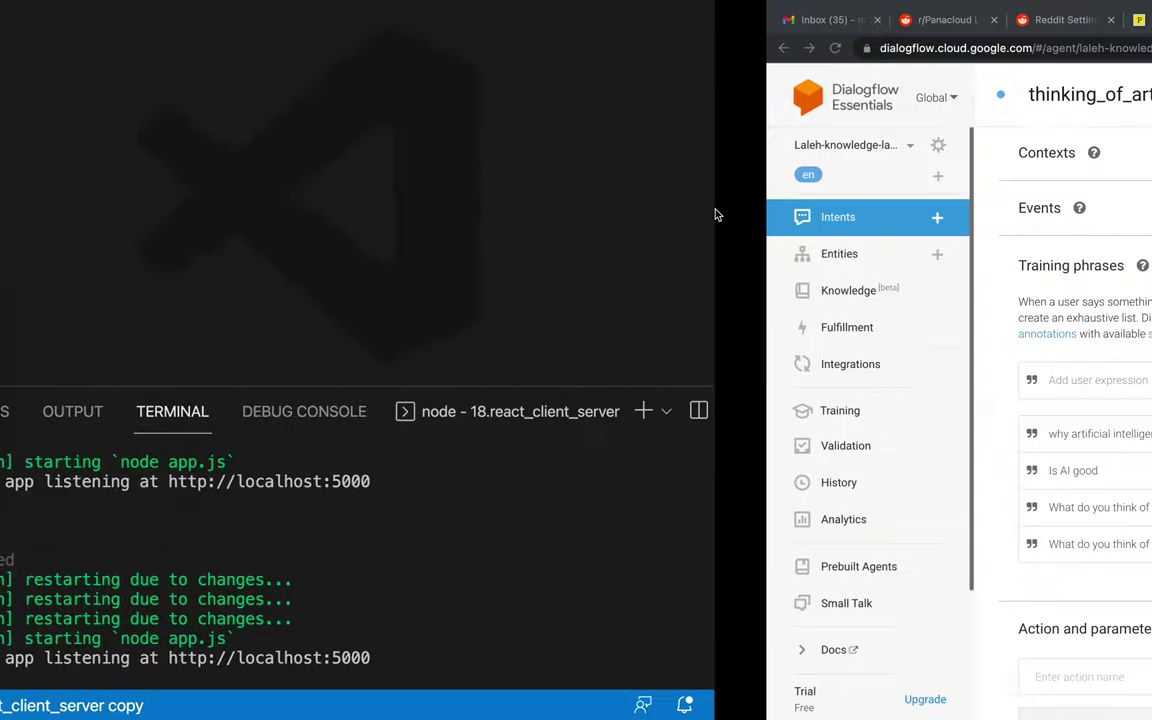
# Search 'mongodb cloud', open MongoDB Atlas, and sign in with a Google account.
pyautogui.press('super+t')
pyautogui.write('mongo')
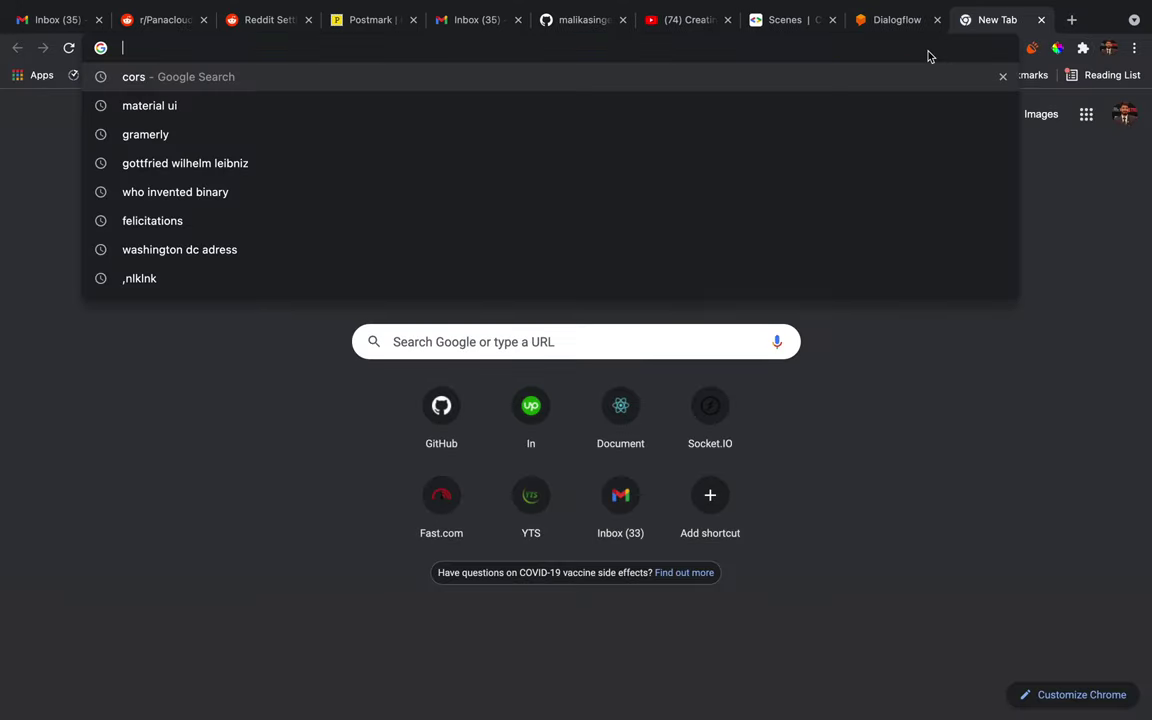
pyautogui.write('db cloud')
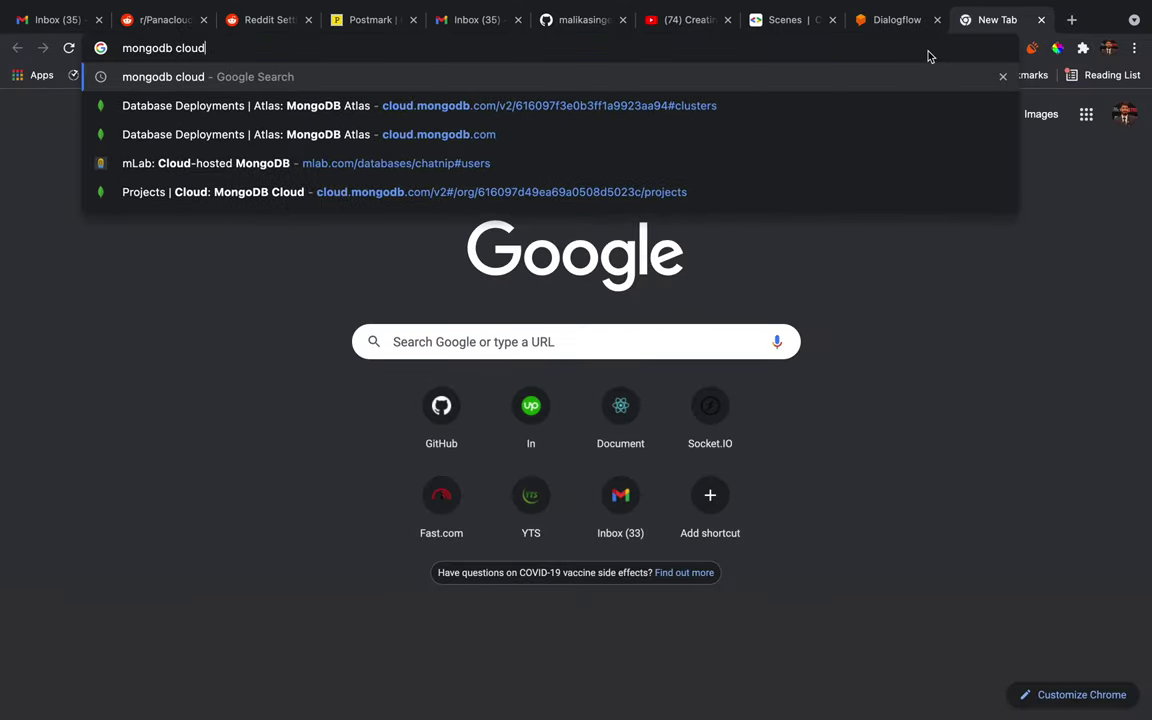
pyautogui.press('Return')
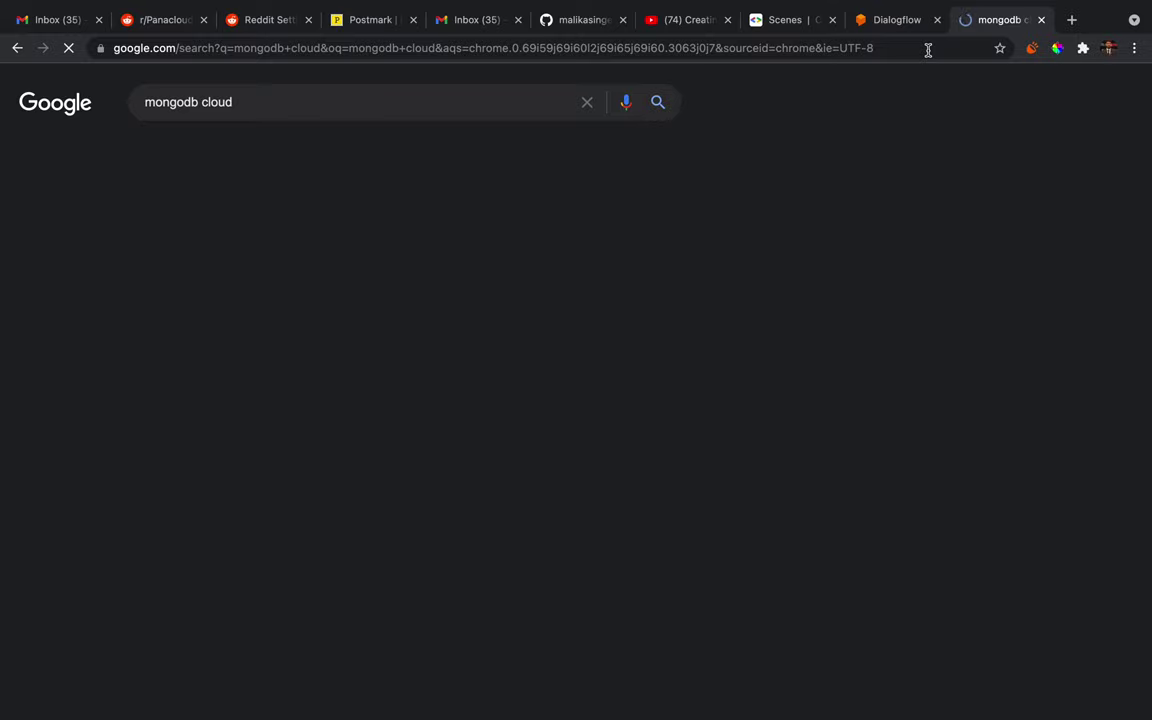
pyautogui.click(227, 239)
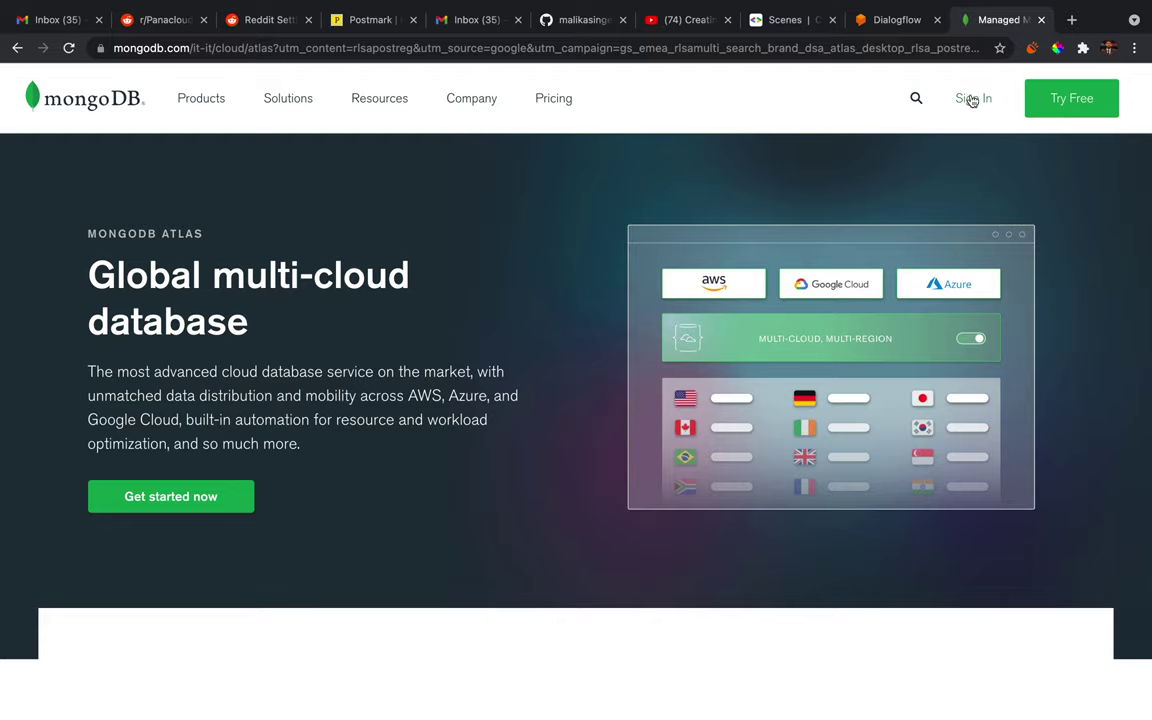
pyautogui.click(971, 100)
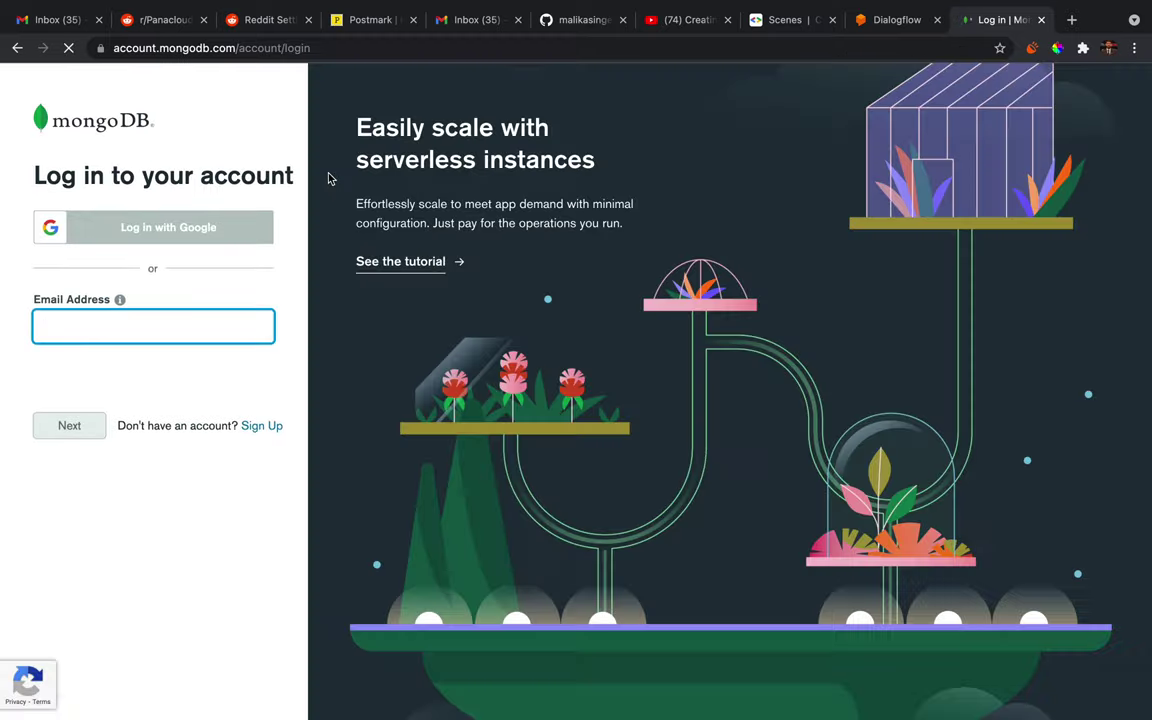
pyautogui.click(168, 227)
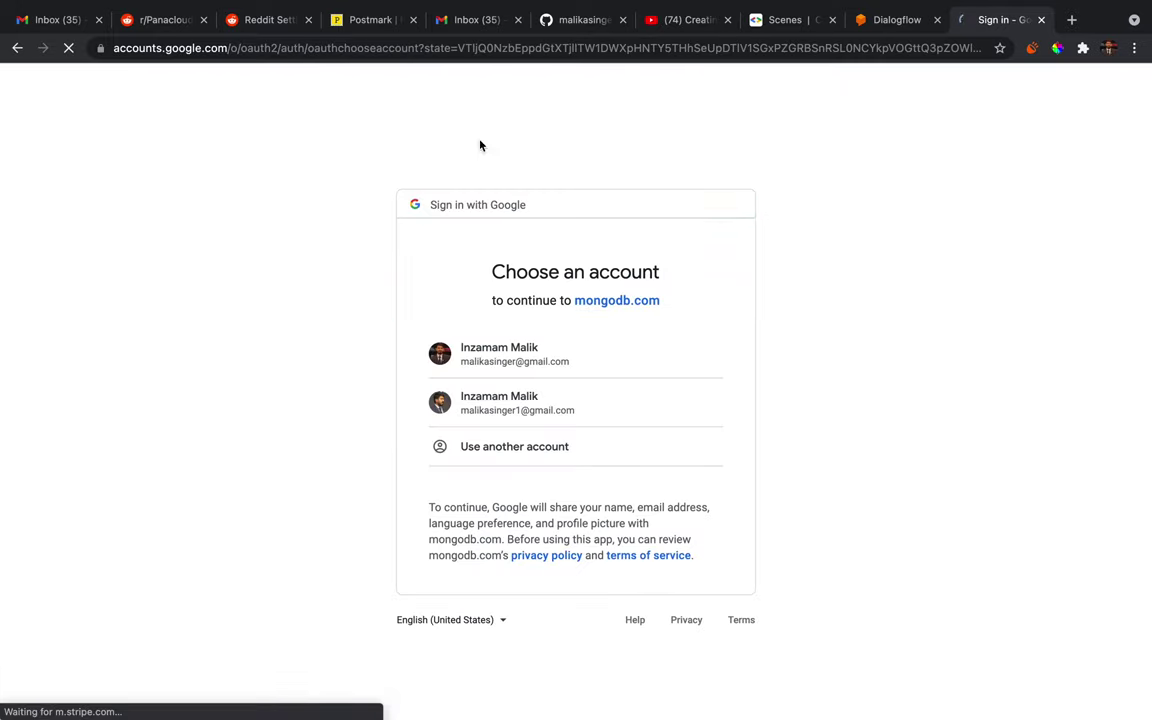
pyautogui.click(503, 361)
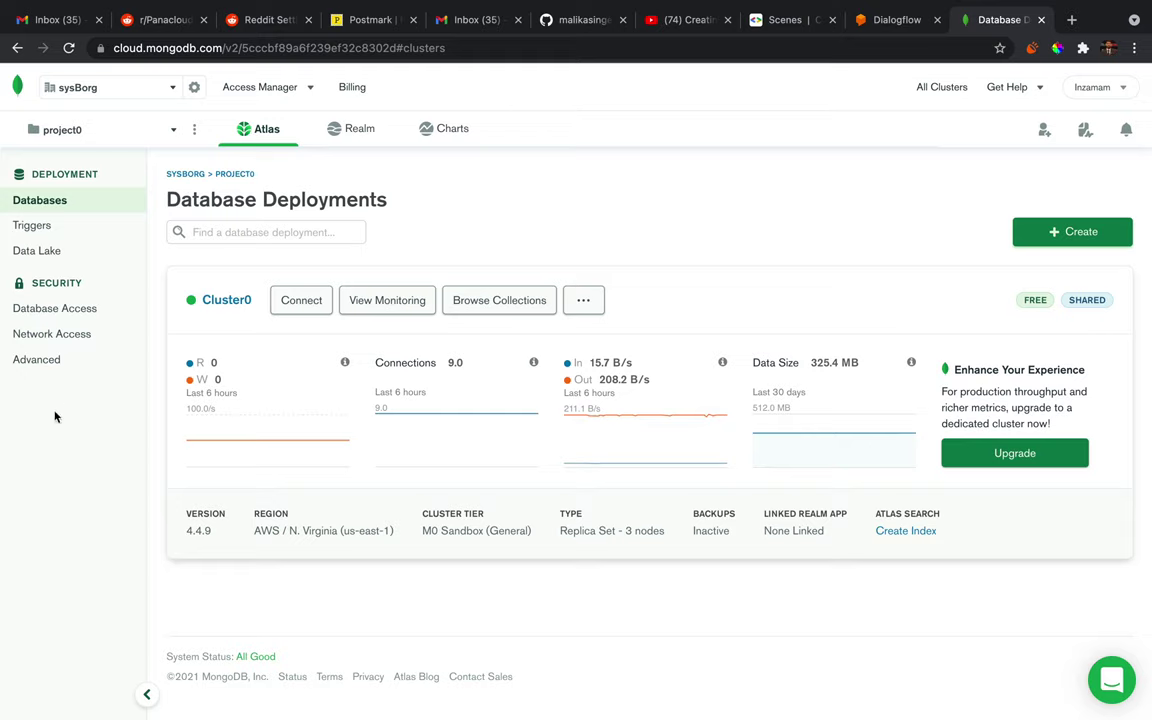
# Review the organization and project dropdowns, then start Connect on Cluster0.
pyautogui.click(57, 204)
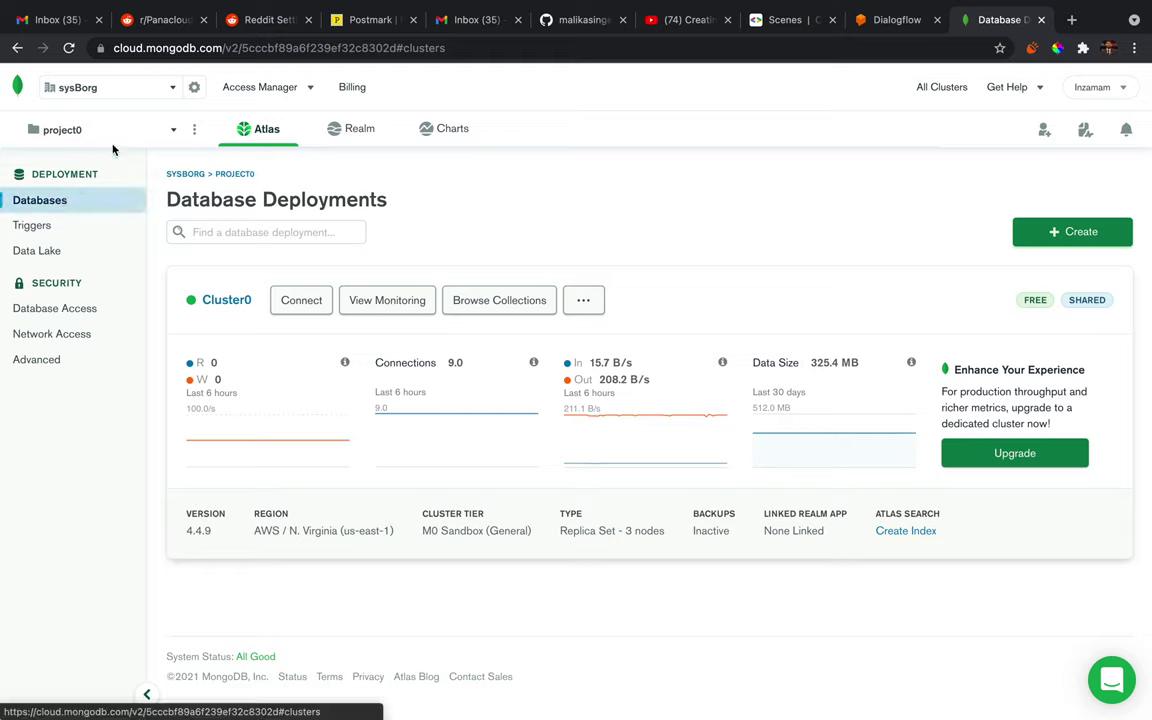
pyautogui.click(167, 134)
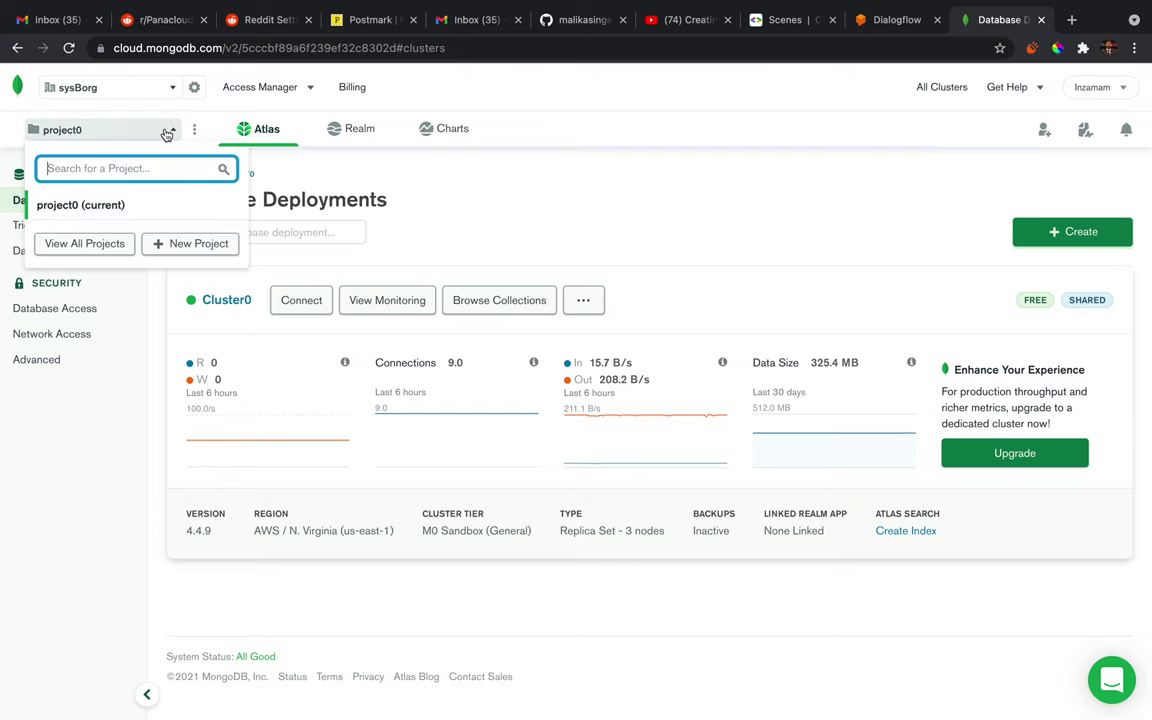
pyautogui.click(170, 88)
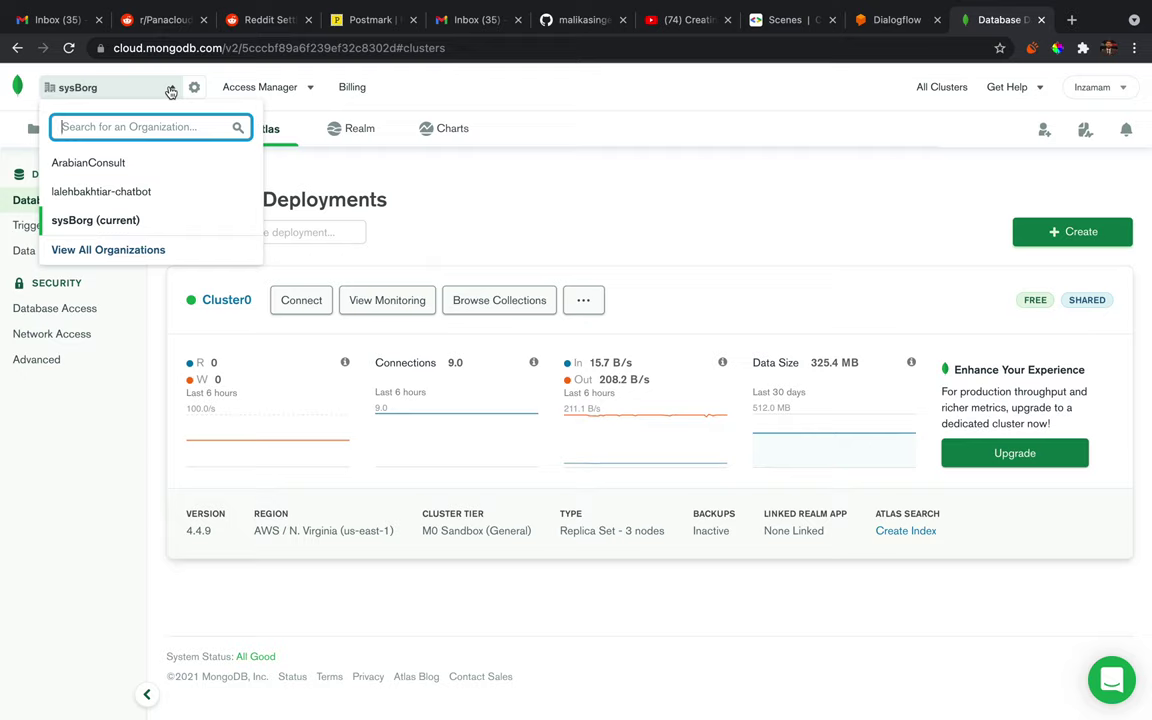
pyautogui.click(171, 91)
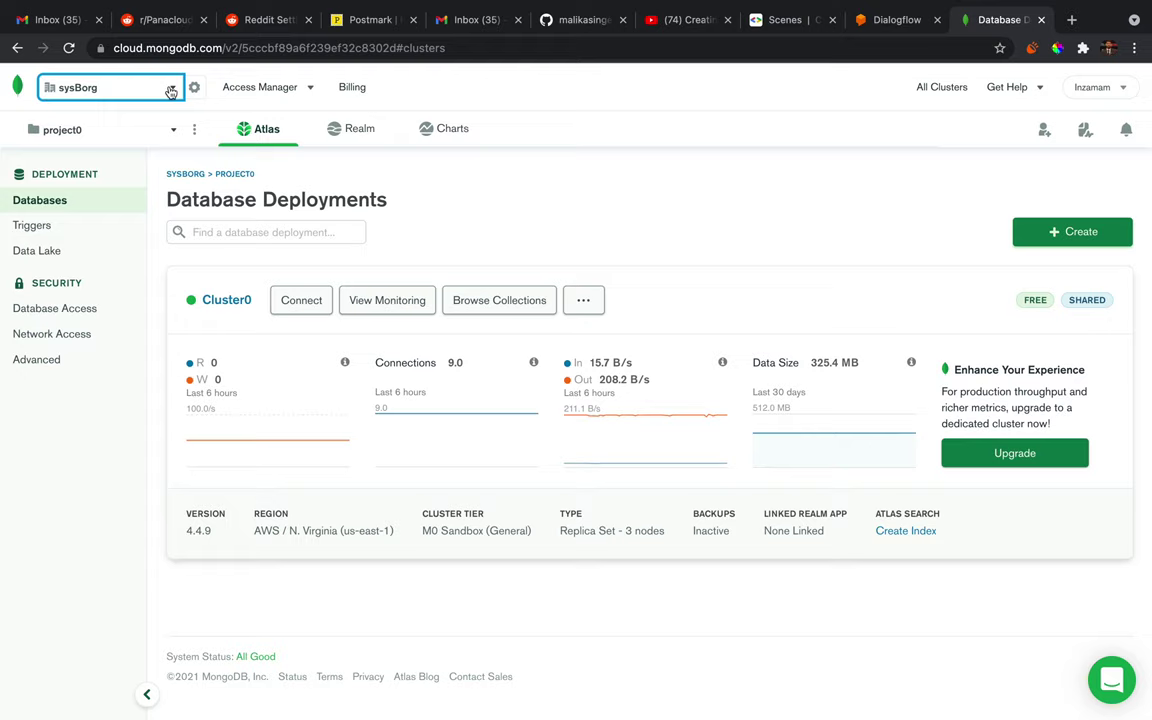
pyautogui.click(140, 130)
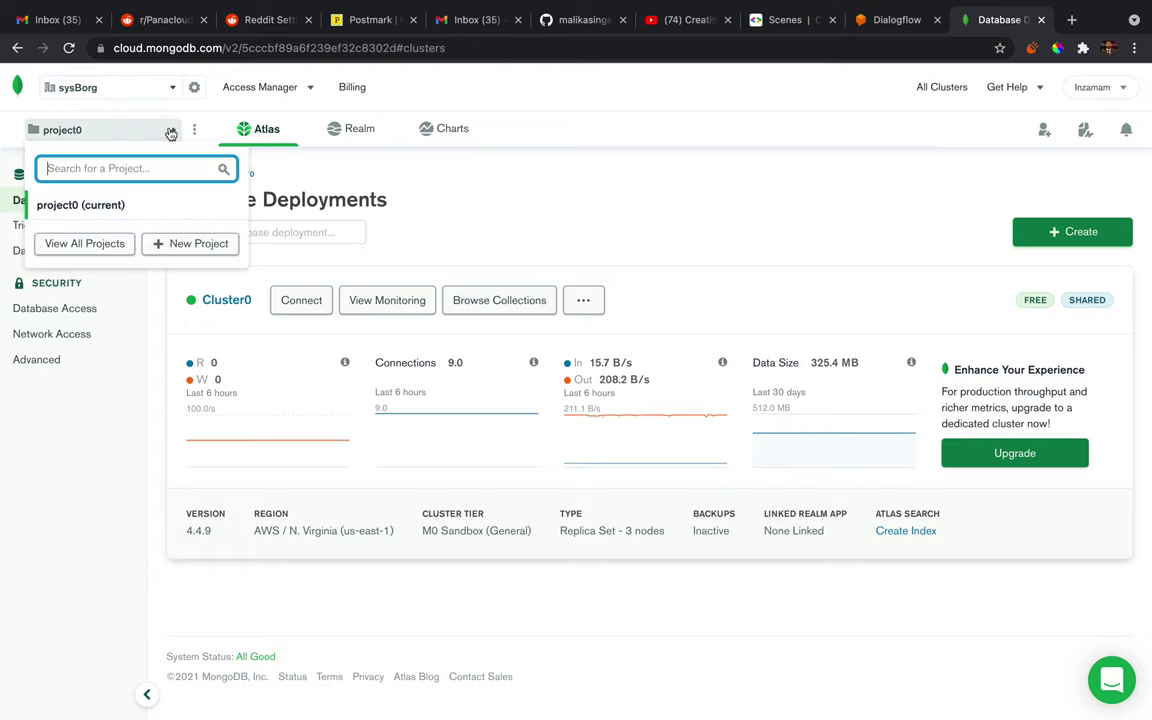
pyautogui.click(171, 133)
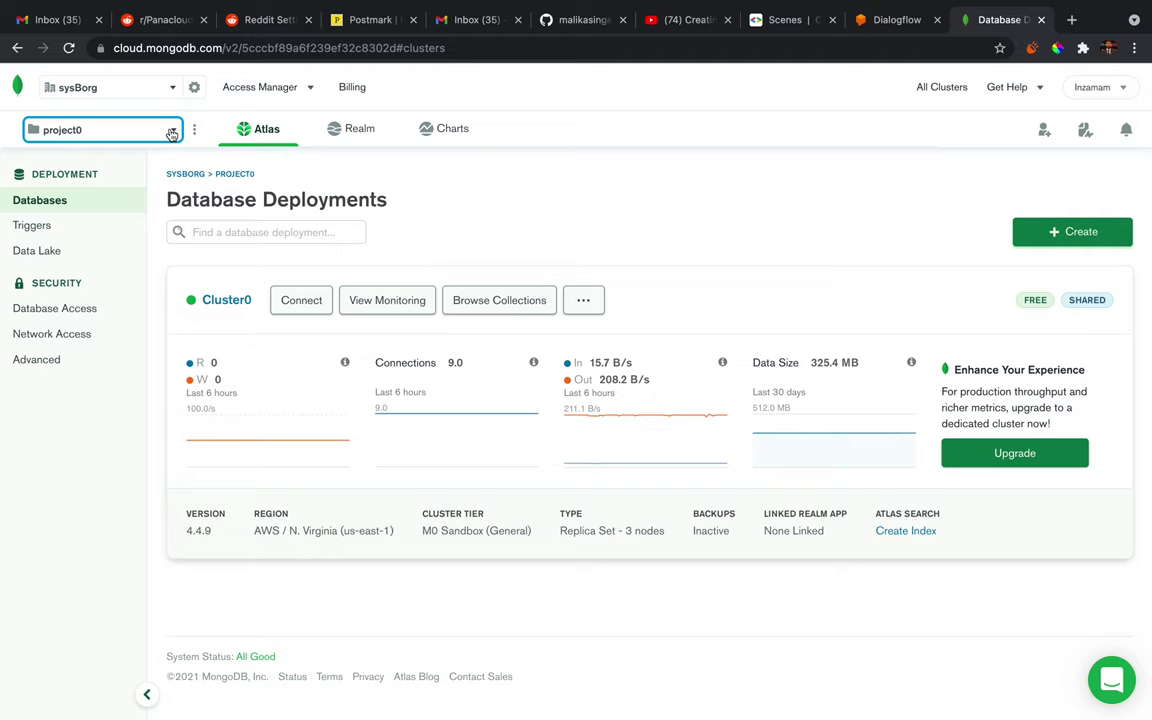
pyautogui.click(512, 217)
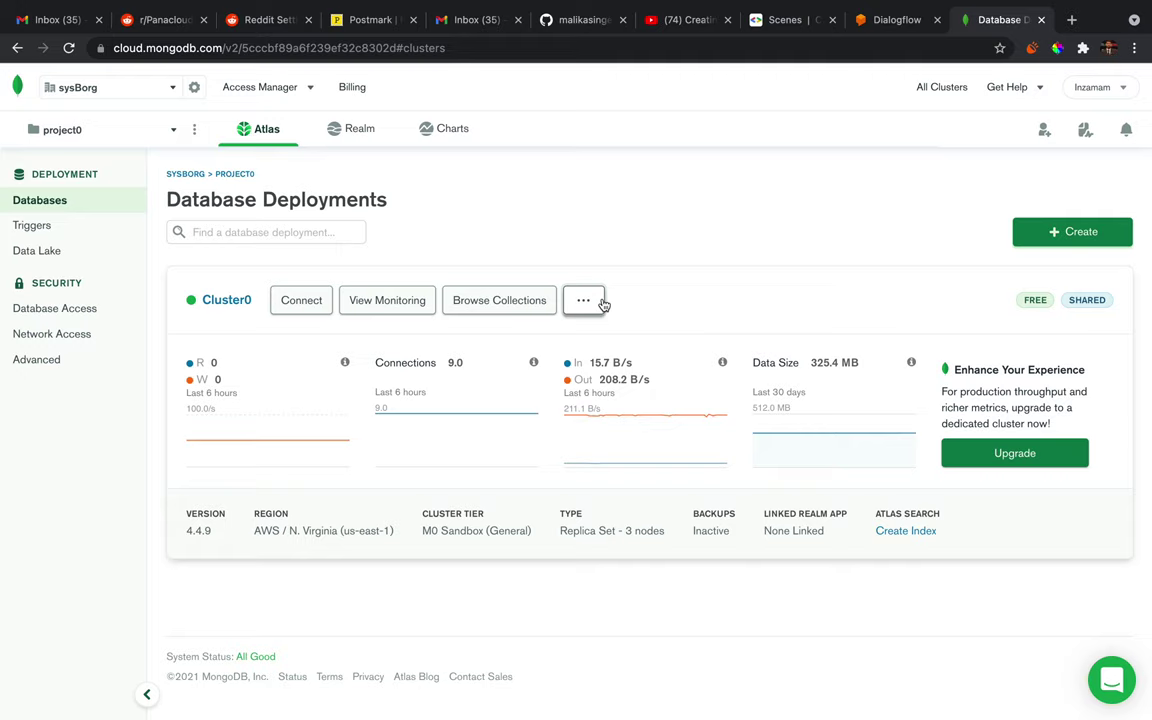
pyautogui.click(566, 213)
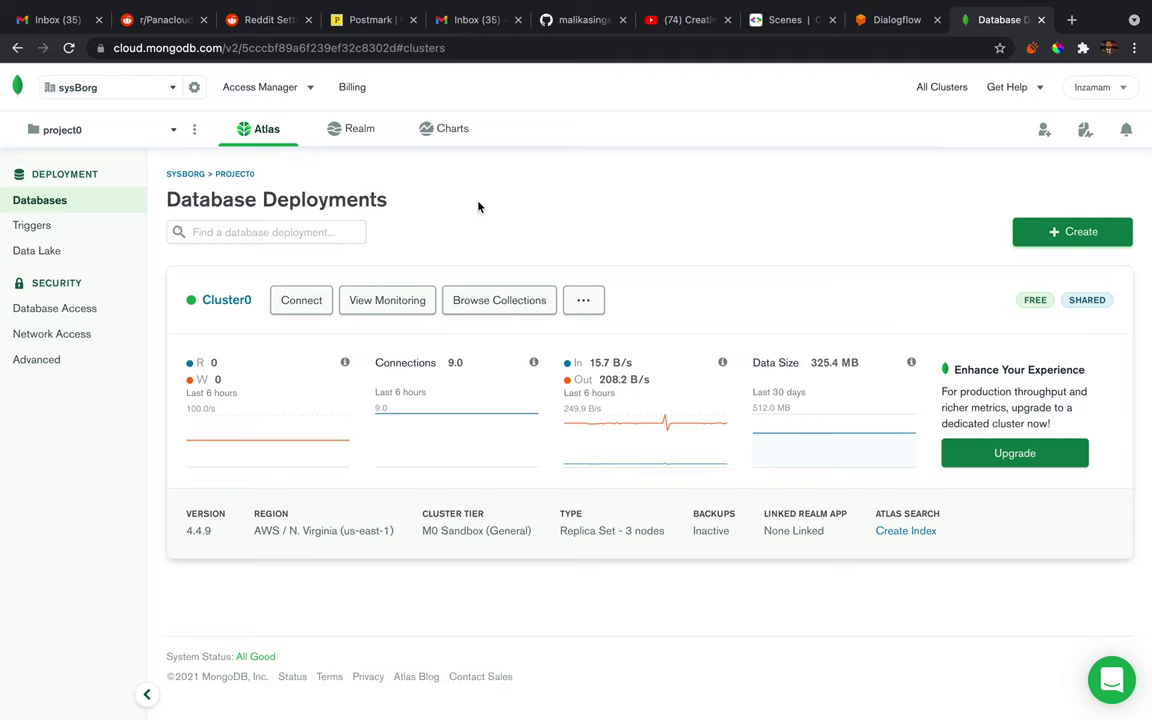
pyautogui.click(298, 303)
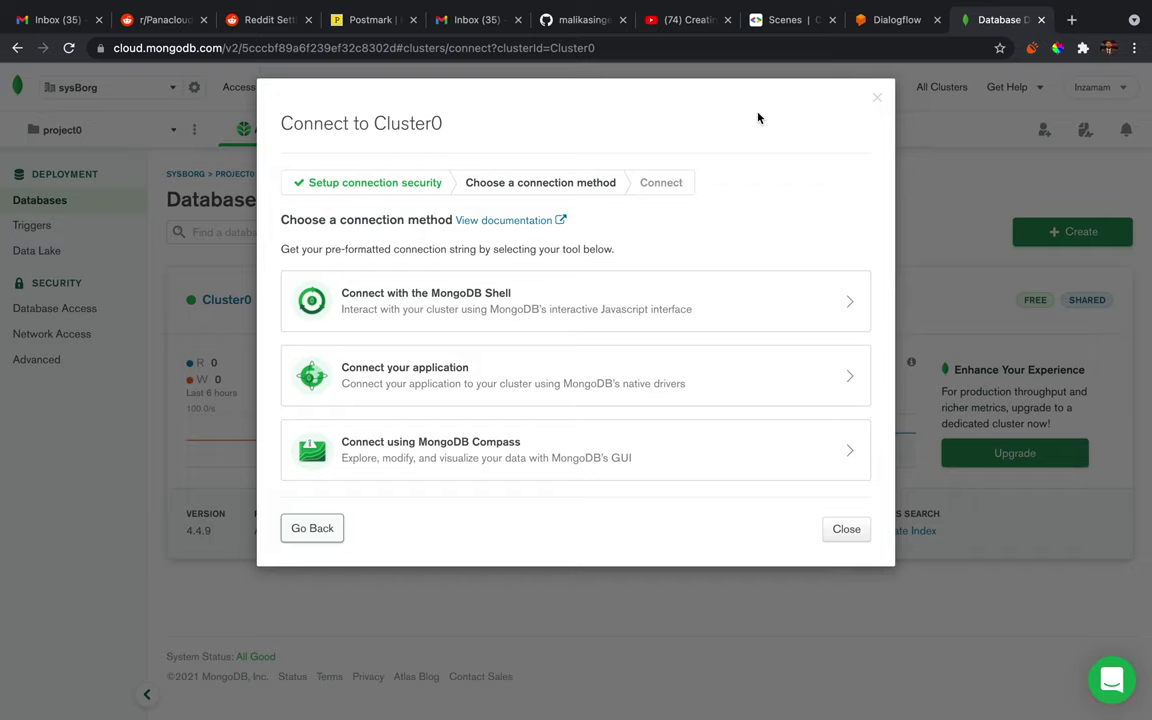
# Choose connecting from an application and copy the Node.js 4.0-or-later connection string.
pyautogui.click(445, 377)
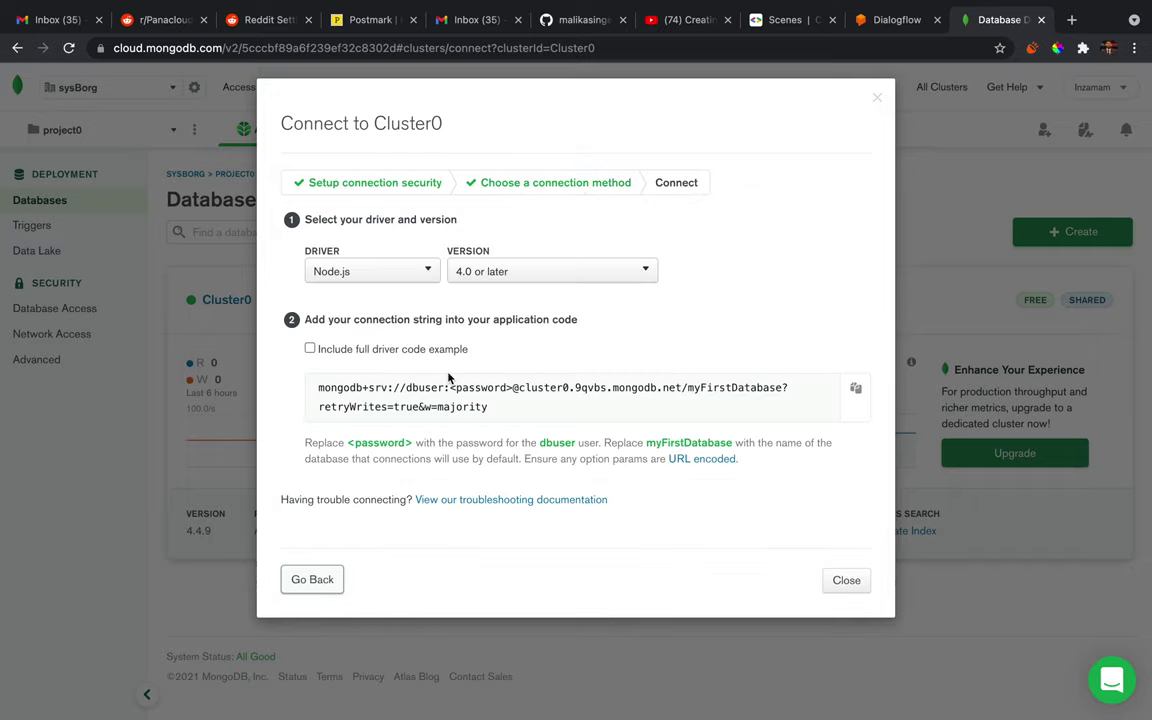
pyautogui.click(328, 577)
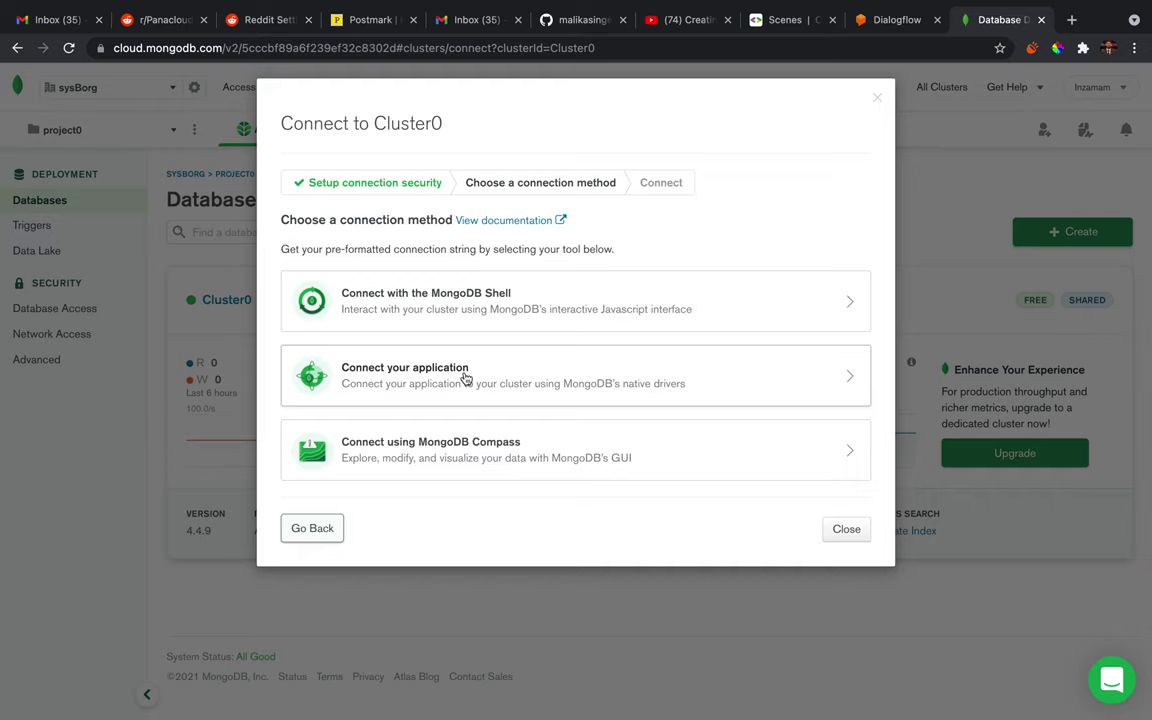
pyautogui.click(465, 378)
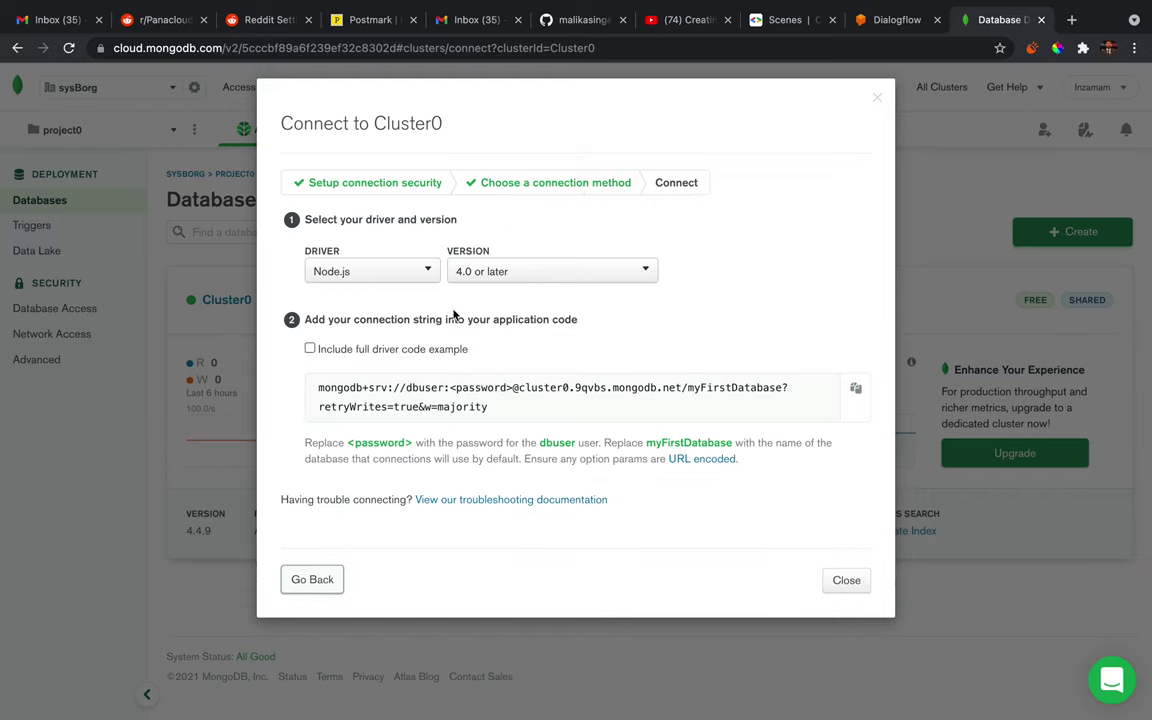
pyautogui.moveTo(302, 214); pyautogui.dragTo(815, 302)
pyautogui.click(815, 302)
pyautogui.click(646, 271)
pyautogui.click(782, 266)
pyautogui.moveTo(317, 389); pyautogui.dragTo(510, 421)
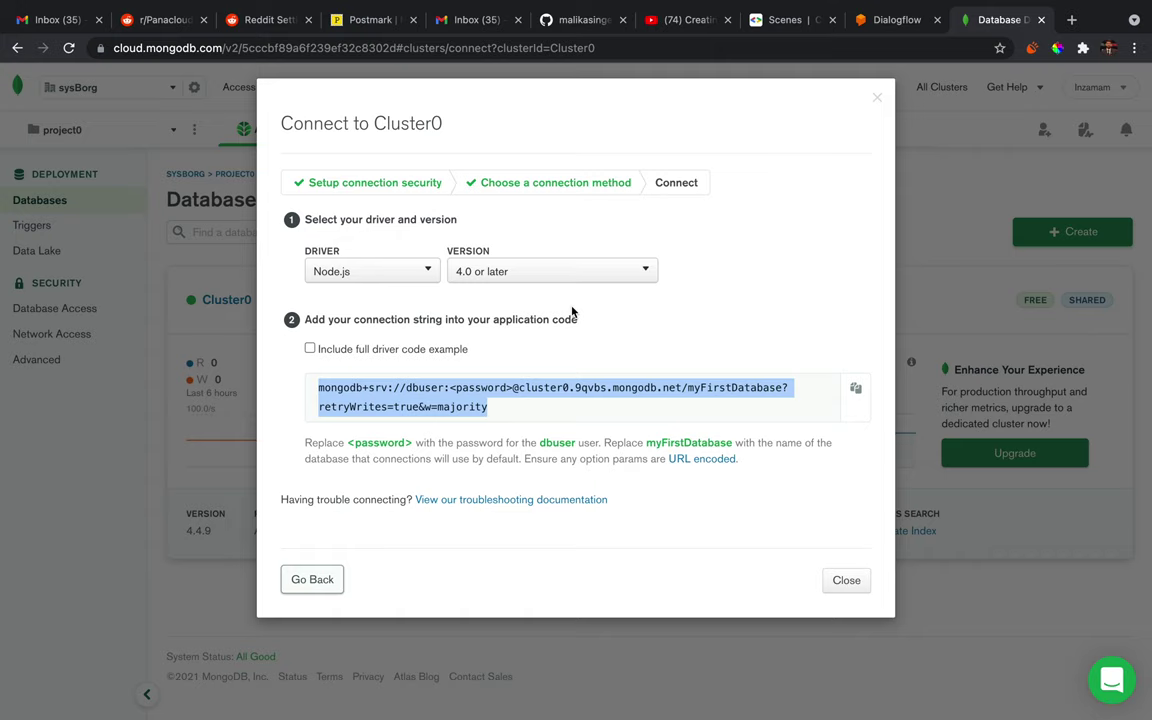
pyautogui.hotkey('ctrl', 'Left')
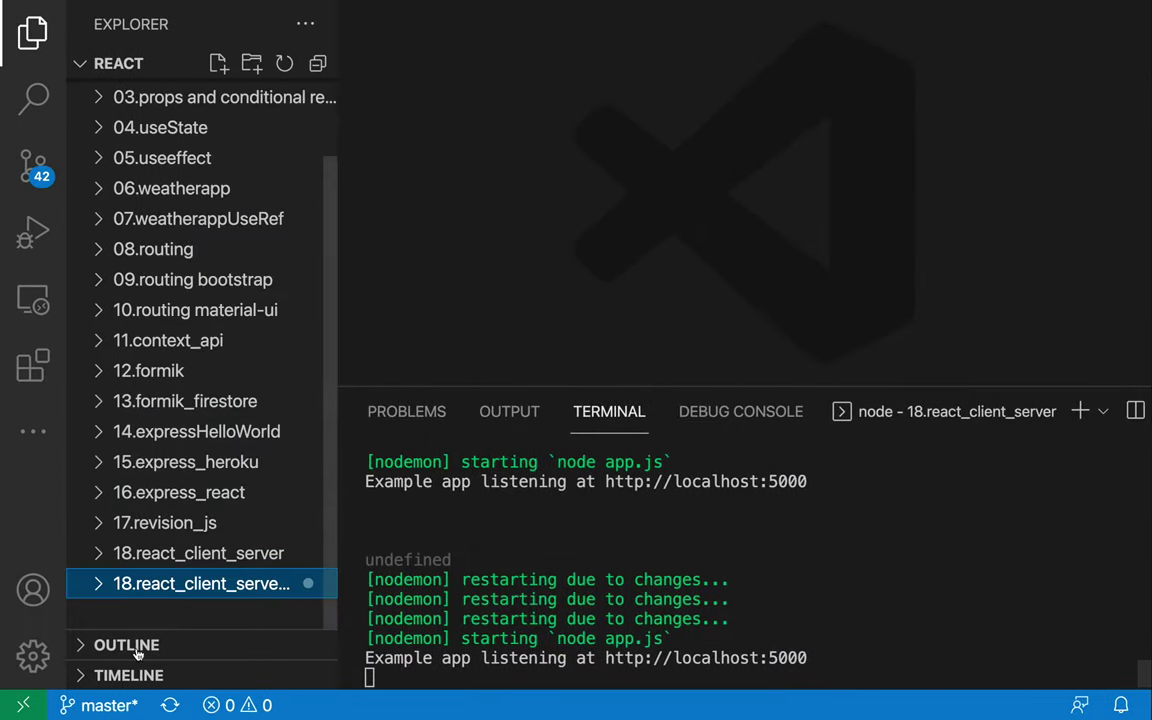
# Open app.js in the copied project folder.
pyautogui.click(140, 584)
pyautogui.scroll(-4, 170, 600)
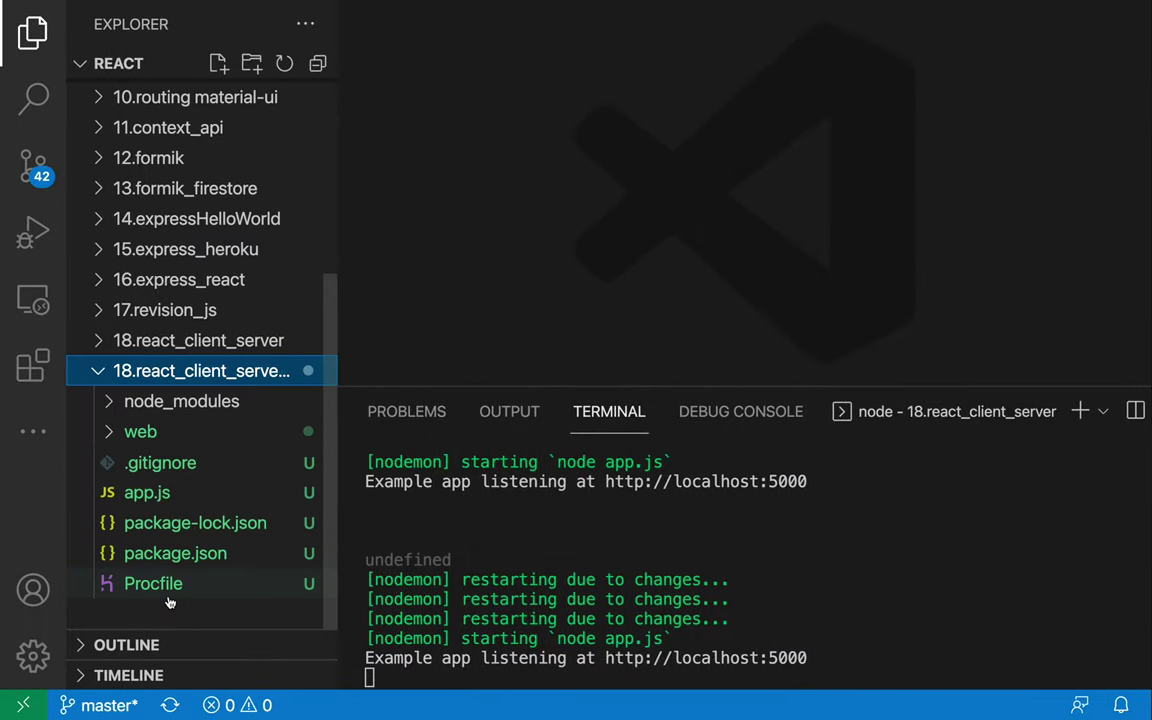
pyautogui.click(147, 492)
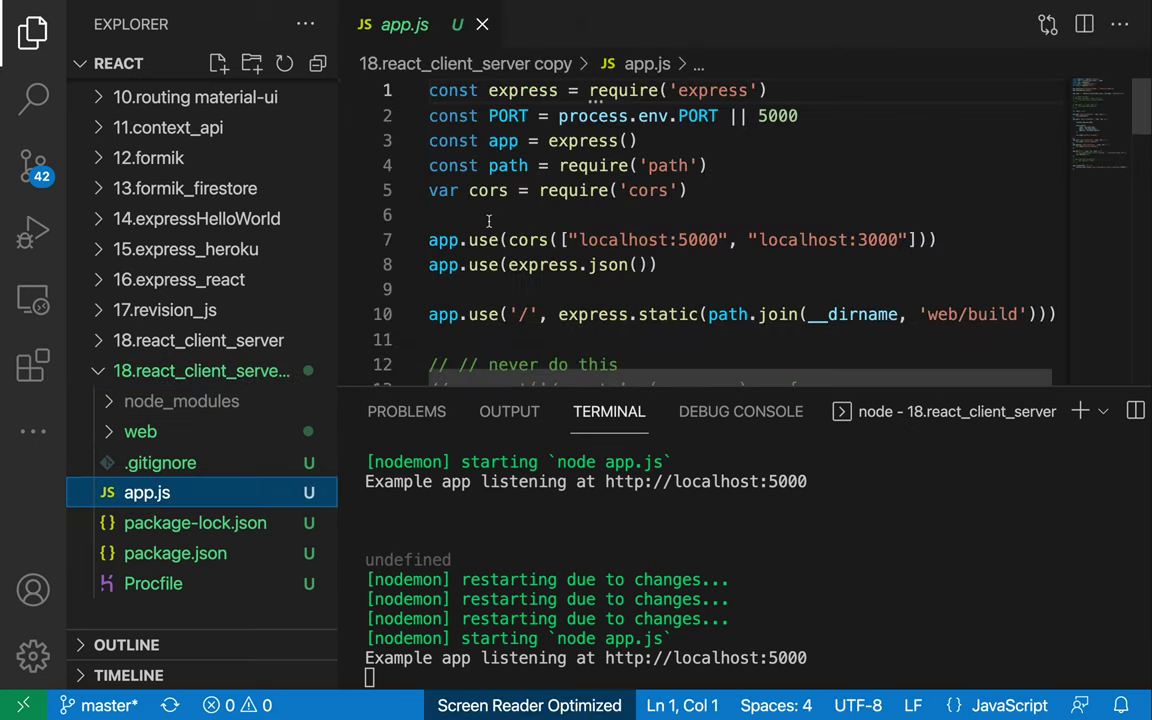
pyautogui.scroll(-2, 490, 240)
pyautogui.scroll(-2, 480, 236)
pyautogui.scroll(3, 480, 236)
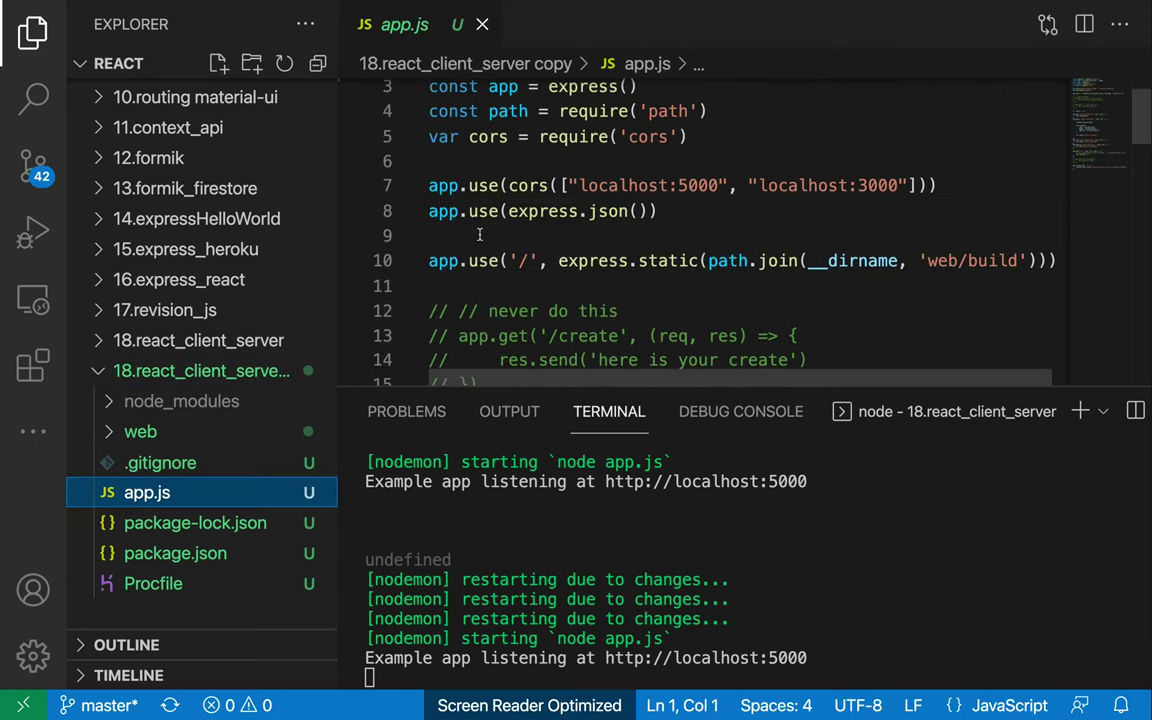
# Paste the connection string on line 12, comment it out, and save app.js.
pyautogui.click(481, 296)
pyautogui.press('Return')
pyautogui.press('Return')
pyautogui.press('Return')
pyautogui.press('Return')
pyautogui.press('Up')
pyautogui.press('Up')
pyautogui.press('Up')
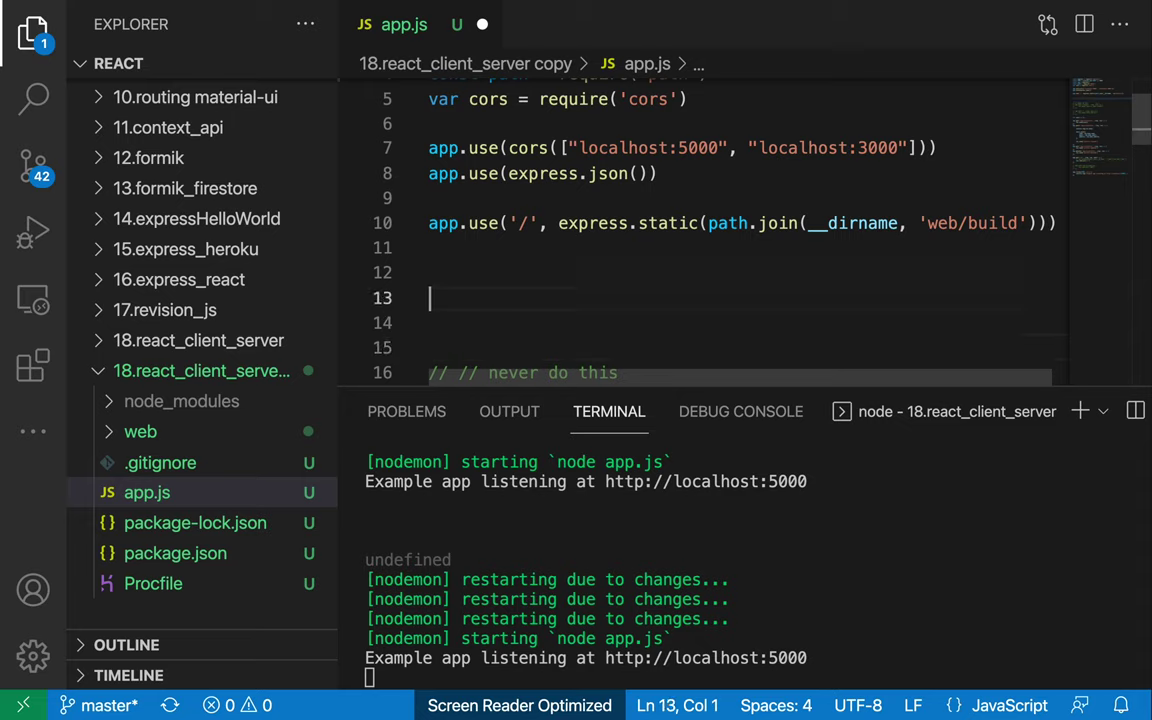
pyautogui.hotkey('ctrl', 'v')
pyautogui.hotkey('shift', 'Tab')
pyautogui.hscroll(-6, 465, 299)
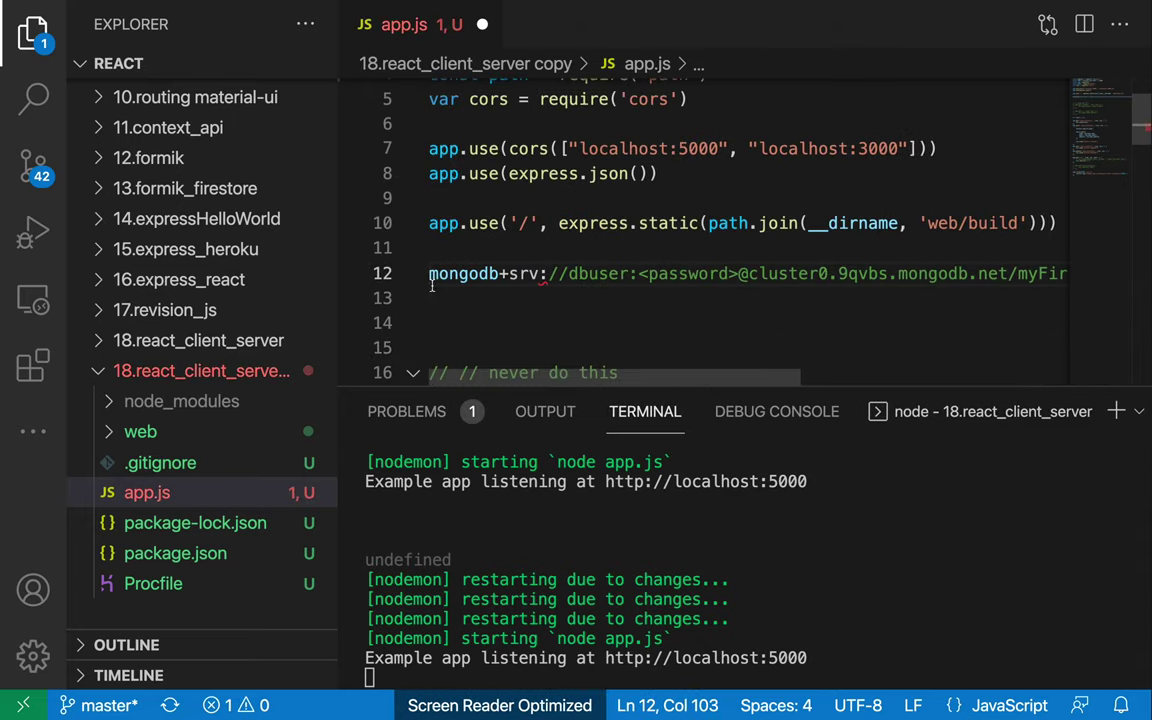
pyautogui.click(439, 274)
pyautogui.hotkey('ctrl', '/')
pyautogui.hotkey('ctrl', 's')
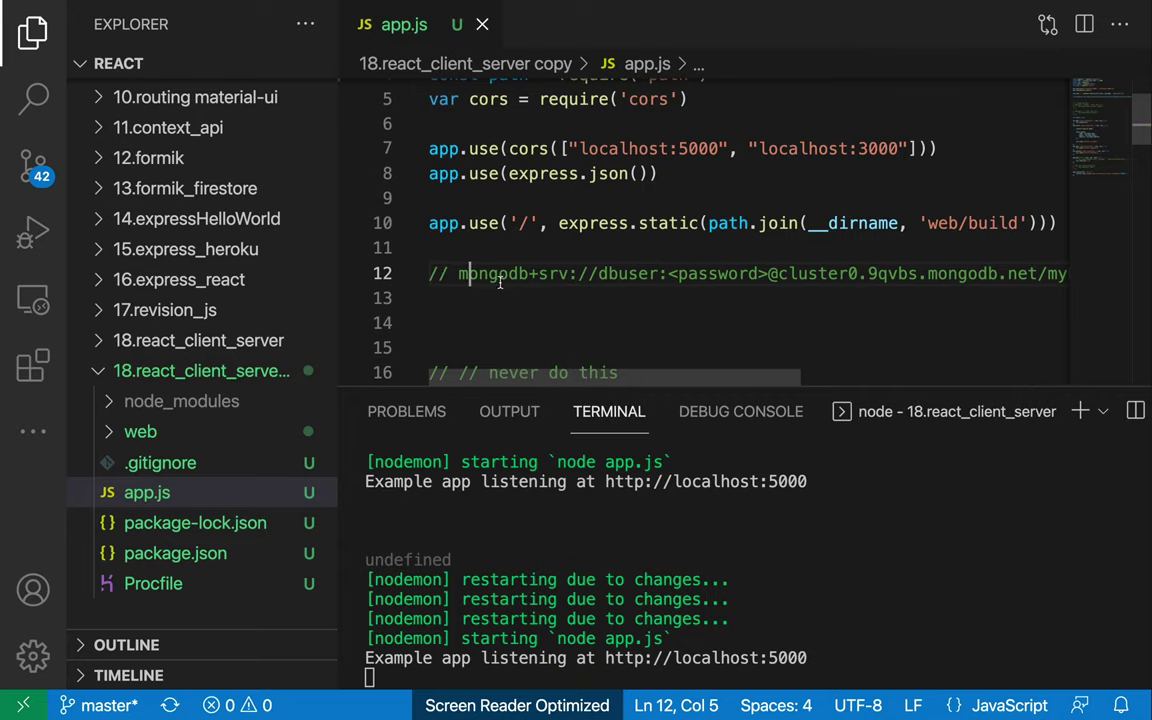
# Rename the copied folder to 19.react_mongodb.
pyautogui.click(448, 252)
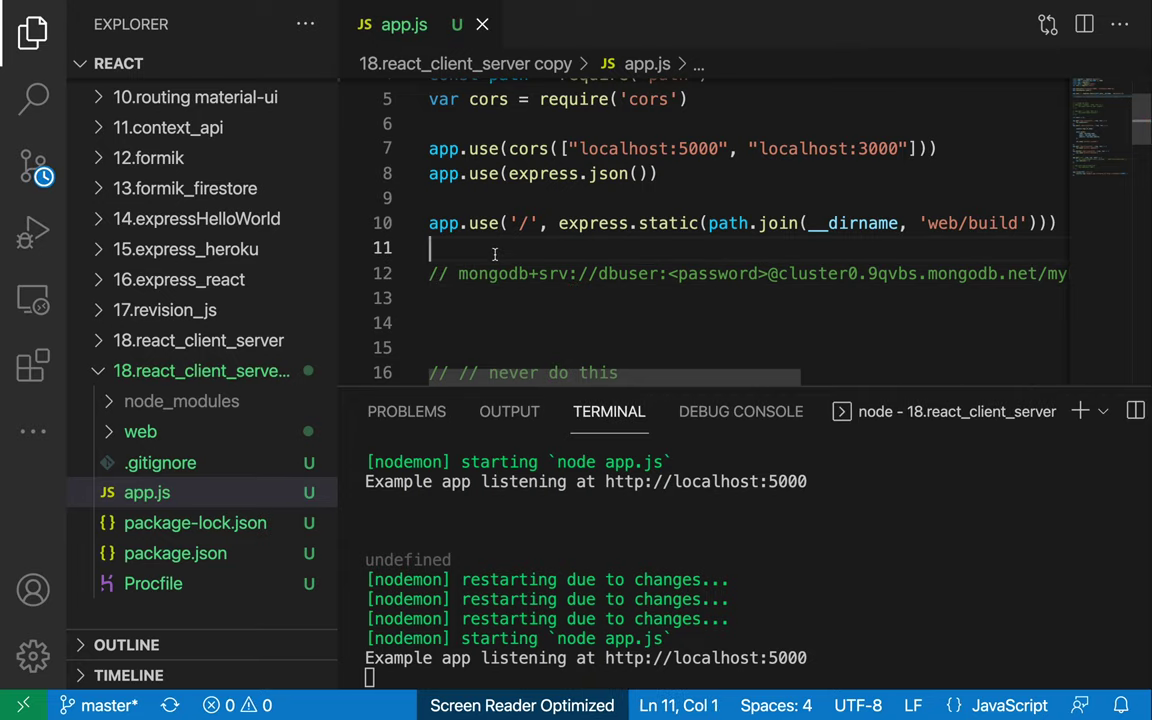
pyautogui.click(198, 373)
pyautogui.press('Right')
pyautogui.press('BackSpace')
pyautogui.write('9')
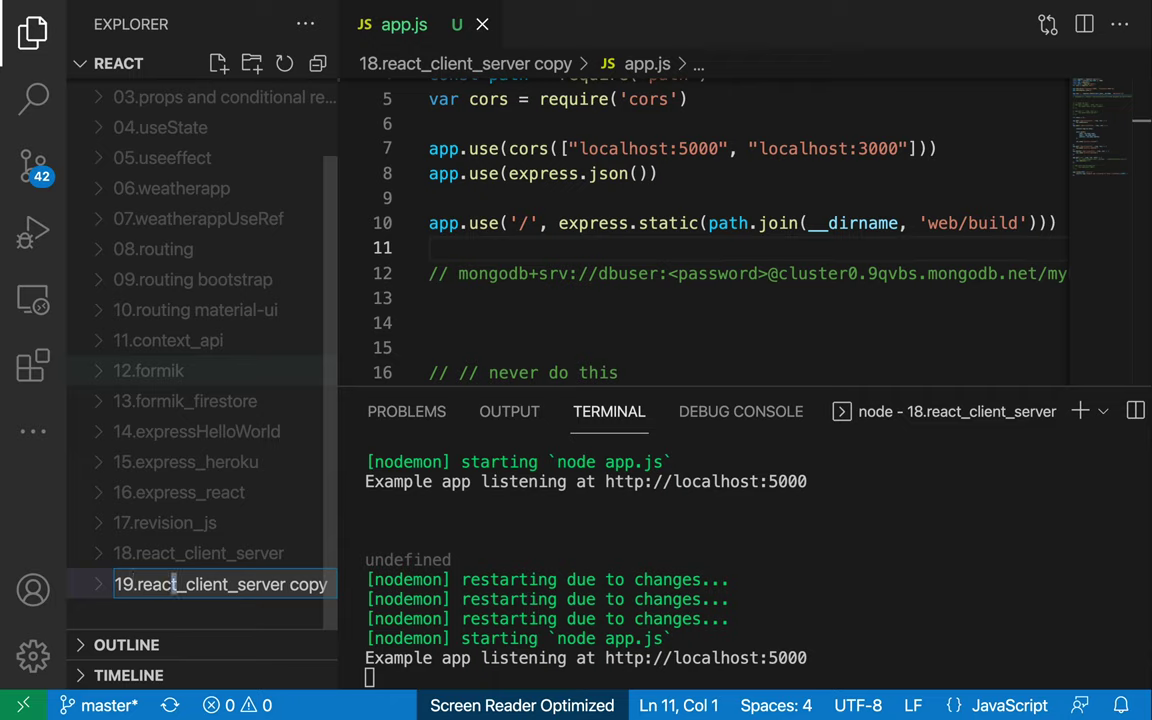
pyautogui.press('End')
pyautogui.press('BackSpace')
pyautogui.press('BackSpace')
pyautogui.press('BackSpace')
pyautogui.press('BackSpace')
pyautogui.press('BackSpace')
pyautogui.press('BackSpace')
pyautogui.press('BackSpace')
pyautogui.press('BackSpace')
pyautogui.press('BackSpace')
pyautogui.press('BackSpace')
pyautogui.press('BackSpace')
pyautogui.press('BackSpace')
pyautogui.press('BackSpace')
pyautogui.press('BackSpace')
pyautogui.press('BackSpace')
pyautogui.write('mongodb')
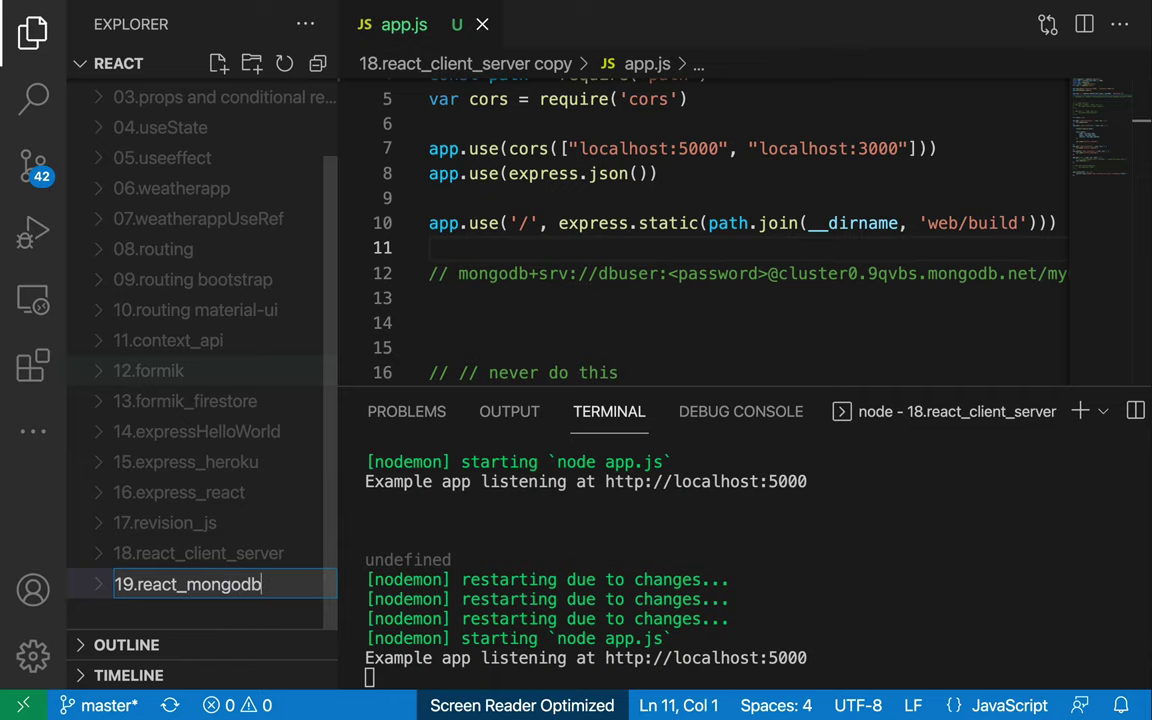
pyautogui.press('Return')
pyautogui.click(109, 372)
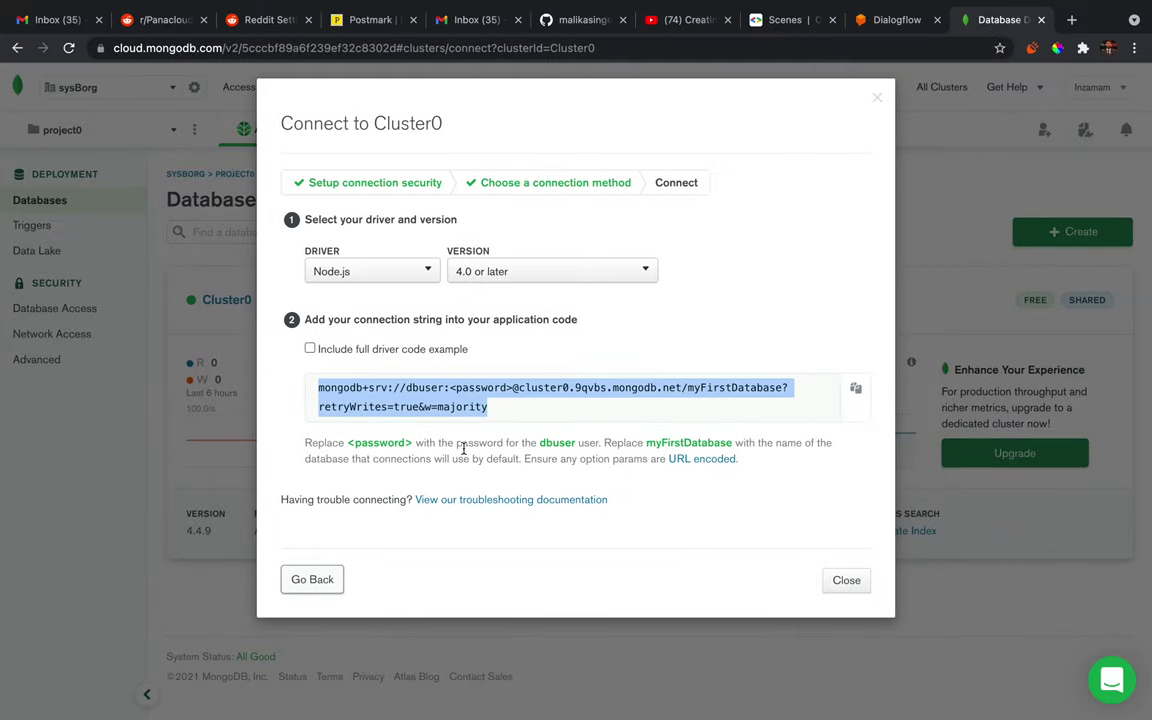
# Close the Connect to Cluster0 dialog and select the string's user name and password placeholder.
pyautogui.click(482, 434)
pyautogui.click(860, 586)
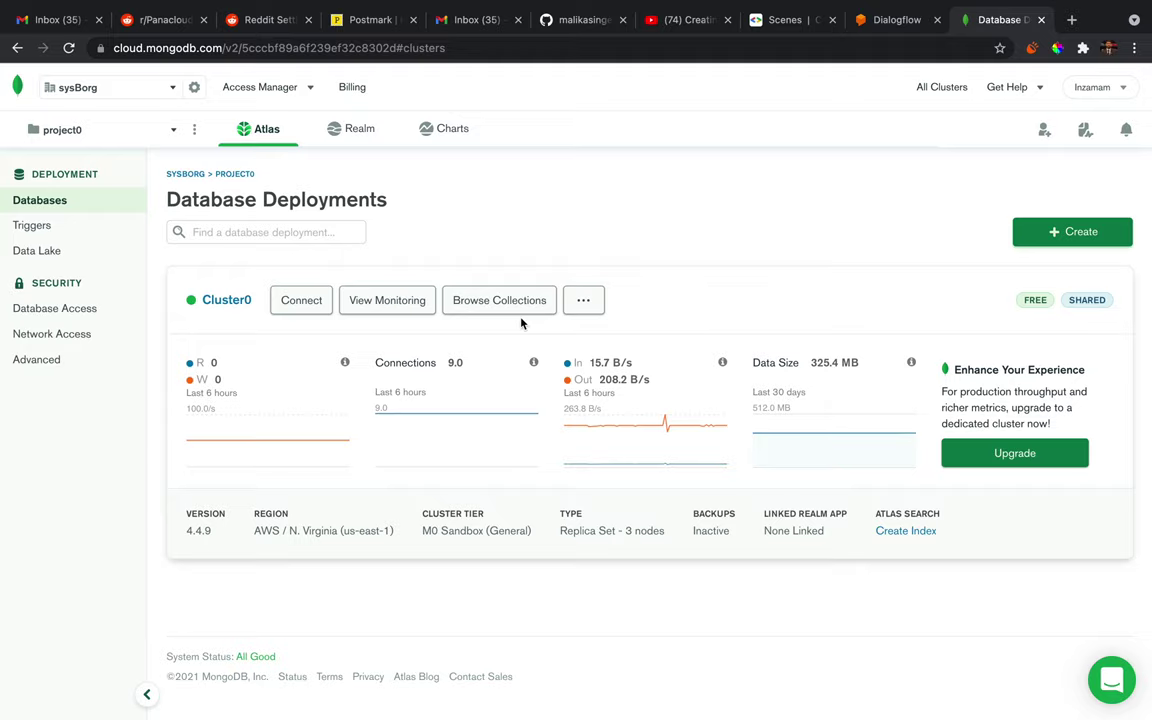
pyautogui.hotkey('ctrl', 'Left')
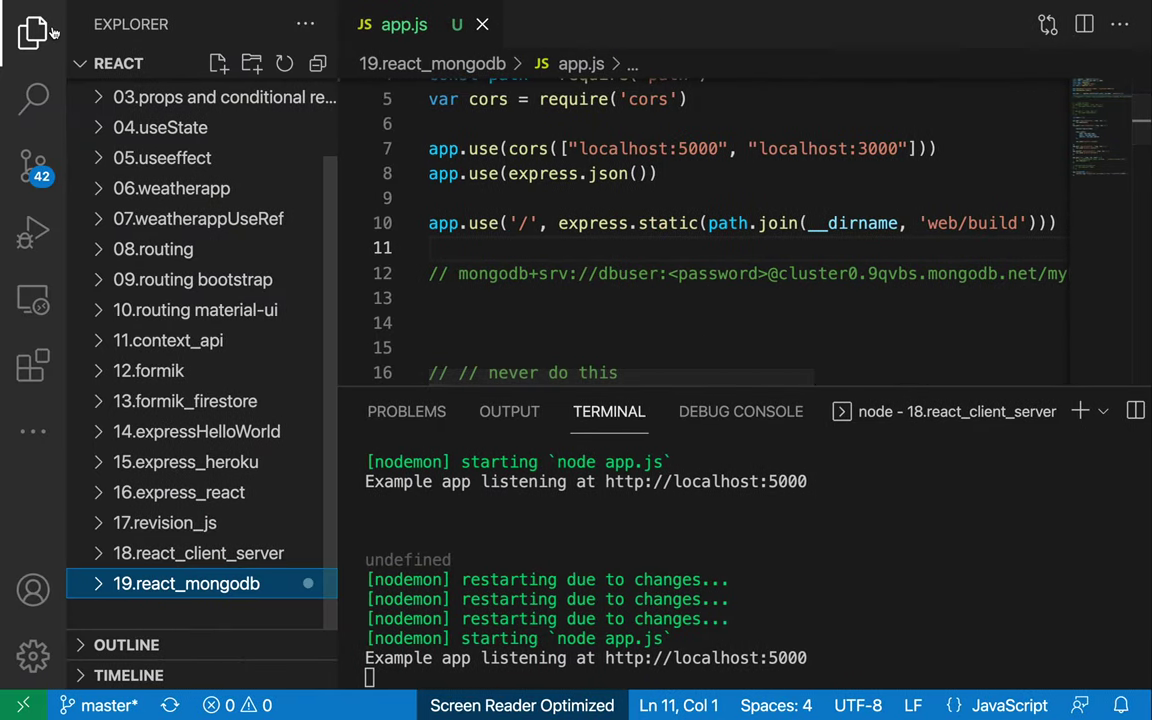
pyautogui.click(51, 31)
pyautogui.click(357, 273)
pyautogui.doubleClick(357, 273)
pyautogui.doubleClick(425, 275)
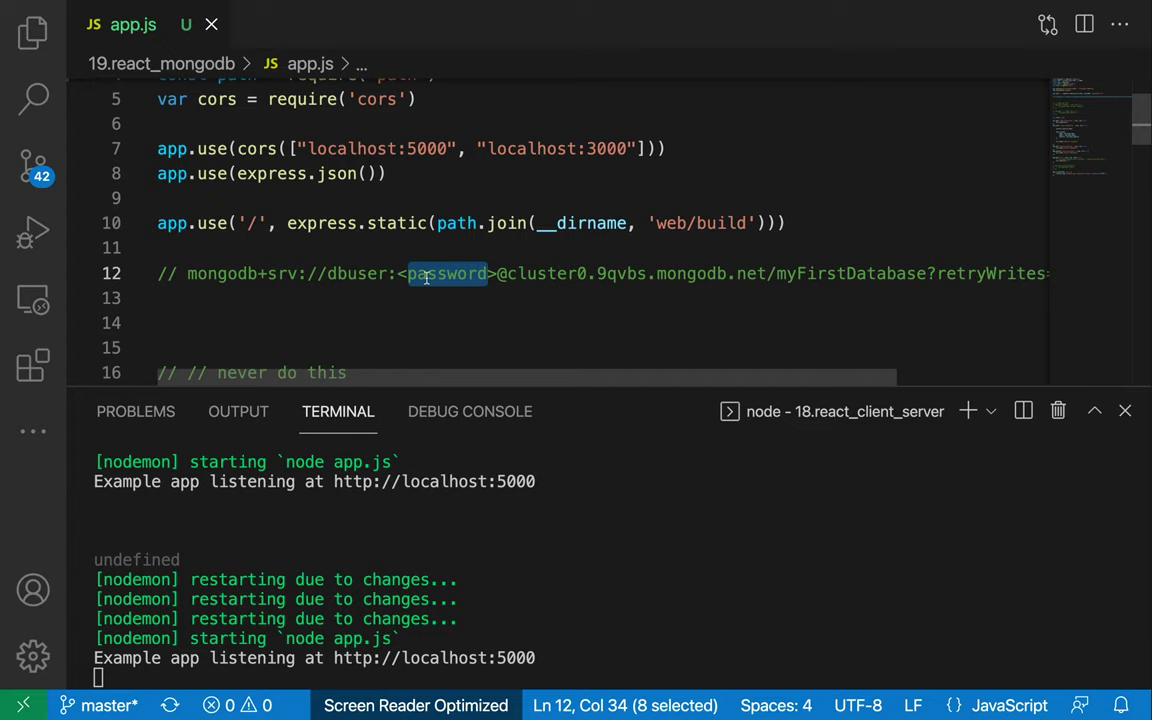
pyautogui.hotkey('ctrl', 'Right')
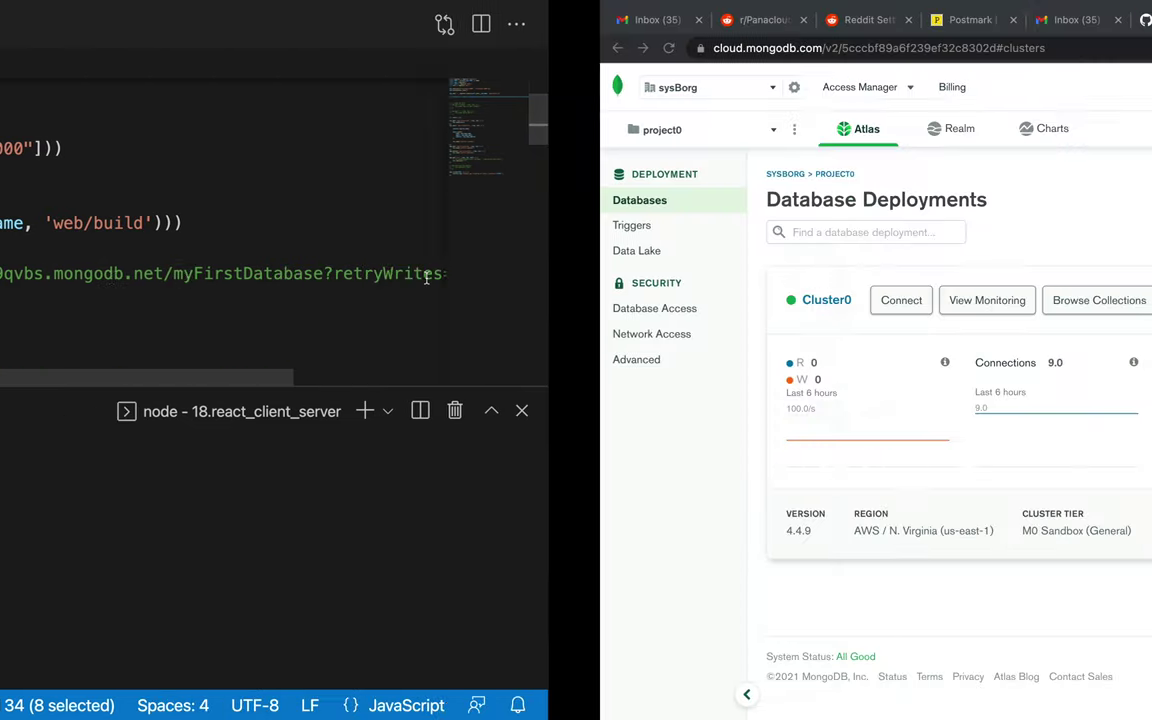
pyautogui.click(584, 300)
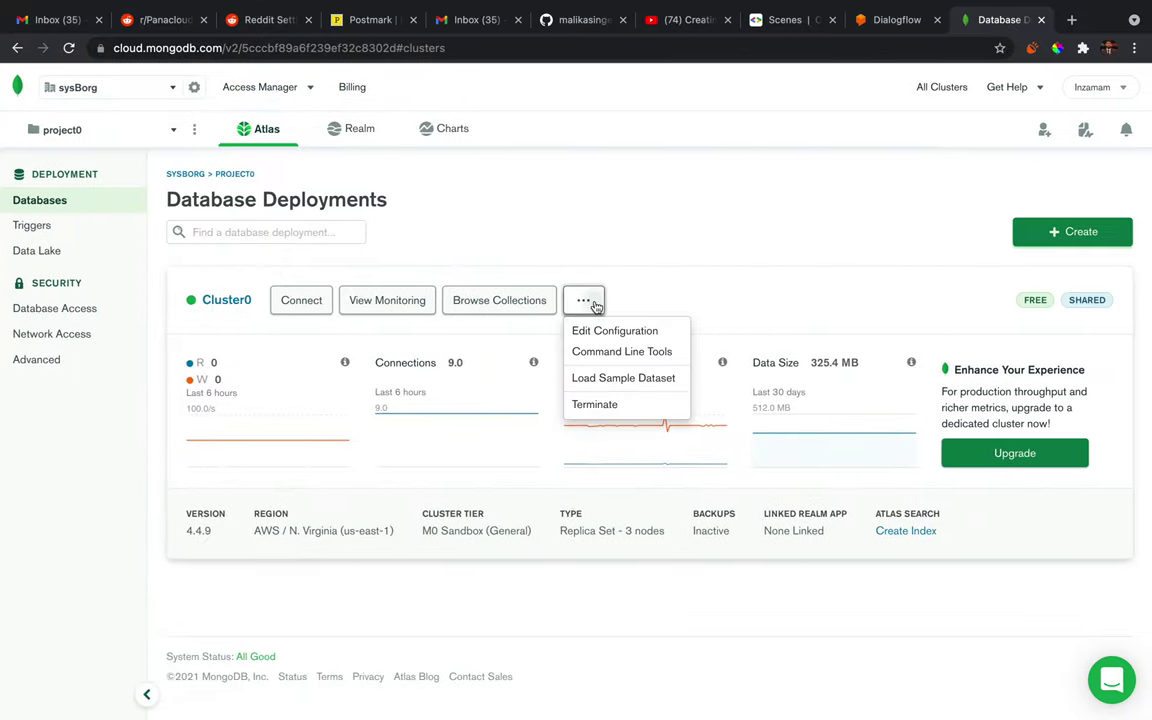
# Look at the Cluster0 upgrade page, go back, and reopen Cluster0's connection dialog.
pyautogui.click(612, 234)
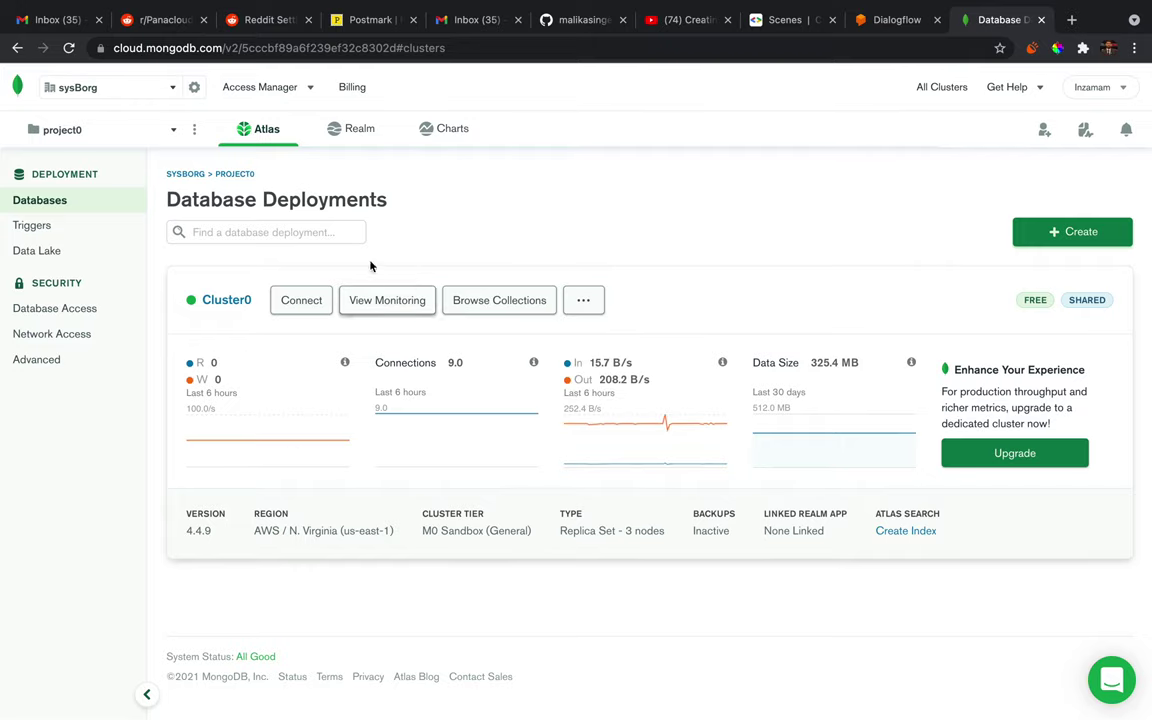
pyautogui.click(294, 303)
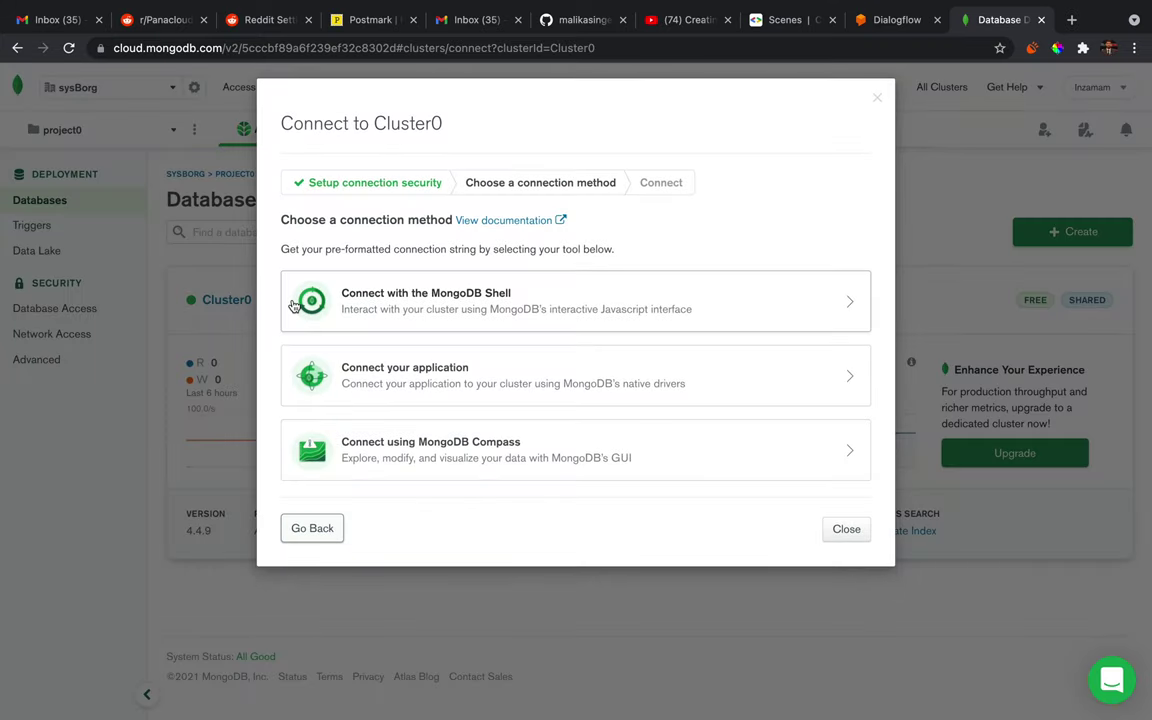
pyautogui.click(846, 529)
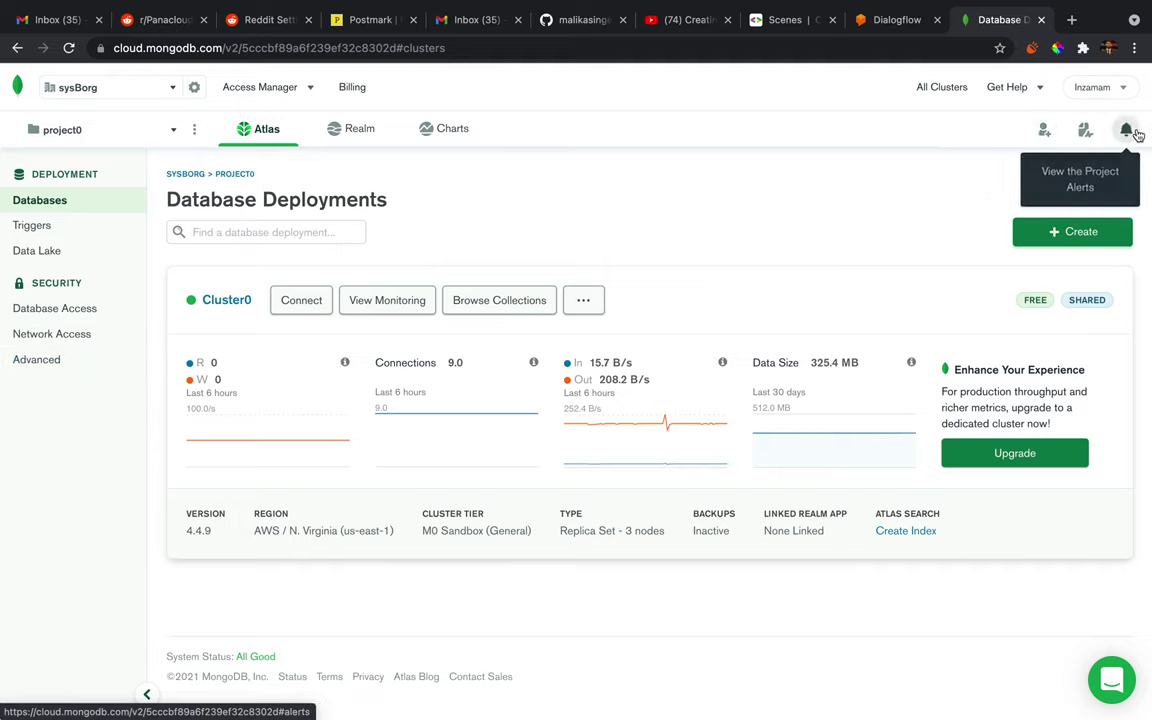
pyautogui.click(1026, 453)
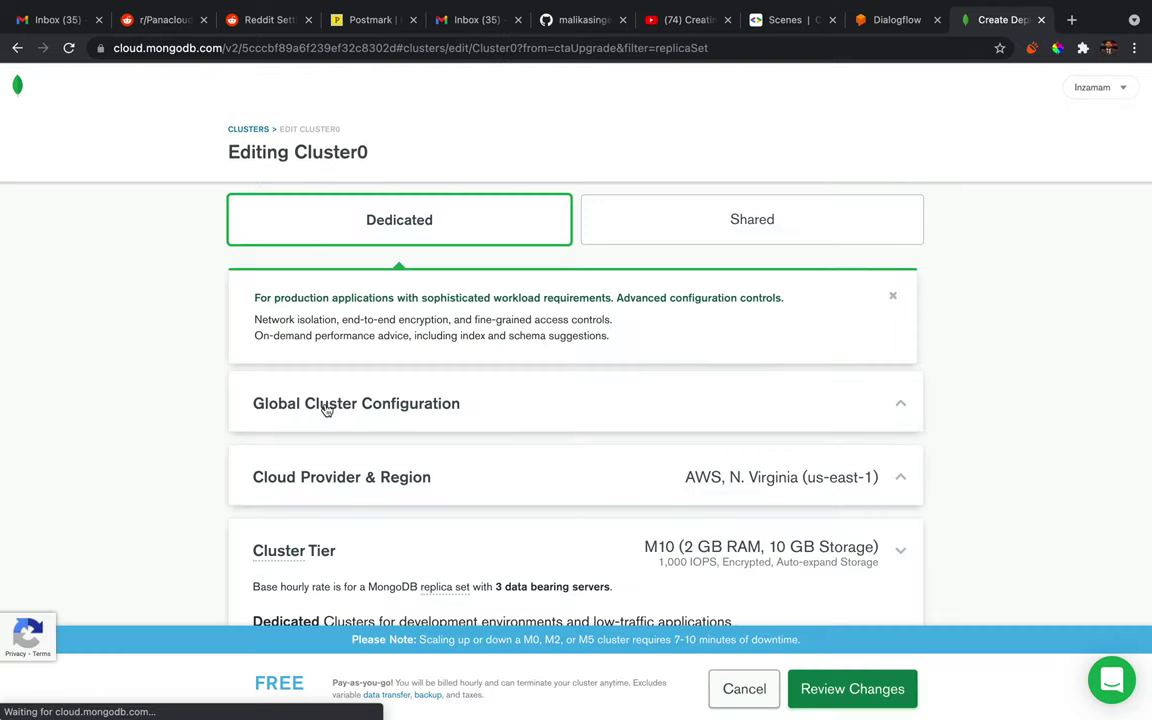
pyautogui.scroll(-3, 114, 510)
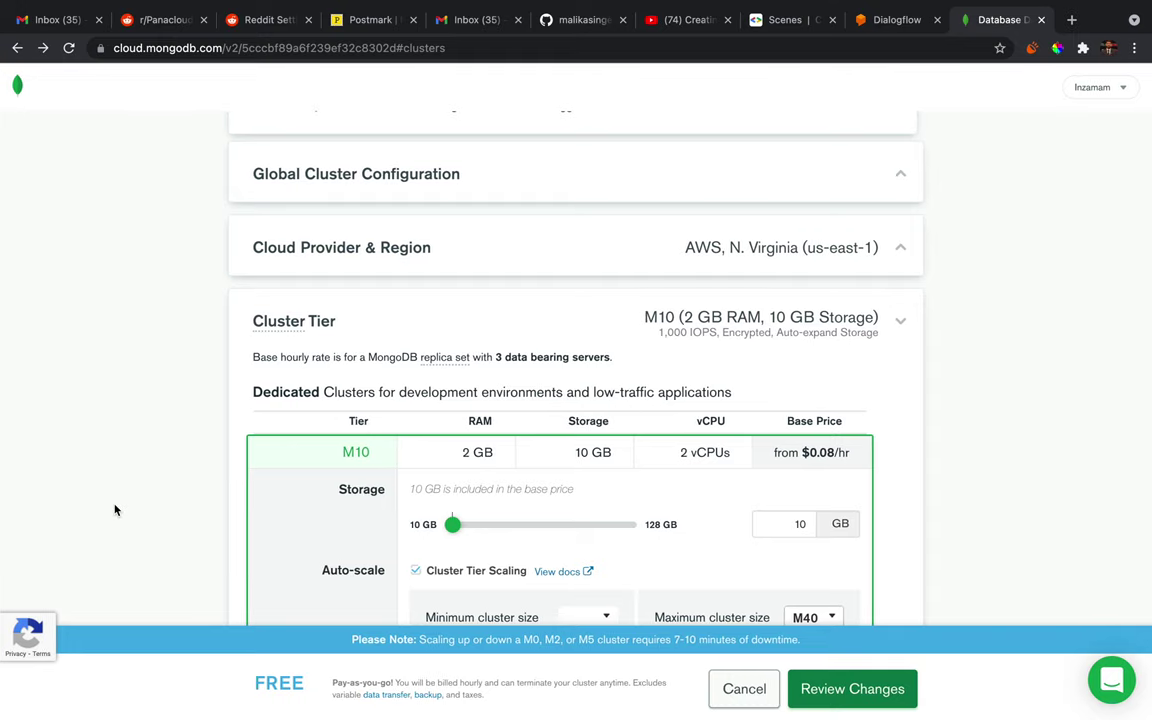
pyautogui.click(17, 48)
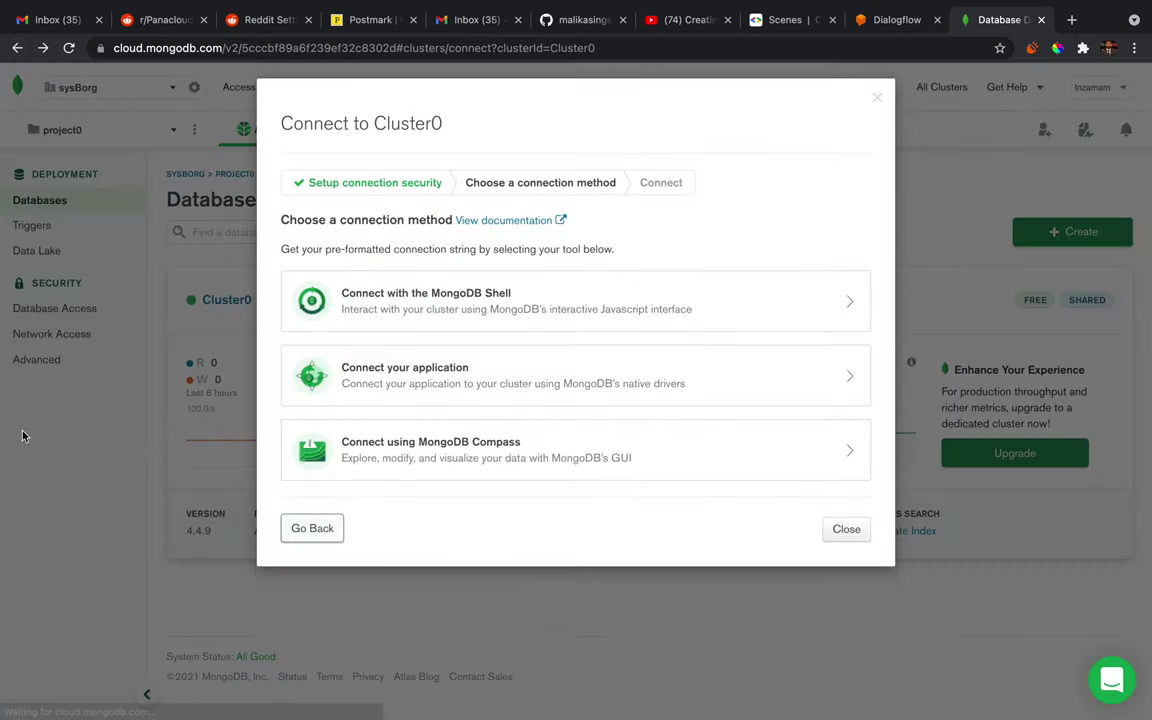
pyautogui.click(26, 436)
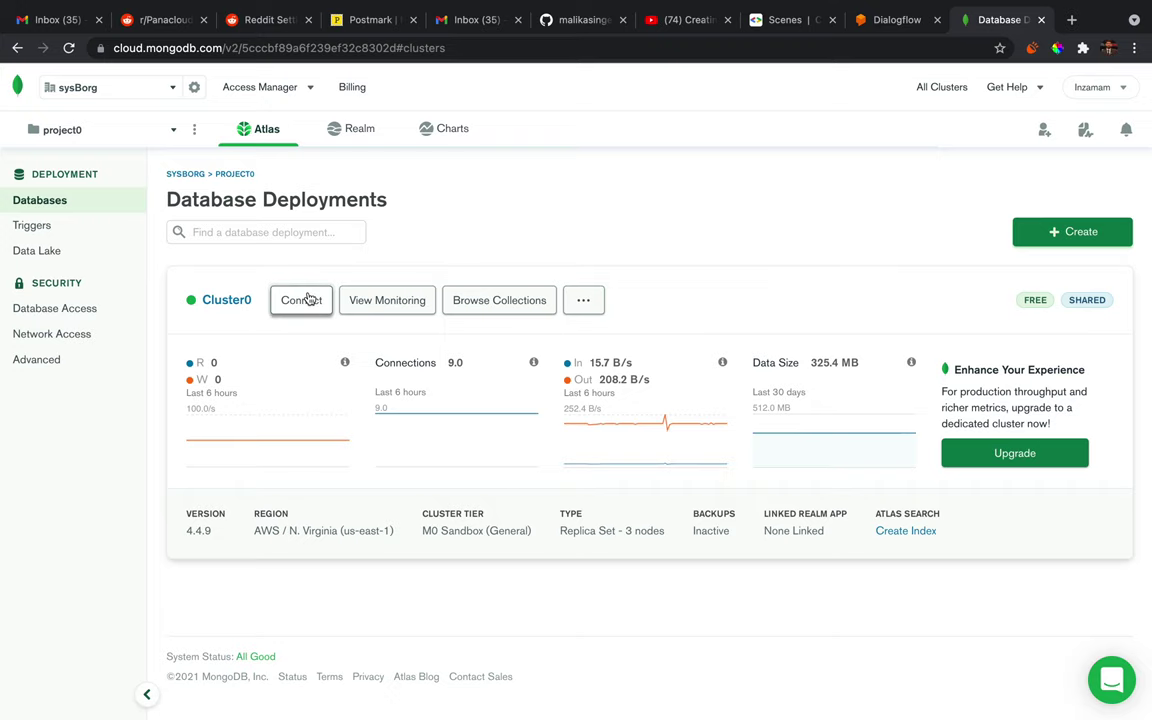
pyautogui.click(302, 300)
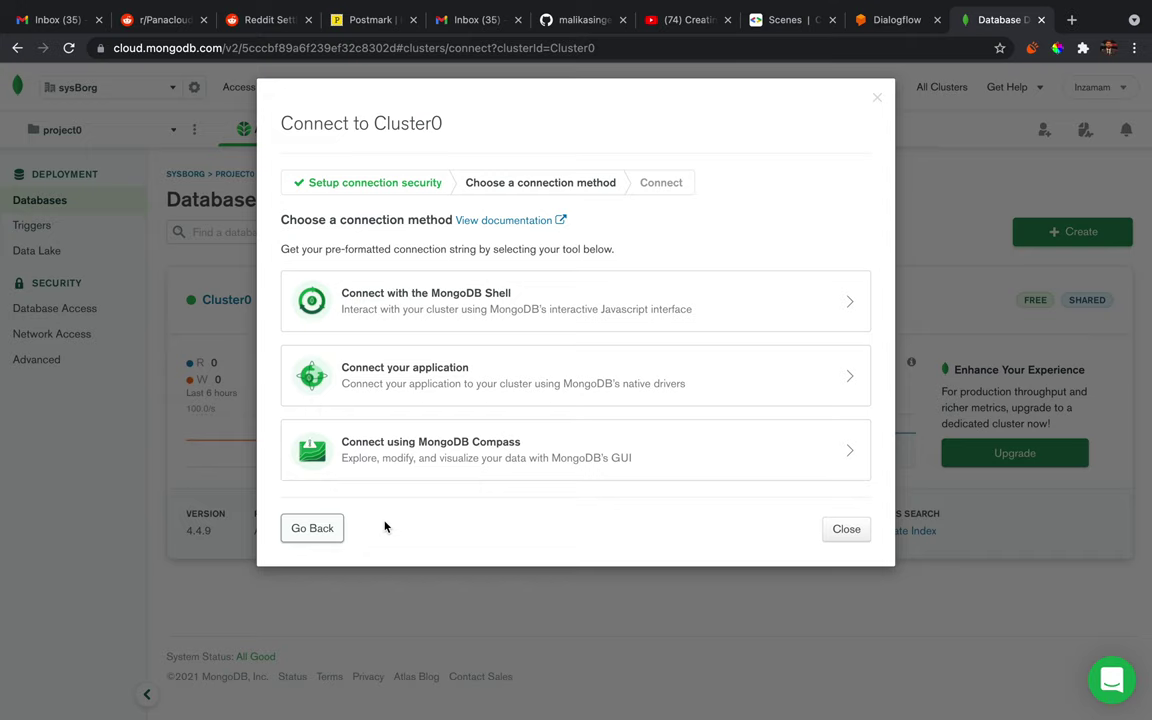
pyautogui.click(116, 537)
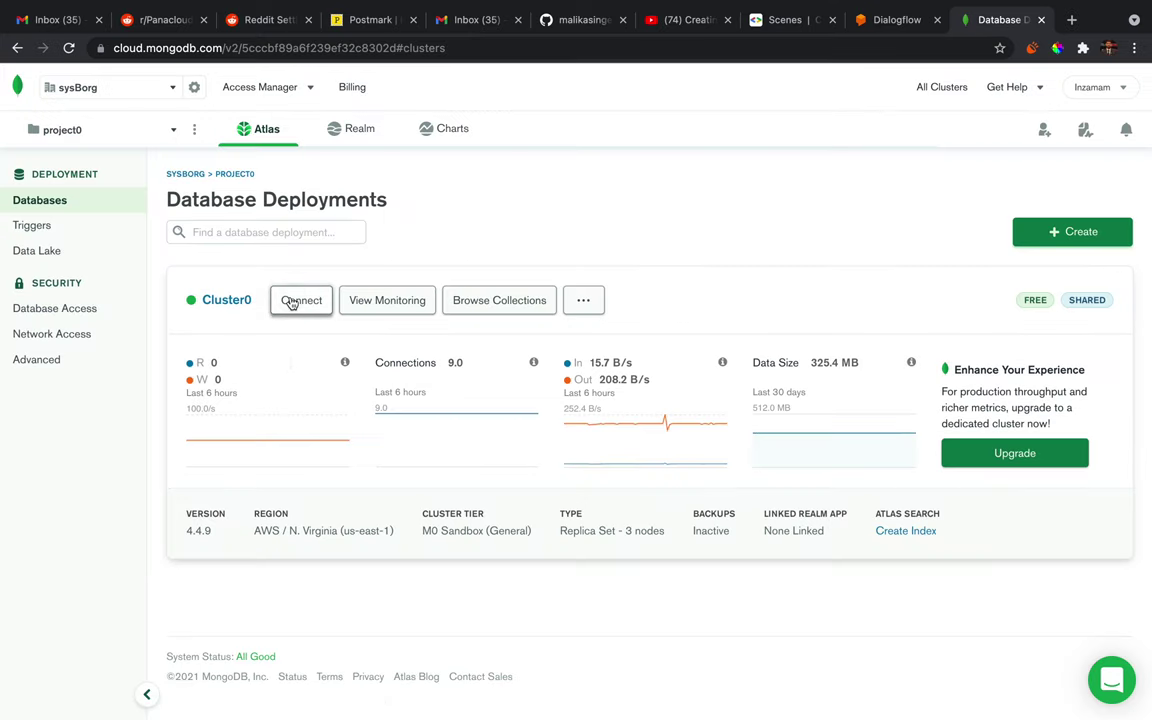
pyautogui.click(291, 302)
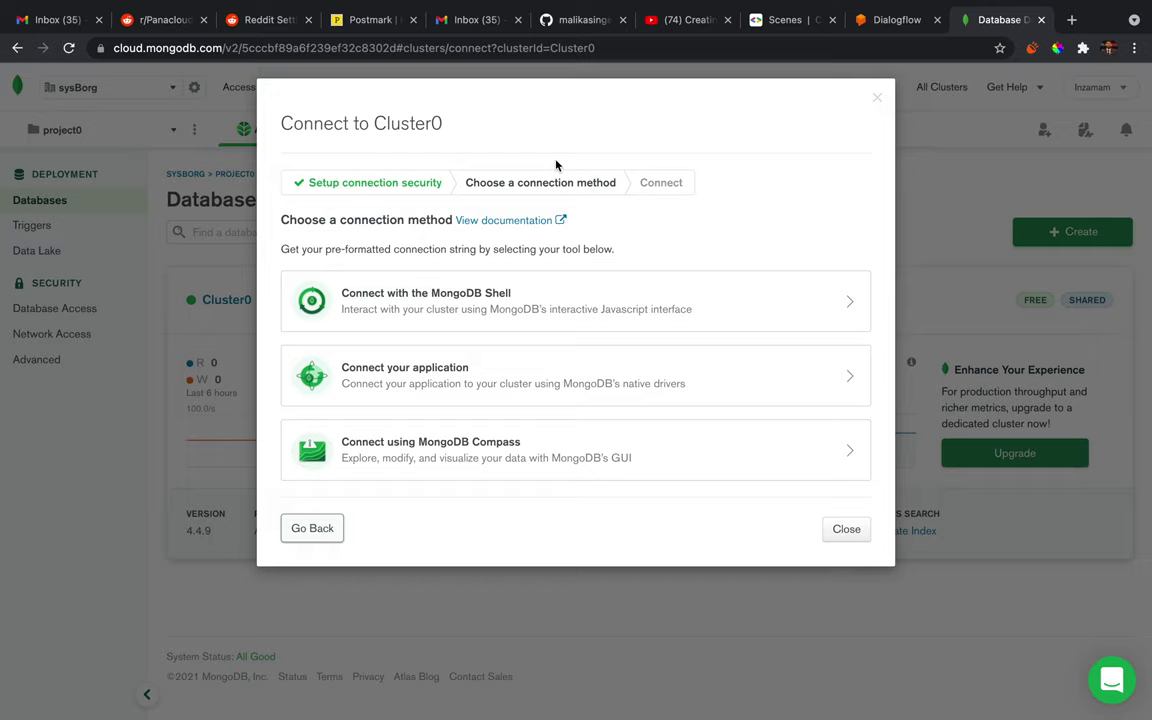
# Go back to the security step and highlight the IP address and database user confirmations.
pyautogui.click(305, 538)
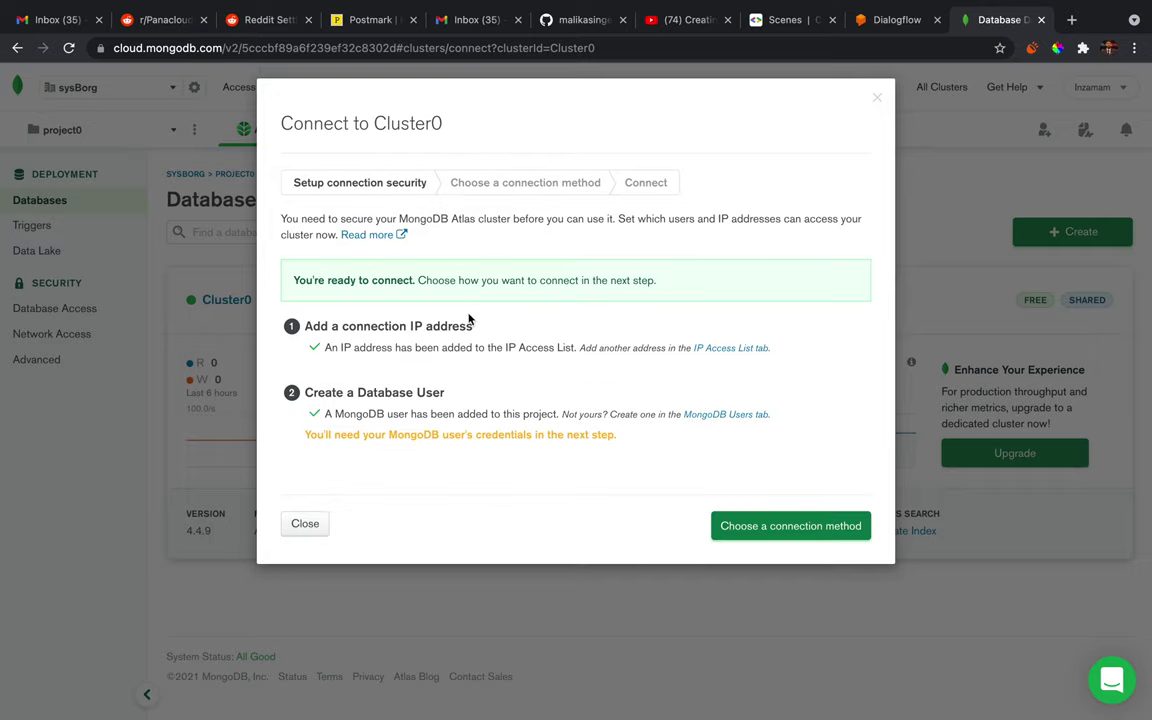
pyautogui.moveTo(340, 347); pyautogui.dragTo(488, 347)
pyautogui.click(568, 345)
pyautogui.moveTo(330, 393); pyautogui.dragTo(411, 392)
pyautogui.click(534, 405)
pyautogui.moveTo(315, 325); pyautogui.dragTo(487, 326)
pyautogui.click(380, 327)
pyautogui.tripleClick(380, 327)
pyautogui.click(436, 327)
pyautogui.moveTo(316, 393); pyautogui.dragTo(478, 411)
pyautogui.tripleClick(489, 417)
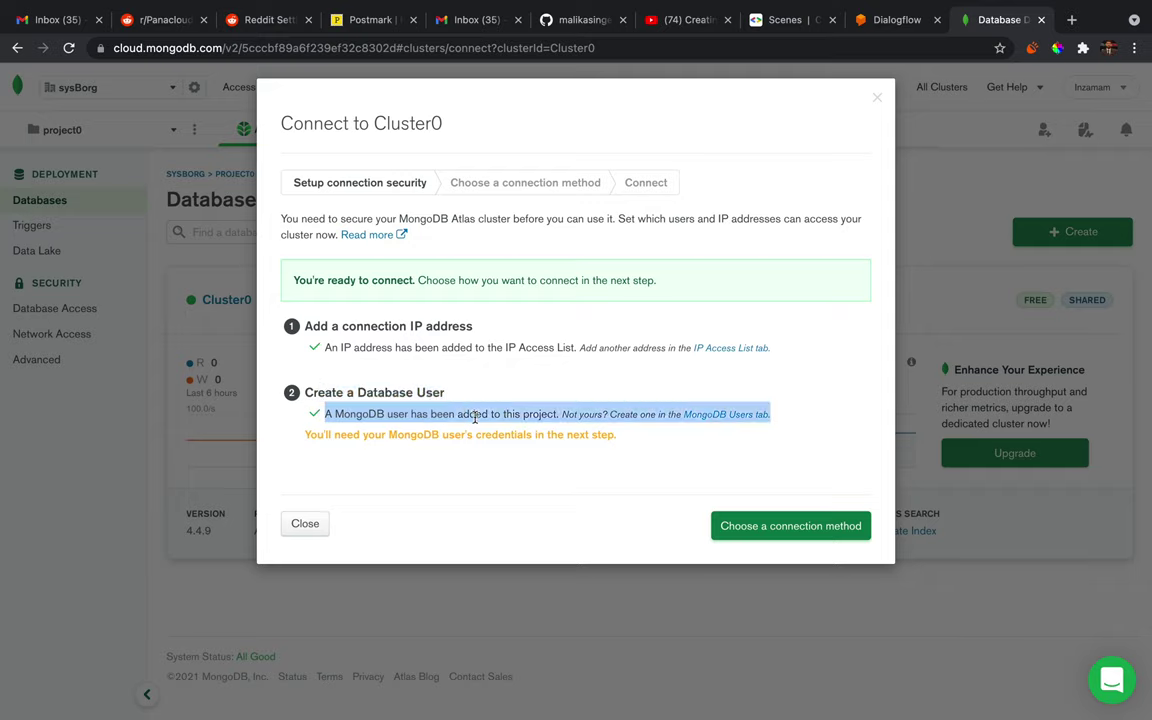
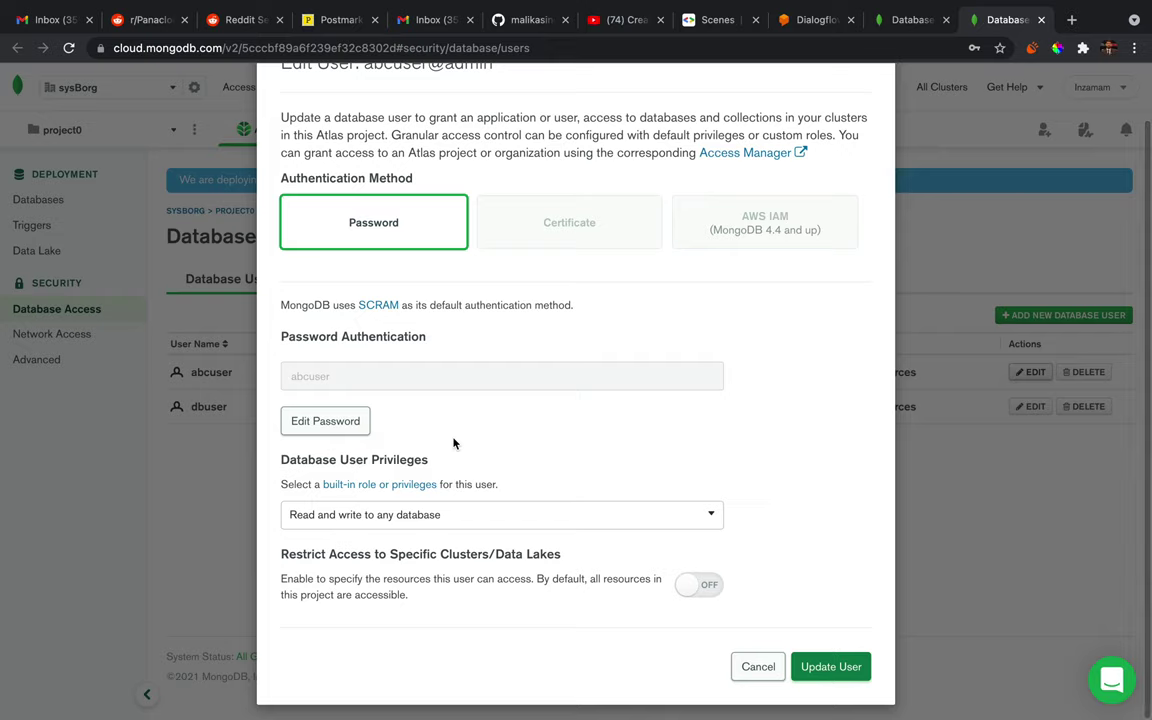
# Give the database user 'Read and write to any database' privileges and update the user.
pyautogui.click(361, 518)
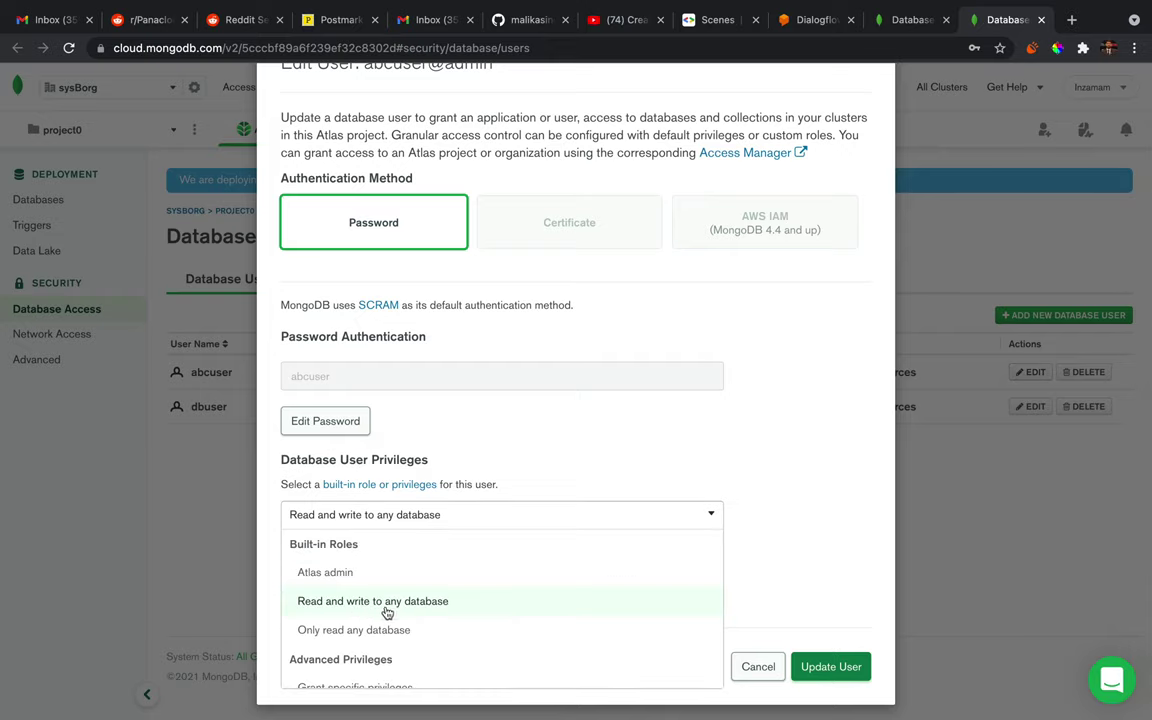
pyautogui.click(726, 360)
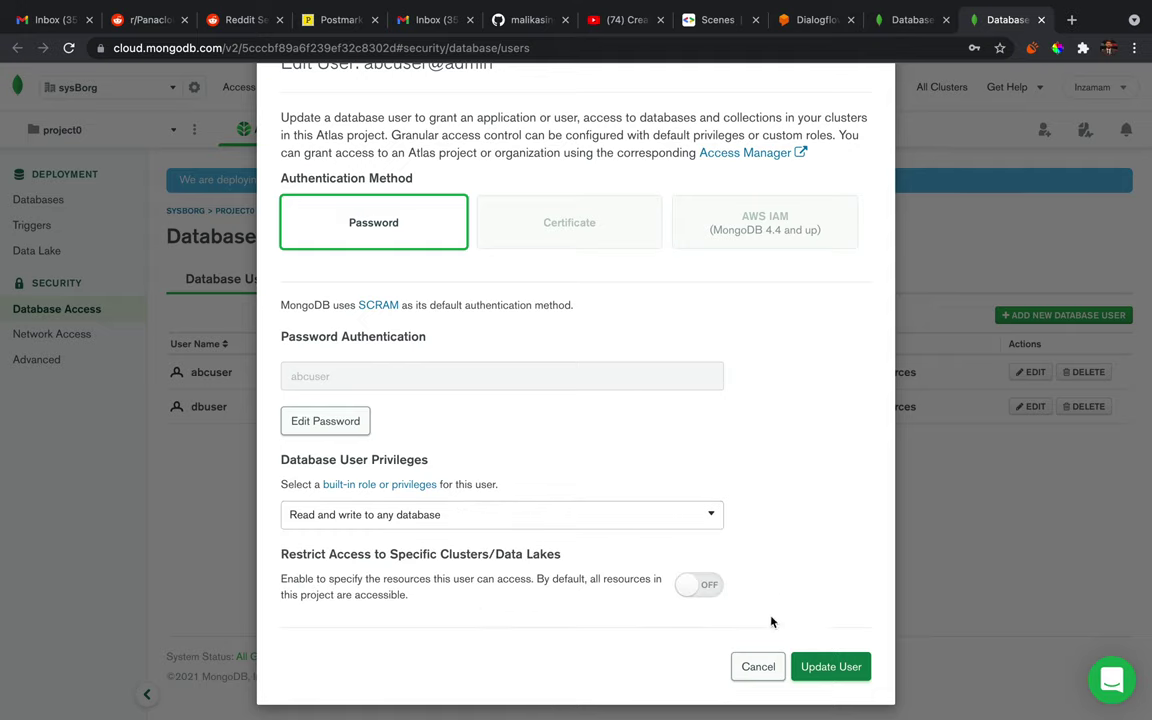
pyautogui.click(831, 674)
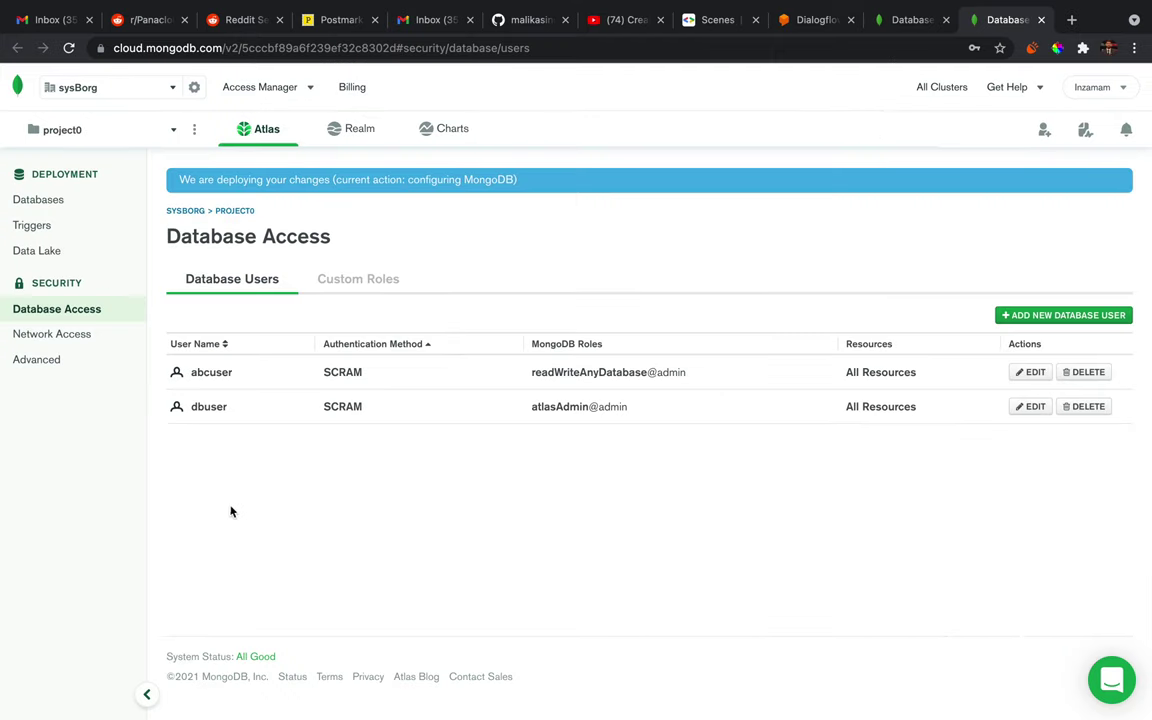
pyautogui.hotkey('ctrl', 'Left')
# Replace the username and <password> placeholder in the line 12 connection string with the read-write user's credentials, then save app.js.
pyautogui.doubleClick(357, 273)
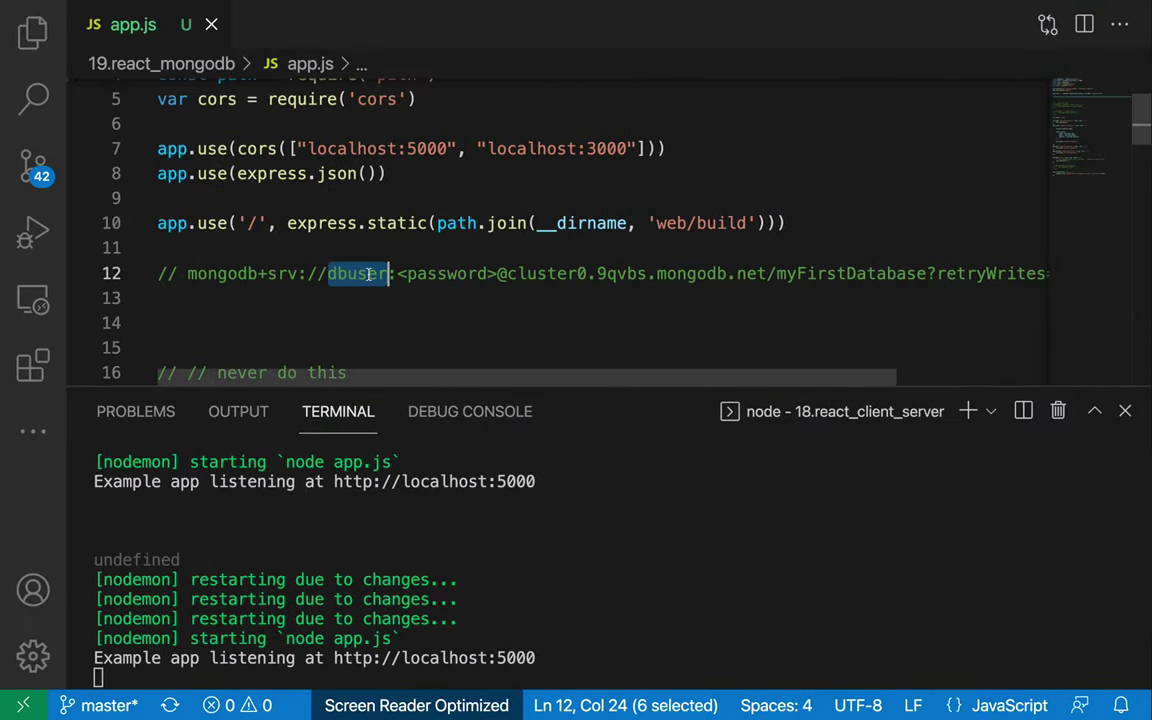
pyautogui.write('abcuser')
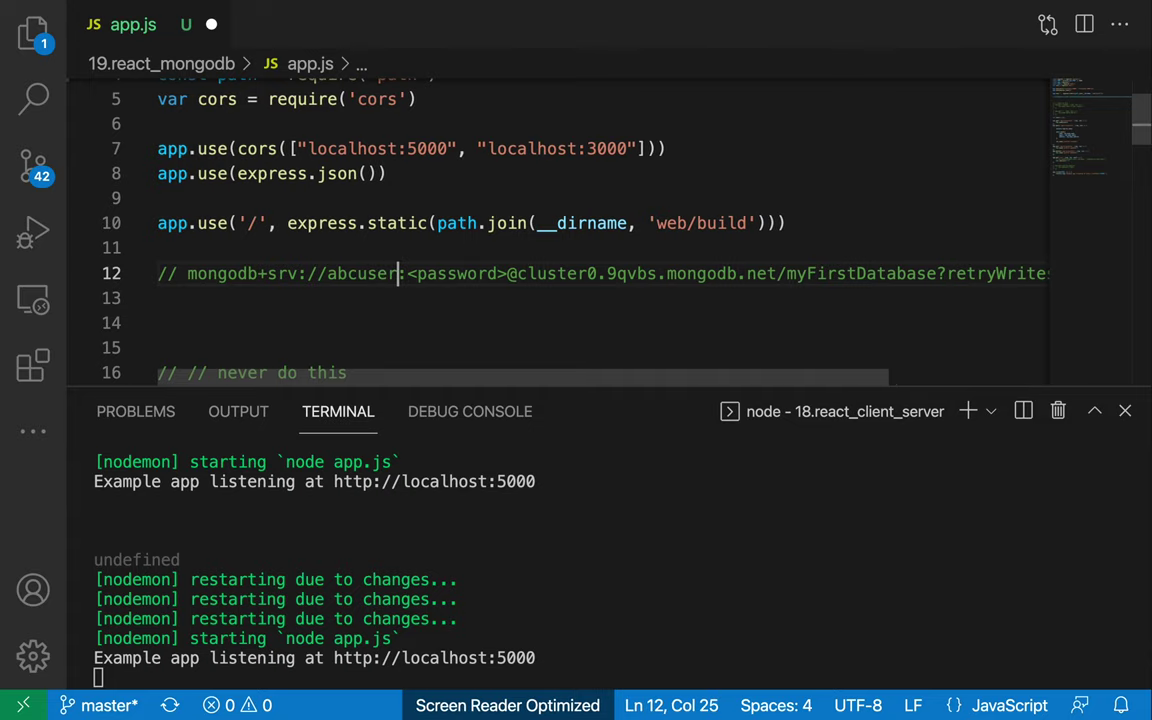
pyautogui.hotkey('ctrl', 'Right')
pyautogui.hotkey('ctrl', 'Left')
pyautogui.hotkey('ctrl', 'Right')
pyautogui.hotkey('ctrl', 'Left')
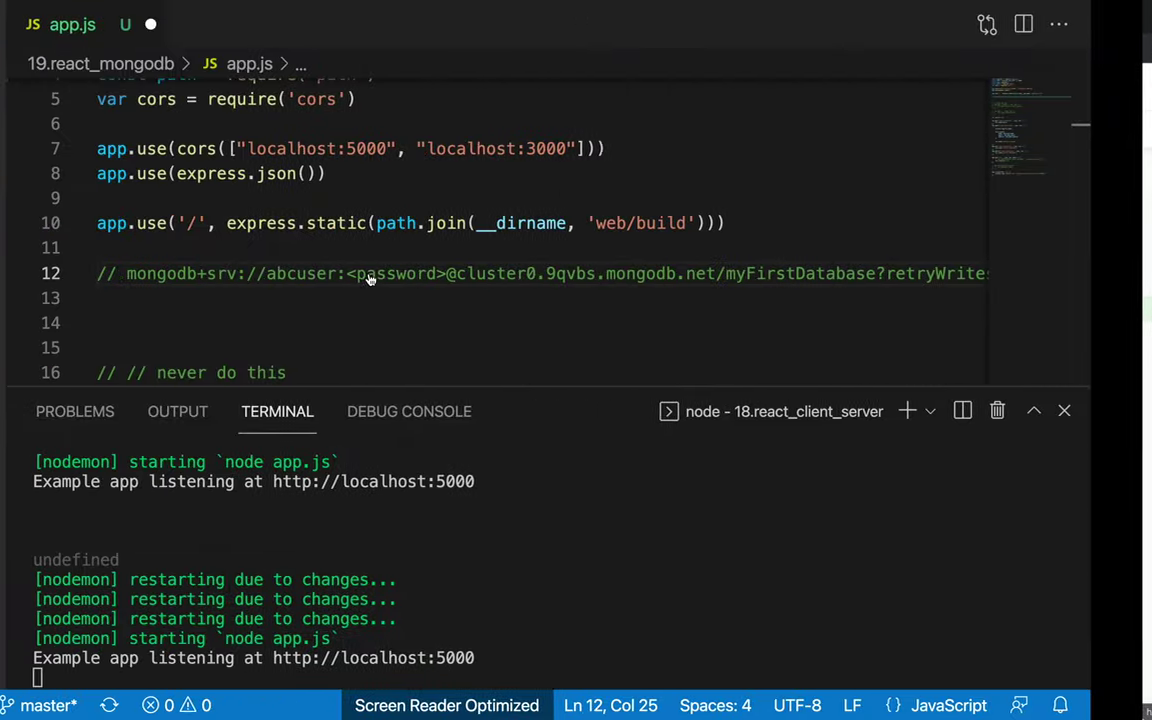
pyautogui.doubleClick(419, 273)
pyautogui.press('BackSpace')
pyautogui.press('BackSpace')
pyautogui.press('Right')
pyautogui.press('BackSpace')
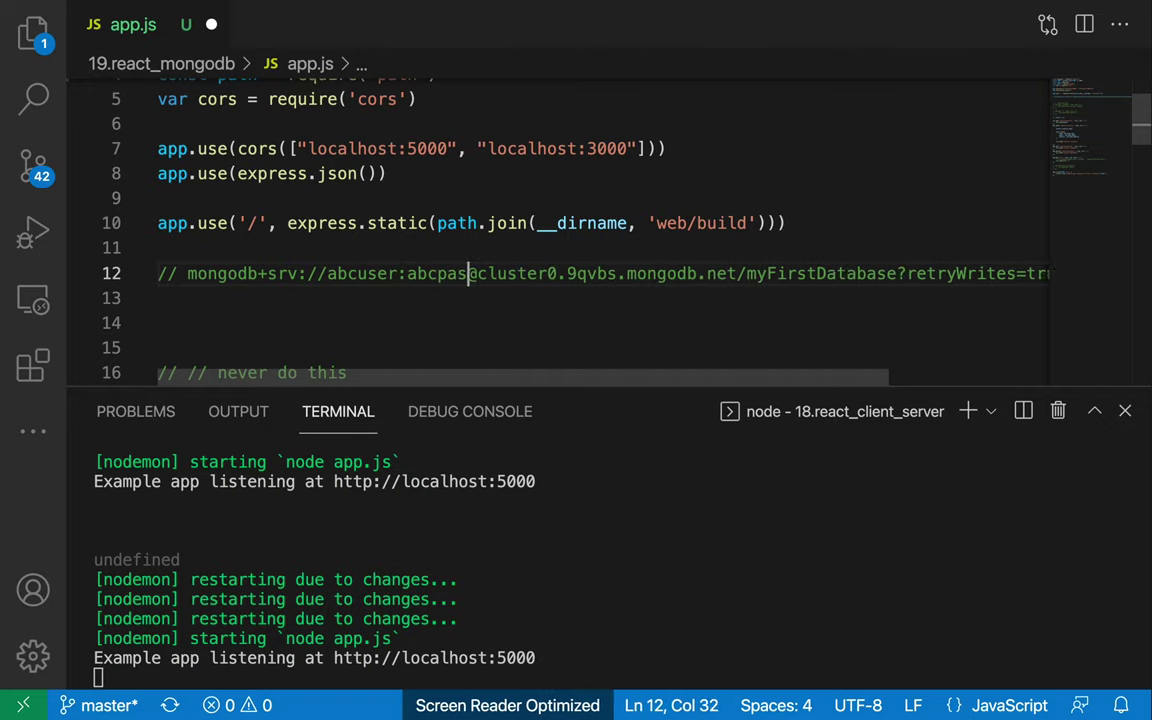
pyautogui.hotkey('ctrl', 's')
# Check the username and password in the connection string against the Atlas Database Access page.
pyautogui.tripleClick(335, 273)
pyautogui.click(244, 249)
pyautogui.click(363, 273)
pyautogui.doubleClick(363, 273)
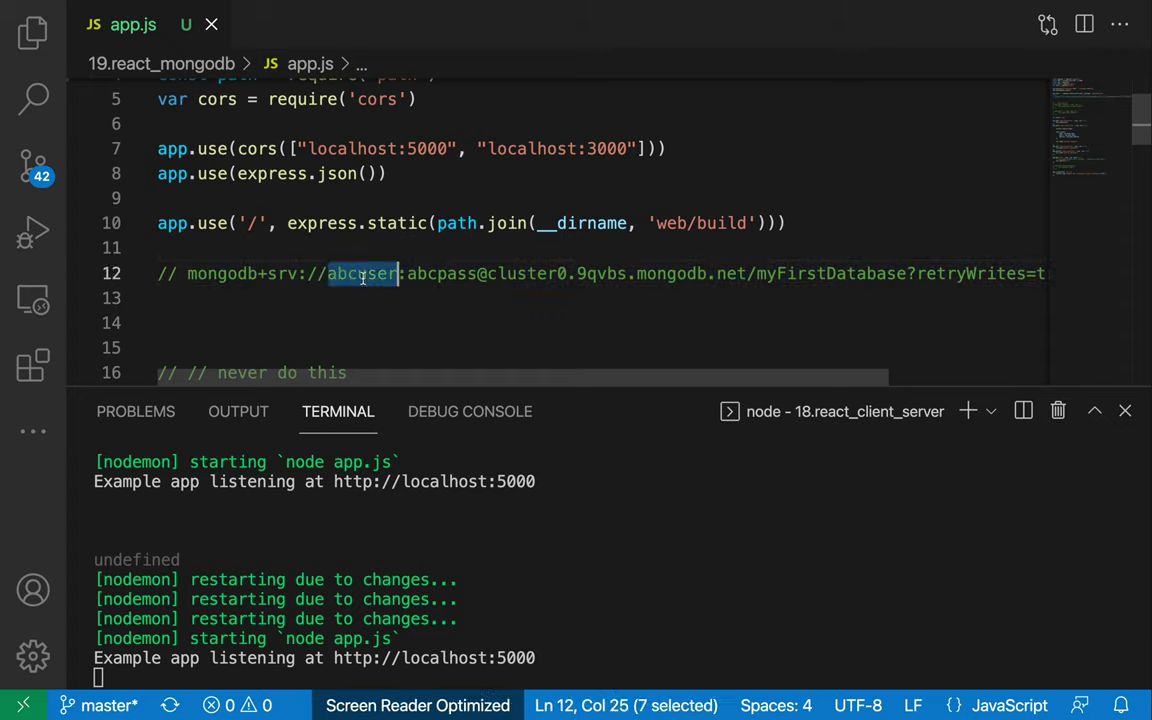
pyautogui.doubleClick(440, 274)
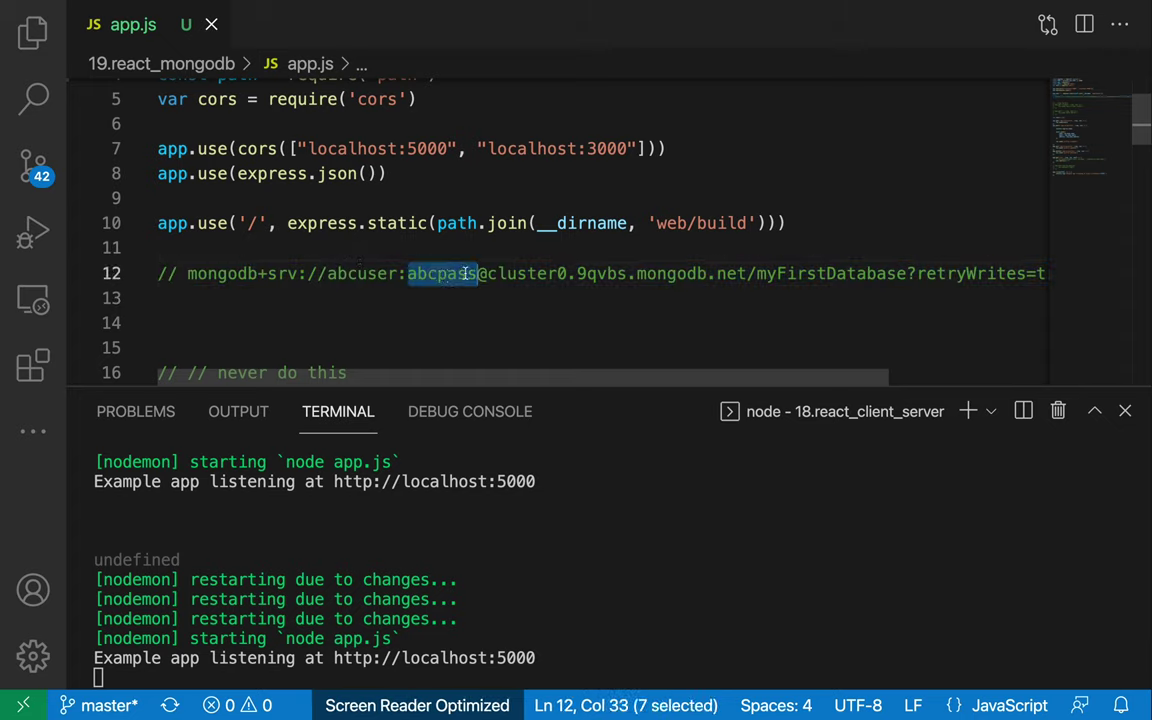
pyautogui.click(465, 273)
pyautogui.hotkey('ctrl', 'Right')
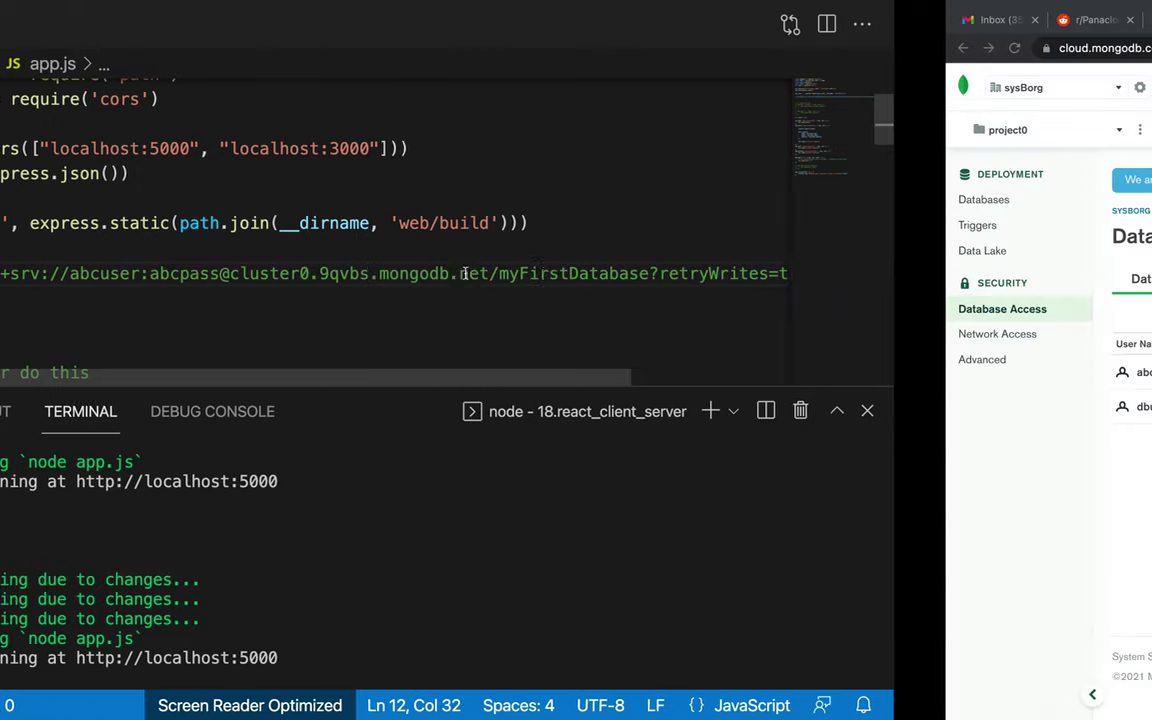
pyautogui.click(646, 126)
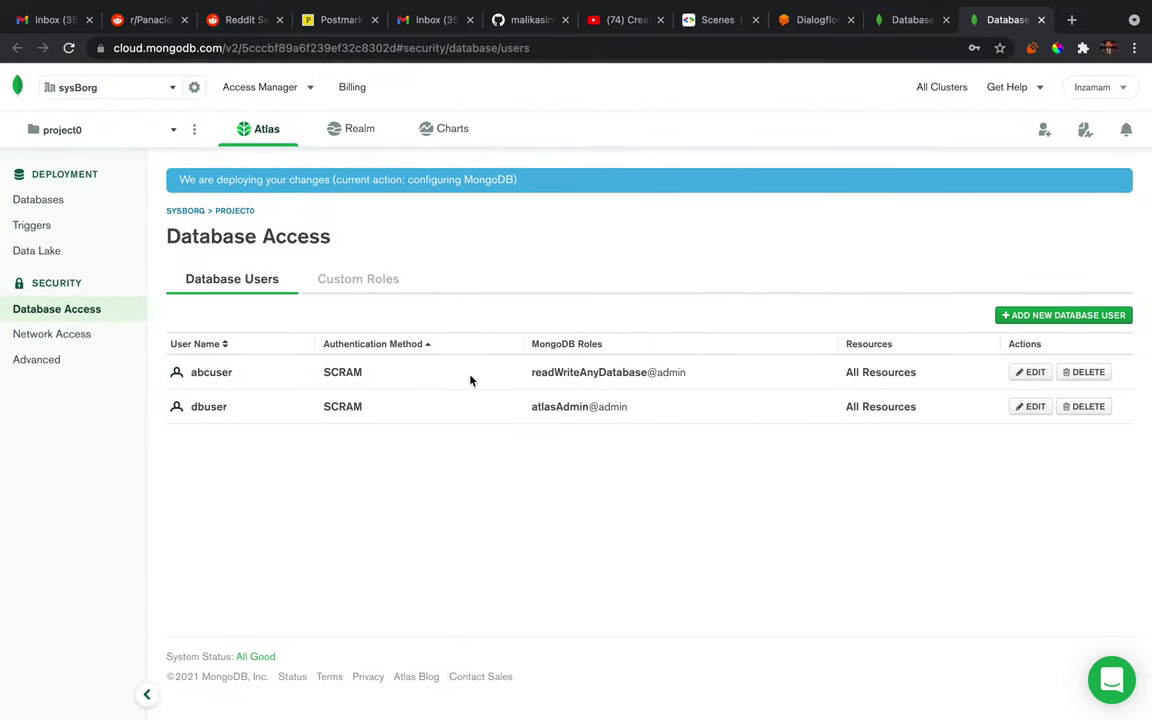
pyautogui.hotkey('ctrl', 'Left')
# Launch Robo 3T through Spotlight search.
pyautogui.press('super+space')
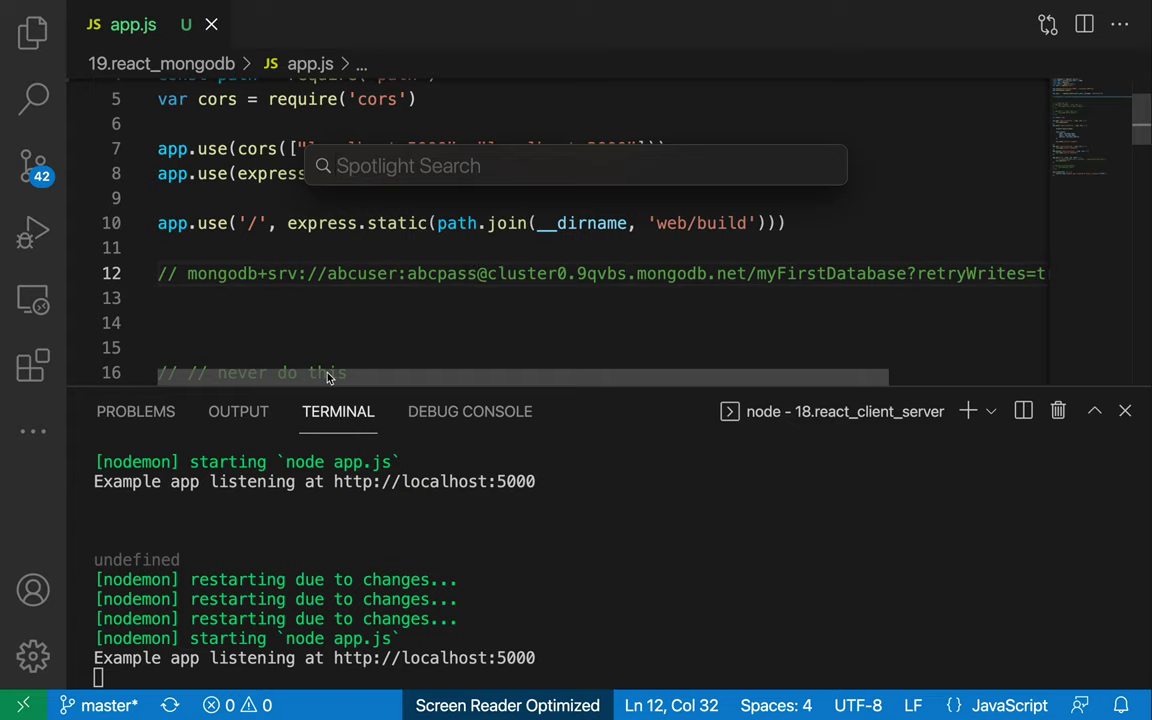
pyautogui.write('robo')
pyautogui.press('Return')
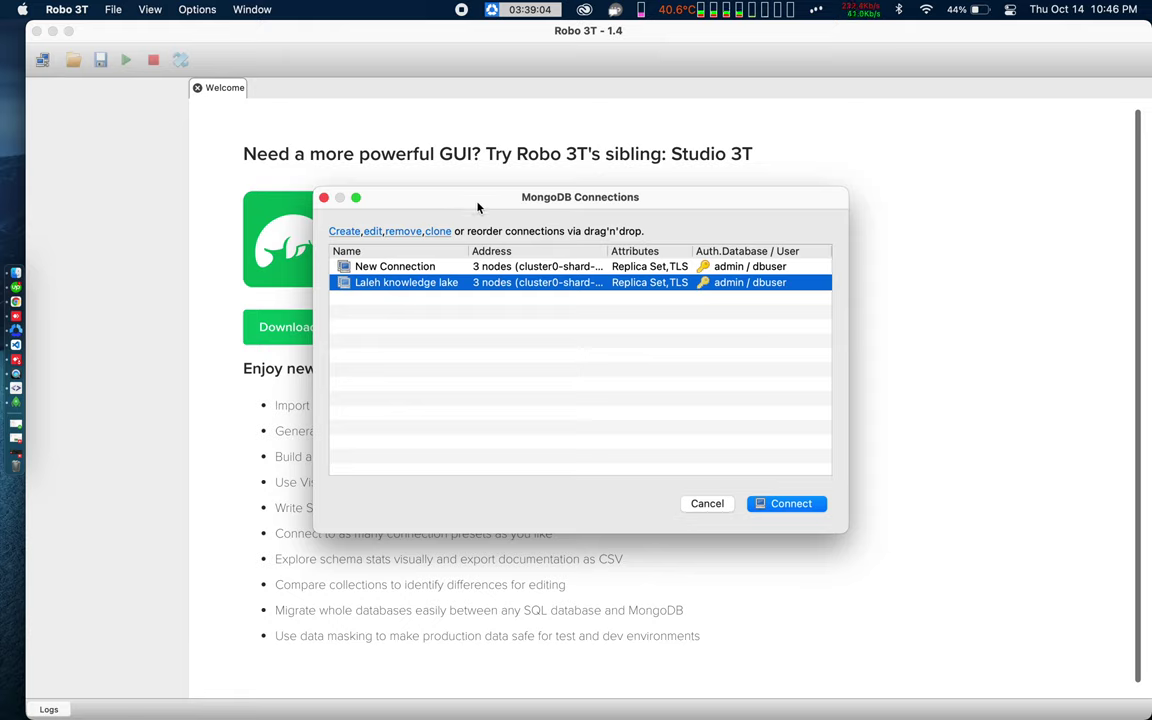
# Move the MongoDB Connections dialog aside and create a new connection with default localhost settings.
pyautogui.moveTo(477, 207); pyautogui.dragTo(430, 197)
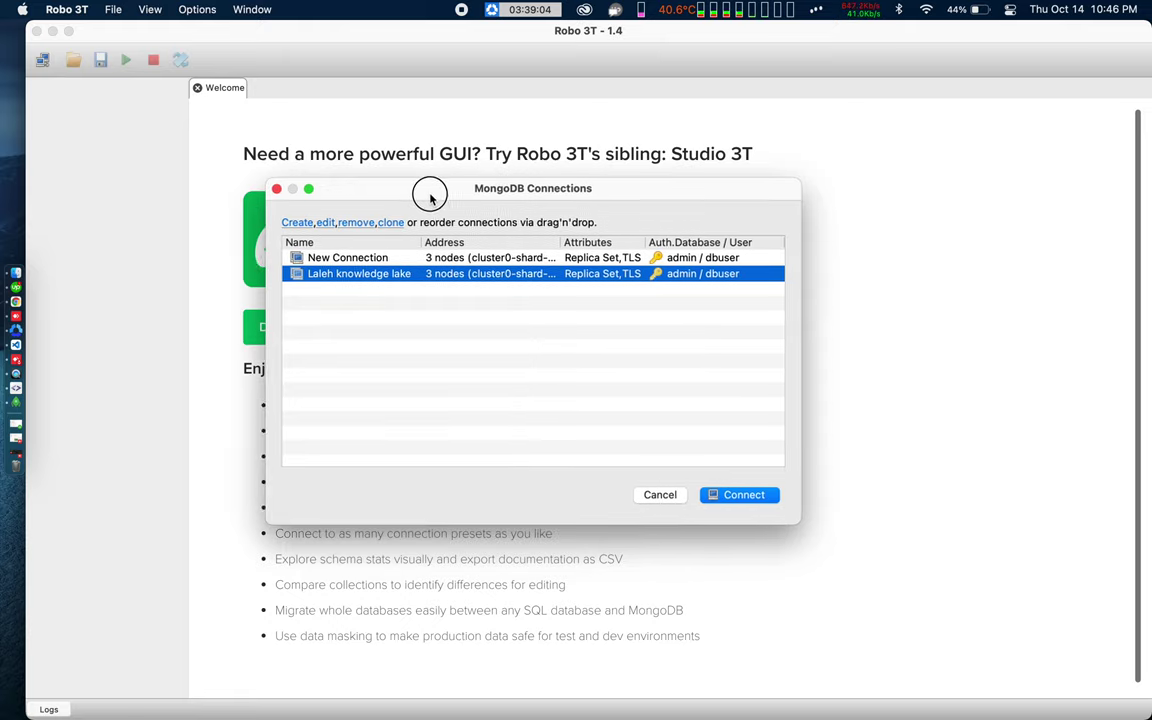
pyautogui.click(296, 222)
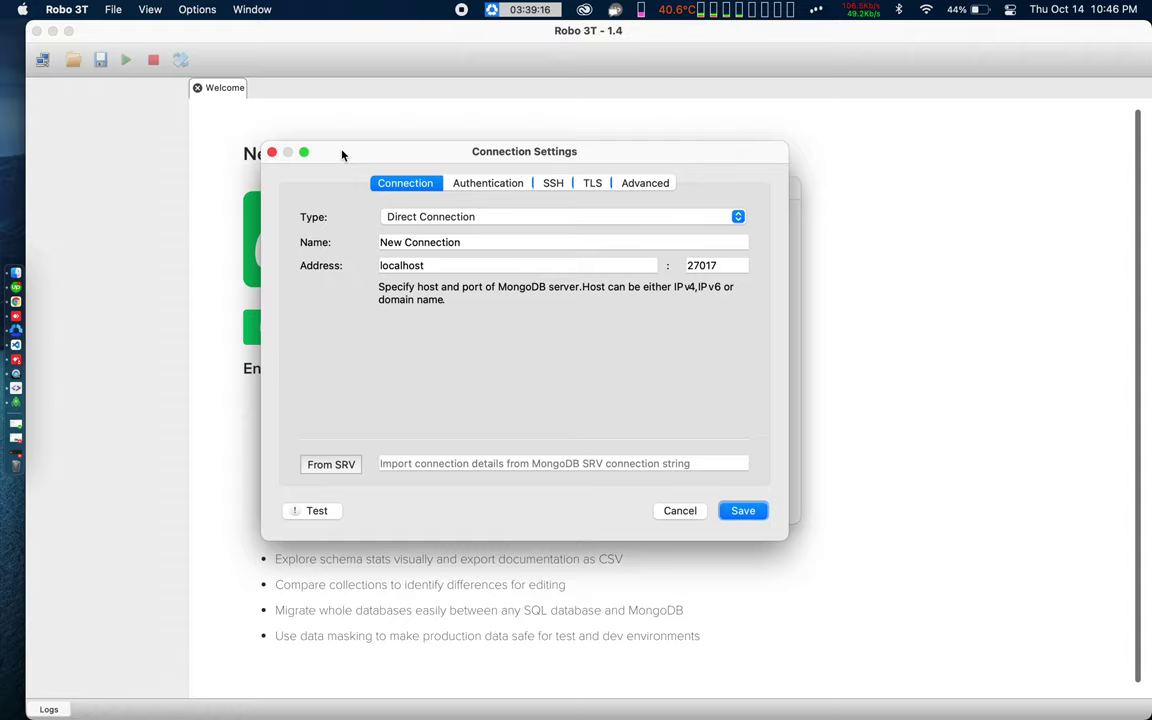
pyautogui.hotkey('ctrl', 'Right')
pyautogui.hotkey('ctrl', 'Right')
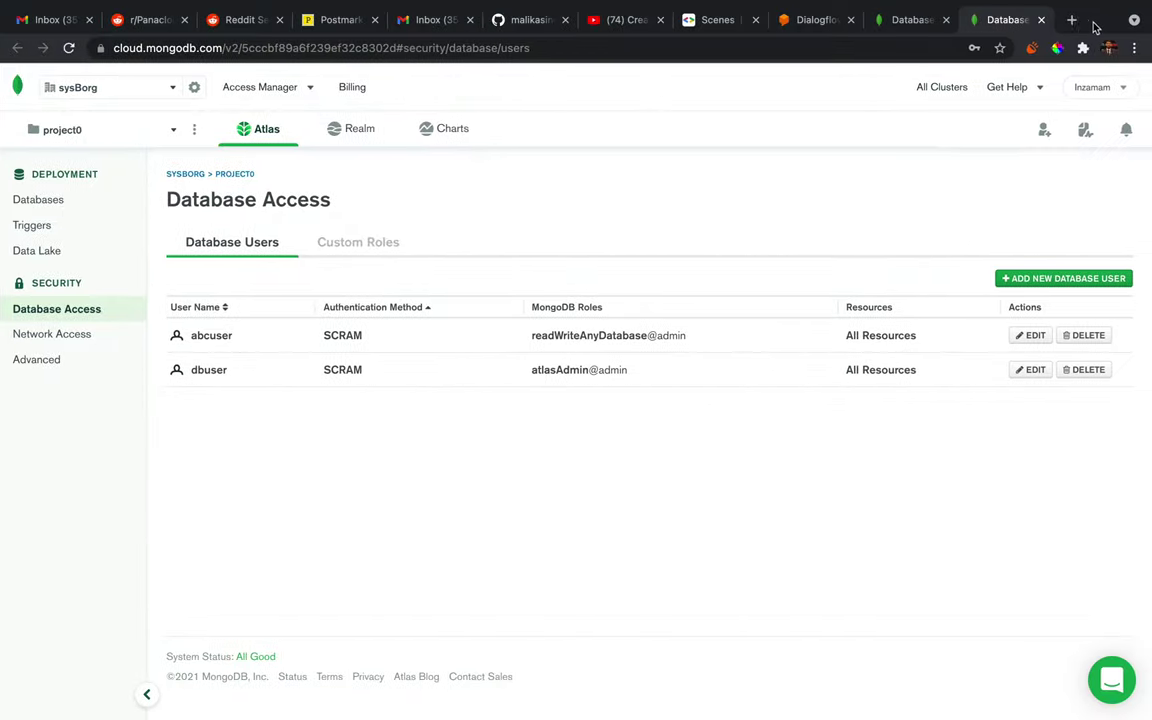
pyautogui.click(1072, 21)
pyautogui.write('robo')
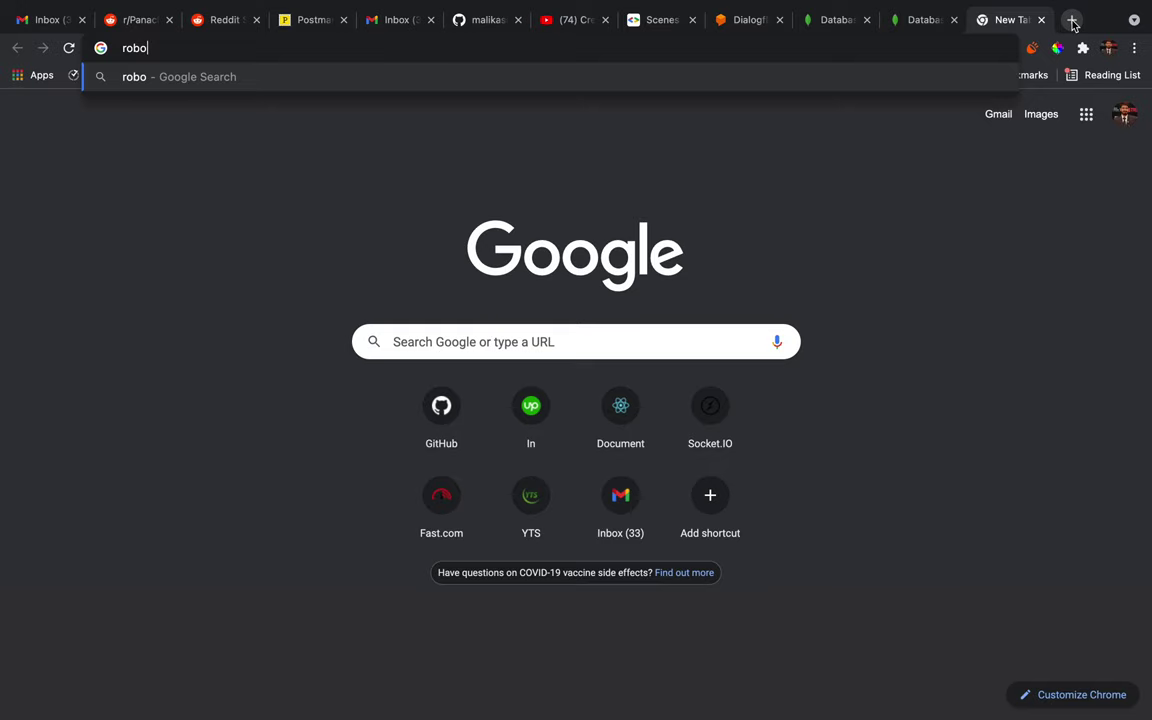
pyautogui.write(' 3t')
pyautogui.press('Return')
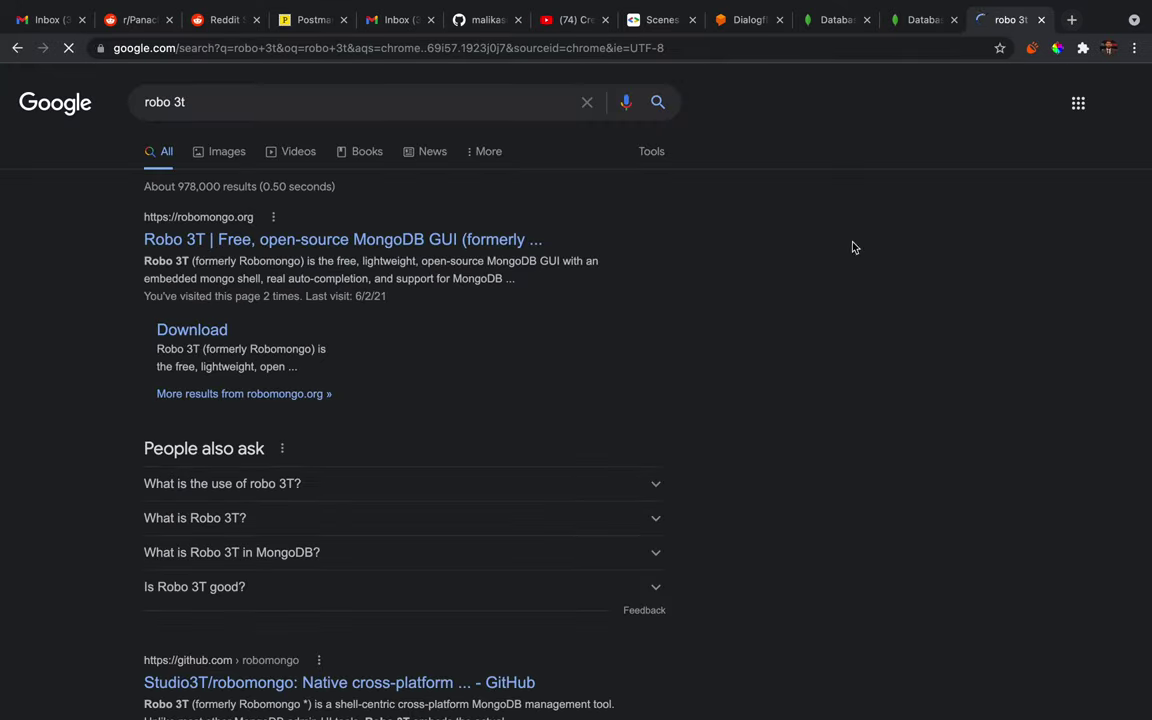
pyautogui.click(232, 238)
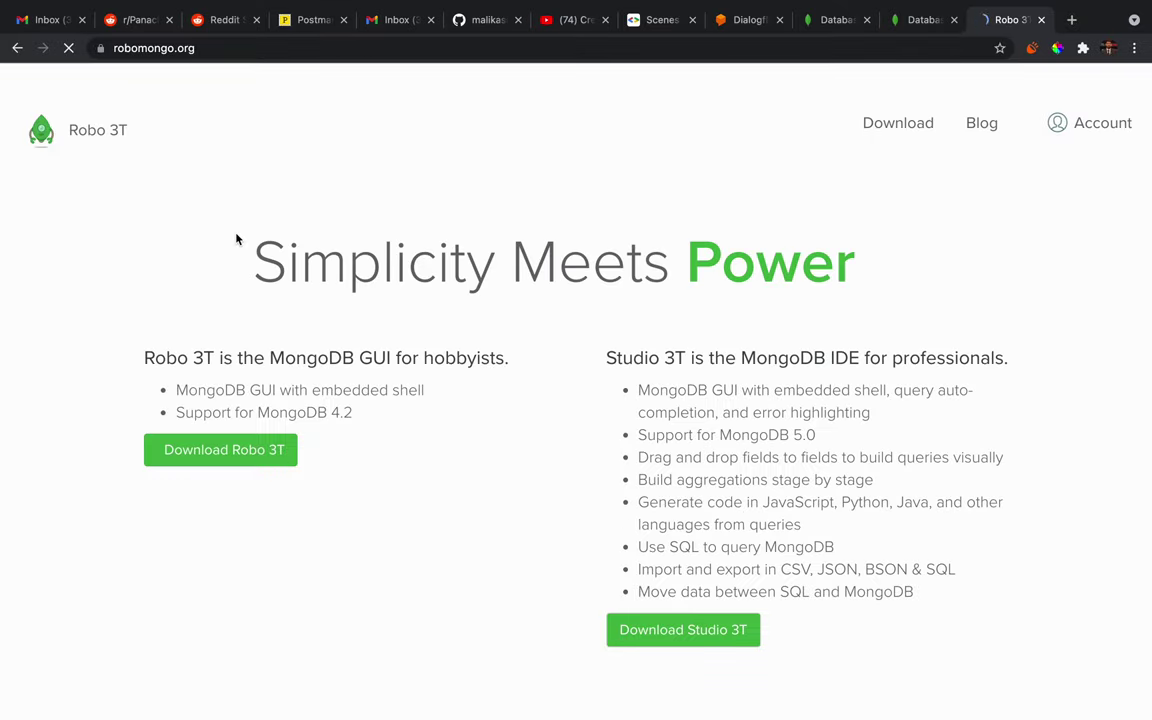
pyautogui.scroll(-2, 460, 471)
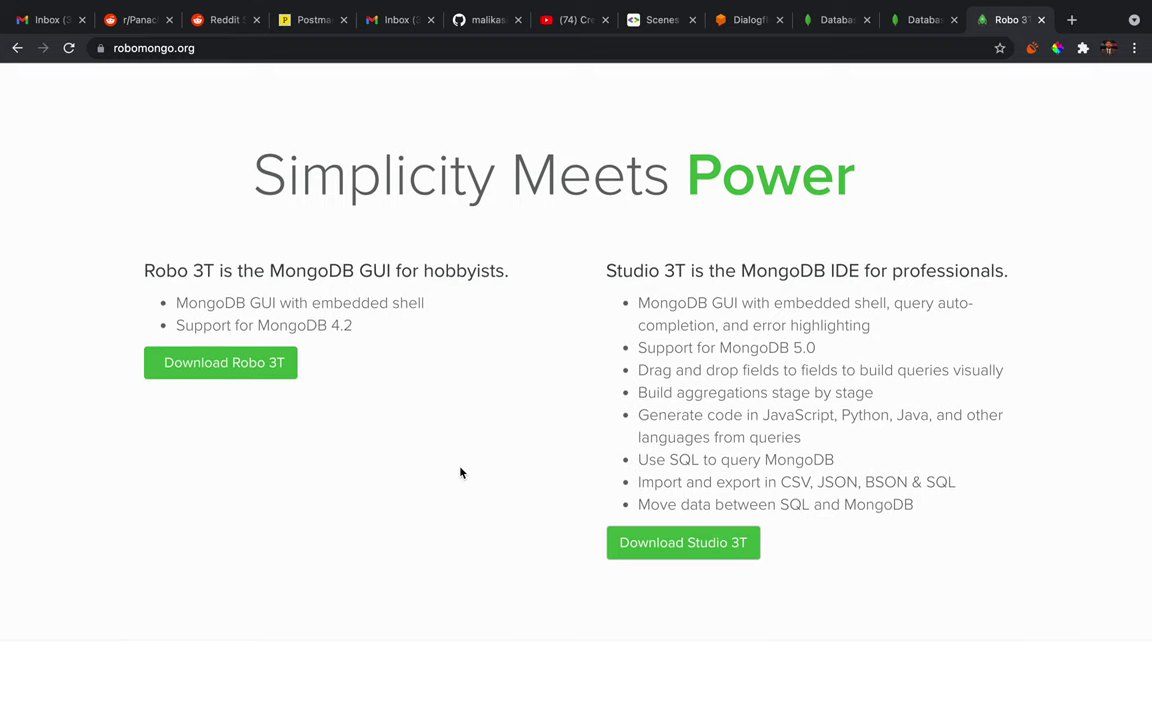
pyautogui.scroll(-5, 460, 472)
pyautogui.scroll(3, 460, 472)
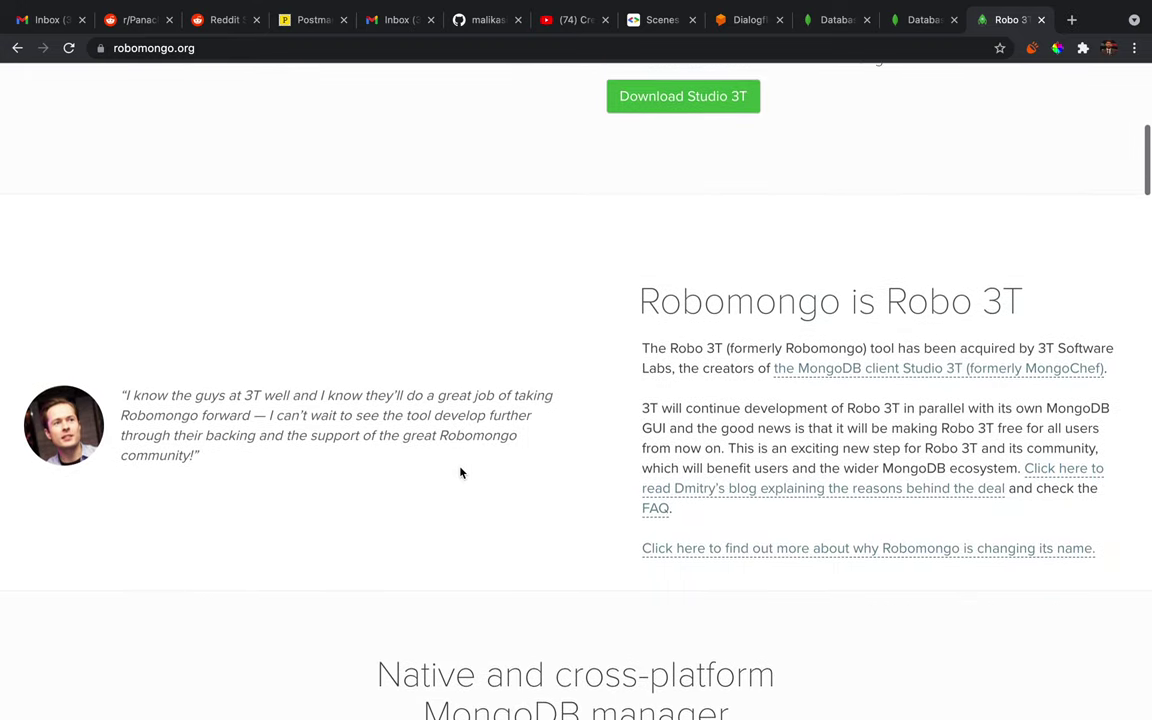
pyautogui.scroll(3, 460, 472)
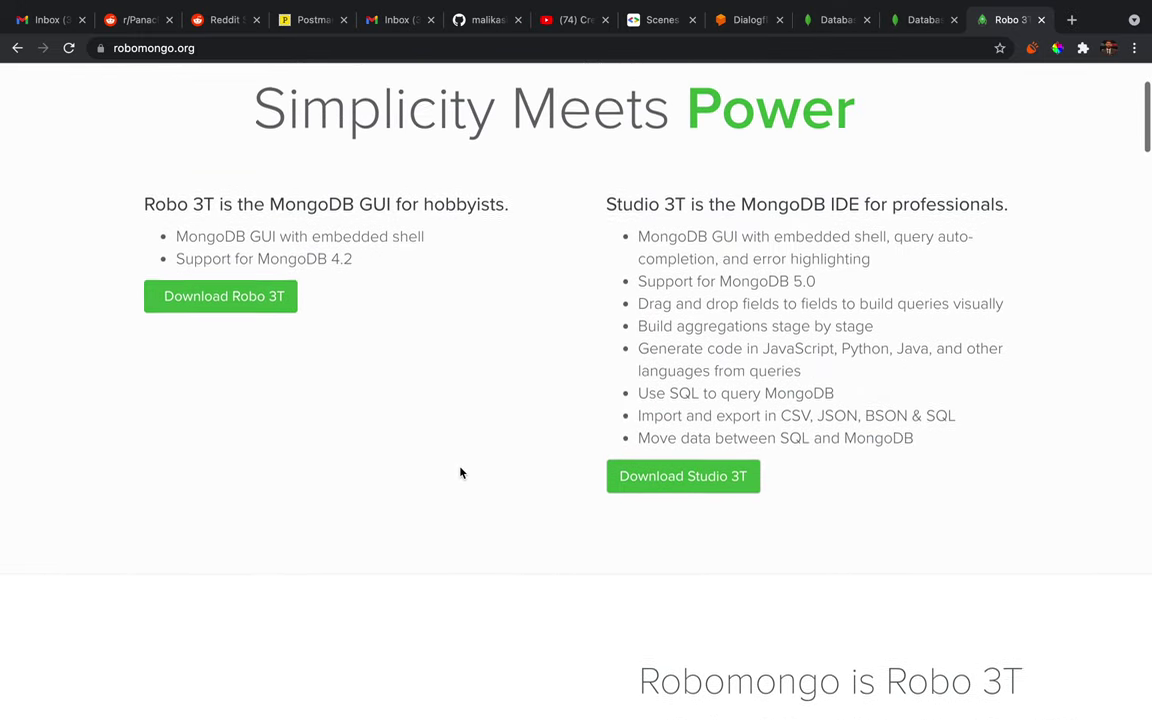
pyautogui.scroll(-1, 460, 472)
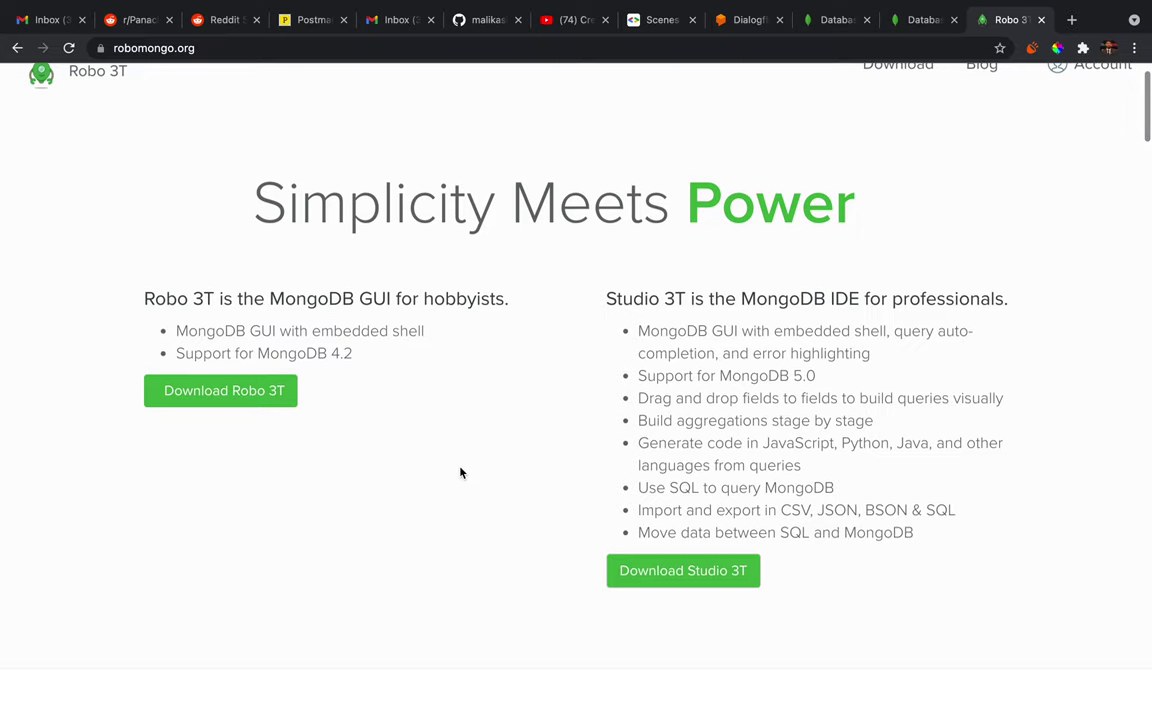
pyautogui.moveTo(638, 528); pyautogui.dragTo(599, 494)
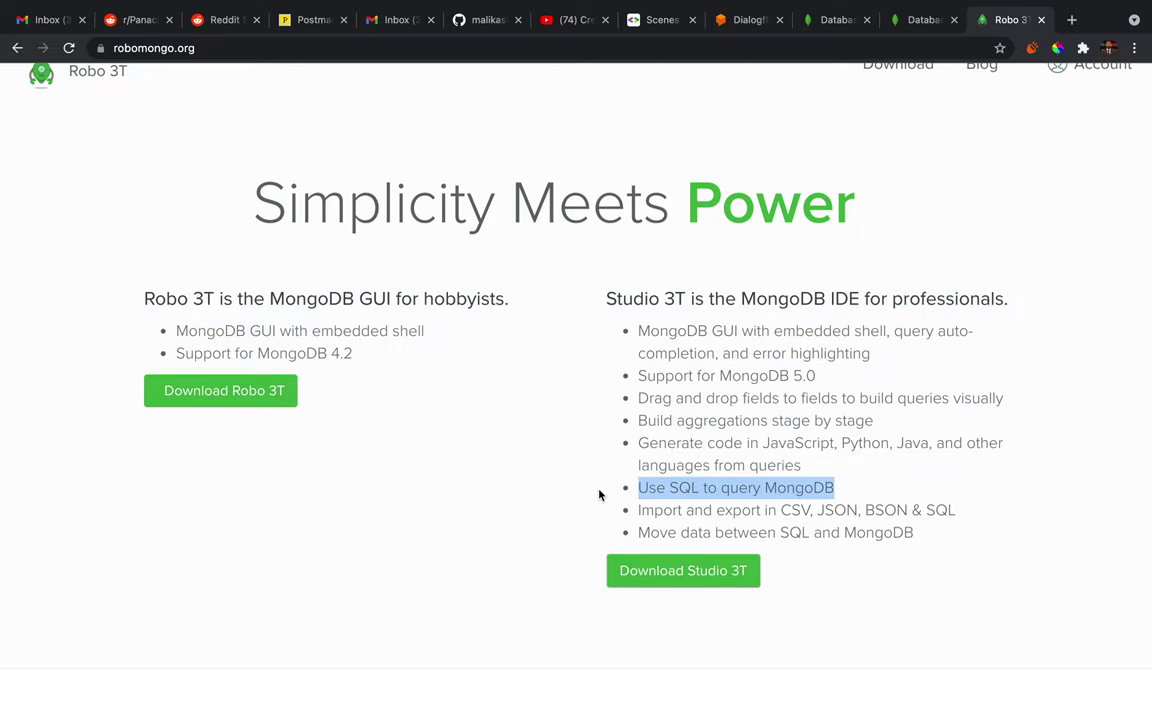
pyautogui.click(599, 494)
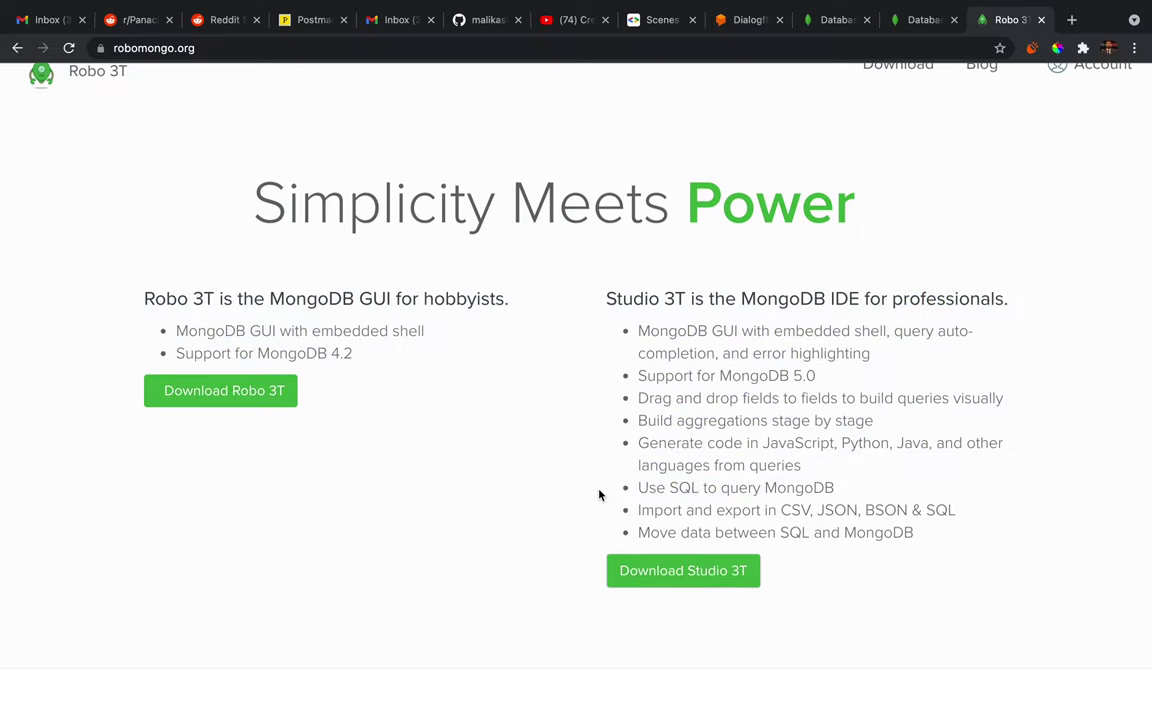
pyautogui.click(578, 467)
pyautogui.click(122, 312)
pyautogui.click(377, 428)
pyautogui.click(735, 118)
pyautogui.scroll(1, 548, 185)
pyautogui.scroll(-4, 548, 190)
pyautogui.scroll(5, 548, 190)
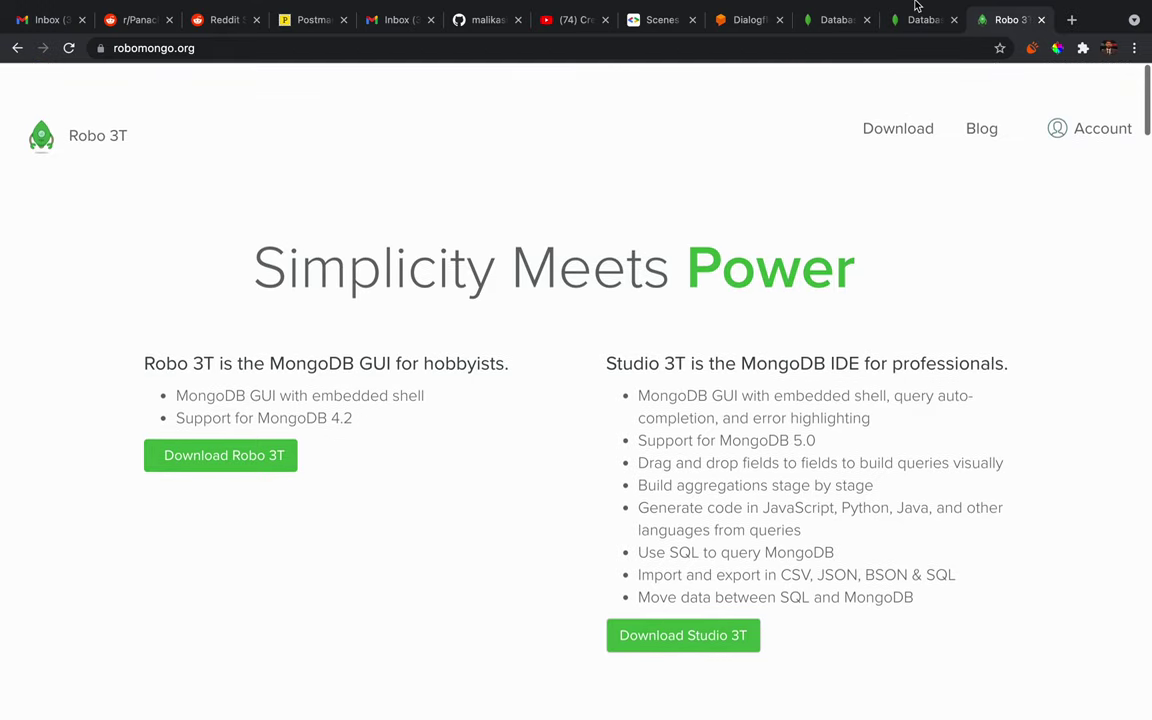
pyautogui.click(1041, 19)
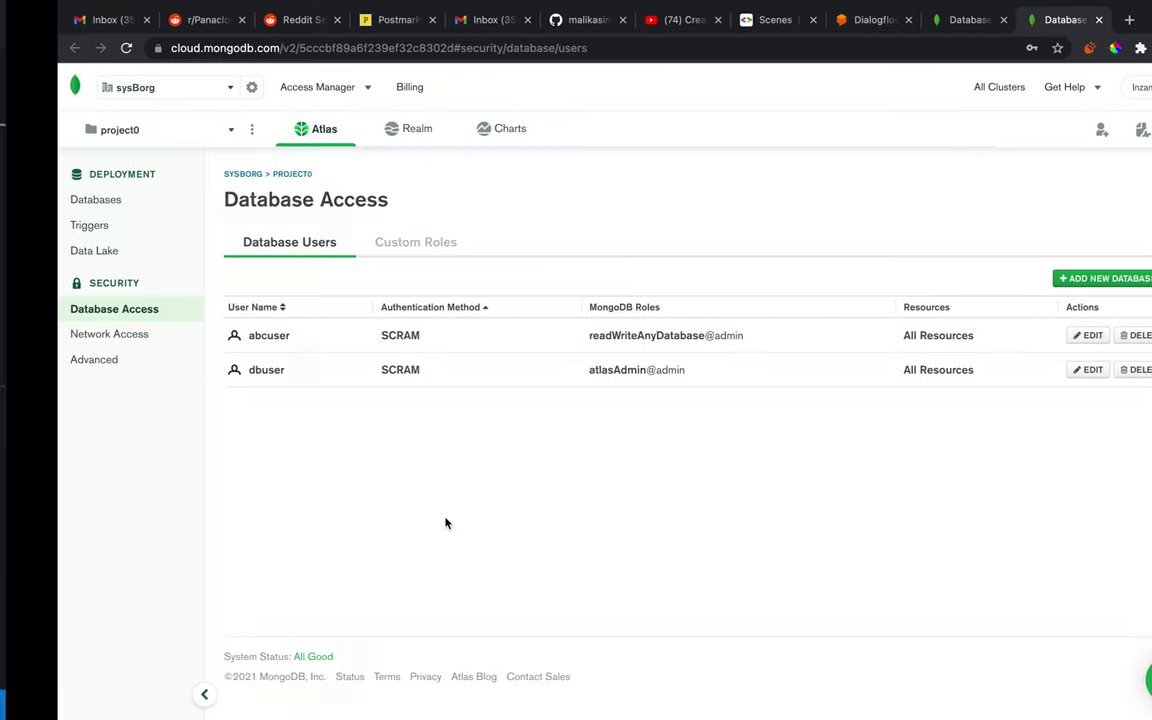
# Paste the Atlas connection string into Robo 3T's From SRV field, then clear it.
pyautogui.hotkey('ctrl', 'Left')
pyautogui.hotkey('ctrl', 'Left')
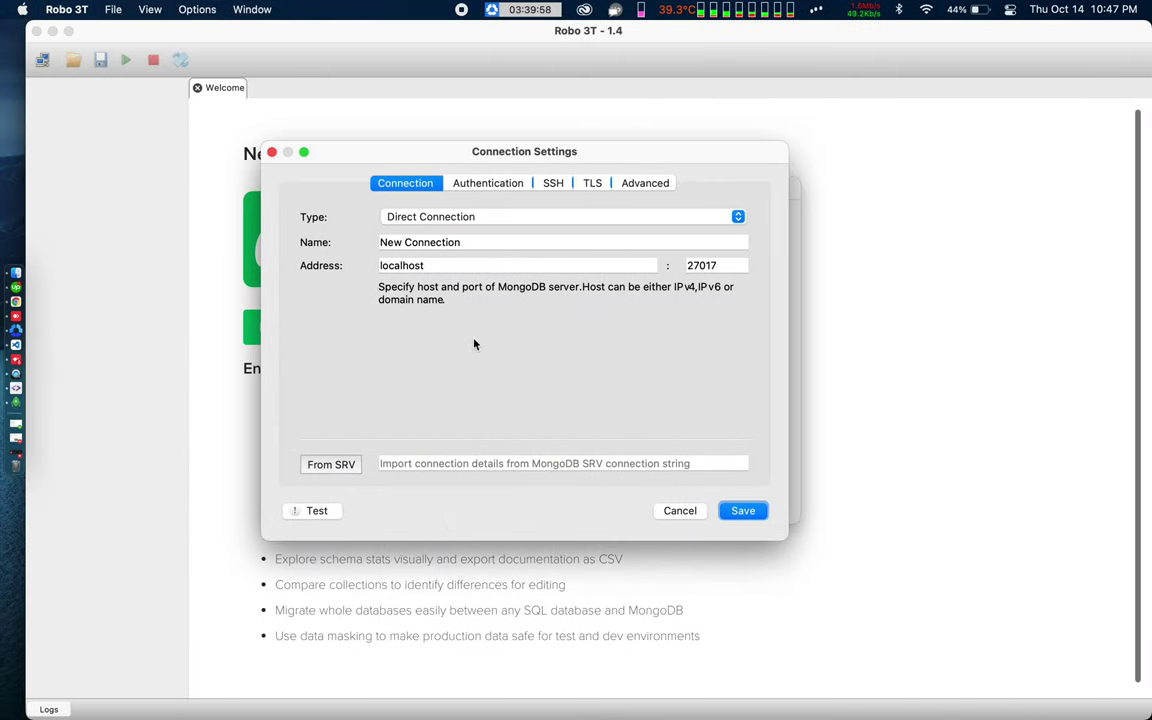
pyautogui.moveTo(351, 150); pyautogui.dragTo(350, 151)
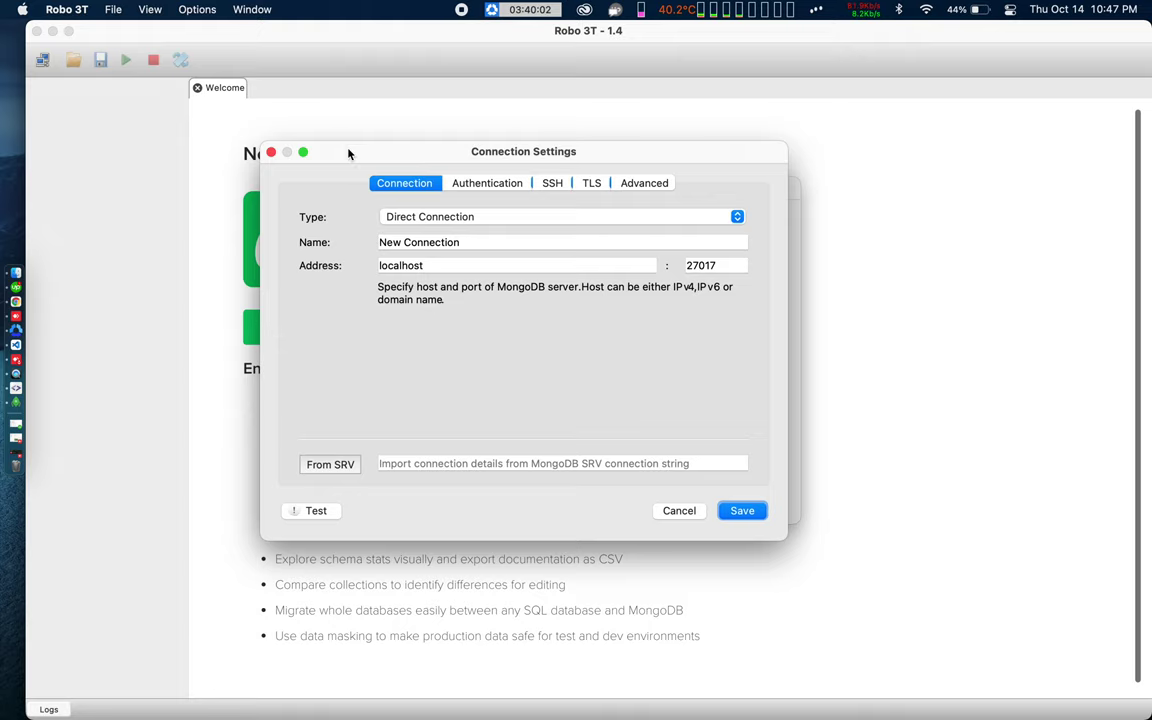
pyautogui.moveTo(365, 152); pyautogui.dragTo(361, 148)
pyautogui.click(390, 453)
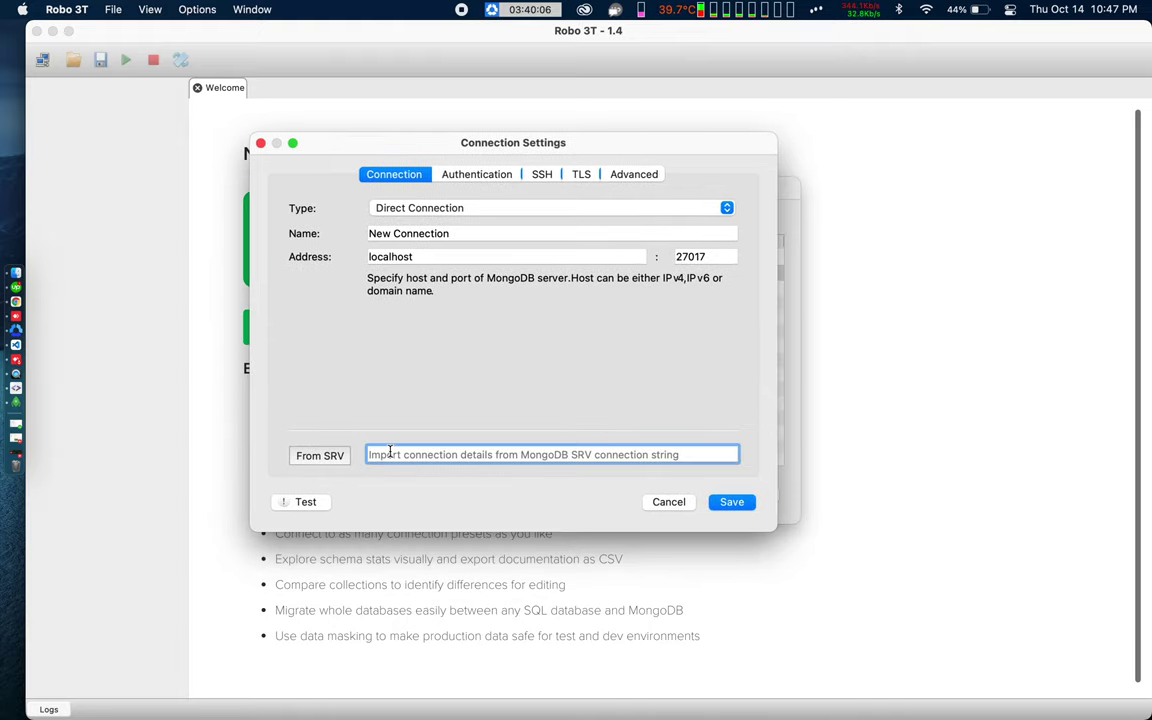
pyautogui.press('super+v')
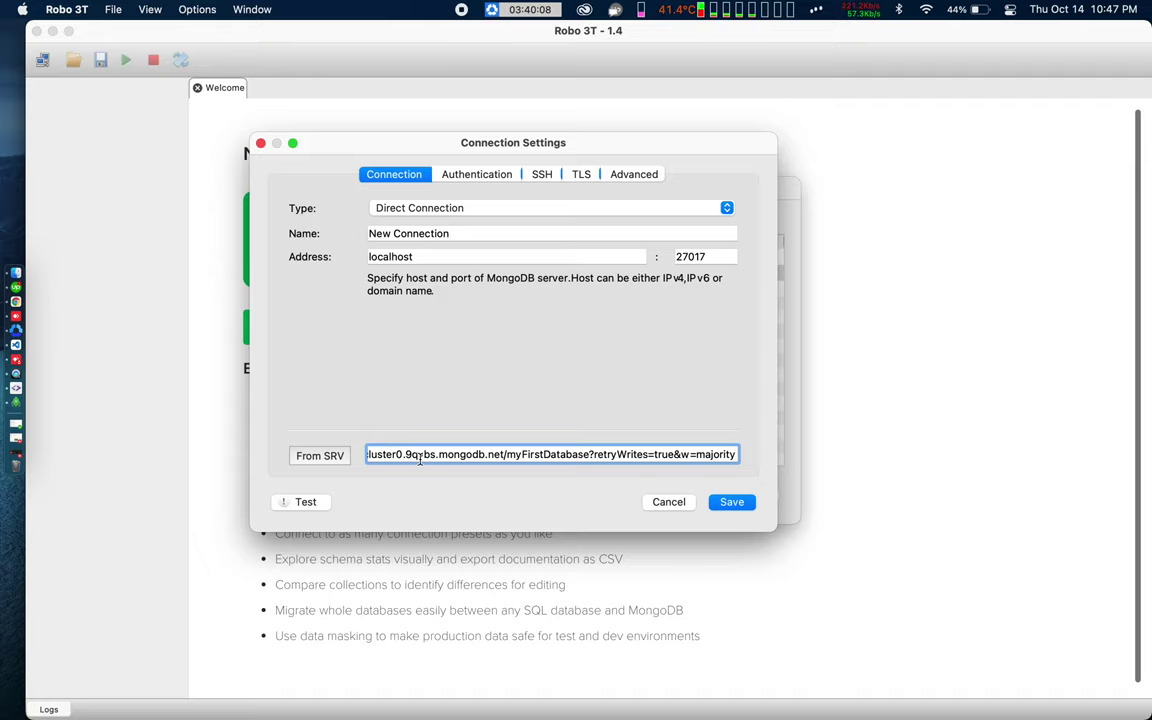
pyautogui.press('super+Left')
pyautogui.click(450, 449)
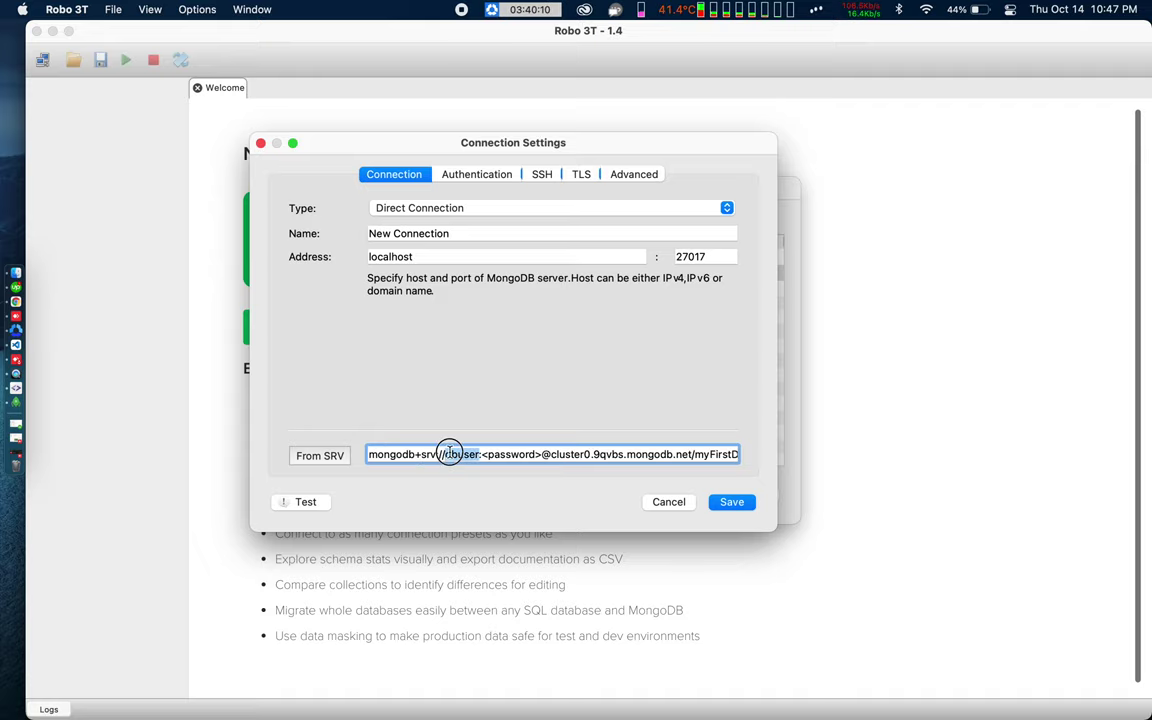
pyautogui.press('super+a')
pyautogui.press('BackSpace')
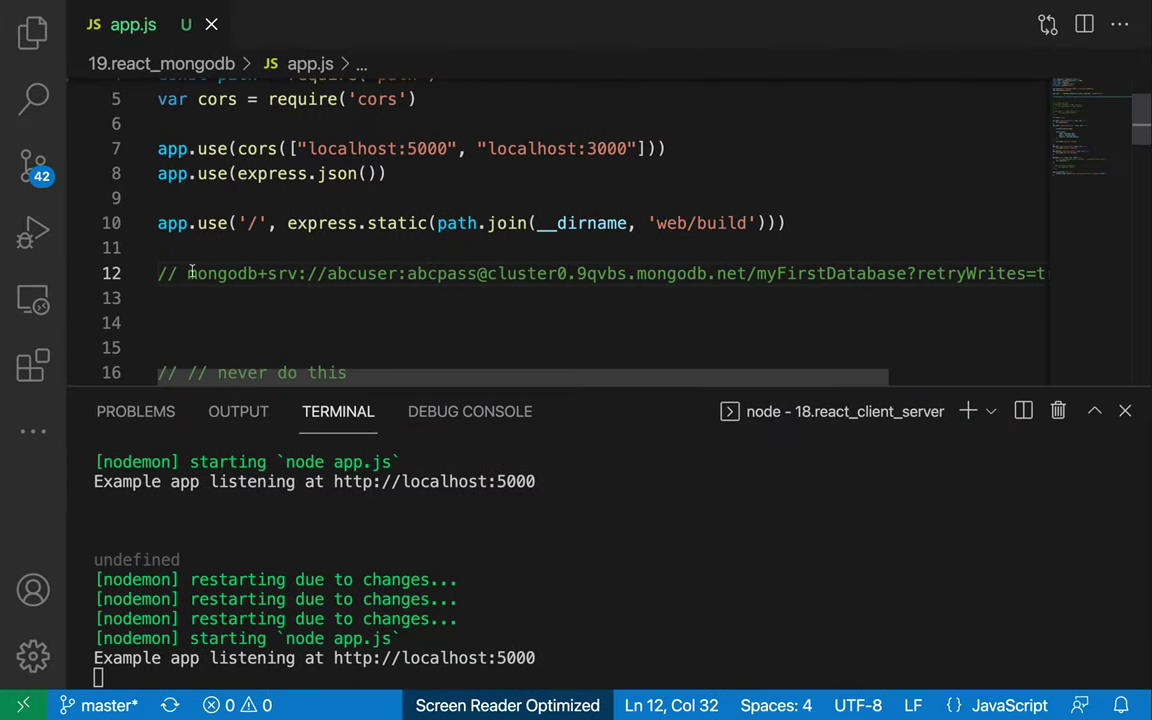
# Copy the line 12 connection string from app.js into the From SRV field and check its user and password.
pyautogui.moveTo(190, 273); pyautogui.dragTo(984, 290)
pyautogui.hscroll(3, 984, 290)
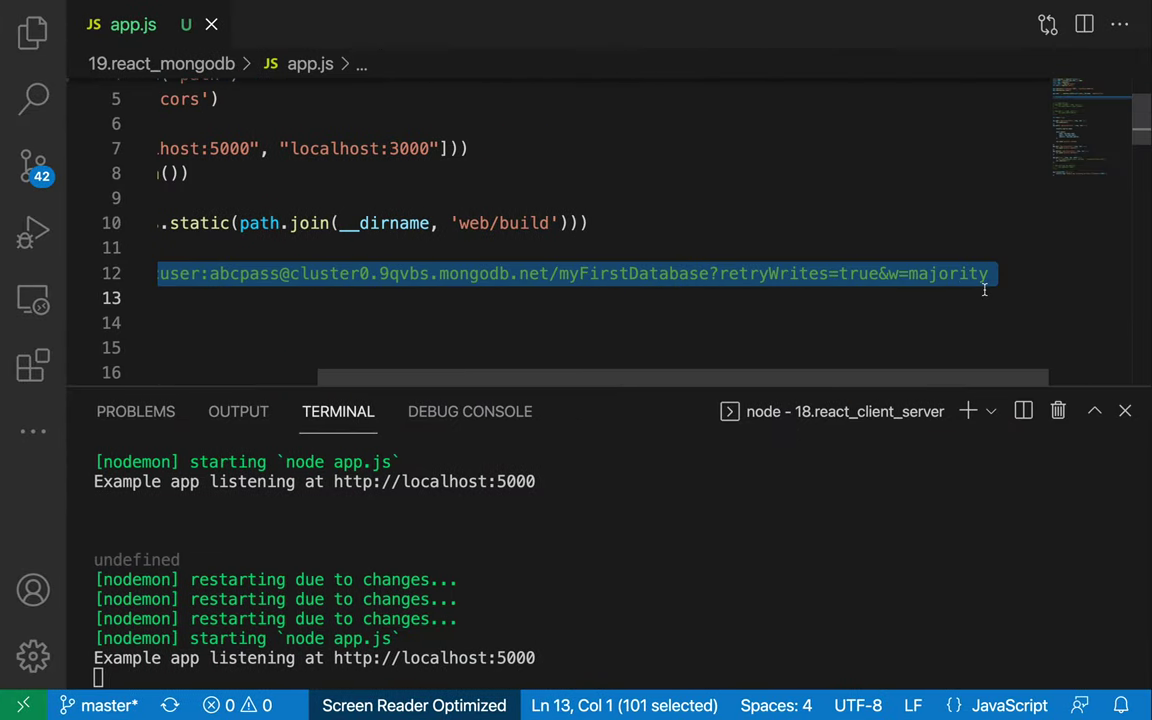
pyautogui.hotkey('ctrl', 'Left')
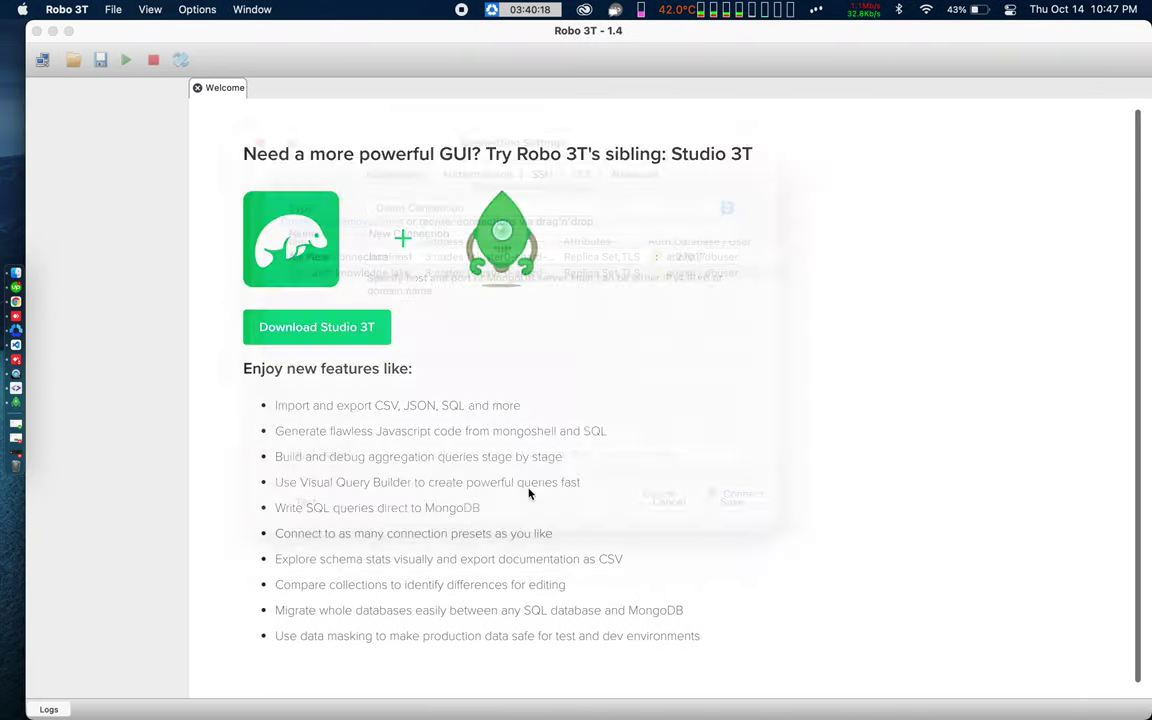
pyautogui.press('super+v')
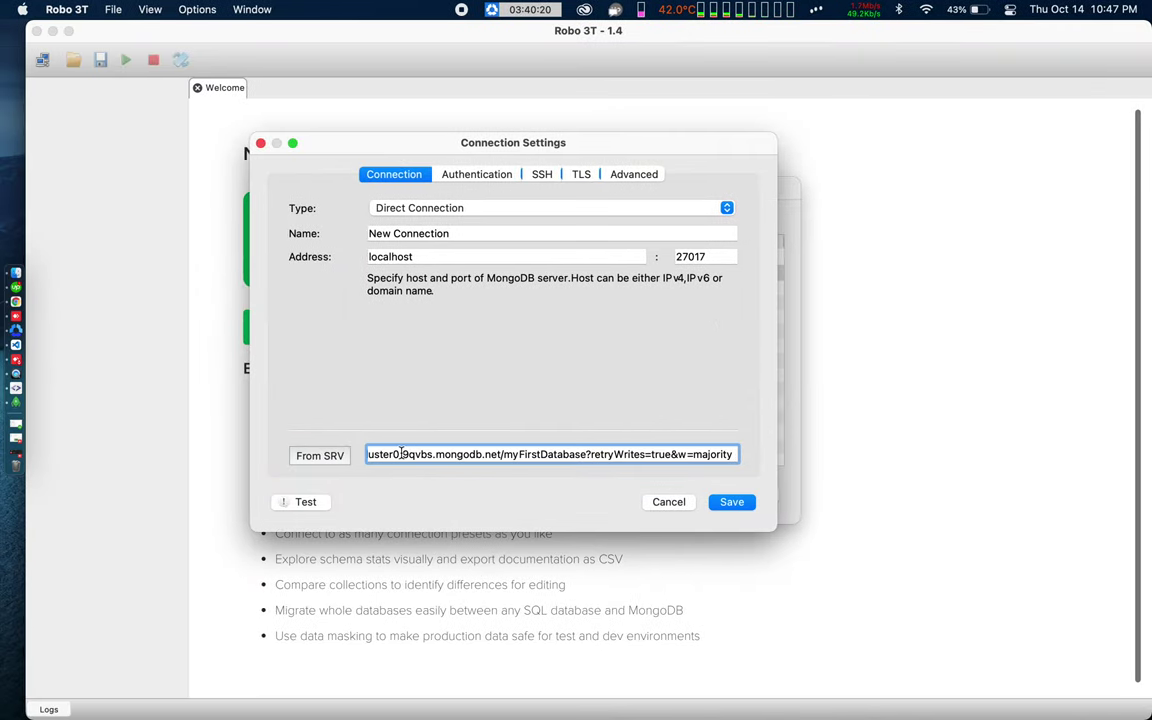
pyautogui.press('super+Left')
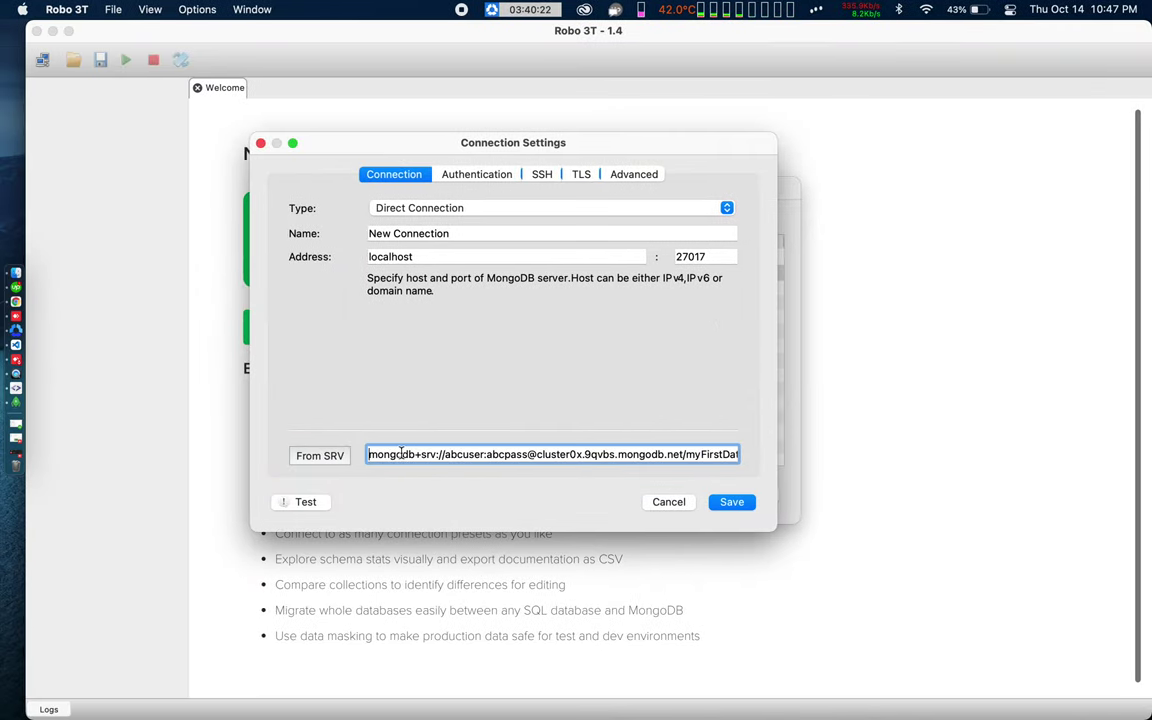
pyautogui.doubleClick(461, 454)
pyautogui.doubleClick(513, 454)
# Import from SRV, correct myFirstdatabase to myFirstDatabase, and retry; each attempt fails with a DNS lookup error.
pyautogui.click(316, 456)
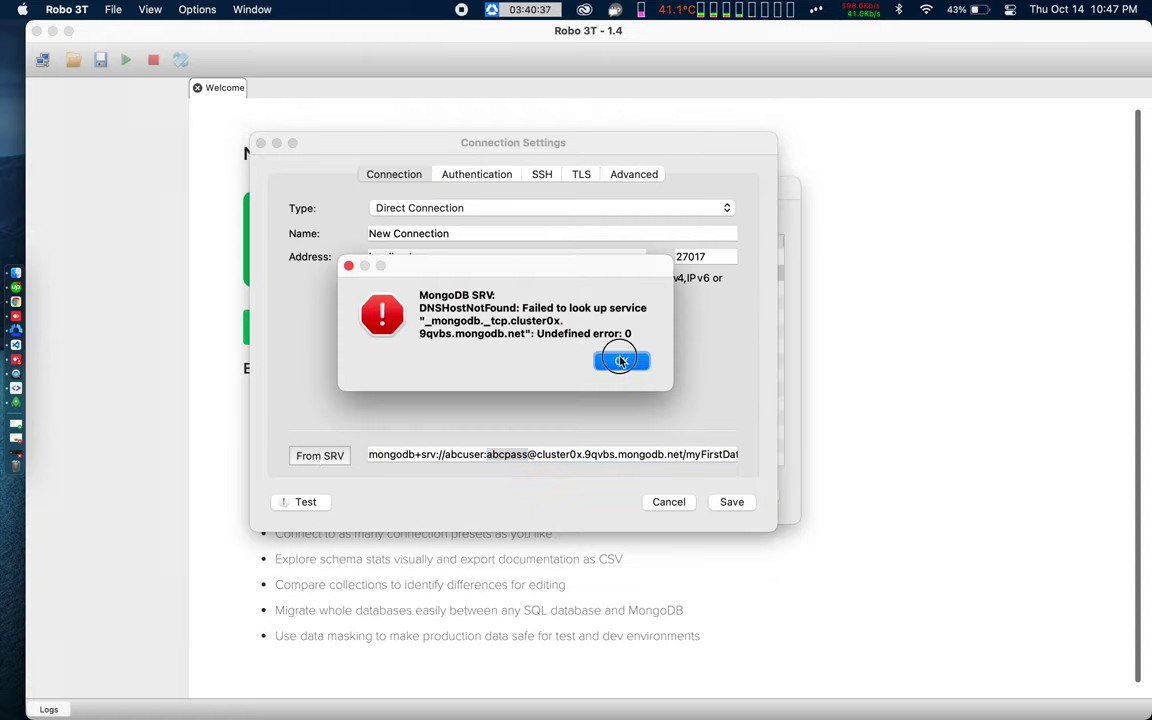
pyautogui.click(619, 360)
pyautogui.click(543, 455)
pyautogui.press('super+Right')
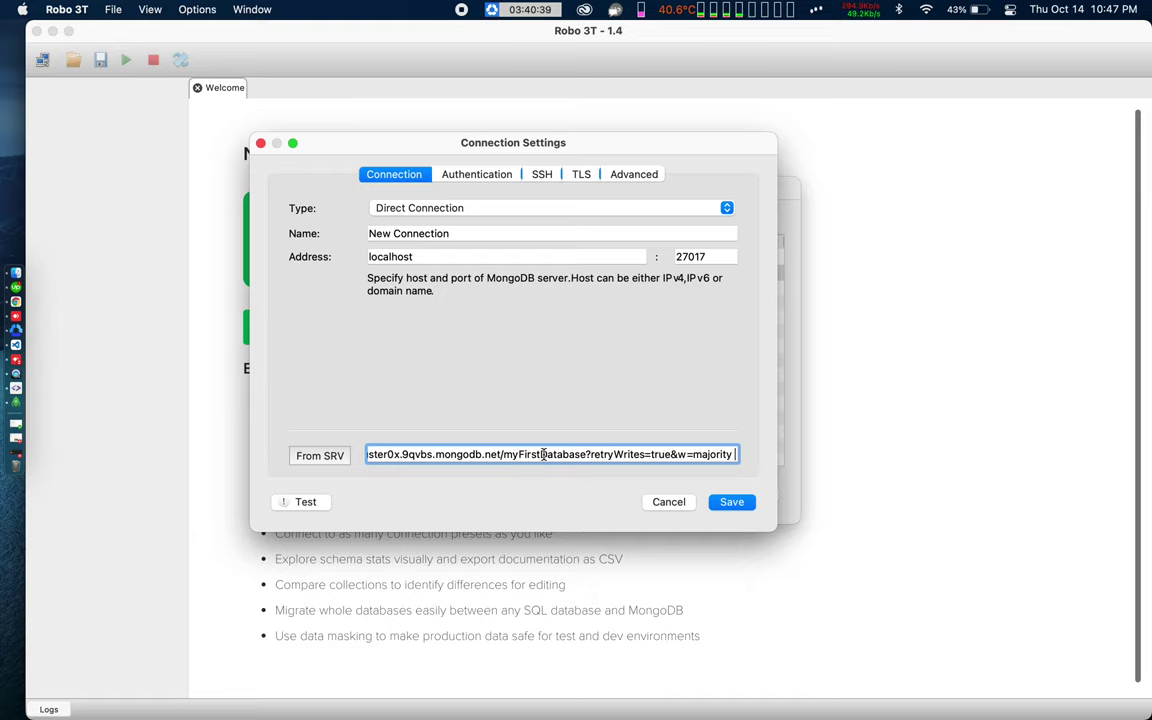
pyautogui.click(543, 455)
pyautogui.press('BackSpace')
pyautogui.write('D')
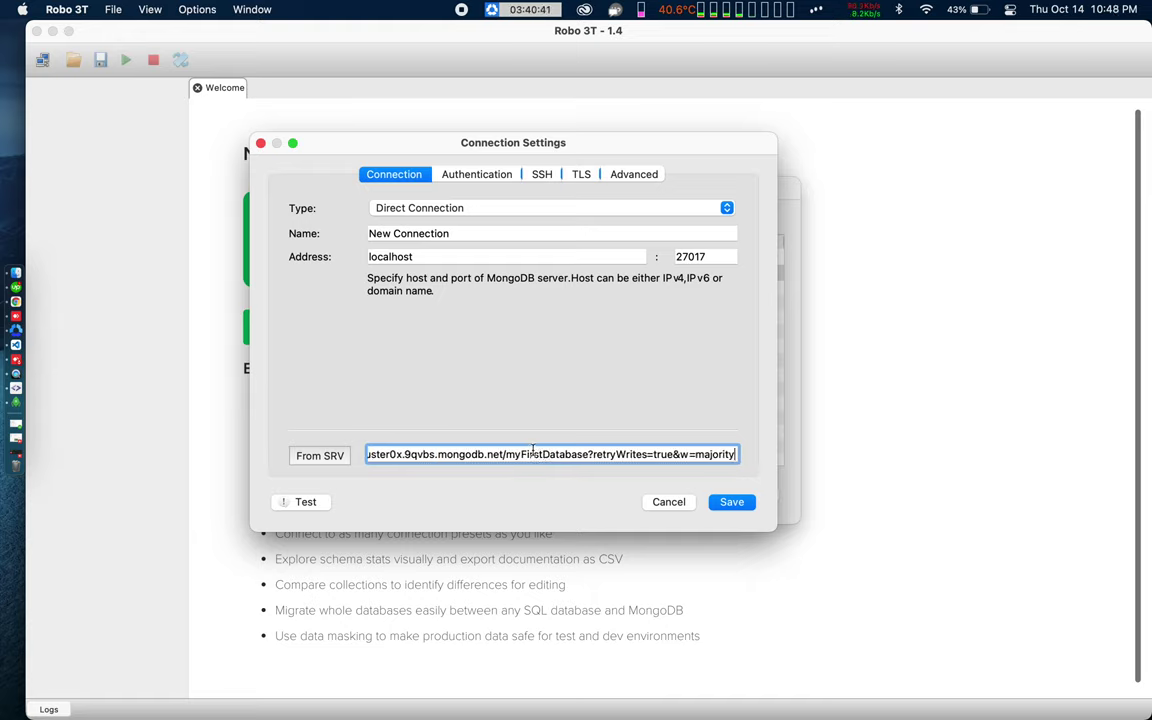
pyautogui.click(328, 456)
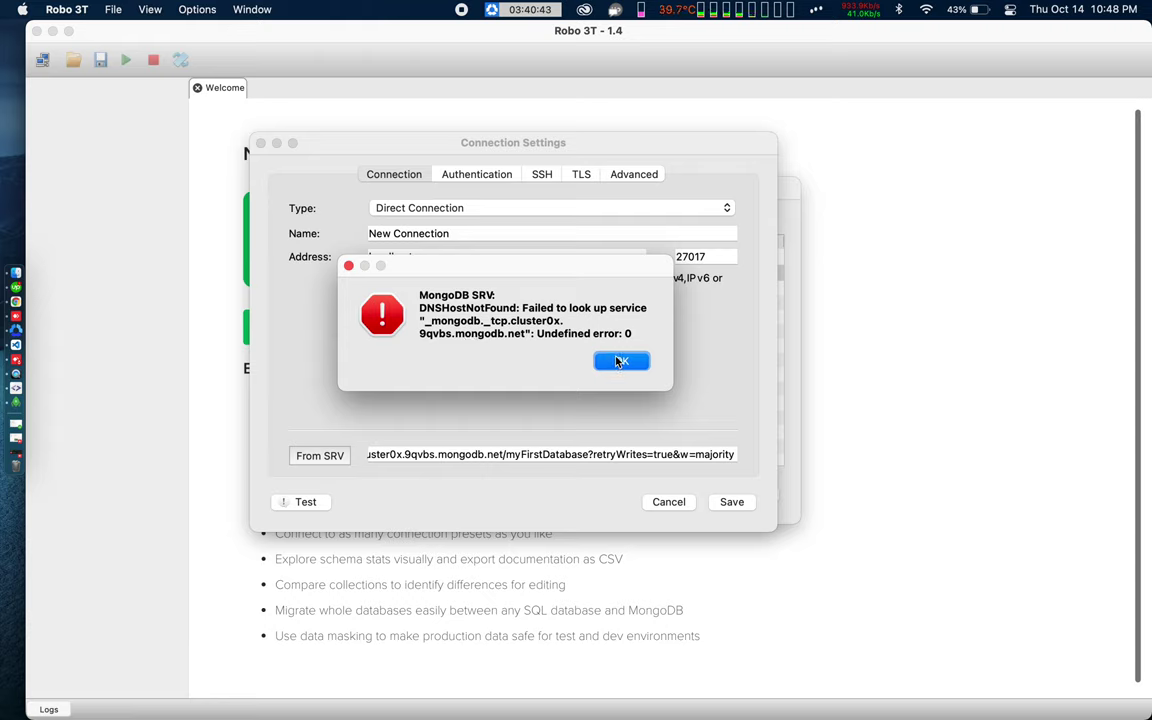
pyautogui.click(622, 364)
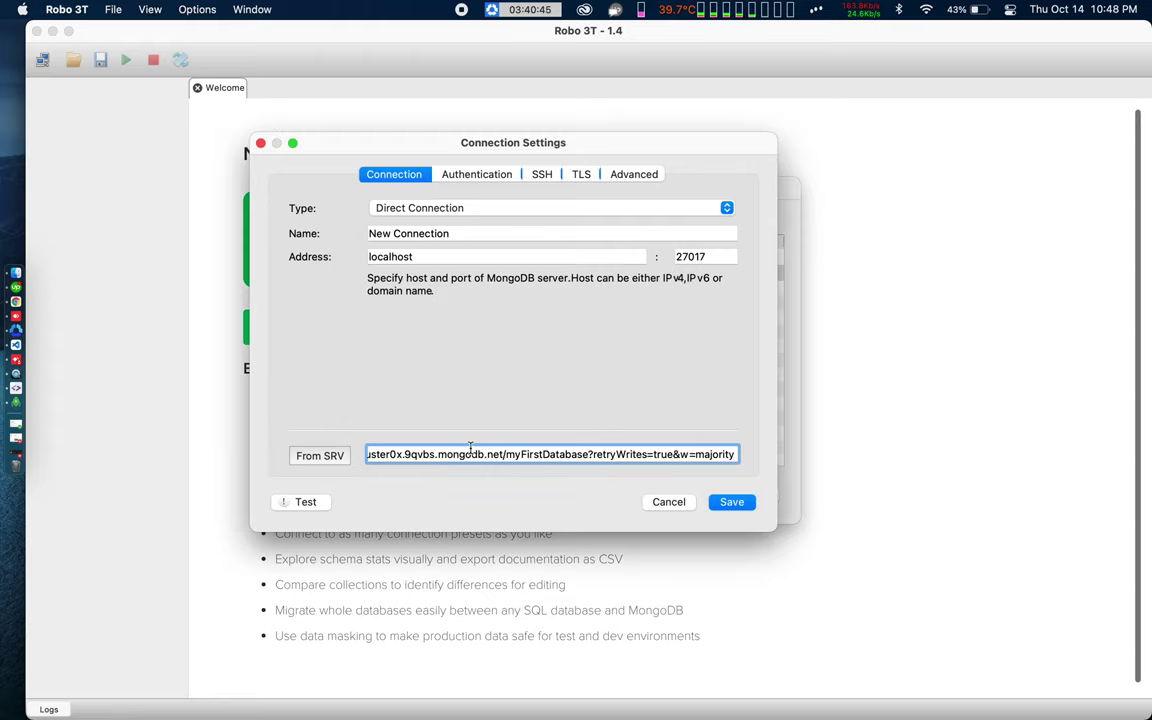
pyautogui.press('Home')
pyautogui.click(322, 461)
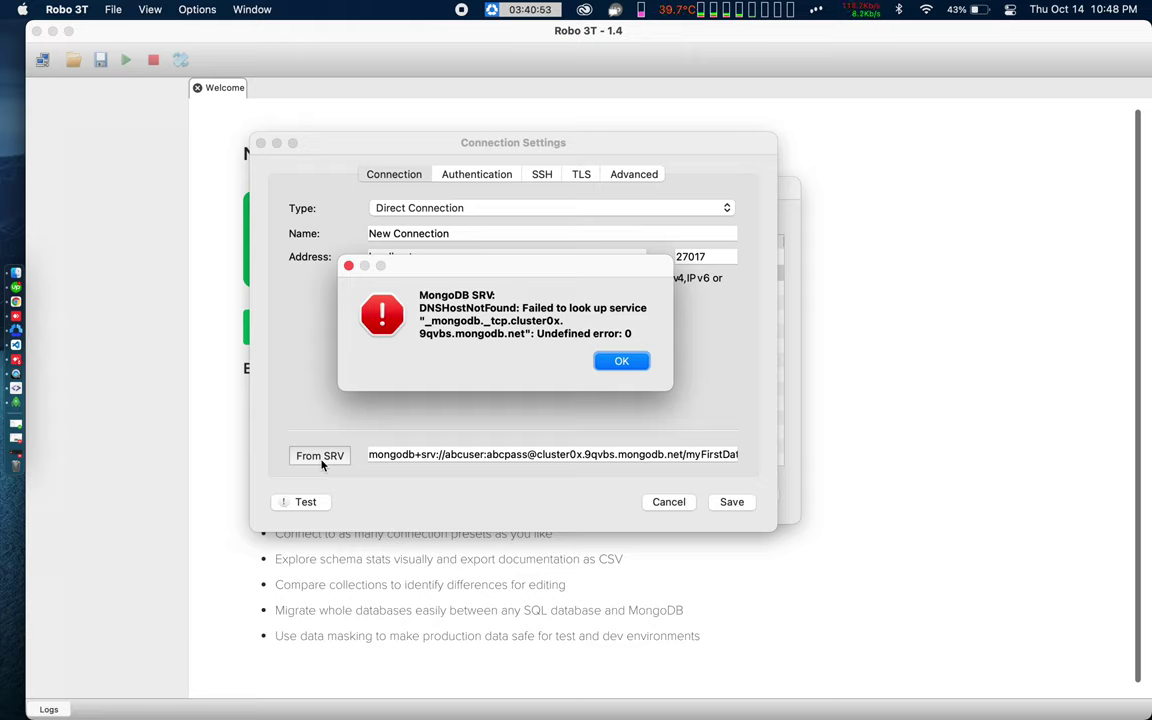
pyautogui.press('Return')
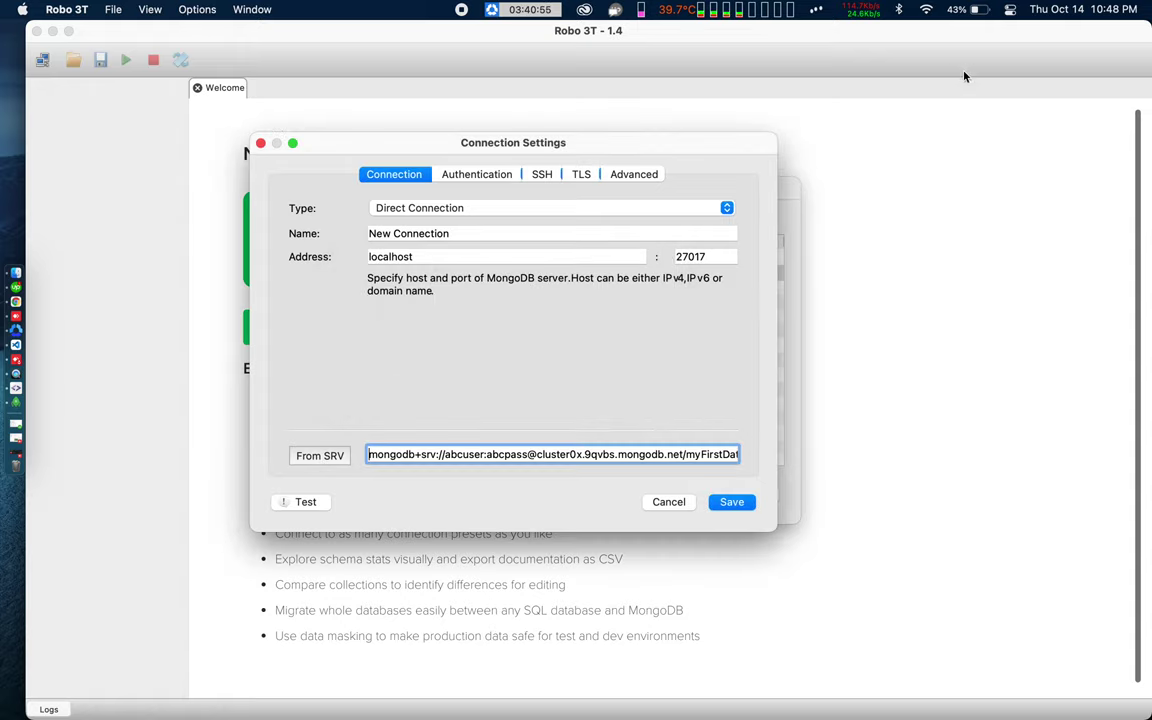
# Verify internet access with a throwaway 'dfdsfsdf' search in a new browser tab.
pyautogui.hotkey('ctrl', 'Right')
pyautogui.hotkey('ctrl', 'Right')
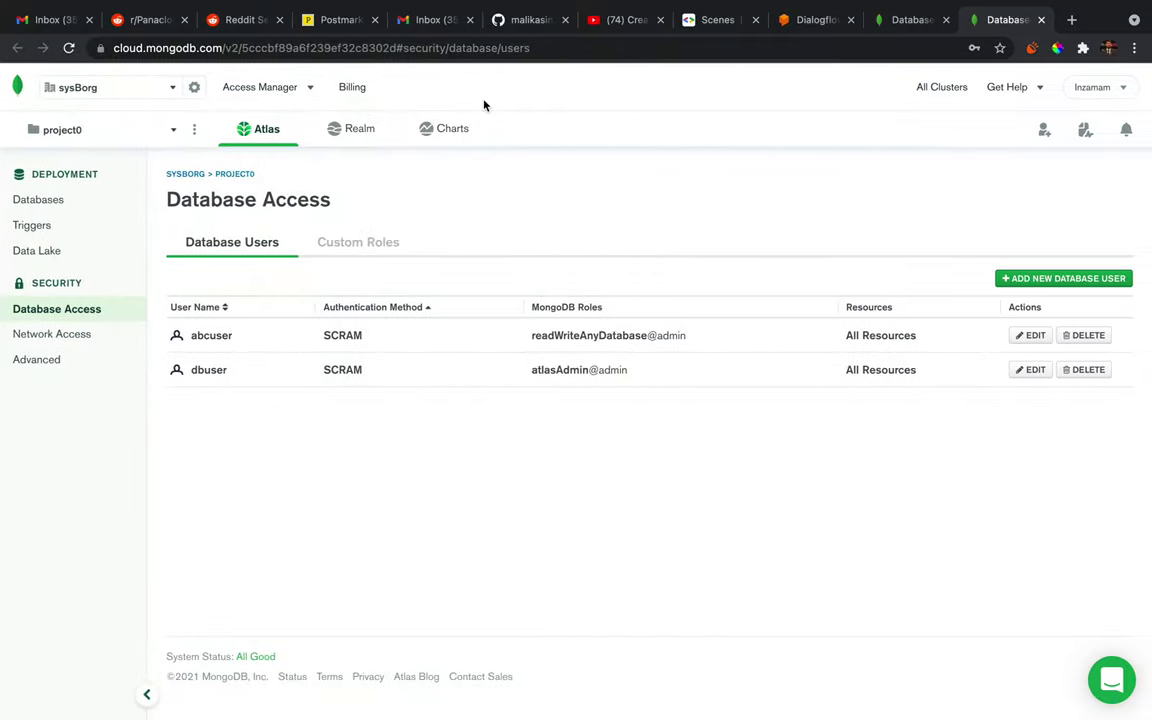
pyautogui.press('super+t')
pyautogui.write('dfdsfsdf')
pyautogui.press('Return')
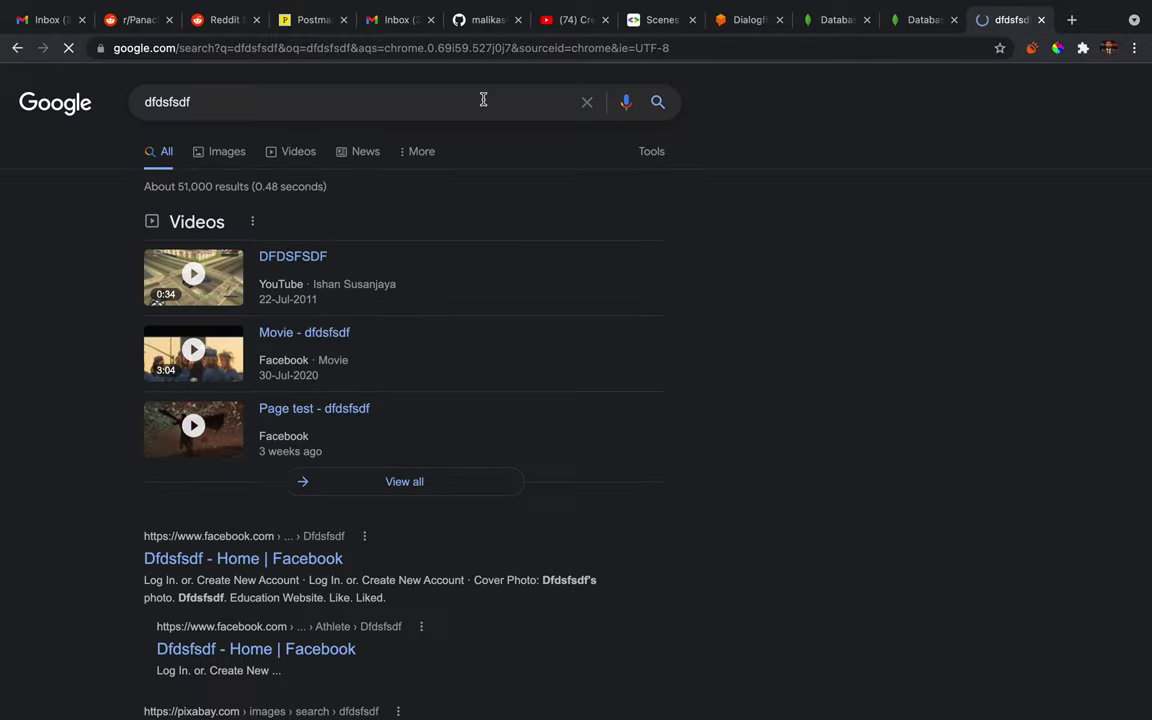
pyautogui.press('super+w')
pyautogui.hotkey('ctrl', 'Left')
pyautogui.hotkey('ctrl', 'Left')
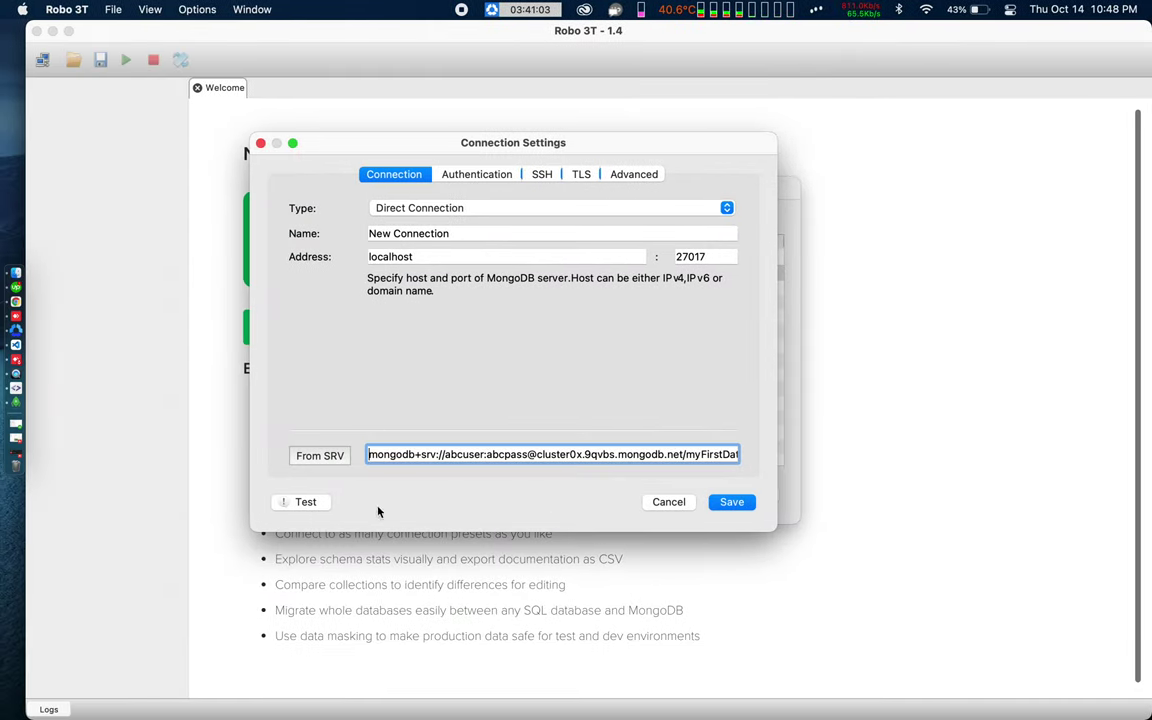
# Test the connection and retry the SRV import, which fails again, then clear the field.
pyautogui.click(306, 503)
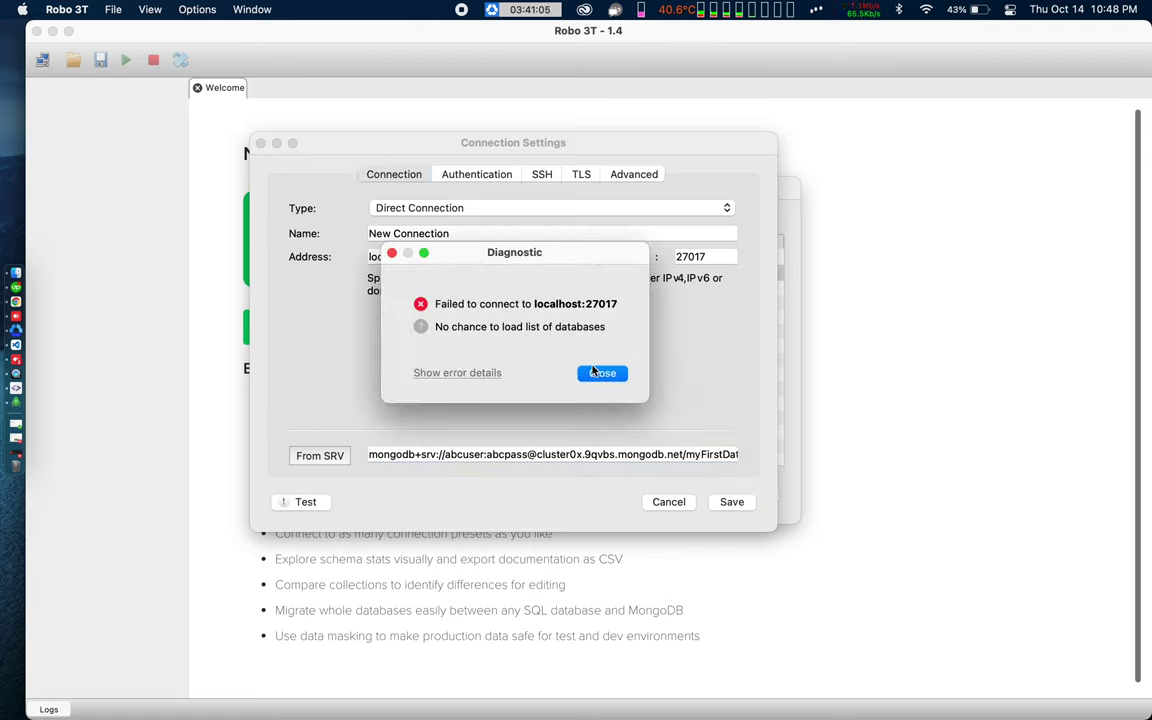
pyautogui.click(600, 372)
pyautogui.moveTo(604, 450); pyautogui.dragTo(367, 452)
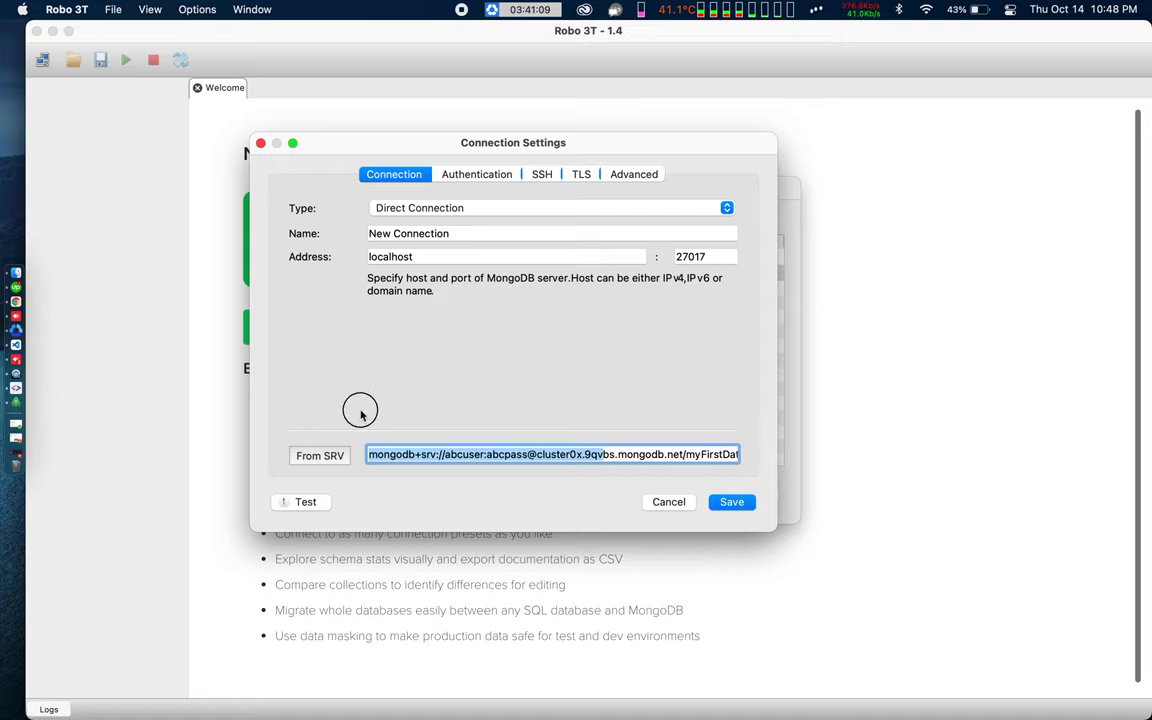
pyautogui.click(319, 457)
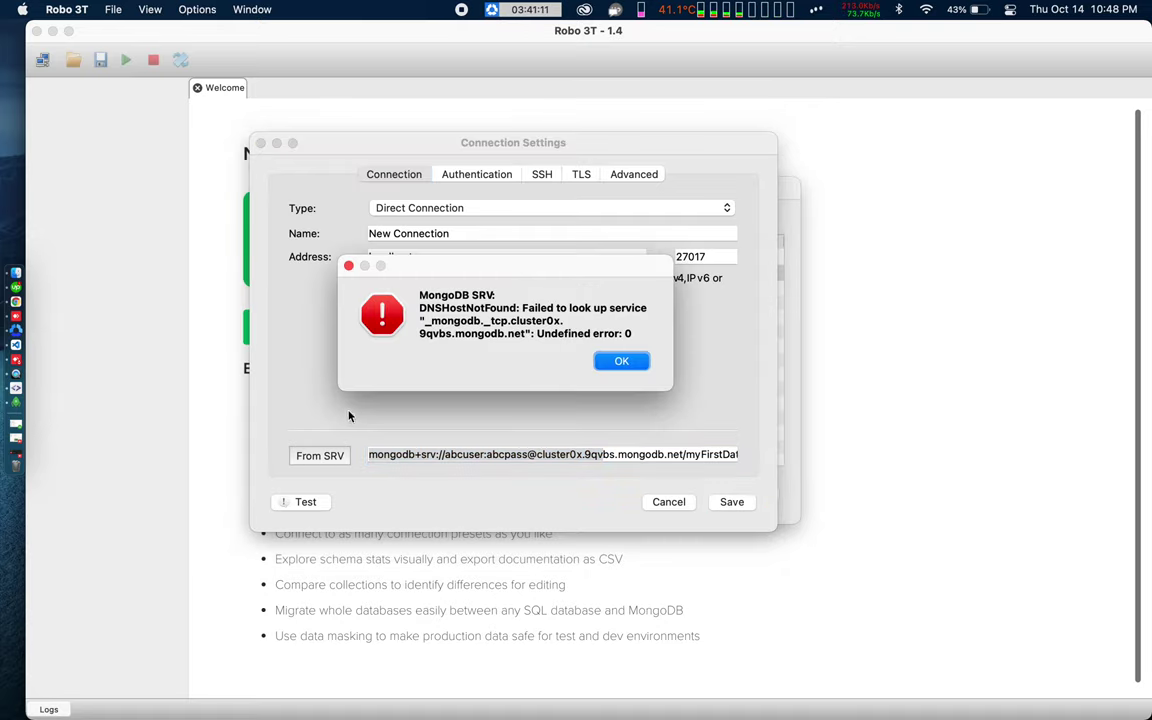
pyautogui.click(648, 362)
pyautogui.press('super+a')
pyautogui.press('BackSpace')
pyautogui.hotkey('ctrl', 'Right')
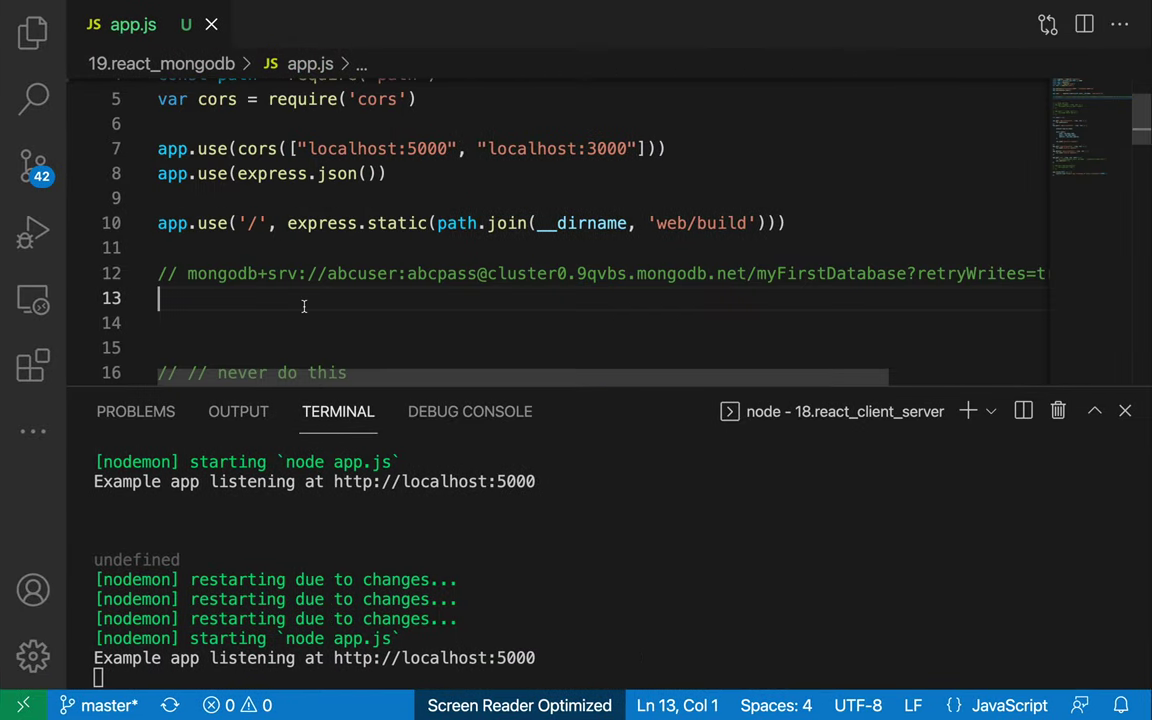
# Zoom out and import the connection string trimmed at myFirstDatabase into Robo 3T.
pyautogui.click(187, 273)
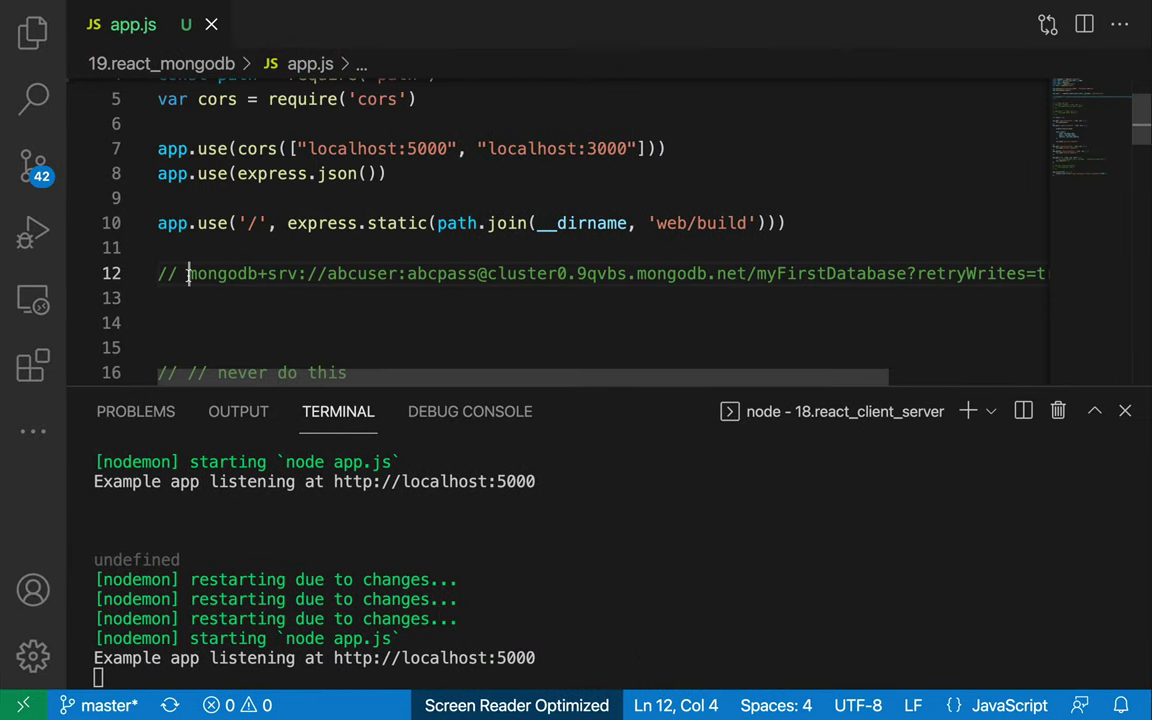
pyautogui.press('super+minus')
pyautogui.press('super+minus')
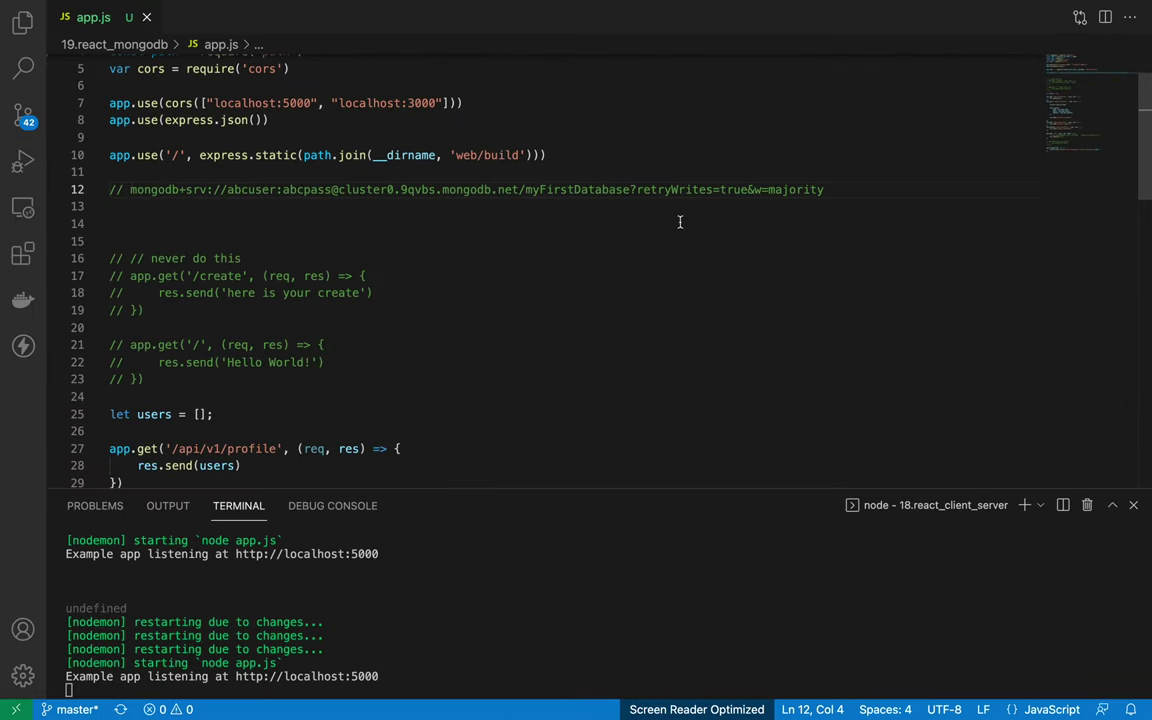
pyautogui.keyDown('shift'); pyautogui.click(631, 190); pyautogui.keyUp('shift')
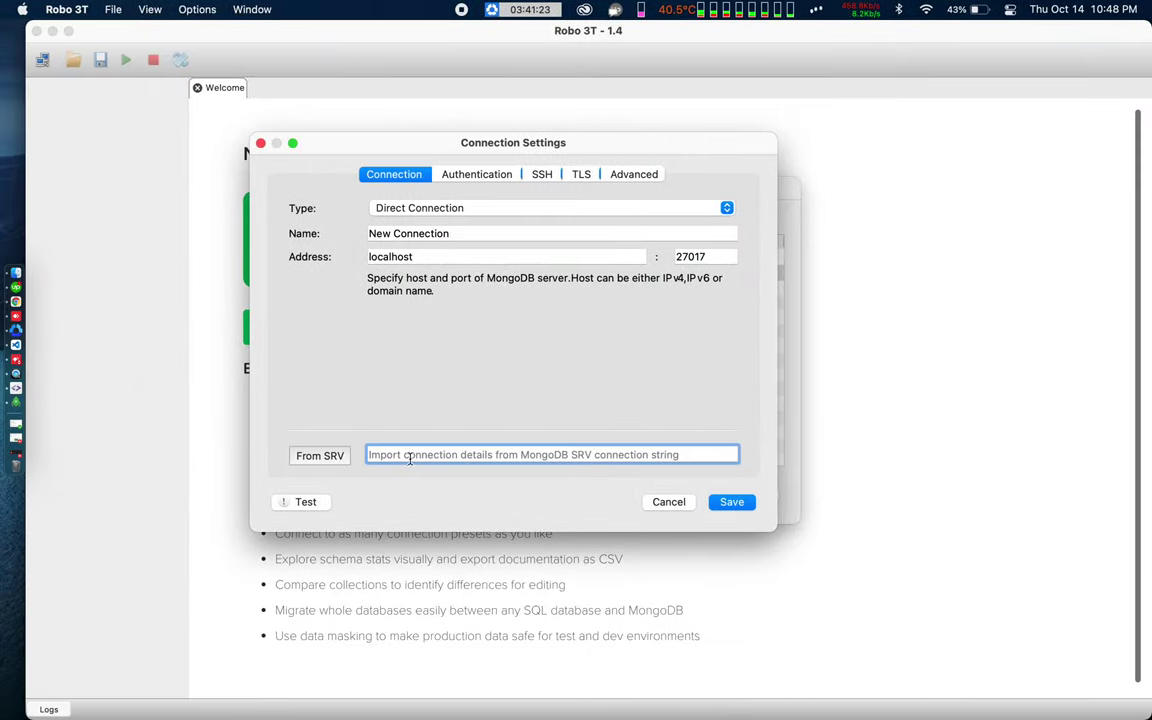
pyautogui.press('super+v')
pyautogui.click(337, 462)
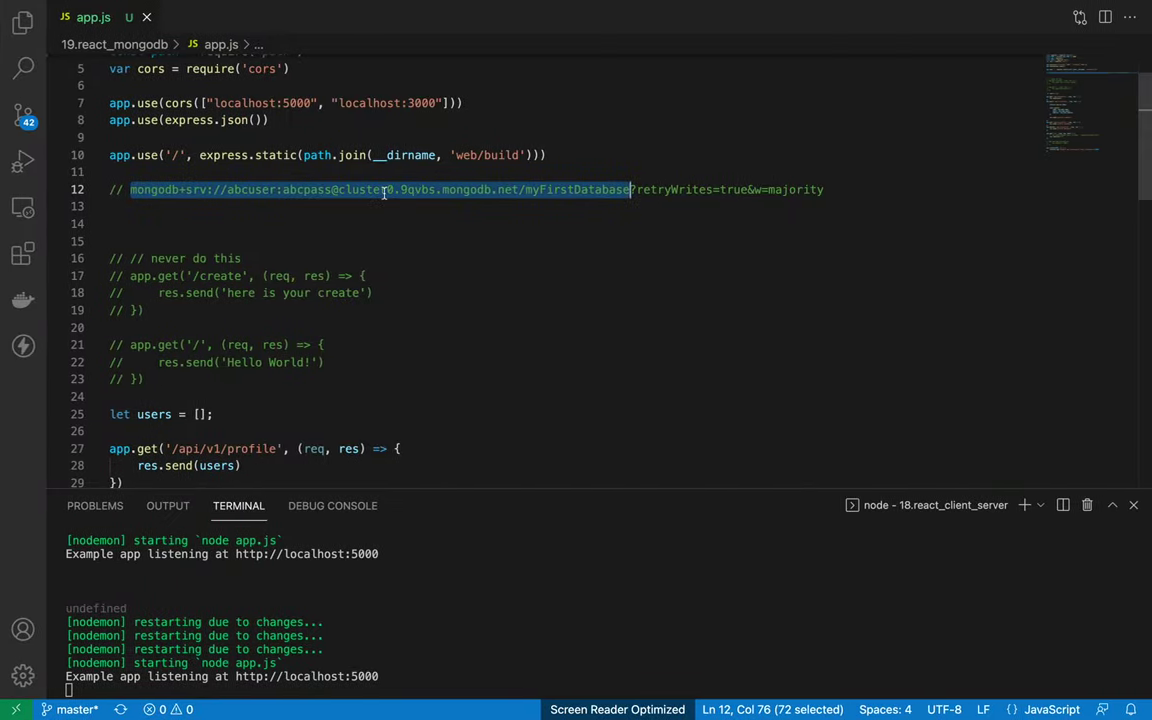
# Select the full mongodb+srv connection string on line 12 of app.js.
pyautogui.click(128, 207)
pyautogui.moveTo(494, 190); pyautogui.dragTo(841, 194)
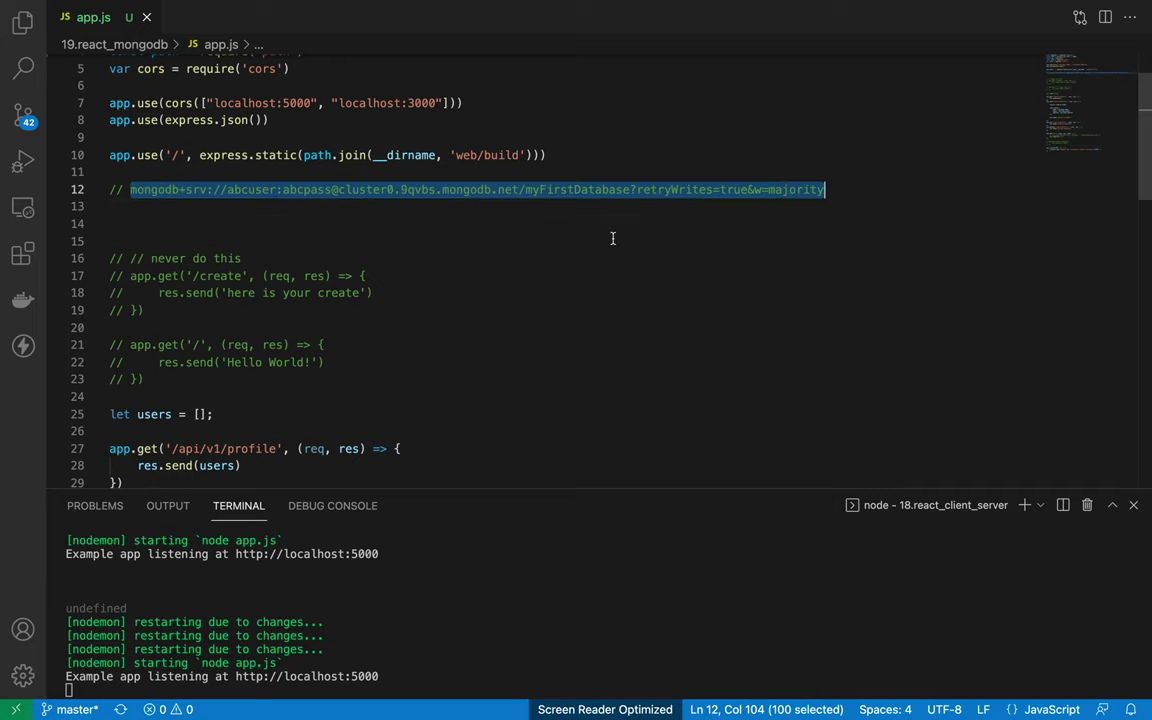
pyautogui.press('super+Tab')
# Discard the old settings and create a new connection imported from the Atlas SRV string.
pyautogui.tripleClick(425, 457)
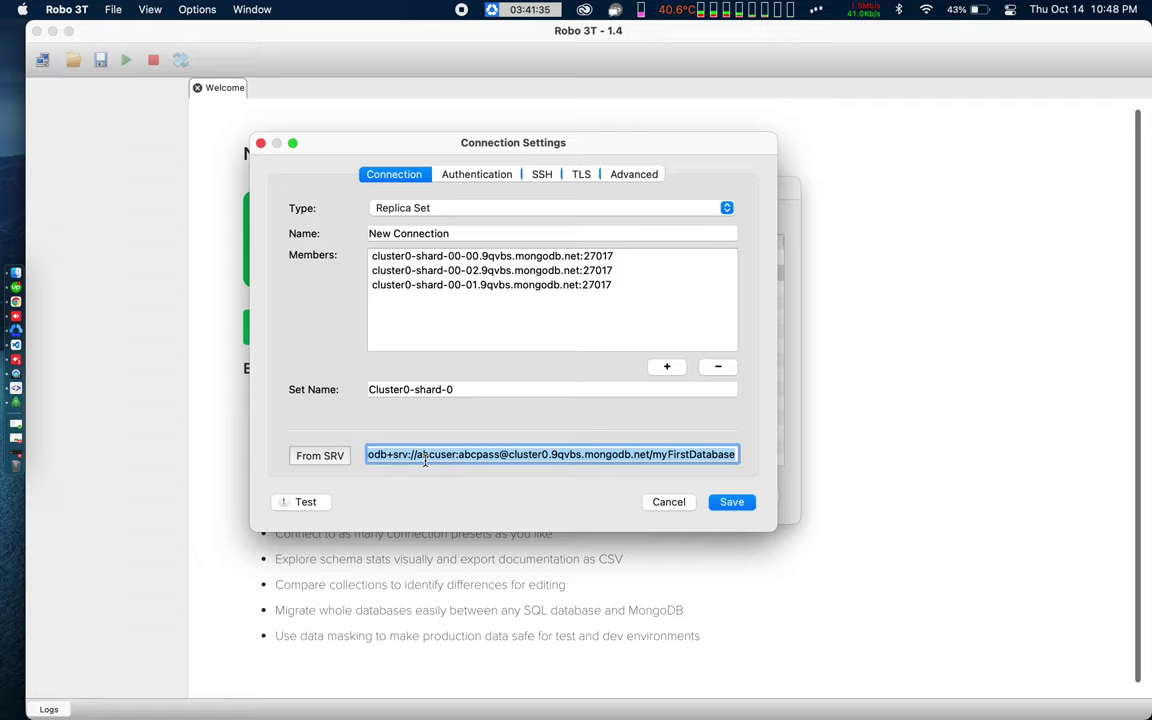
pyautogui.press('super+v')
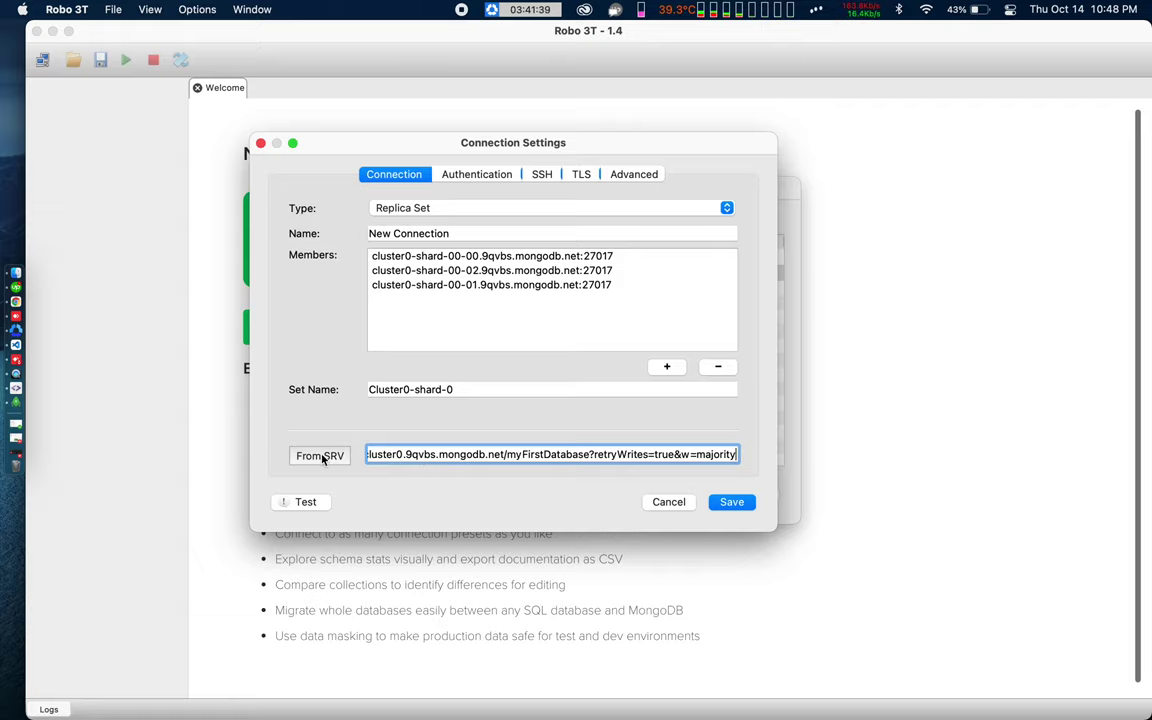
pyautogui.click(668, 501)
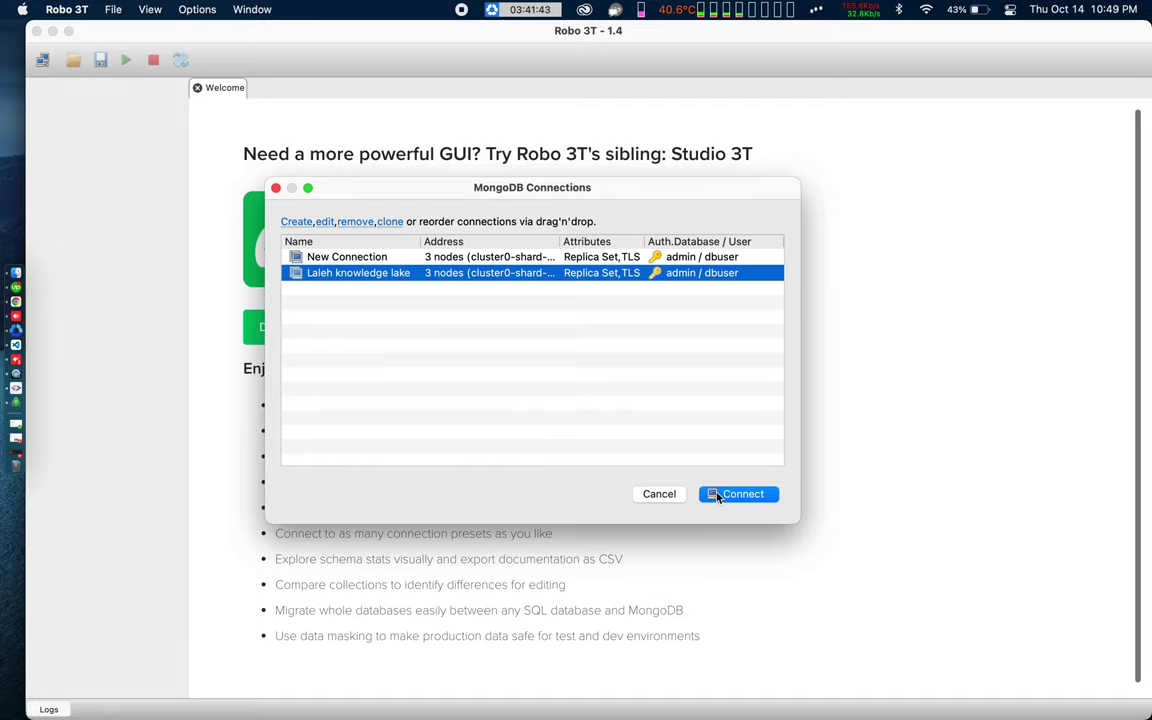
pyautogui.click(294, 221)
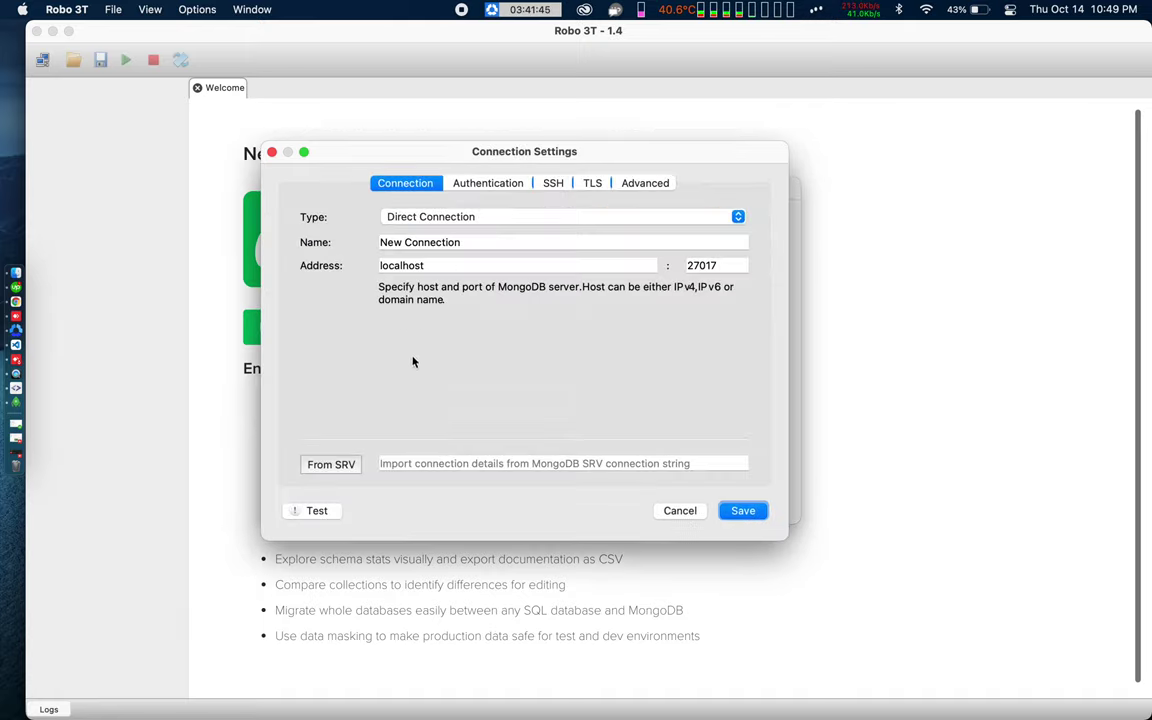
pyautogui.click(395, 462)
pyautogui.press('super+v')
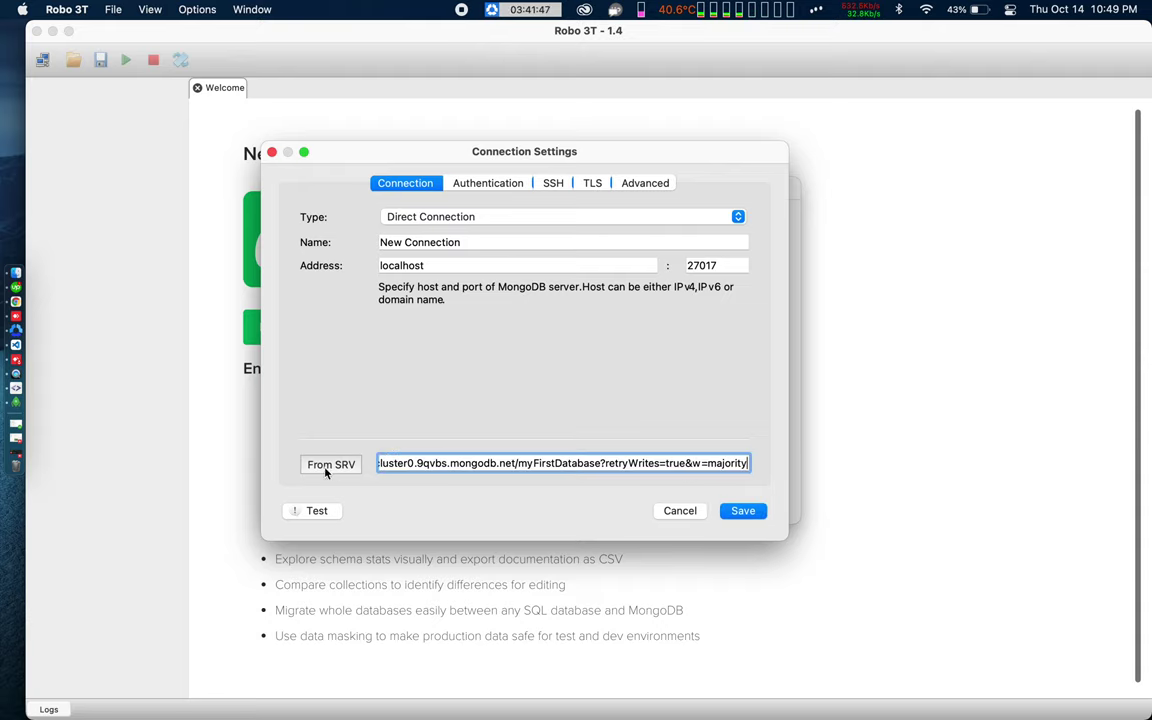
pyautogui.click(325, 470)
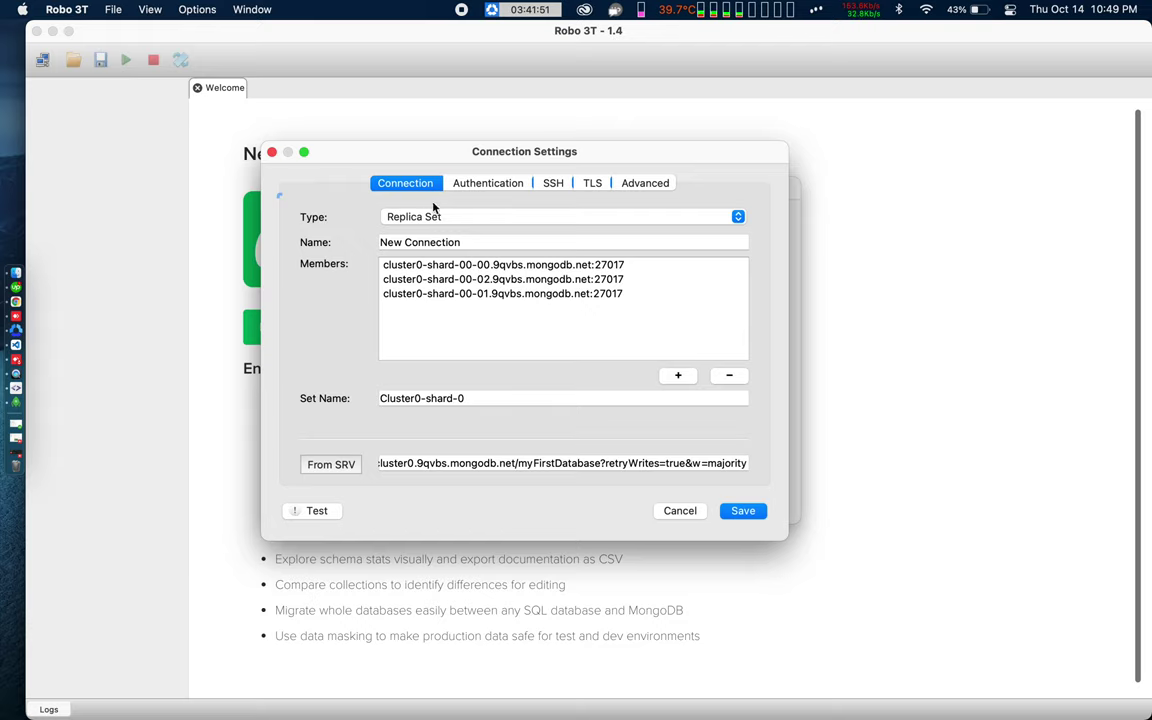
# Rename the connection to 'My data base saylani' and save it.
pyautogui.click(385, 243)
pyautogui.press('super+a')
pyautogui.press('BackSpace')
pyautogui.write('My')
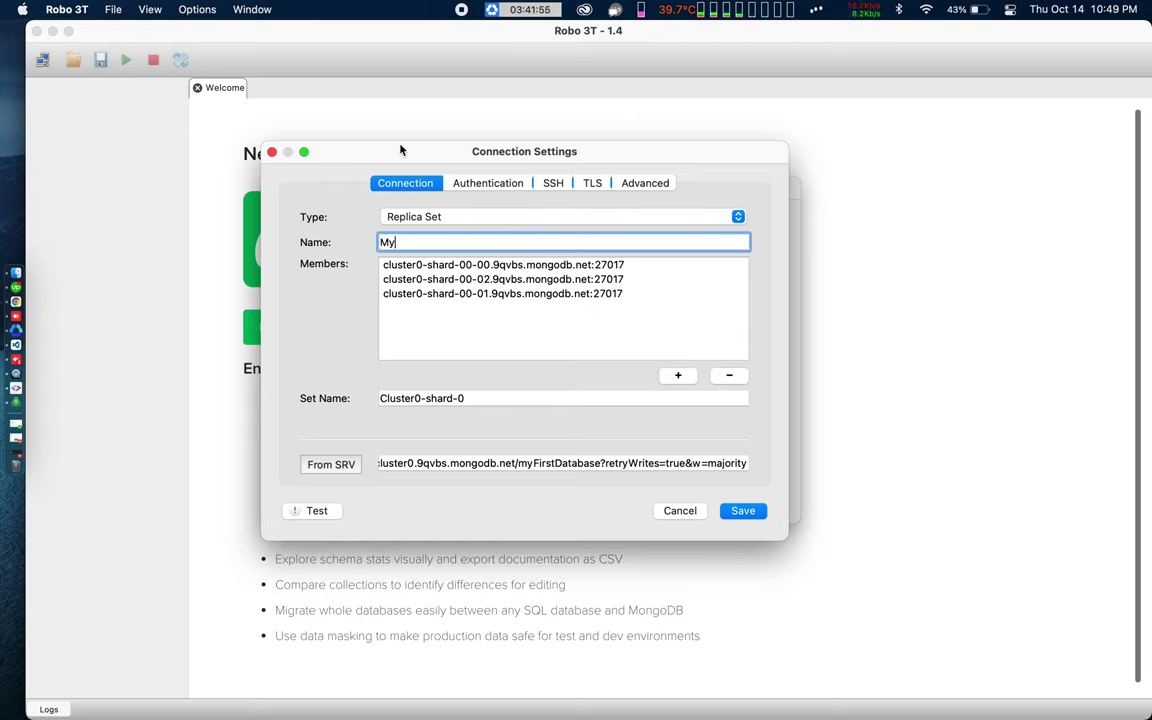
pyautogui.write(' data base saylani')
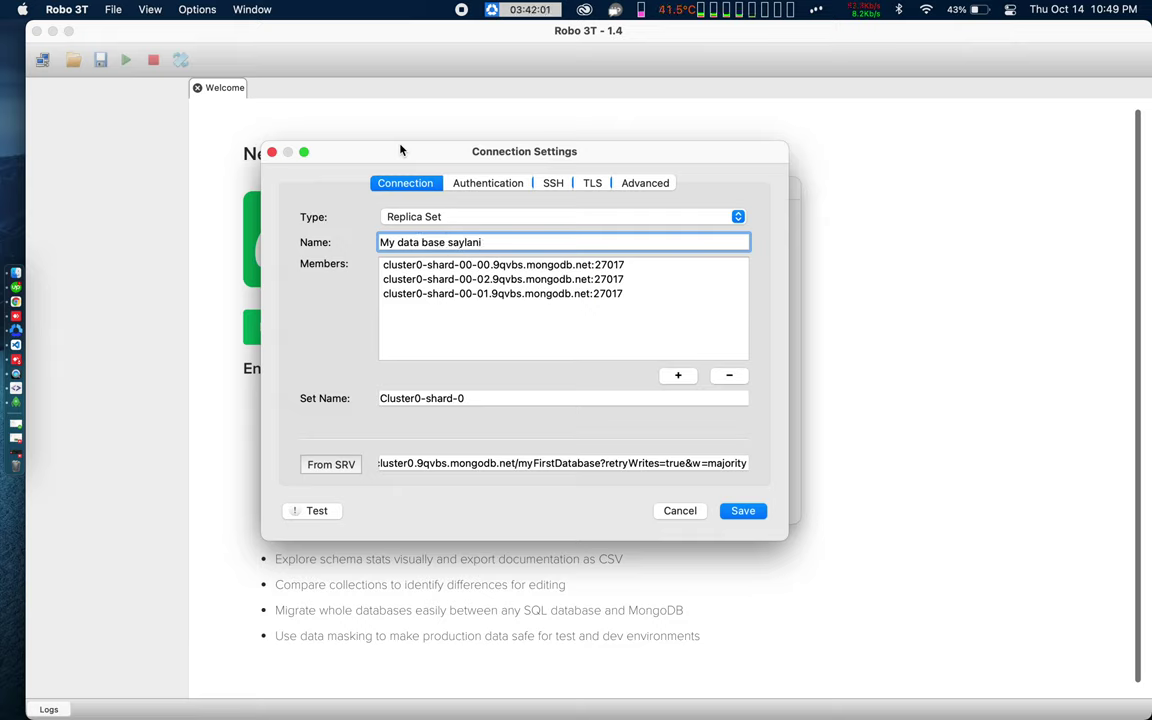
pyautogui.click(741, 511)
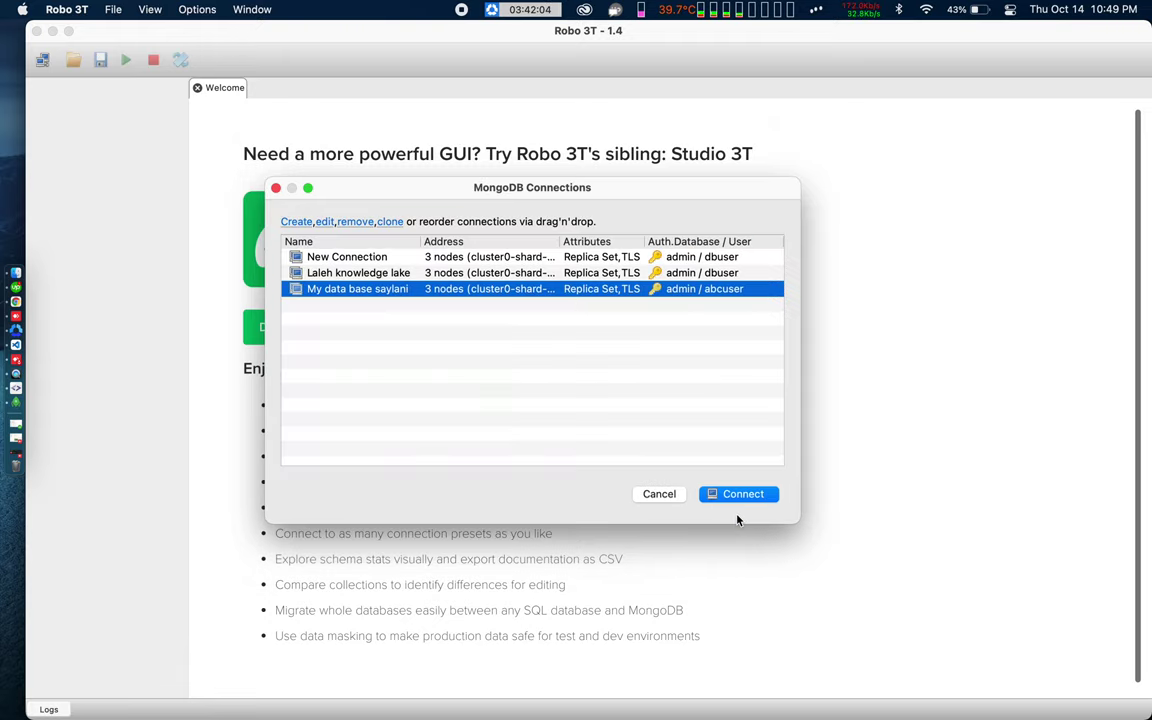
# Connect to My data base saylani and expand abc-database to view its contents.
pyautogui.click(340, 291)
pyautogui.doubleClick(340, 291)
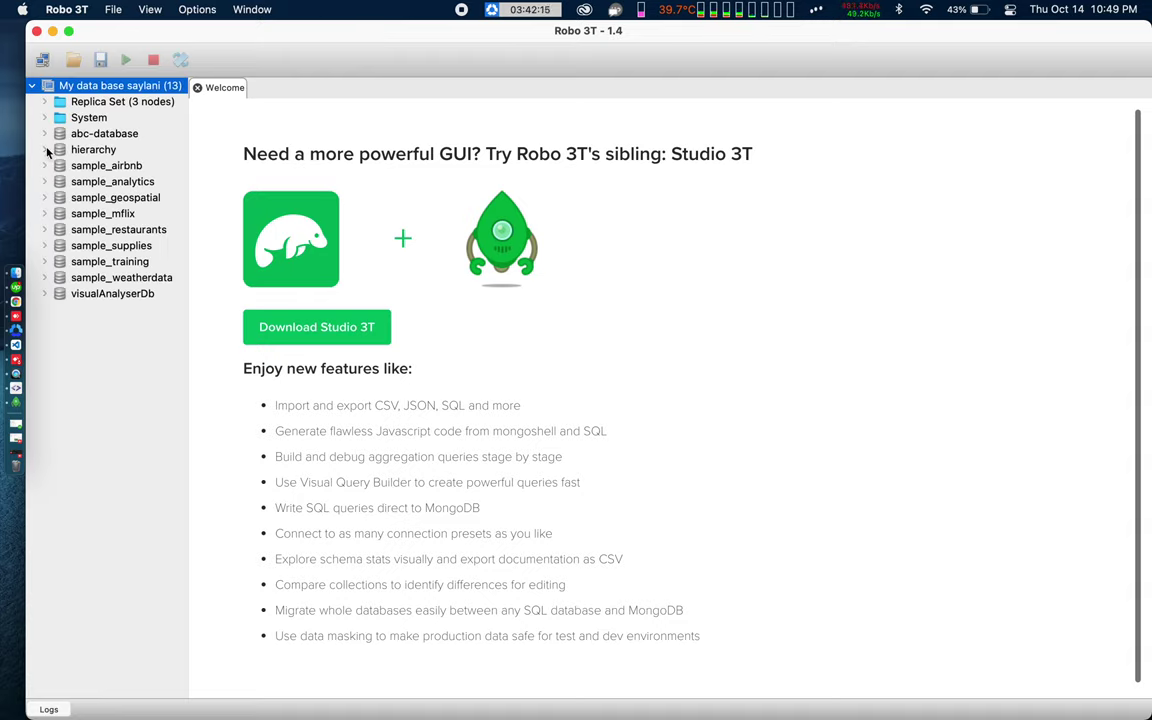
pyautogui.click(45, 150)
pyautogui.click(44, 147)
pyautogui.click(45, 134)
# Compare the myFirstDatabase name in app.js with the databases listed in Robo 3T.
pyautogui.hotkey('ctrl', 'Right')
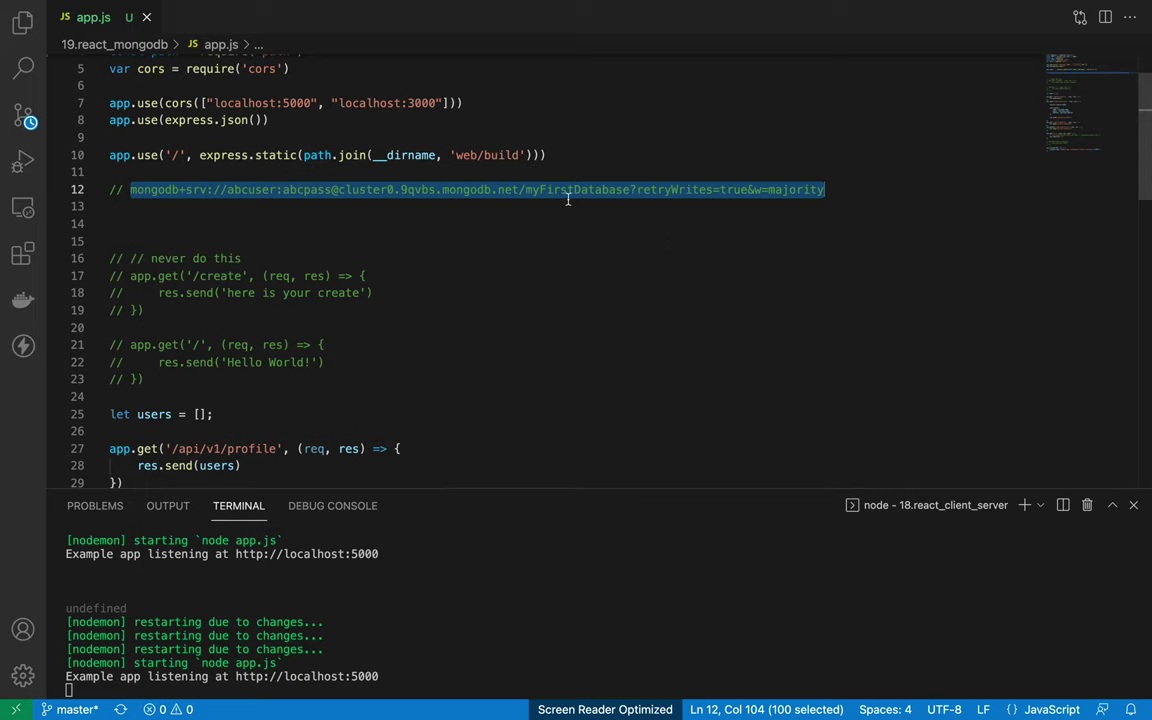
pyautogui.doubleClick(575, 189)
pyautogui.hotkey('ctrl', 'Left')
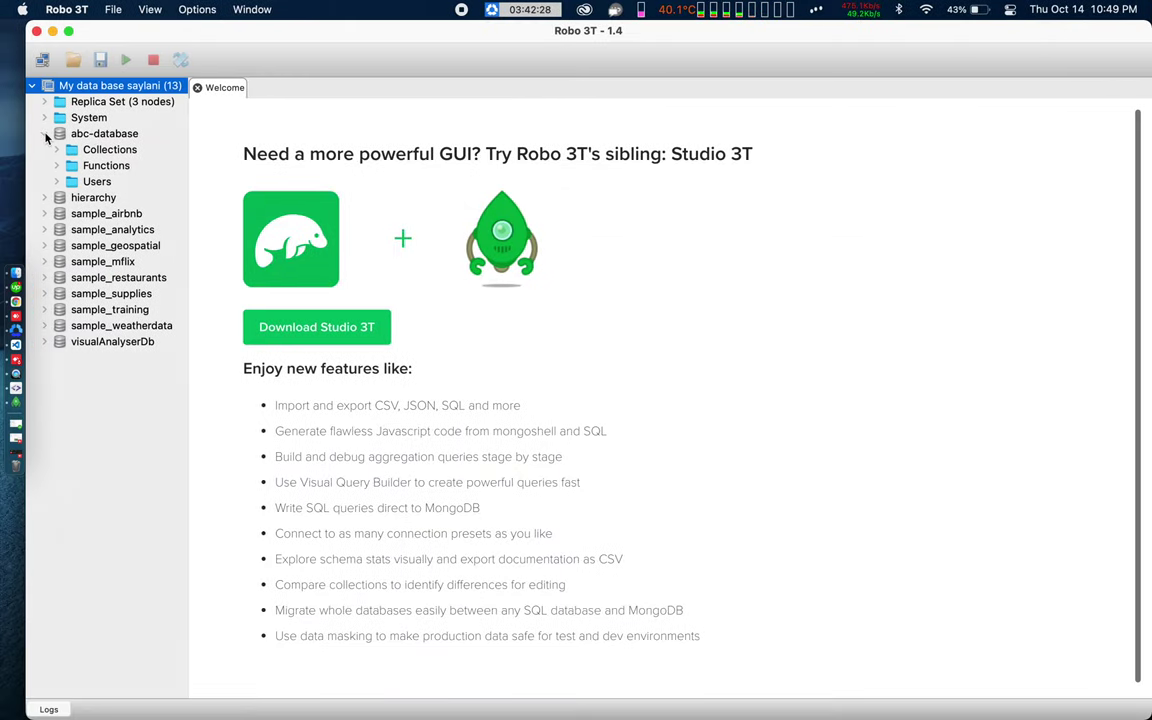
pyautogui.click(45, 134)
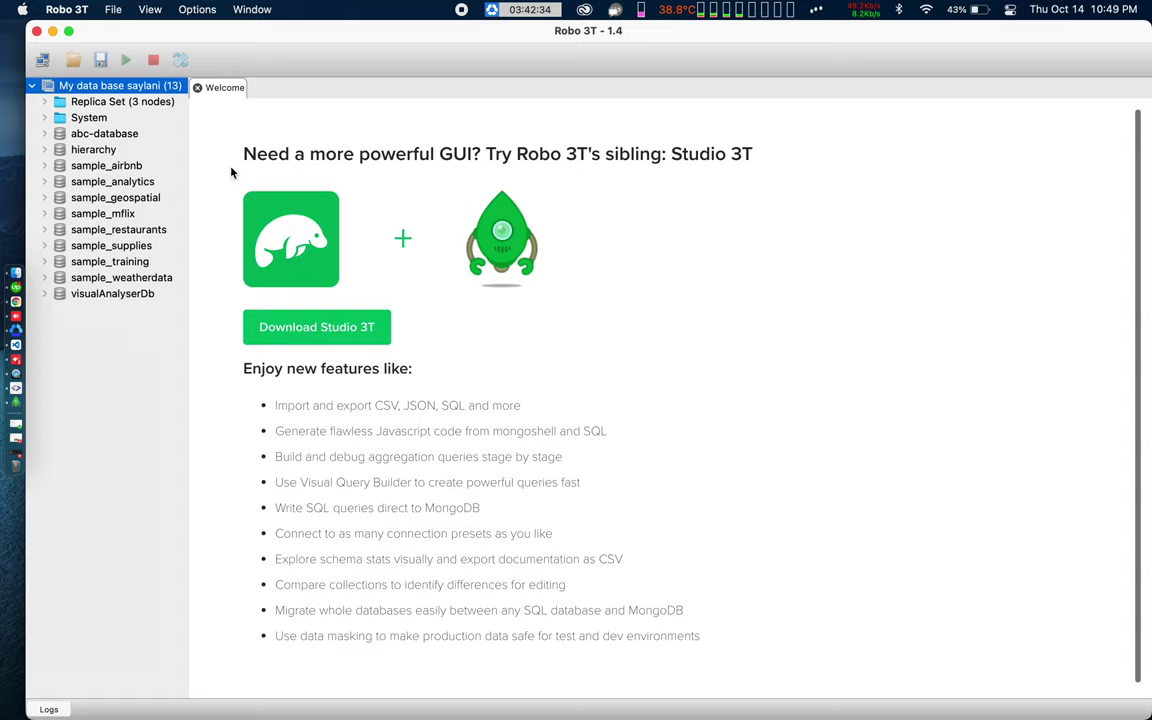
pyautogui.tripleClick(399, 153)
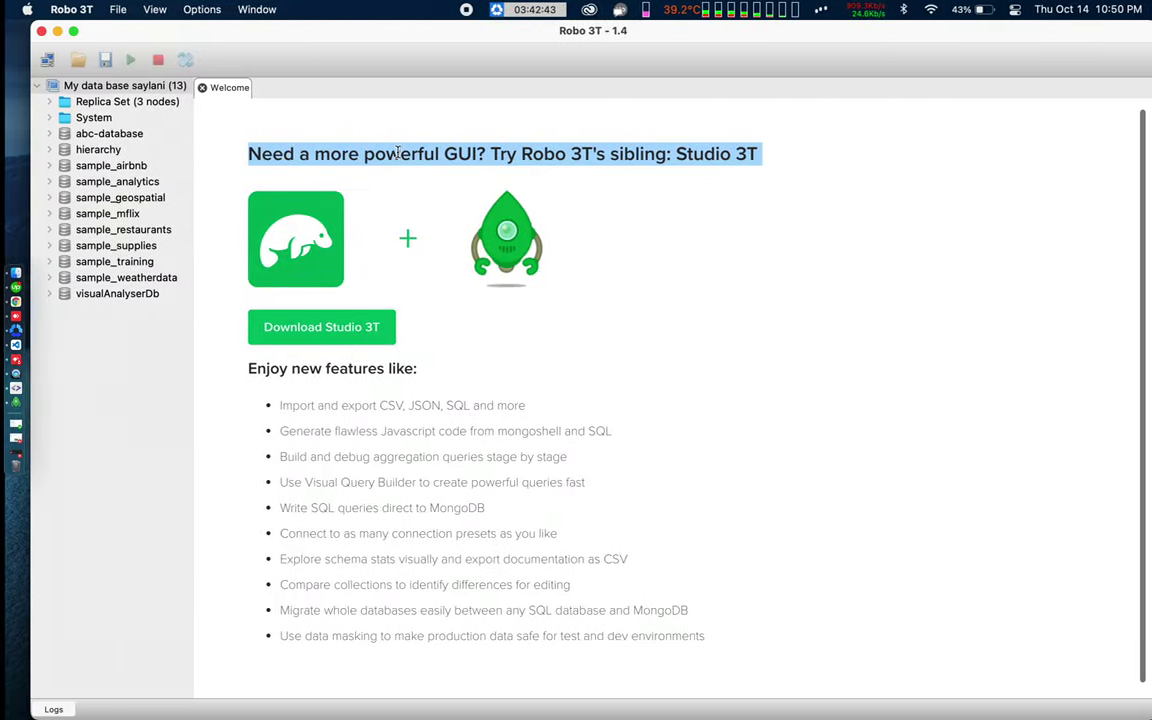
# Review connection lines 7–12 of app.js and select entries in the Robo 3T connection.
pyautogui.hotkey('ctrl', 'Right')
pyautogui.click(157, 103)
pyautogui.click(503, 381)
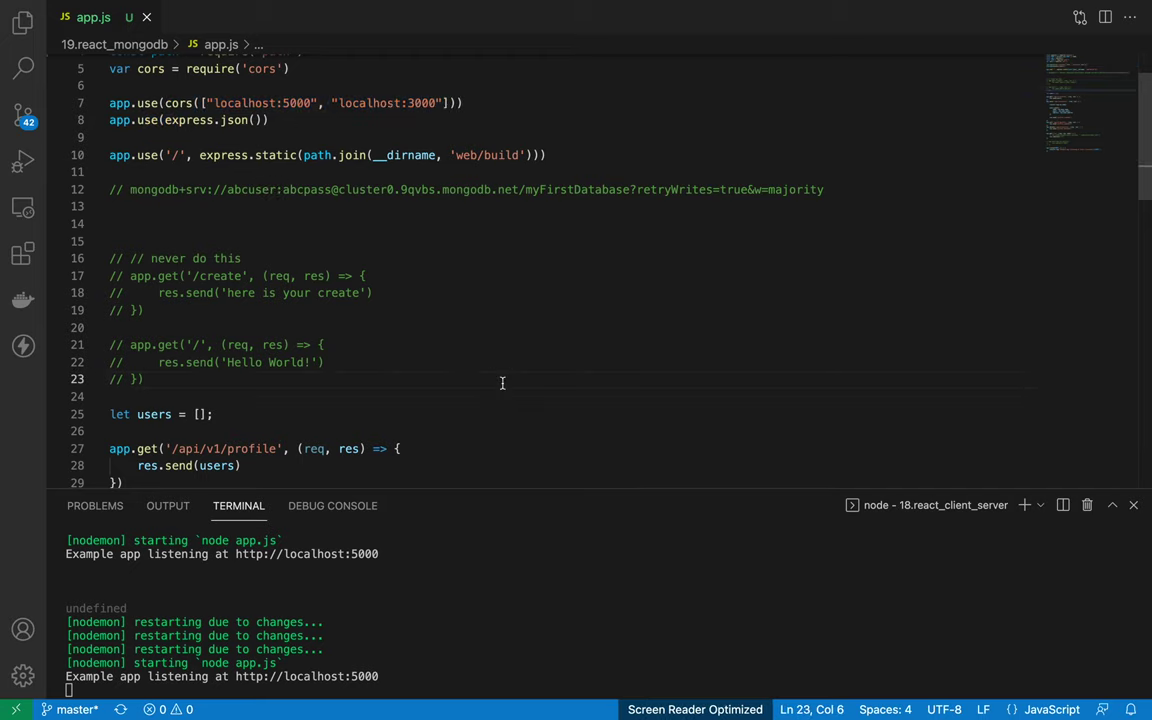
pyautogui.moveTo(110, 103); pyautogui.dragTo(307, 190)
pyautogui.click(415, 290)
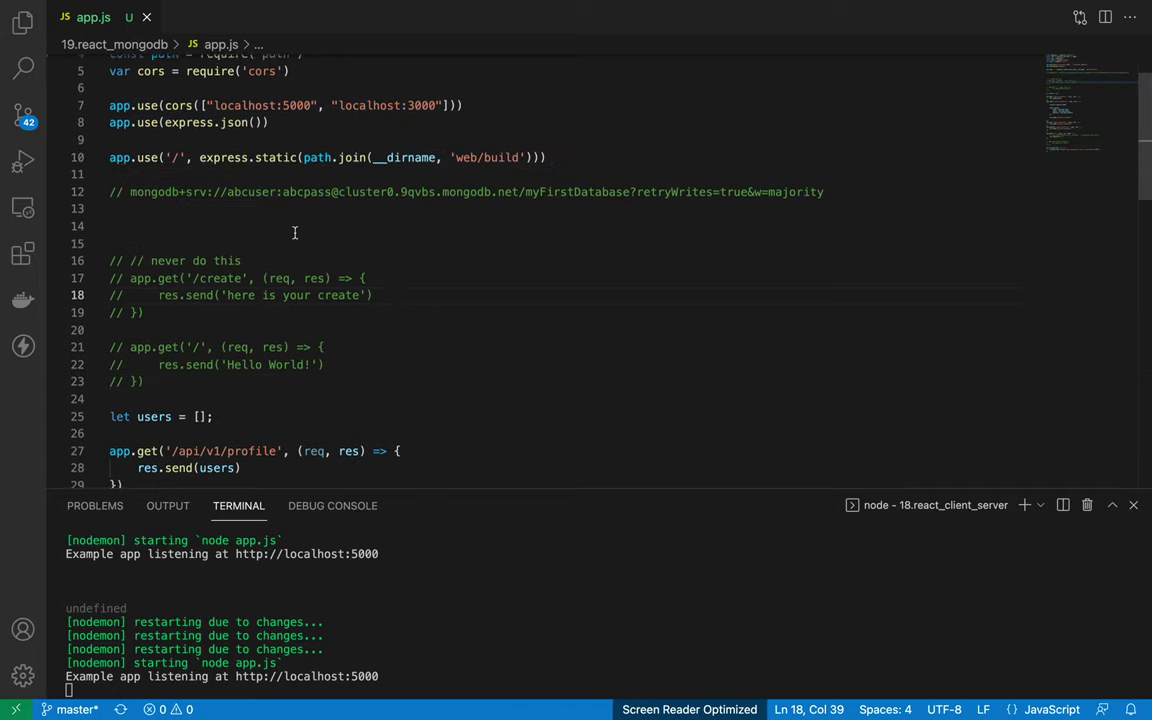
pyautogui.scroll(2, 295, 233)
pyautogui.hotkey('ctrl', 'Left')
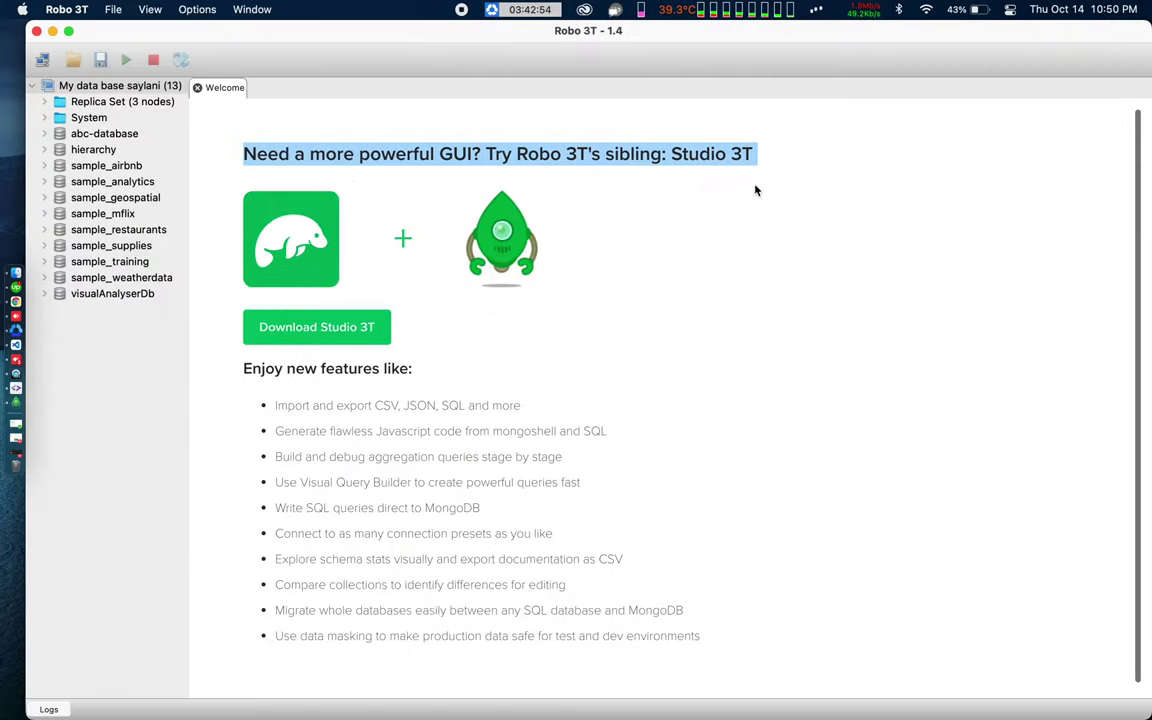
pyautogui.click(663, 157)
pyautogui.tripleClick(522, 141)
pyautogui.click(415, 154)
pyautogui.tripleClick(415, 154)
pyautogui.hotkey('ctrl', 'Right')
pyautogui.hotkey('ctrl', 'Right')
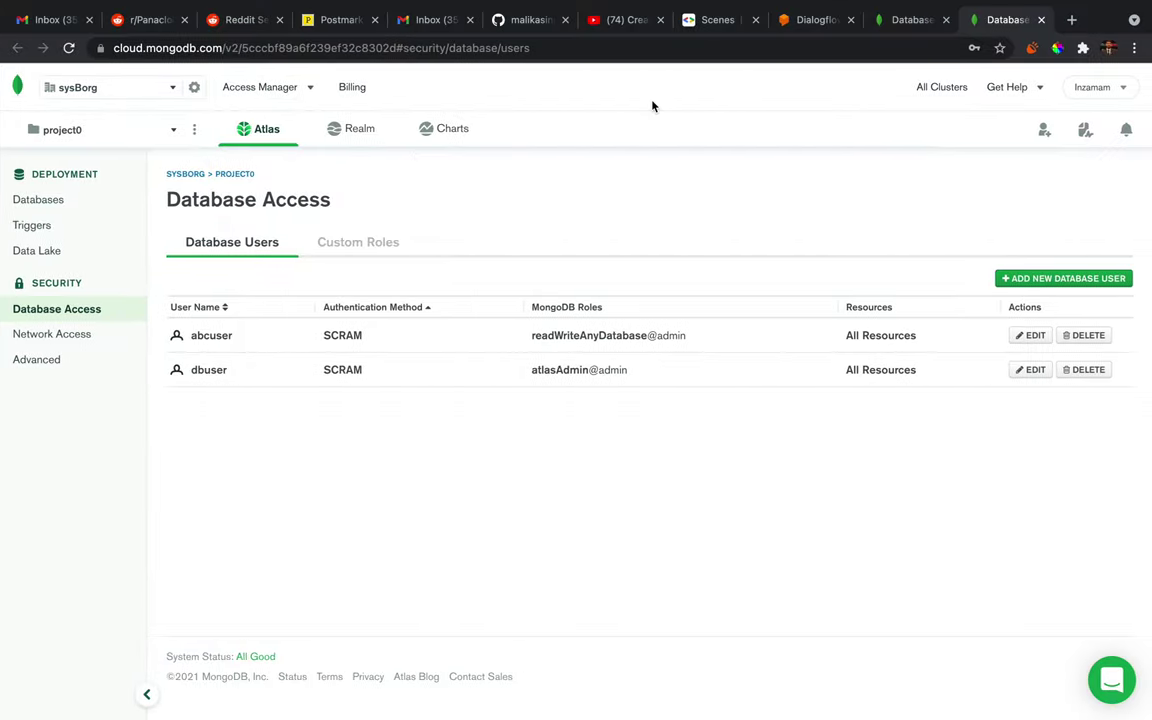
# Go to Database Deployments and log out through the account menu.
pyautogui.click(49, 207)
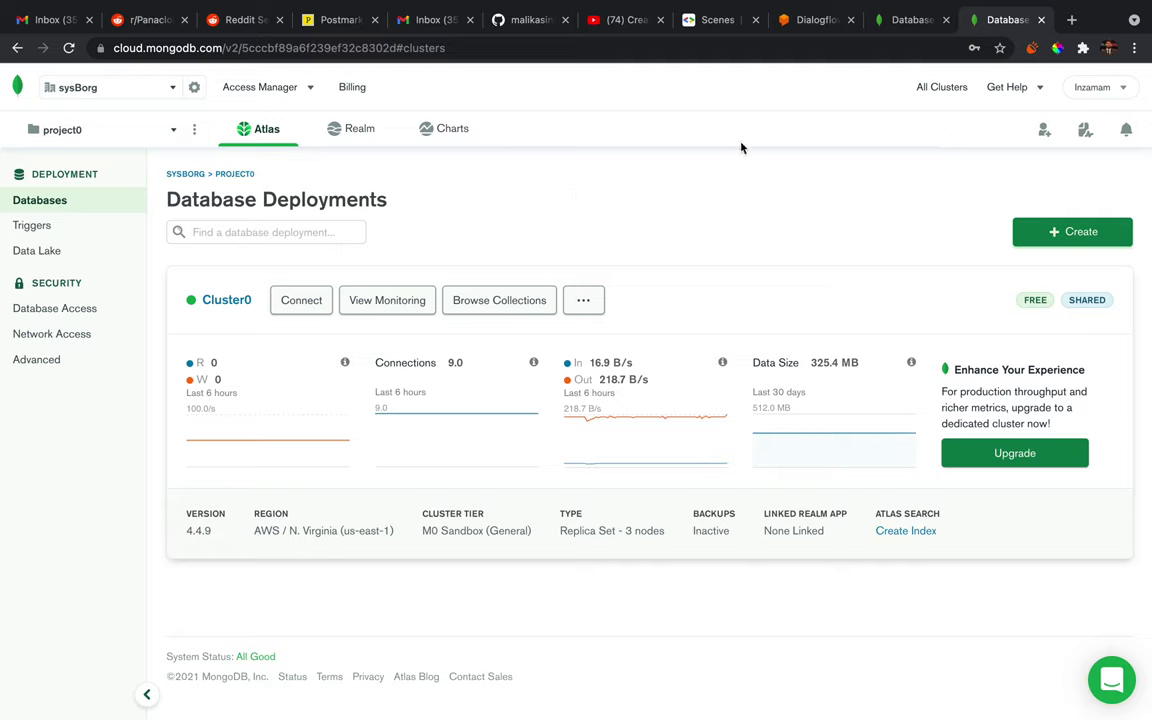
pyautogui.click(1095, 88)
pyautogui.scroll(-1, 962, 645)
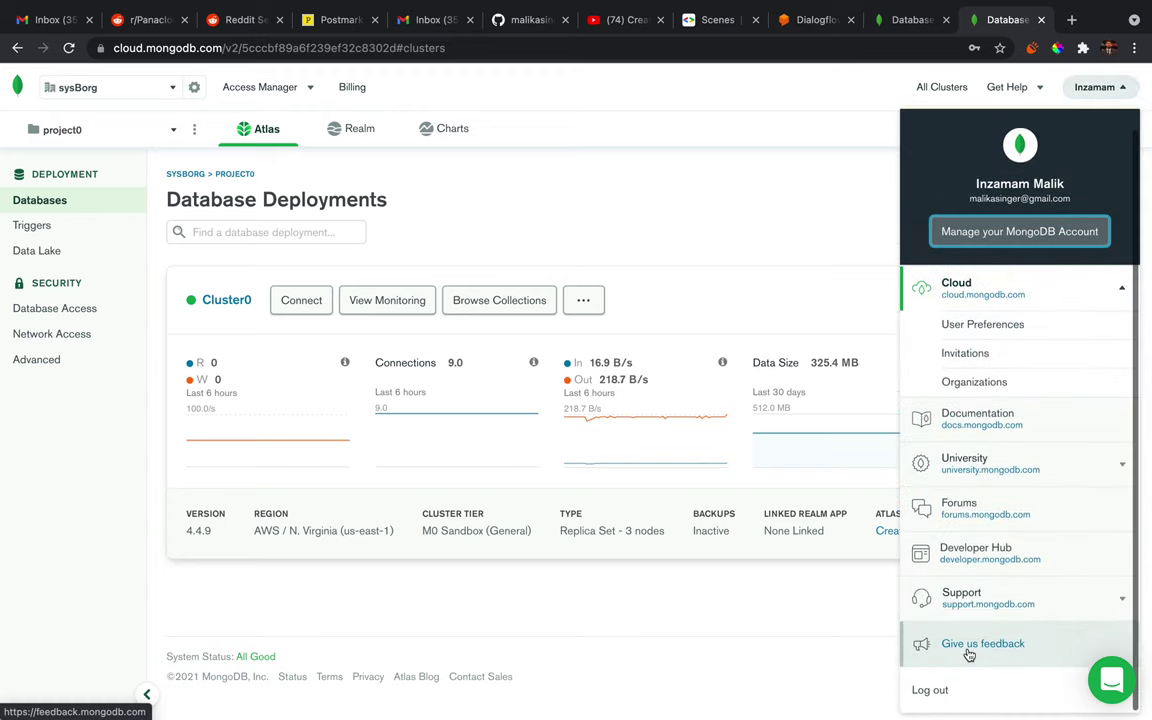
pyautogui.click(941, 686)
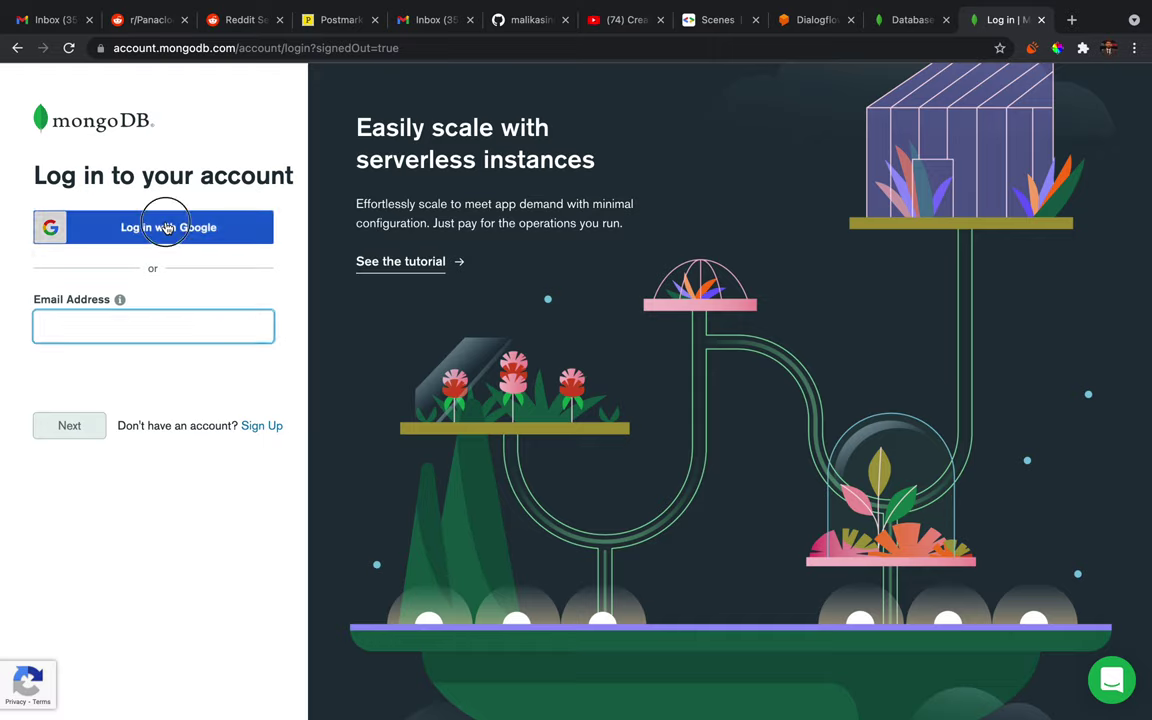
# Sign up with the second Google account, accepting the Privacy Policy and Terms of Service.
pyautogui.click(168, 228)
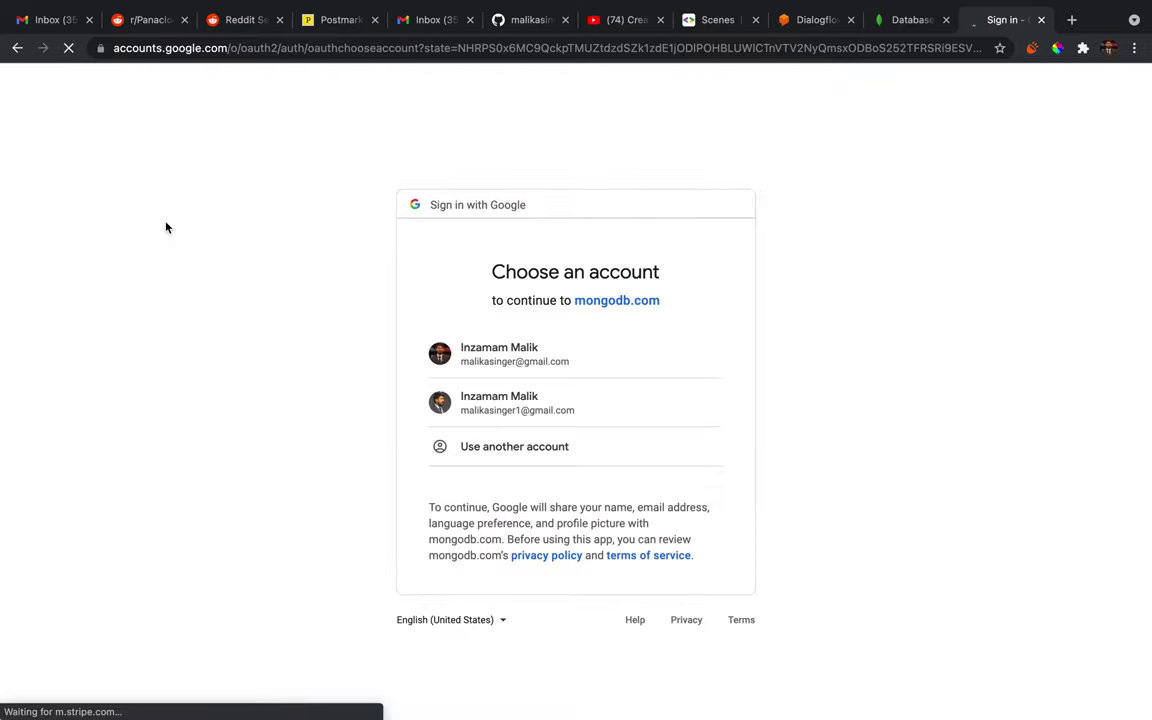
pyautogui.click(498, 410)
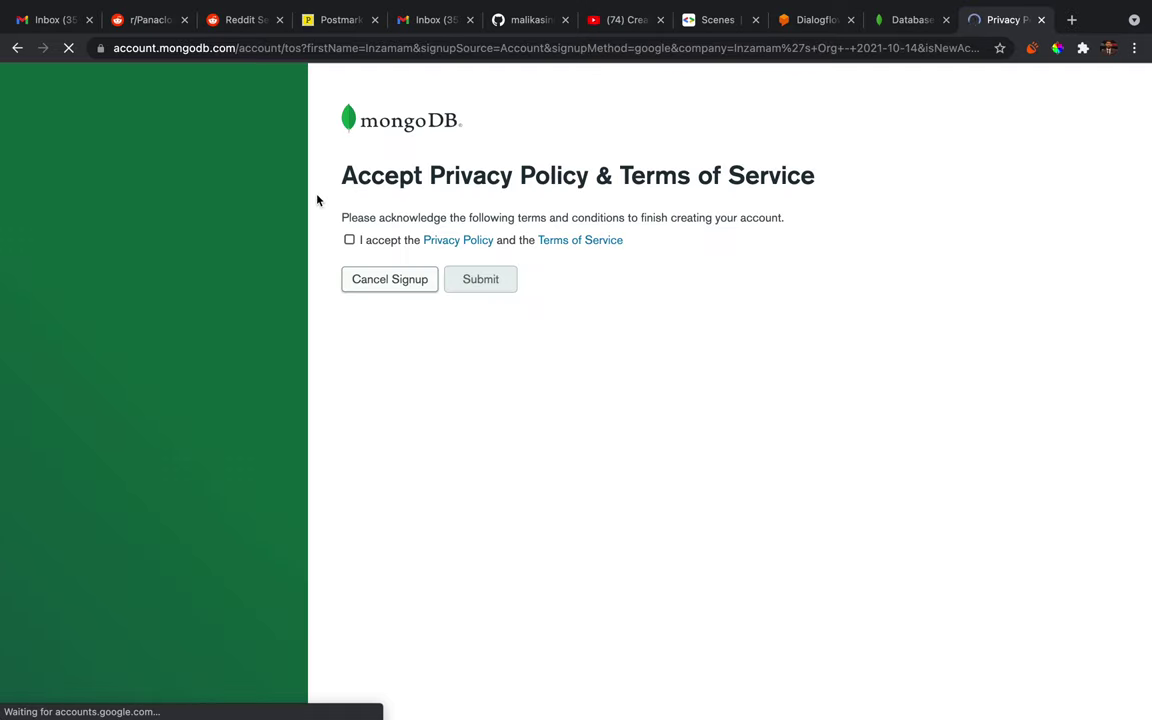
pyautogui.click(351, 241)
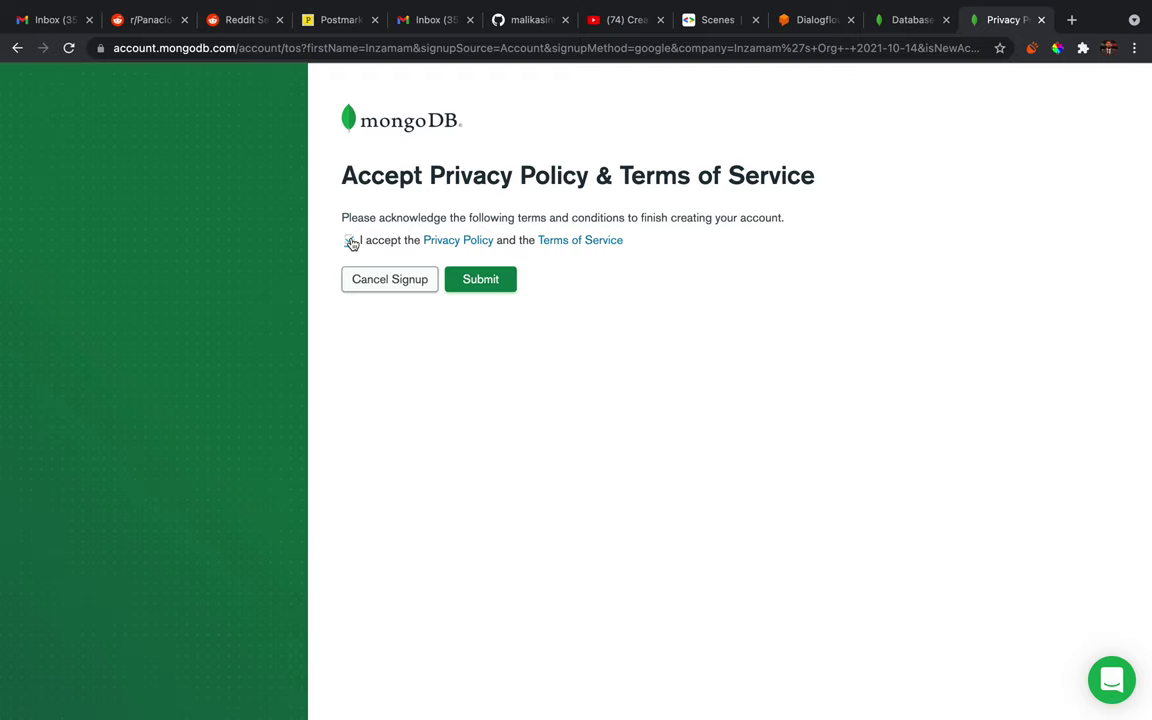
pyautogui.click(487, 285)
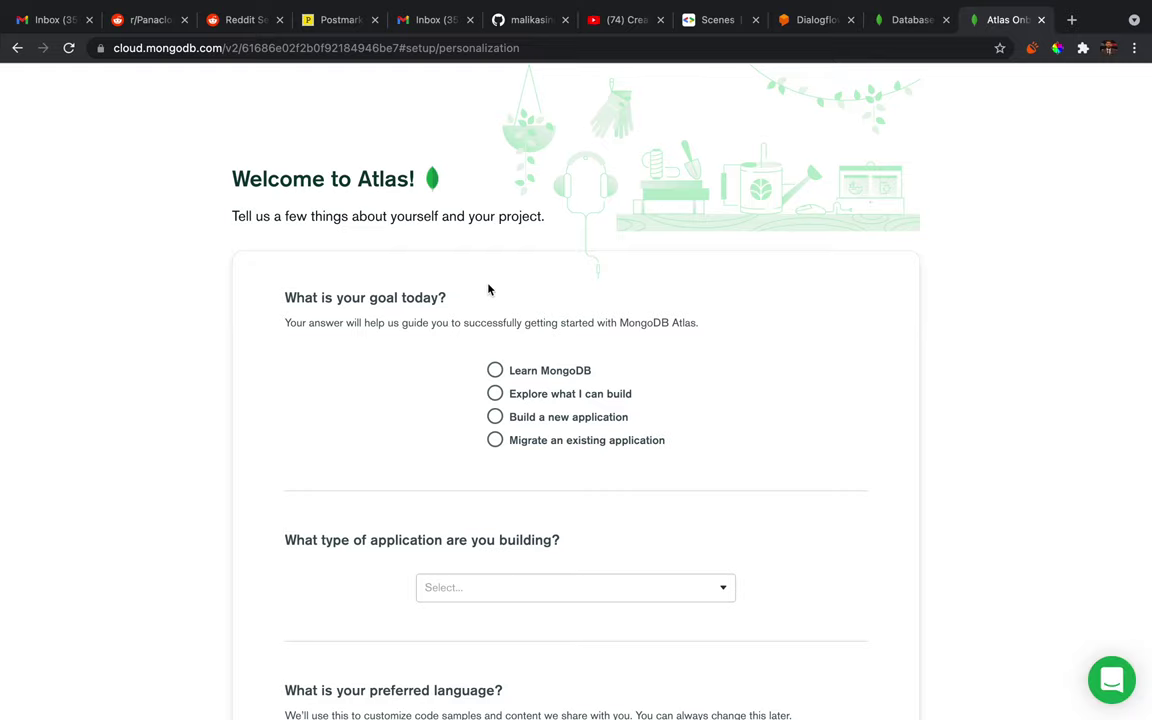
# Choose Learn MongoDB as today's goal in the Atlas welcome questionnaire.
pyautogui.scroll(-3, 162, 414)
pyautogui.scroll(3, 162, 414)
pyautogui.scroll(-1, 140, 585)
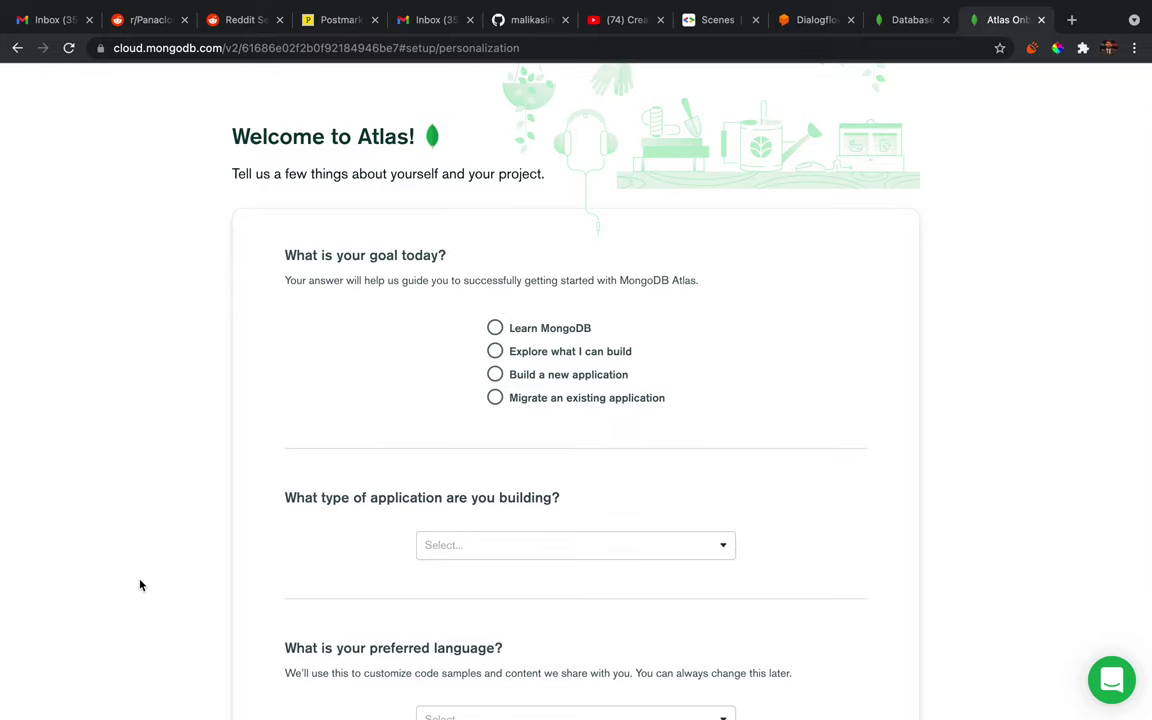
pyautogui.scroll(-1, 175, 485)
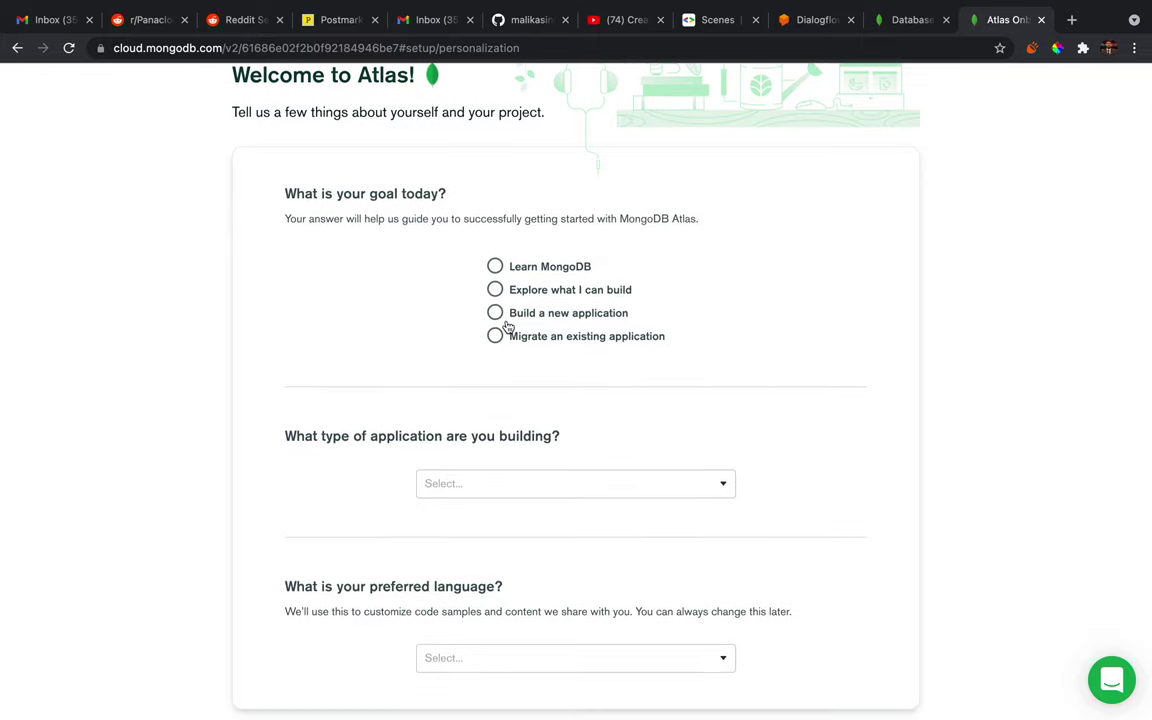
pyautogui.scroll(-2, 234, 399)
pyautogui.click(898, 668)
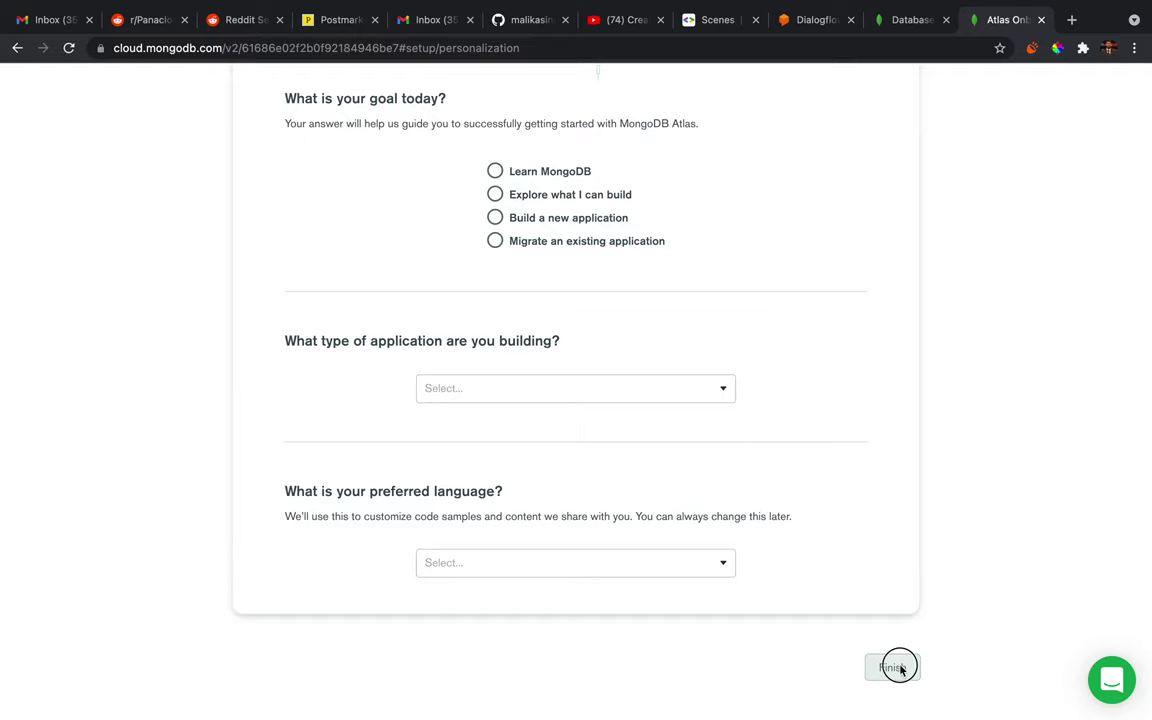
pyautogui.doubleClick(895, 667)
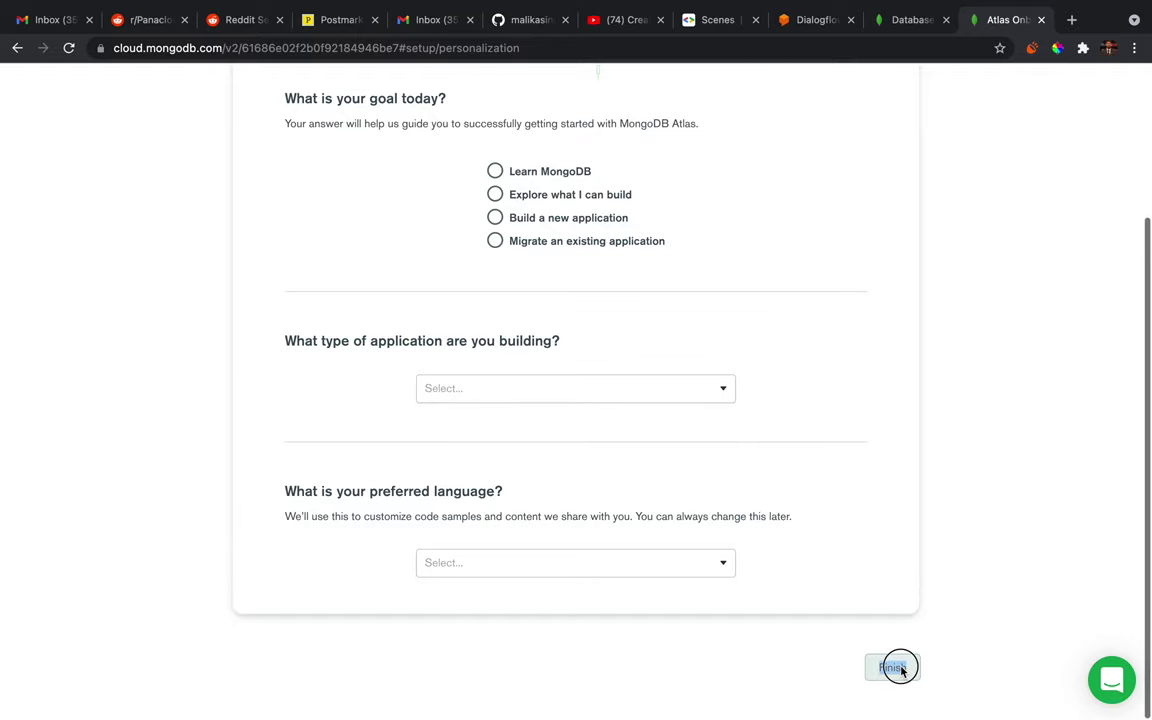
pyautogui.scroll(3, 378, 275)
pyautogui.click(540, 342)
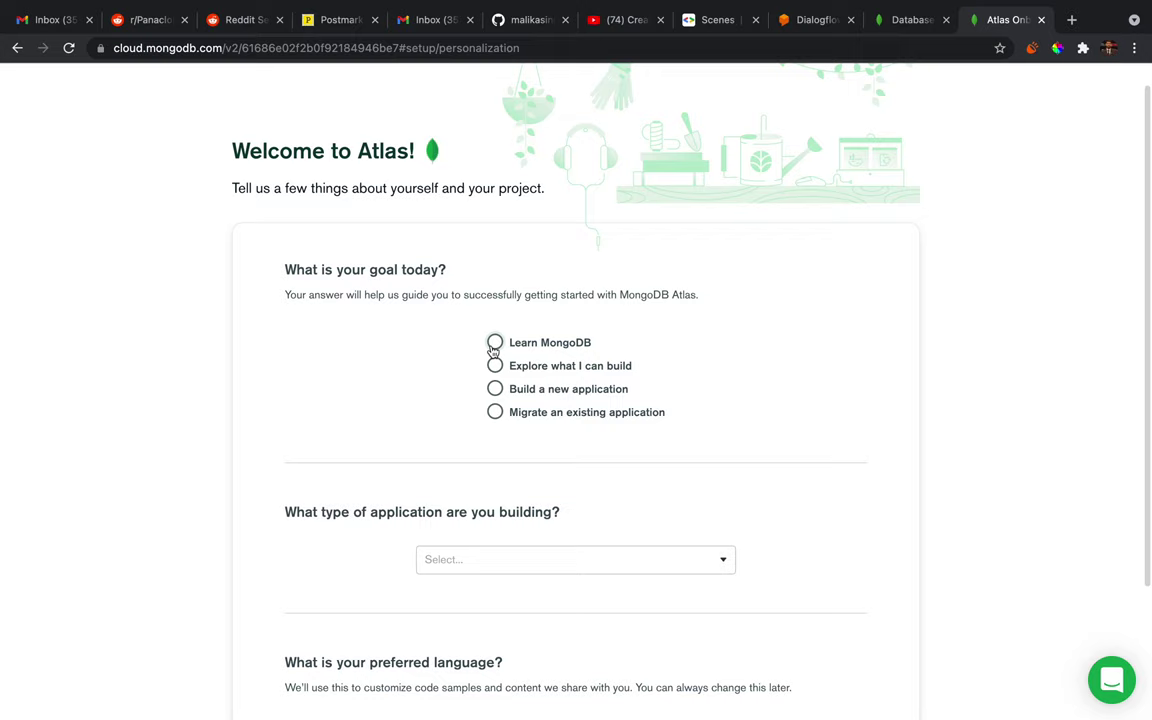
# Set the application type to ML / AI.
pyautogui.scroll(-3, 358, 465)
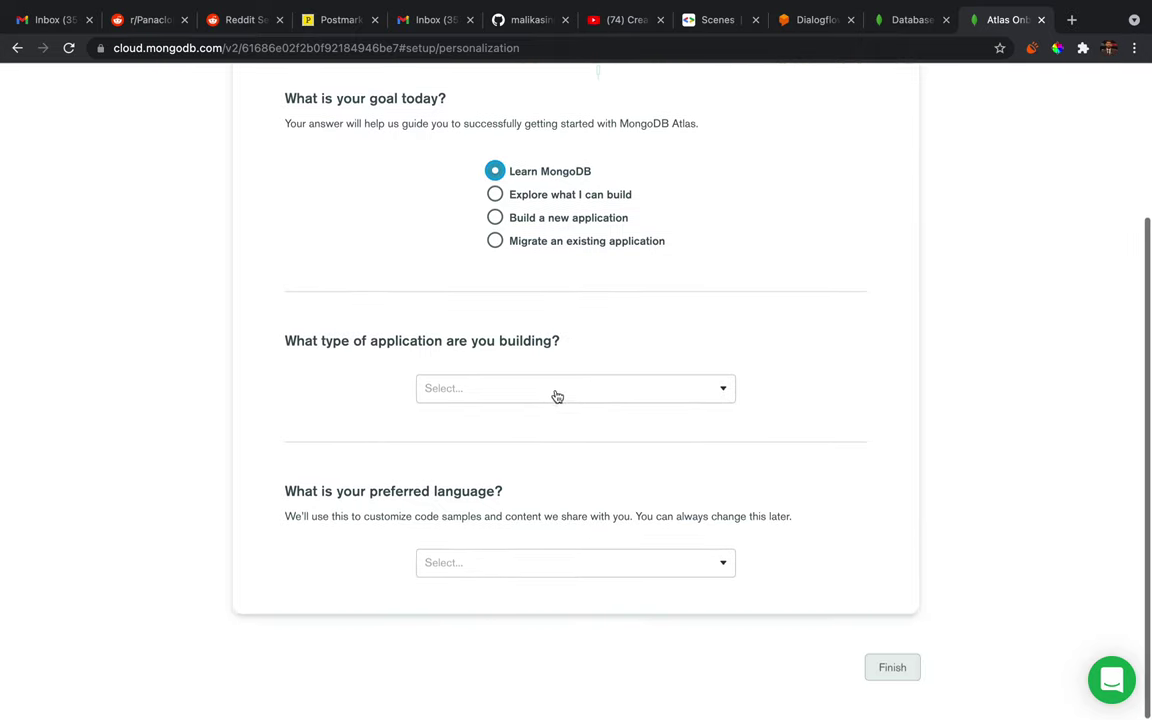
pyautogui.click(483, 391)
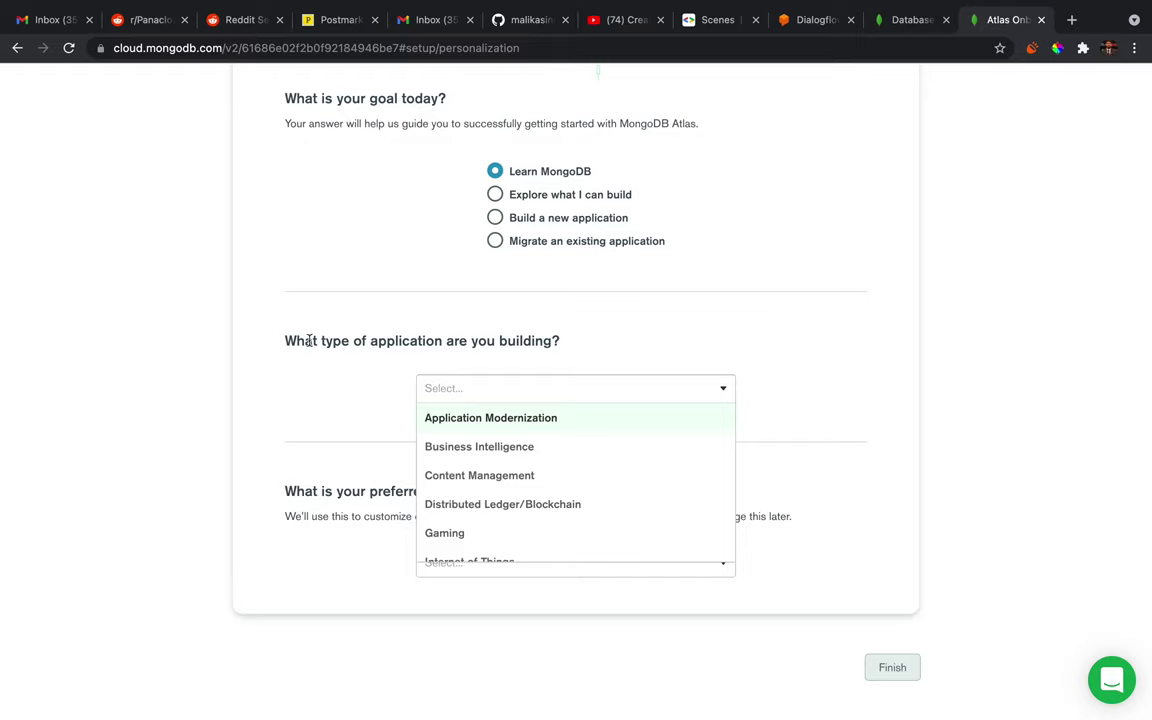
pyautogui.tripleClick(304, 340)
pyautogui.click(476, 350)
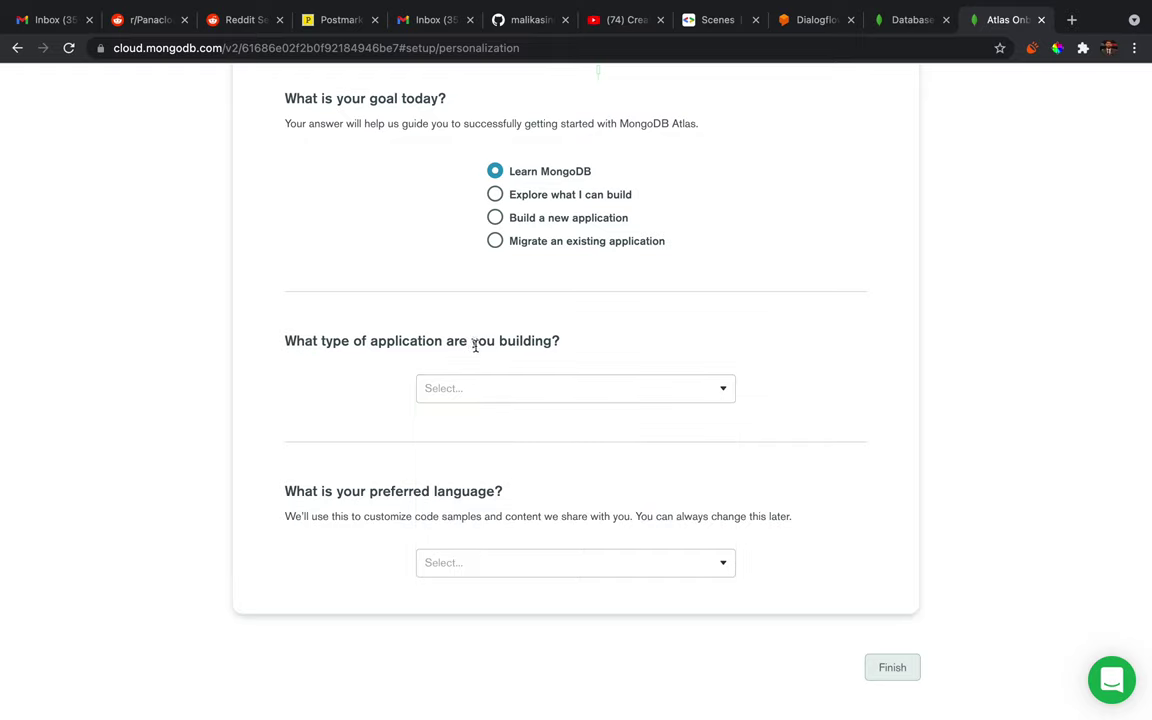
pyautogui.click(455, 392)
pyautogui.scroll(-5, 578, 471)
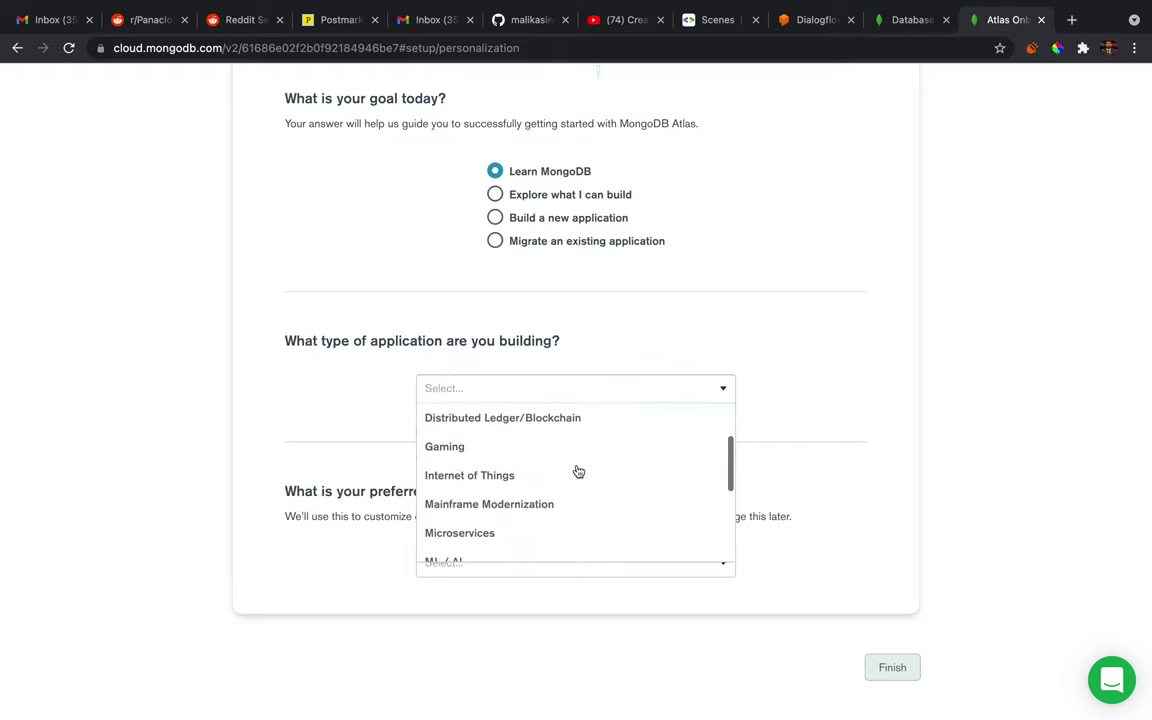
pyautogui.scroll(-3, 578, 471)
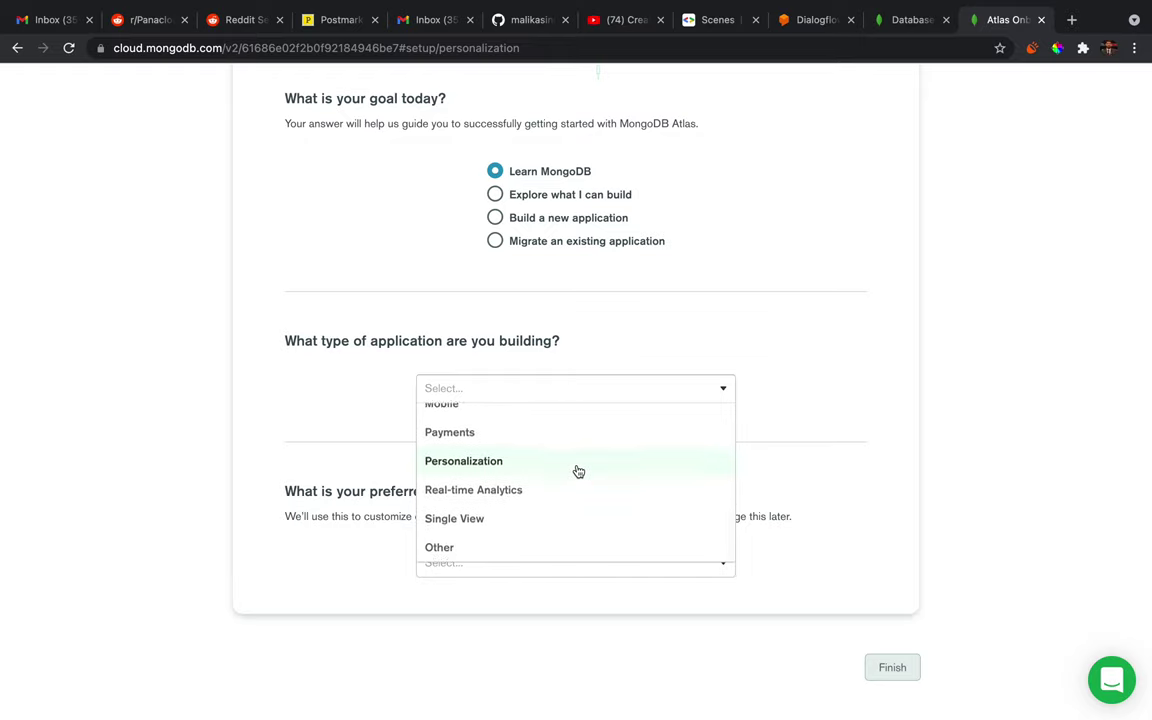
pyautogui.scroll(8, 470, 458)
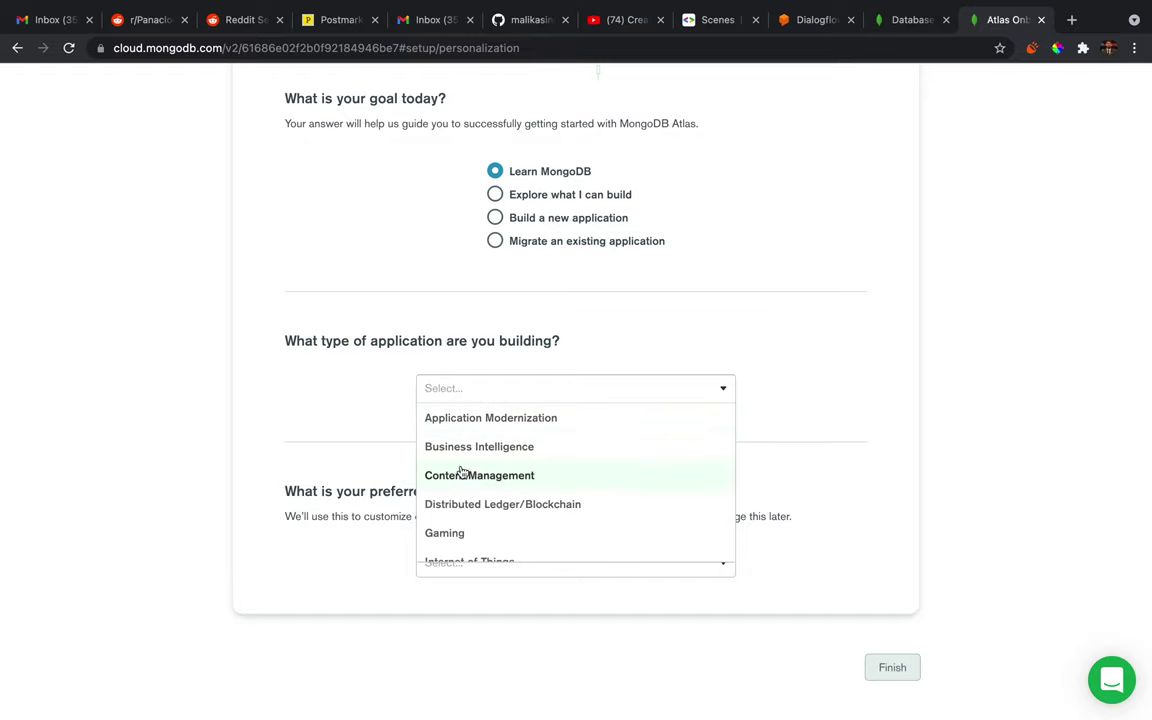
pyautogui.scroll(-1, 500, 510)
pyautogui.scroll(-3, 554, 513)
pyautogui.scroll(-1, 473, 511)
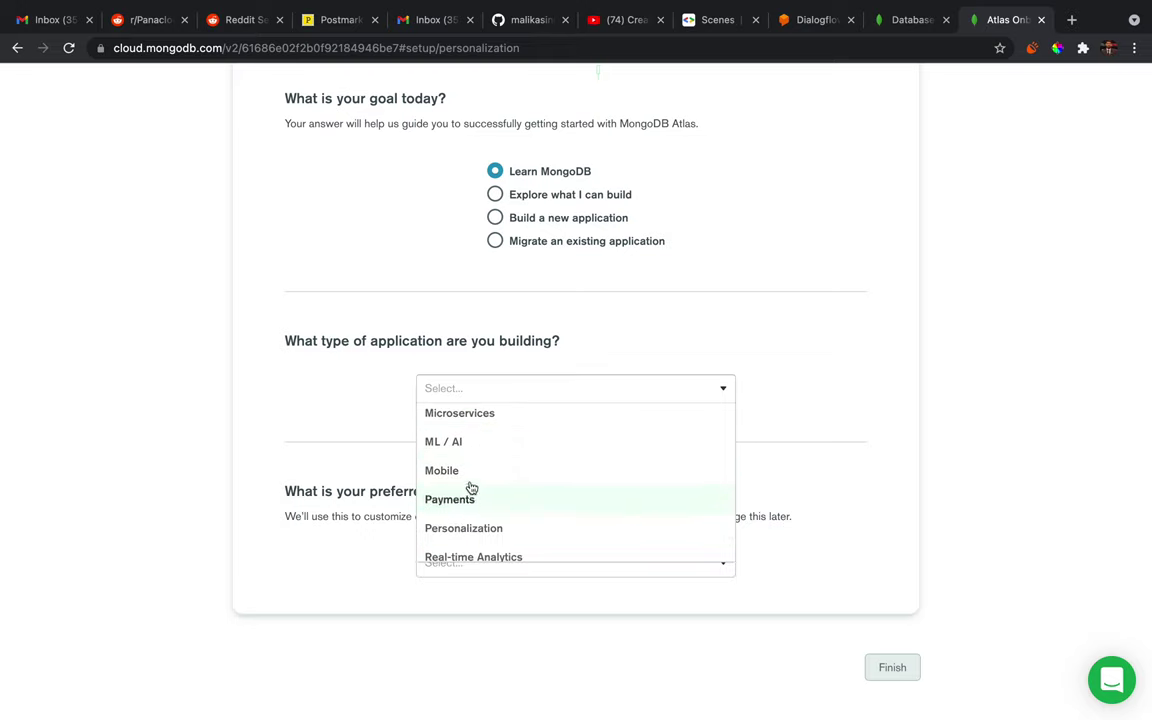
pyautogui.click(481, 442)
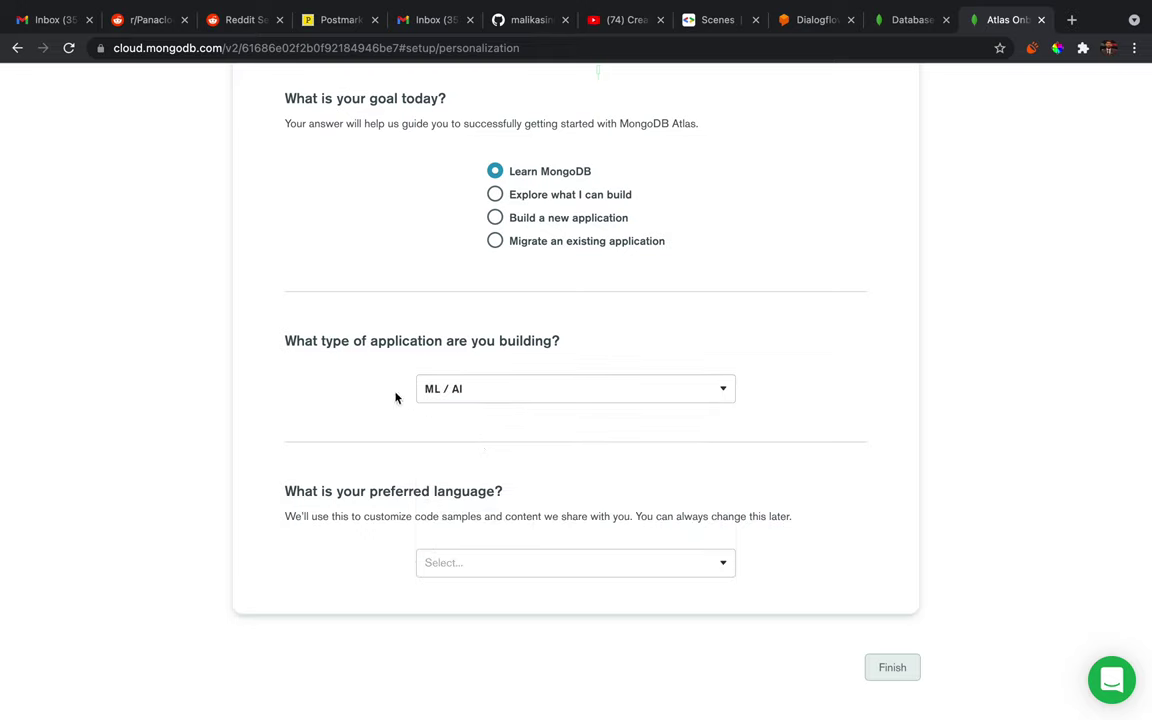
# Choose JavaScript as the preferred language and finish the questionnaire.
pyautogui.click(476, 564)
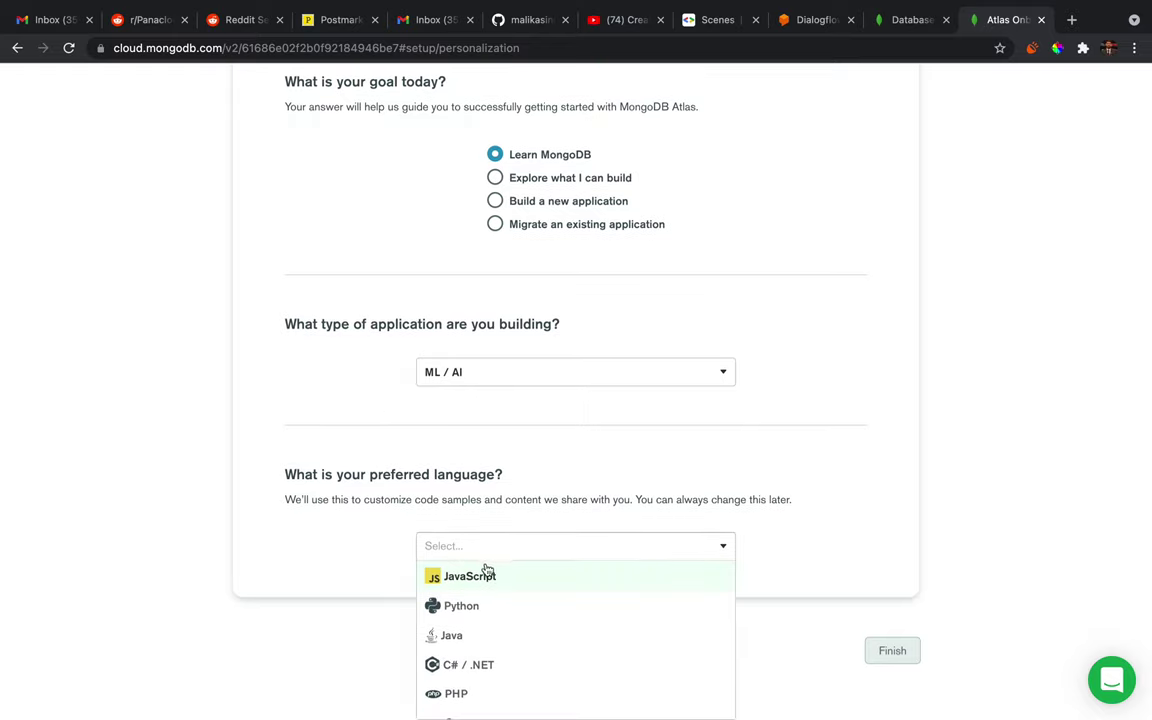
pyautogui.click(478, 593)
pyautogui.click(886, 674)
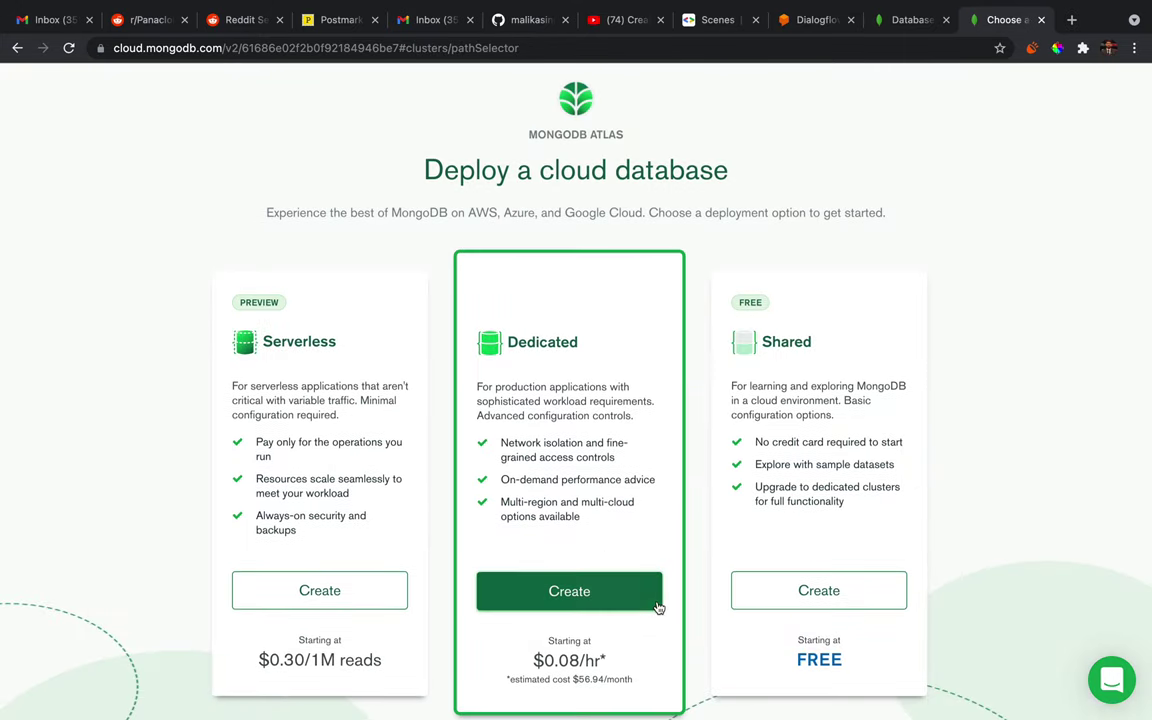
# Create a cluster from the FREE Shared deployment card.
pyautogui.scroll(-1, 546, 446)
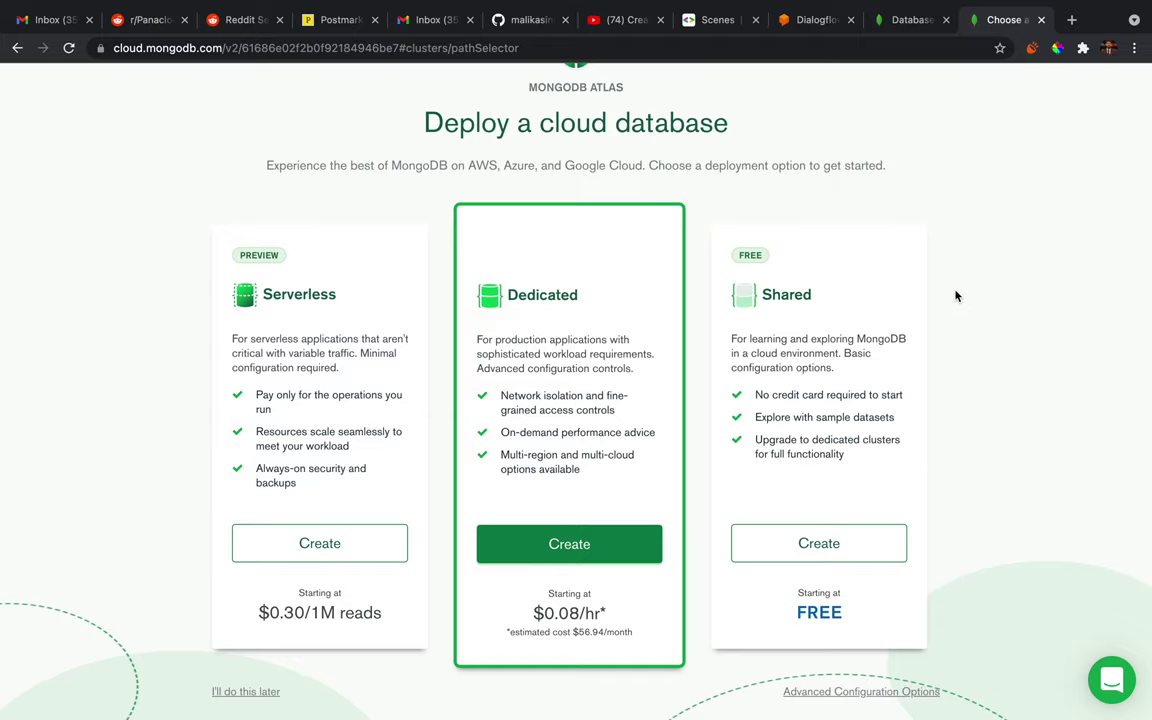
pyautogui.click(818, 544)
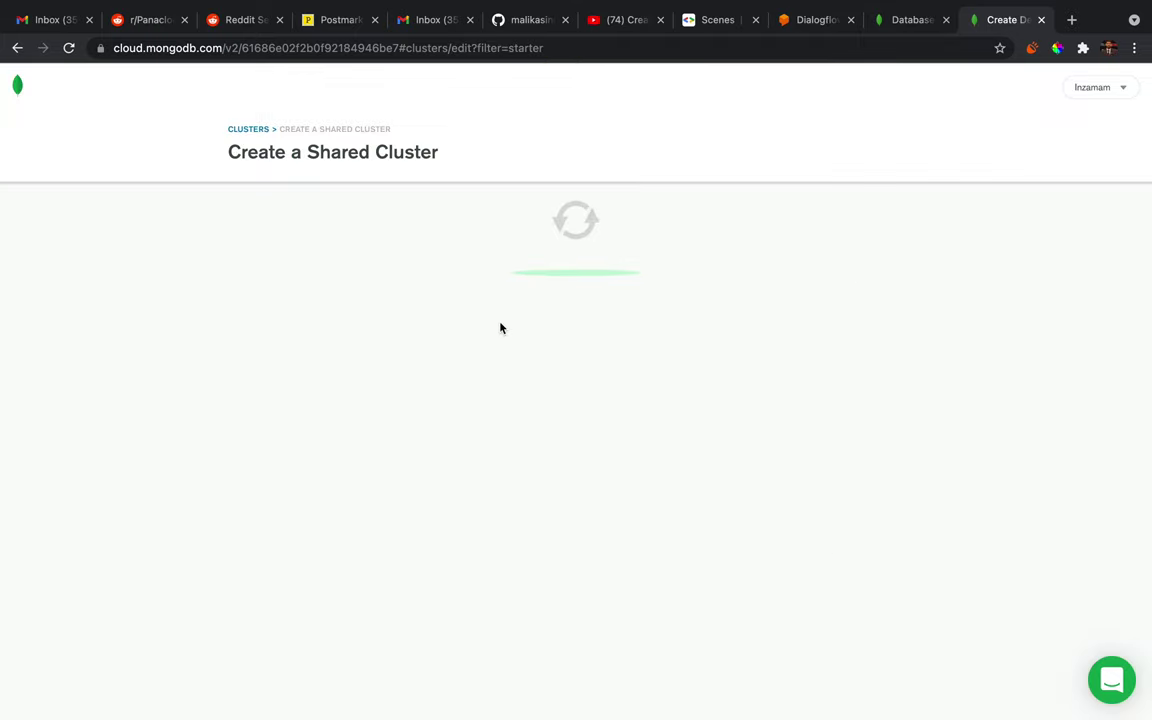
# Review the Cloud Provider & Region section showing AWS N. Virginia (us-east-1).
pyautogui.scroll(-3, 41, 525)
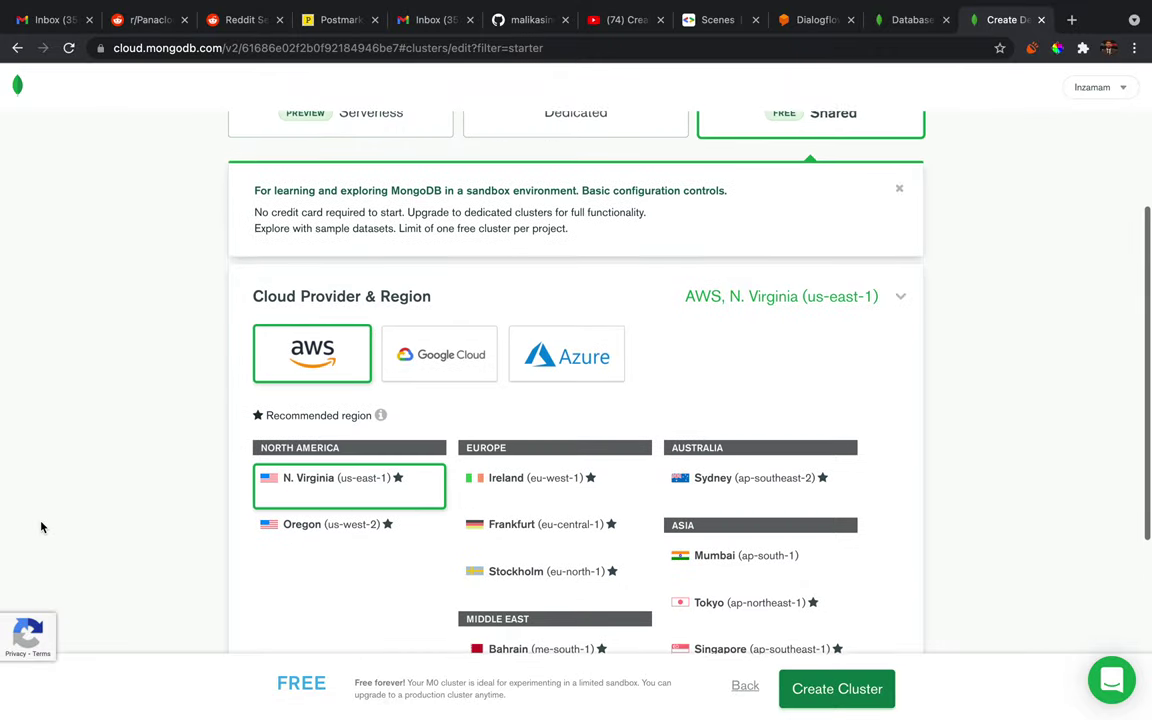
pyautogui.scroll(1, 41, 527)
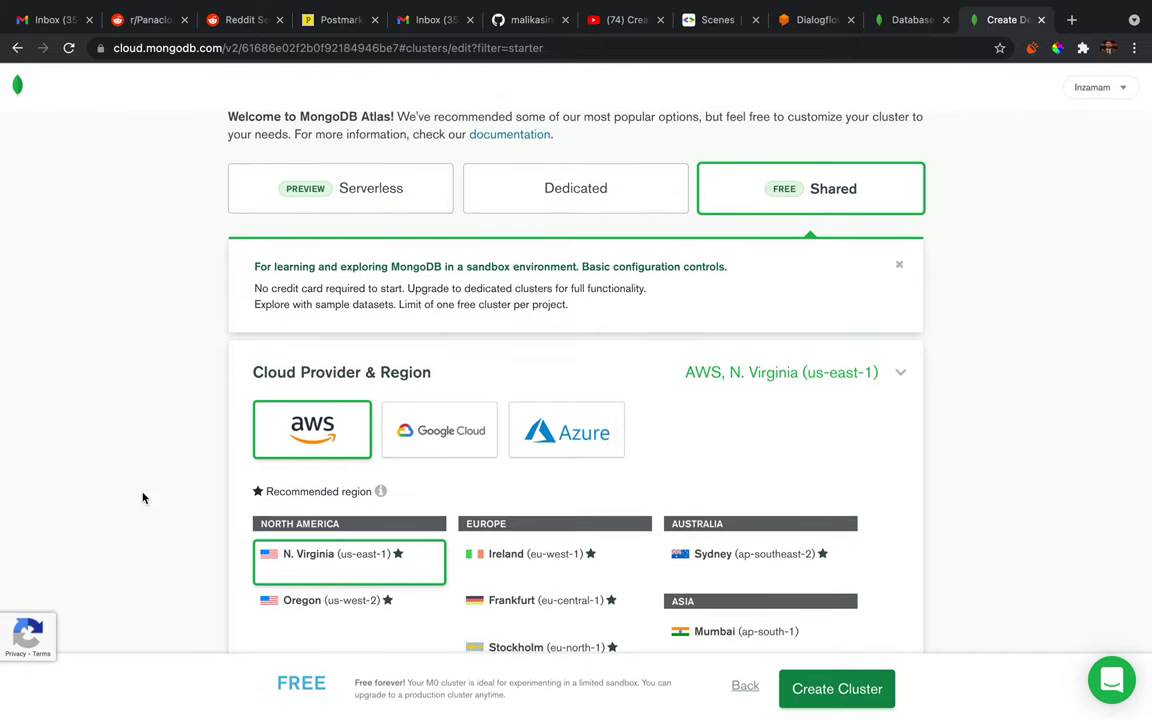
pyautogui.scroll(-2, 142, 497)
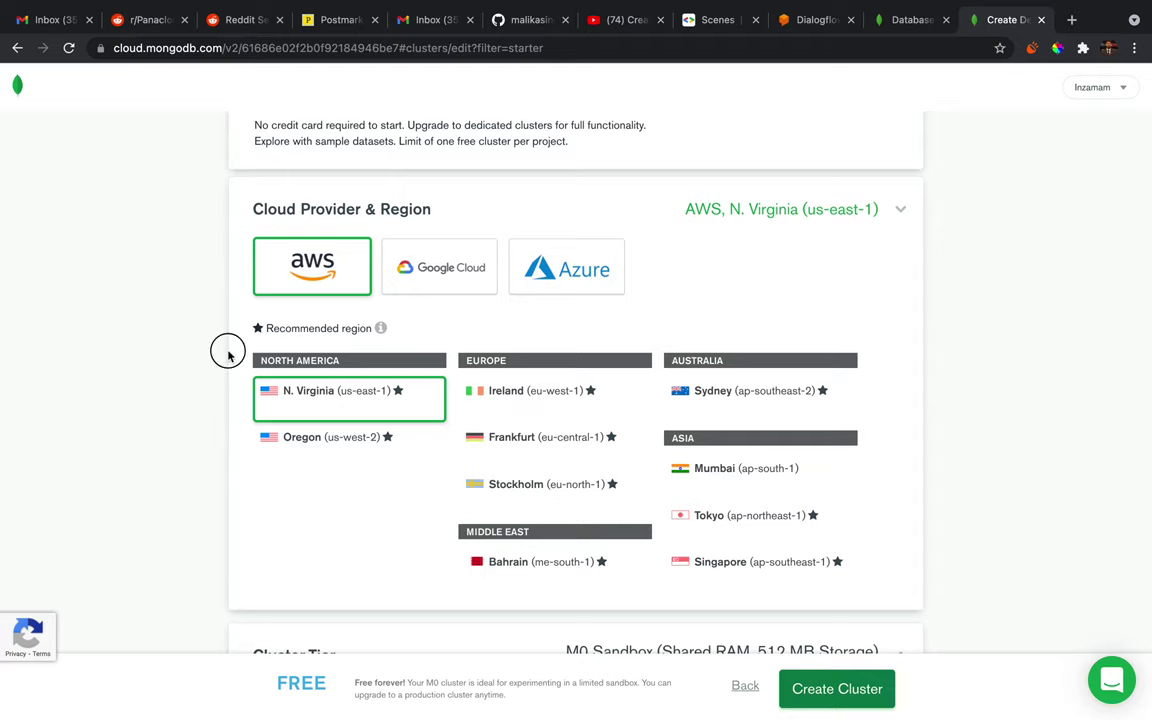
pyautogui.moveTo(228, 355); pyautogui.dragTo(848, 566)
pyautogui.click(197, 456)
# Confirm the M0 Sandbox cluster tier and create the cluster on AWS N. Virginia.
pyautogui.scroll(-3, 985, 496)
pyautogui.scroll(2, 134, 289)
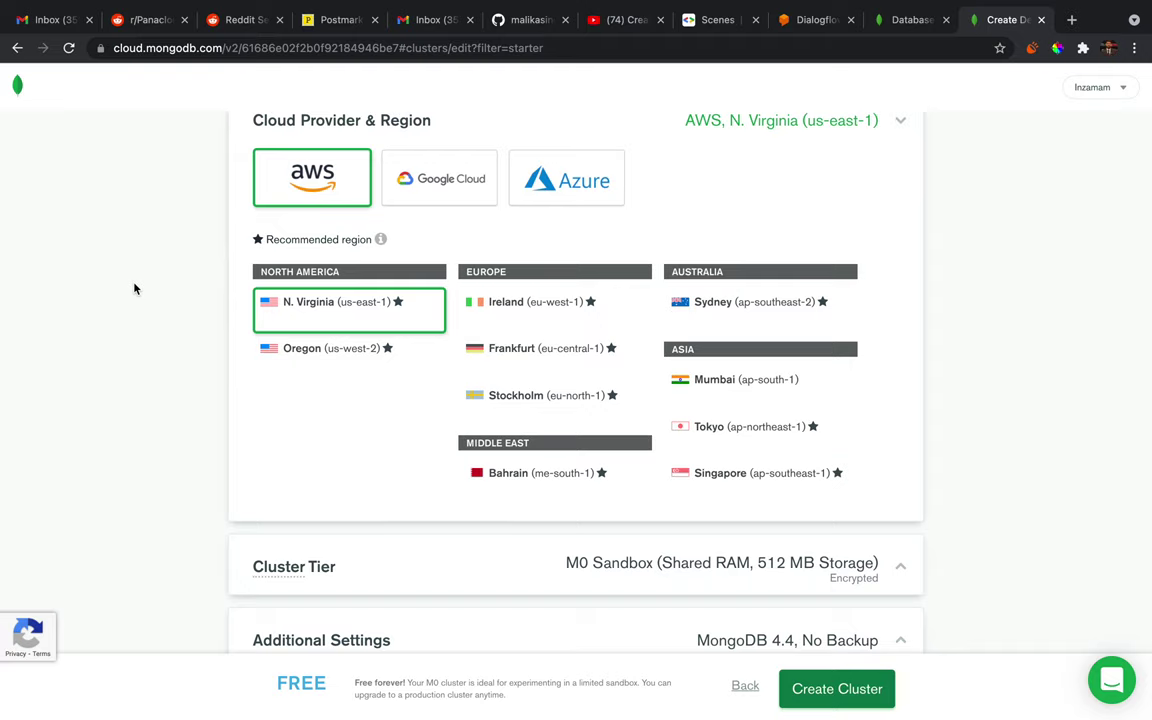
pyautogui.scroll(1, 134, 289)
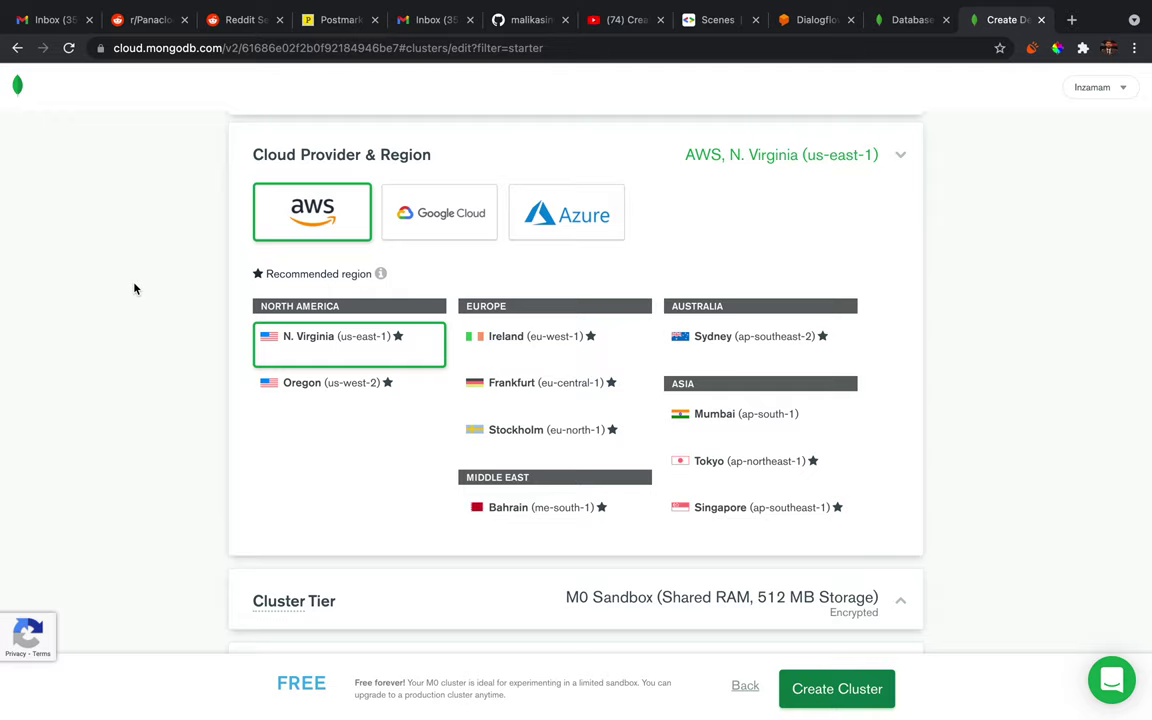
pyautogui.scroll(-3, 278, 463)
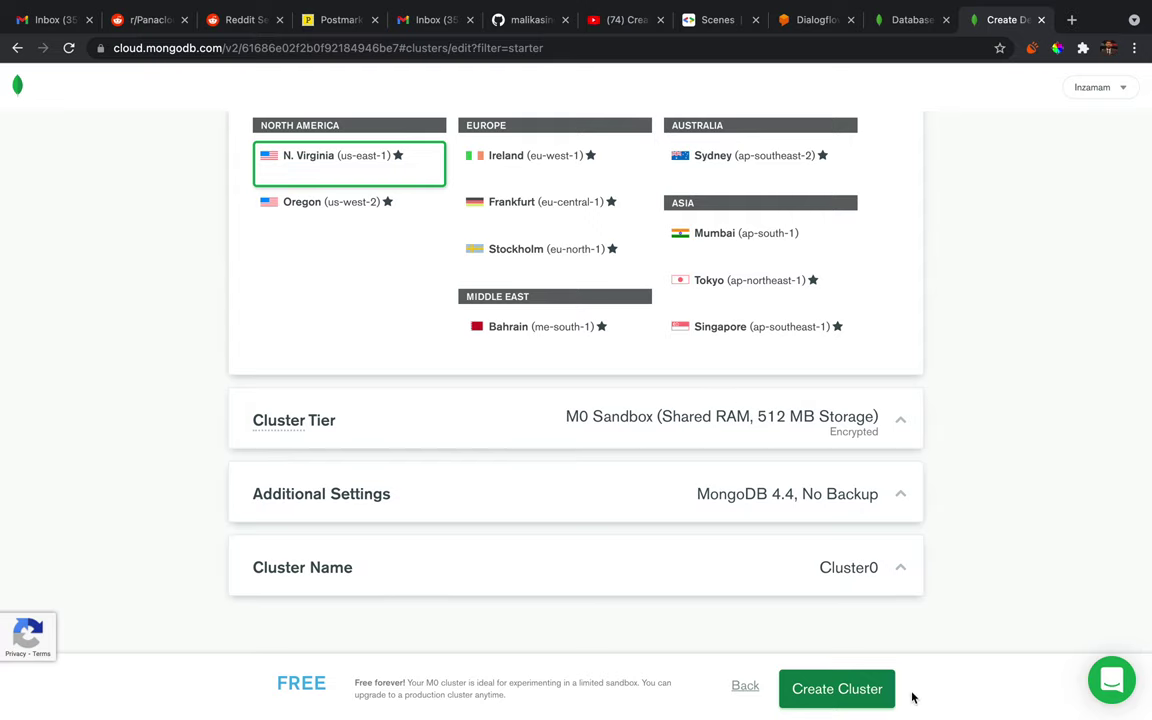
pyautogui.click(522, 419)
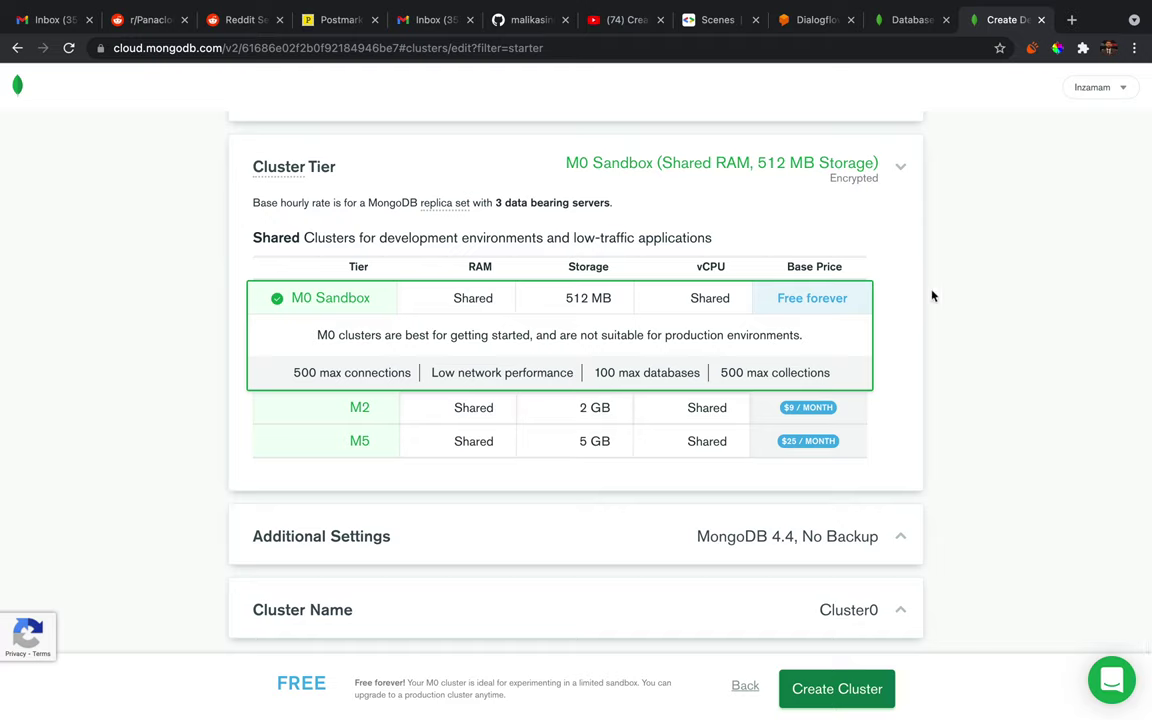
pyautogui.scroll(-1, 997, 502)
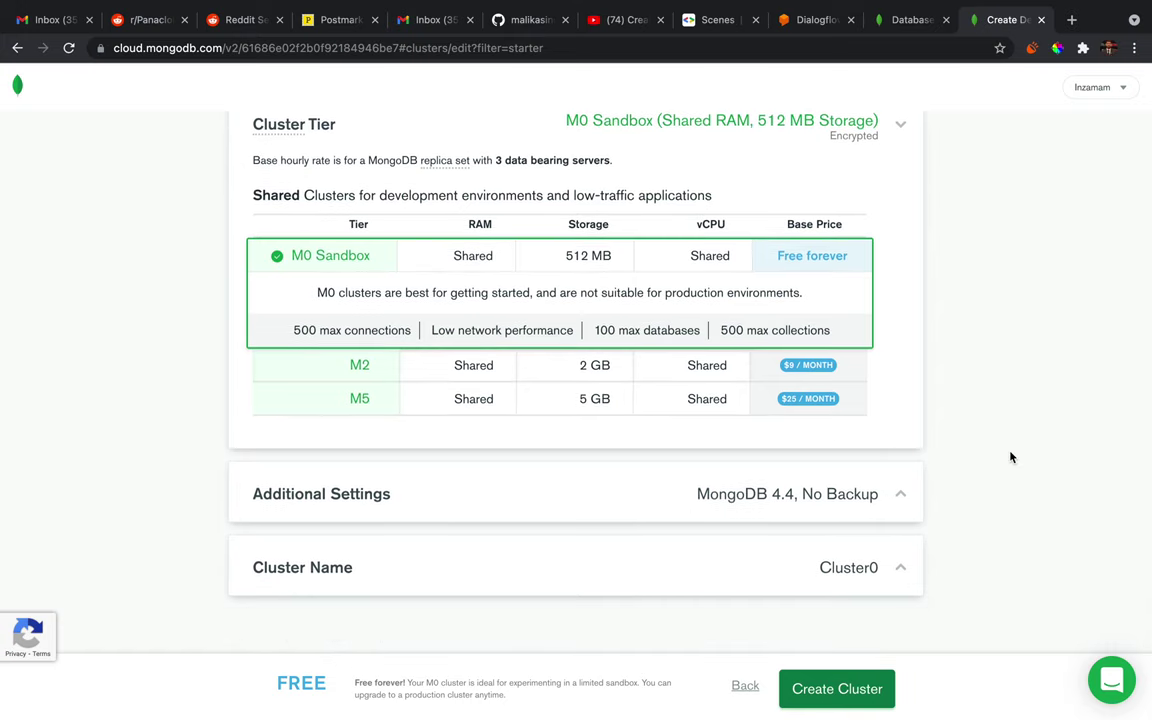
pyautogui.scroll(6, 1011, 458)
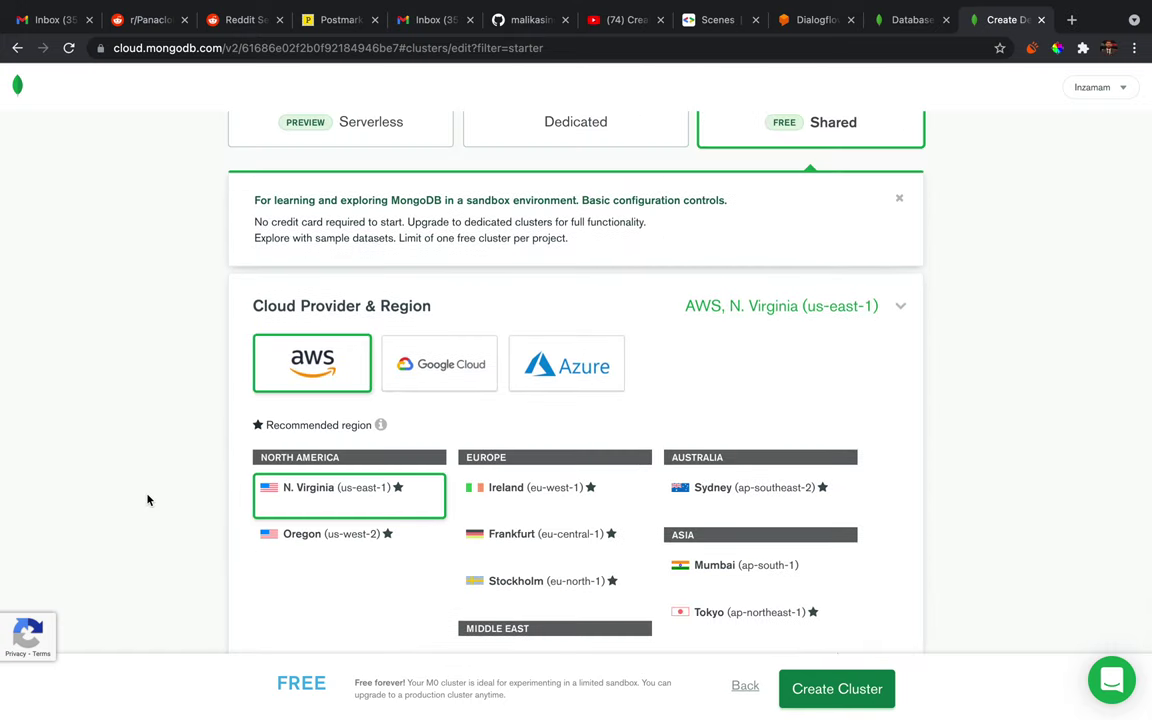
pyautogui.scroll(-5, 149, 499)
pyautogui.click(862, 690)
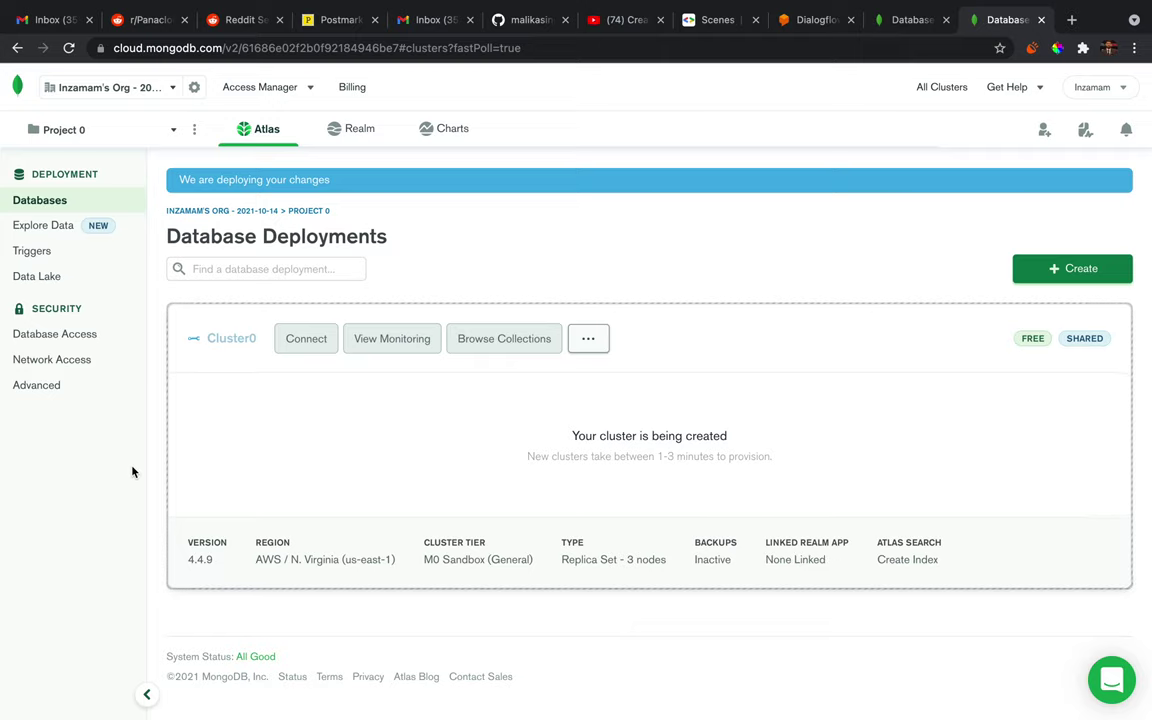
# Check the organization and Project 0 dropdowns while Cluster0 is being created.
pyautogui.click(172, 88)
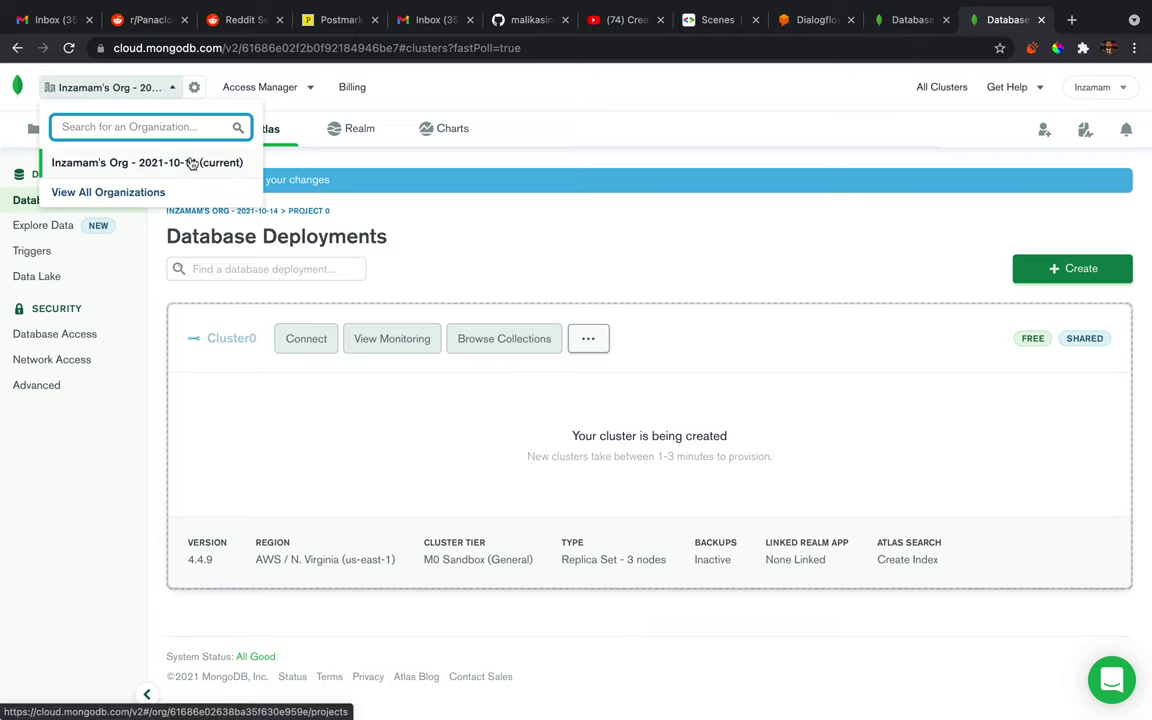
pyautogui.click(172, 88)
pyautogui.click(134, 135)
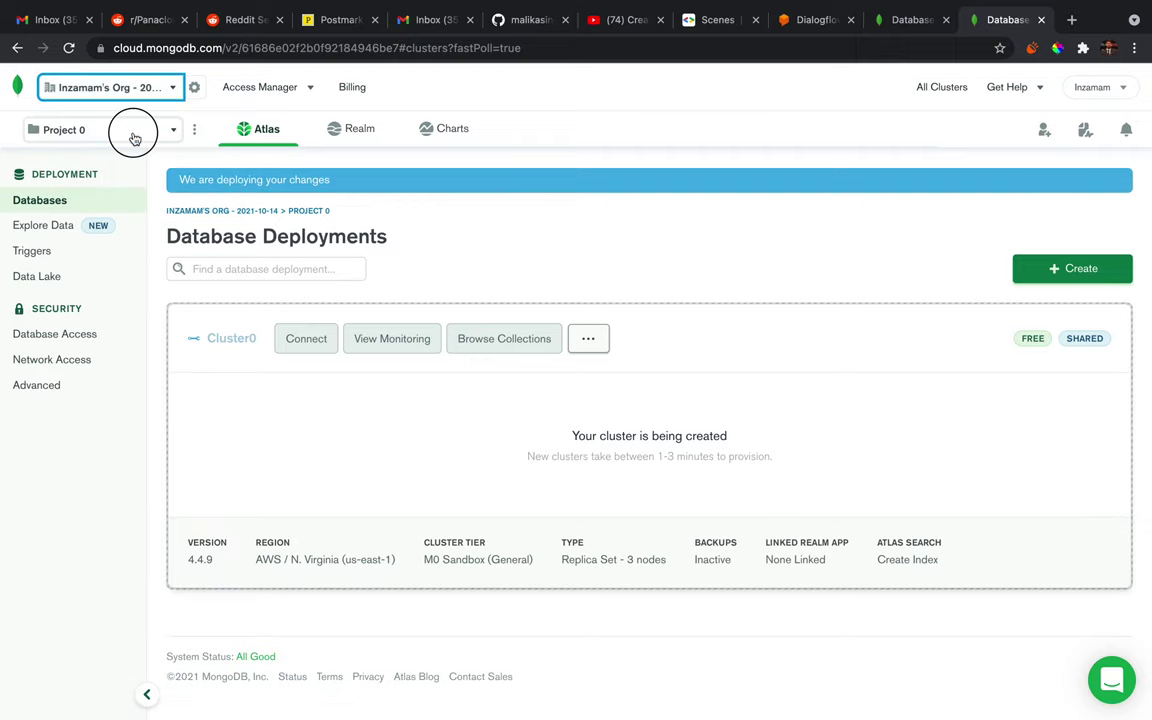
pyautogui.click(174, 135)
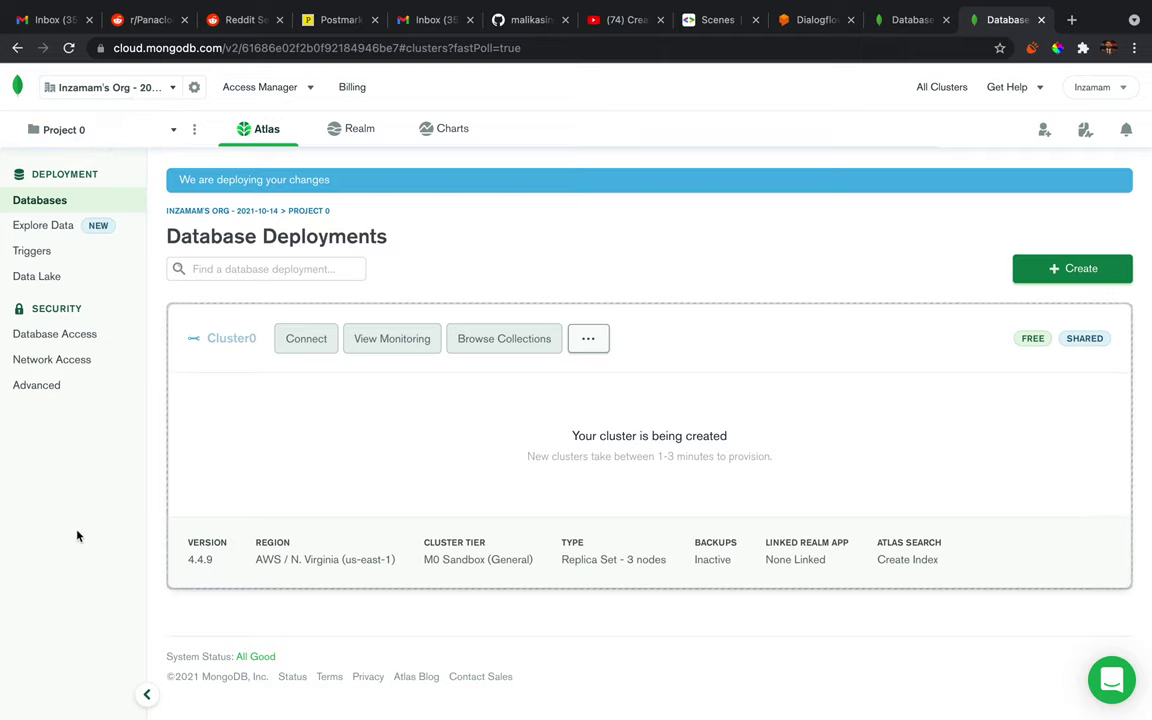
# Wait for Cluster0 to finish provisioning, reading its creation status message.
pyautogui.click(591, 431)
pyautogui.moveTo(591, 431); pyautogui.dragTo(838, 483)
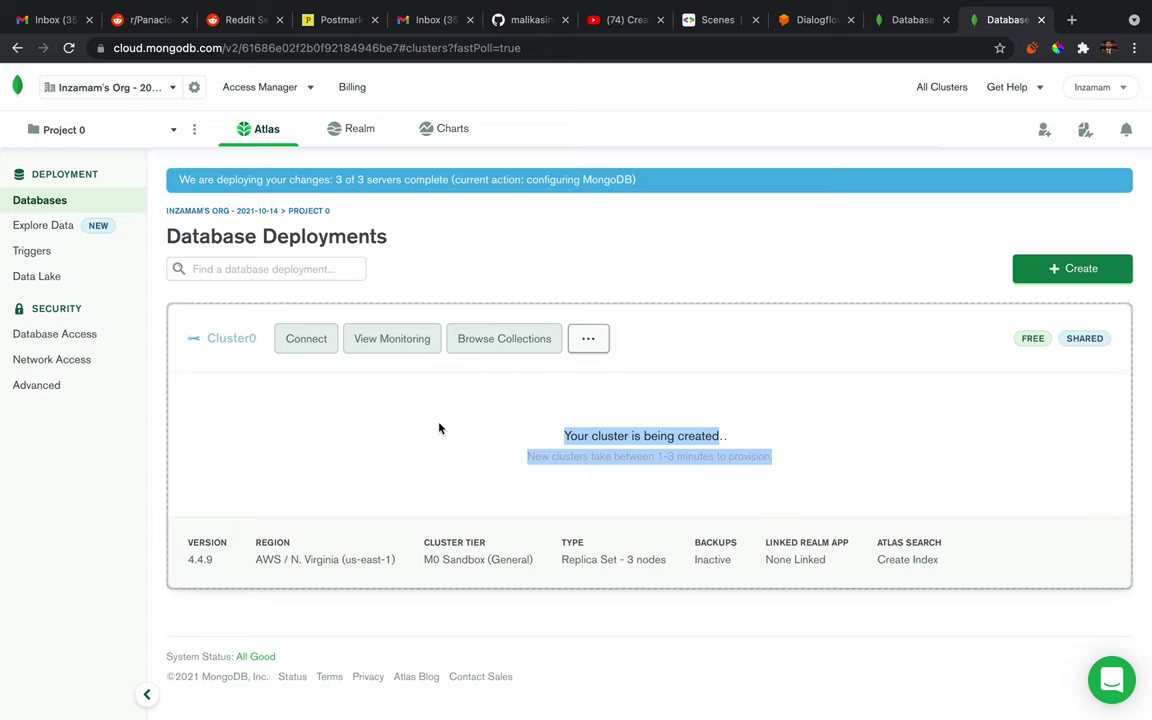
pyautogui.click(438, 428)
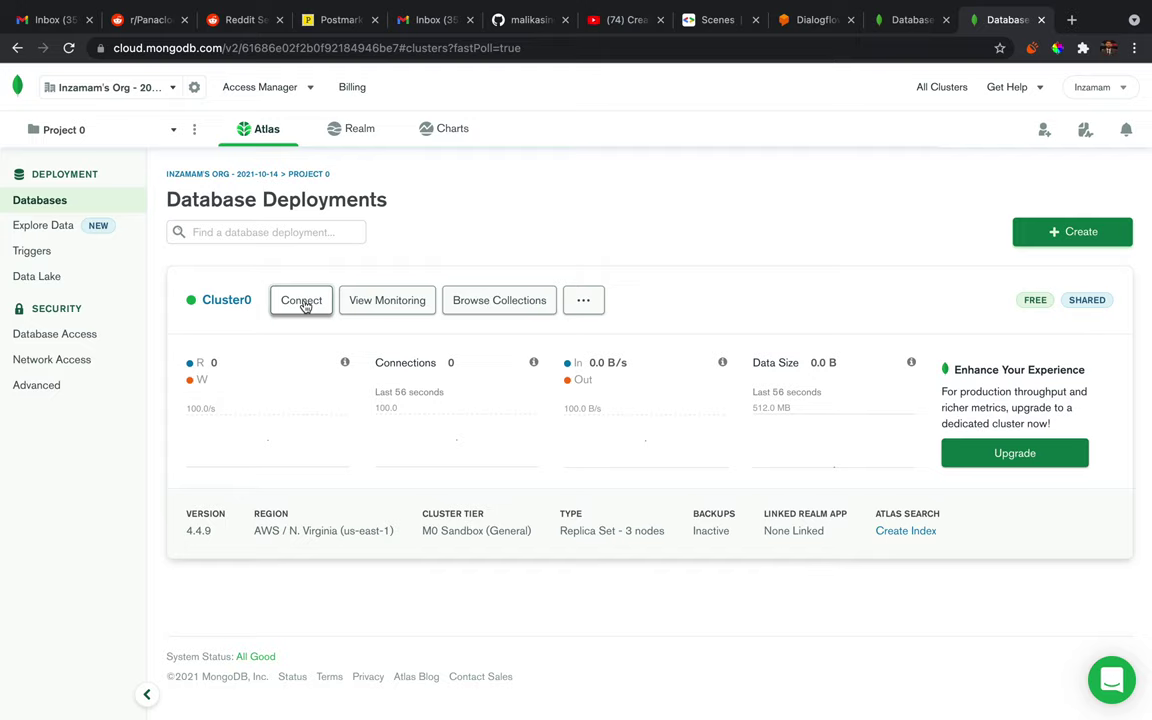
# Add 0.0.0.0/0 to Cluster0's IP access list to allow access from anywhere.
pyautogui.click(303, 302)
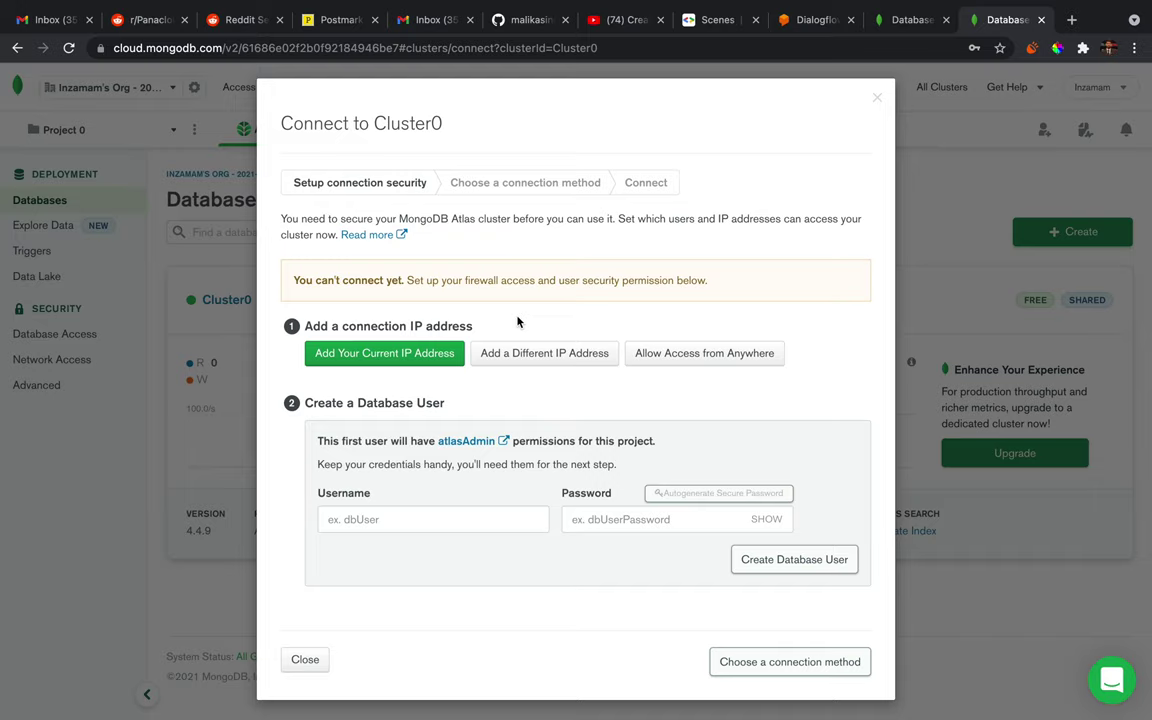
pyautogui.click(704, 354)
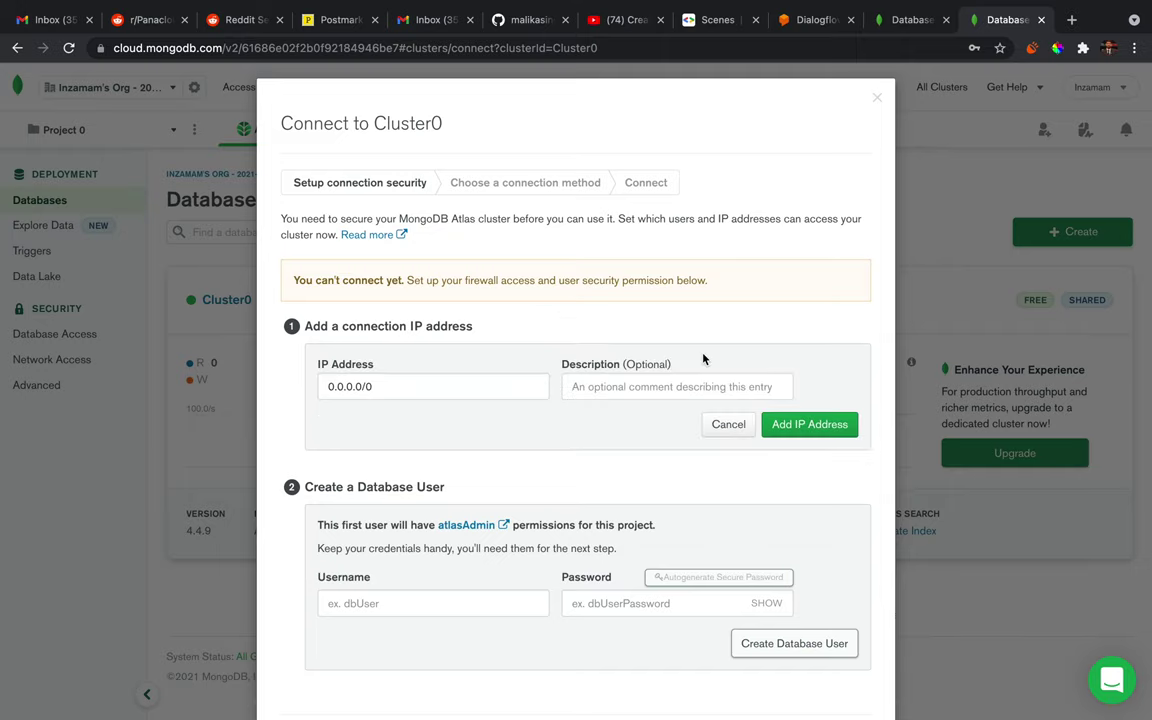
pyautogui.tripleClick(405, 384)
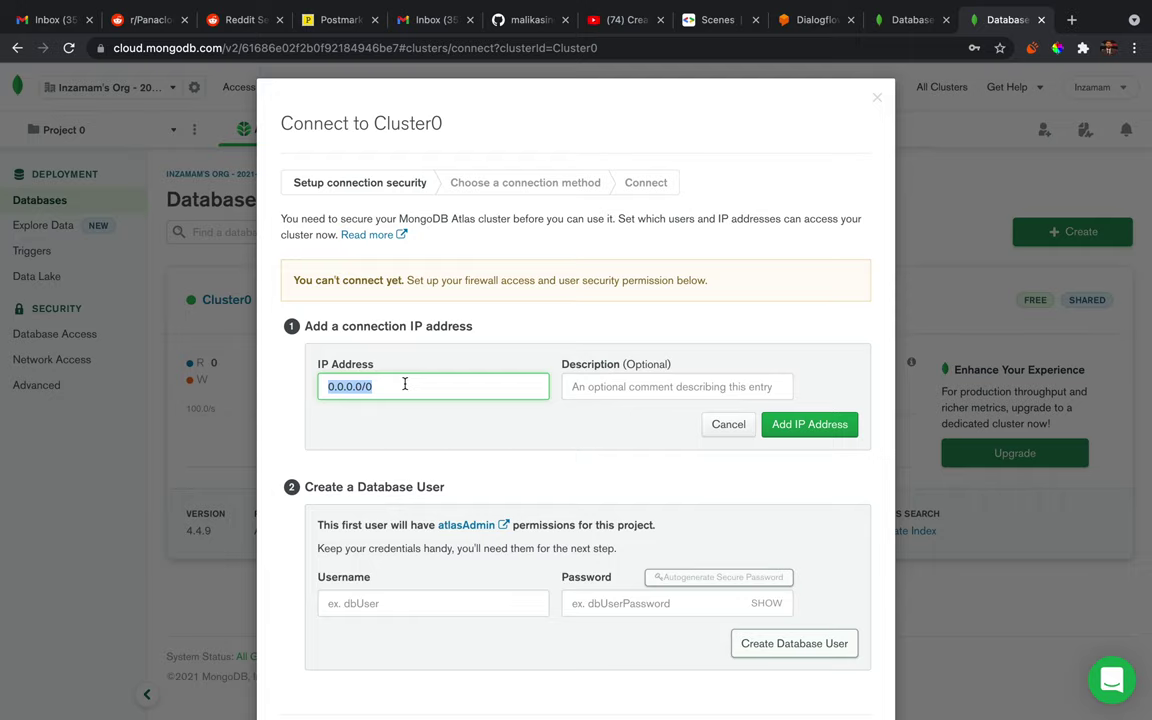
pyautogui.click(806, 428)
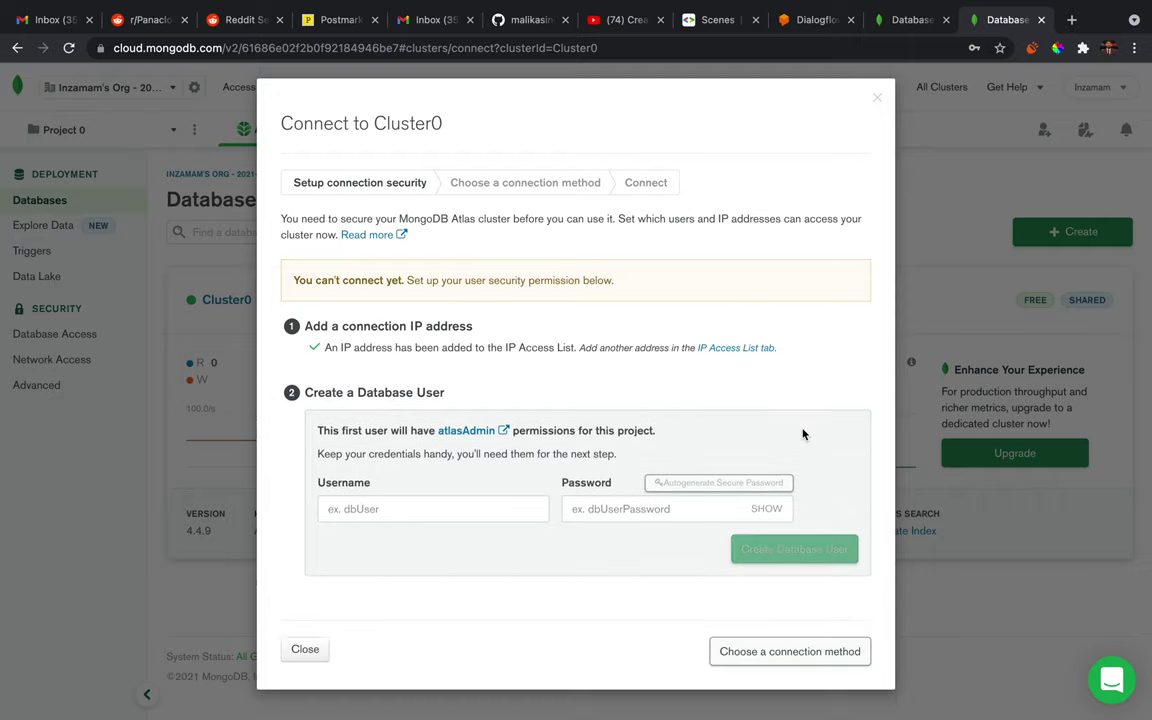
pyautogui.moveTo(338, 347); pyautogui.dragTo(828, 337)
pyautogui.click(835, 344)
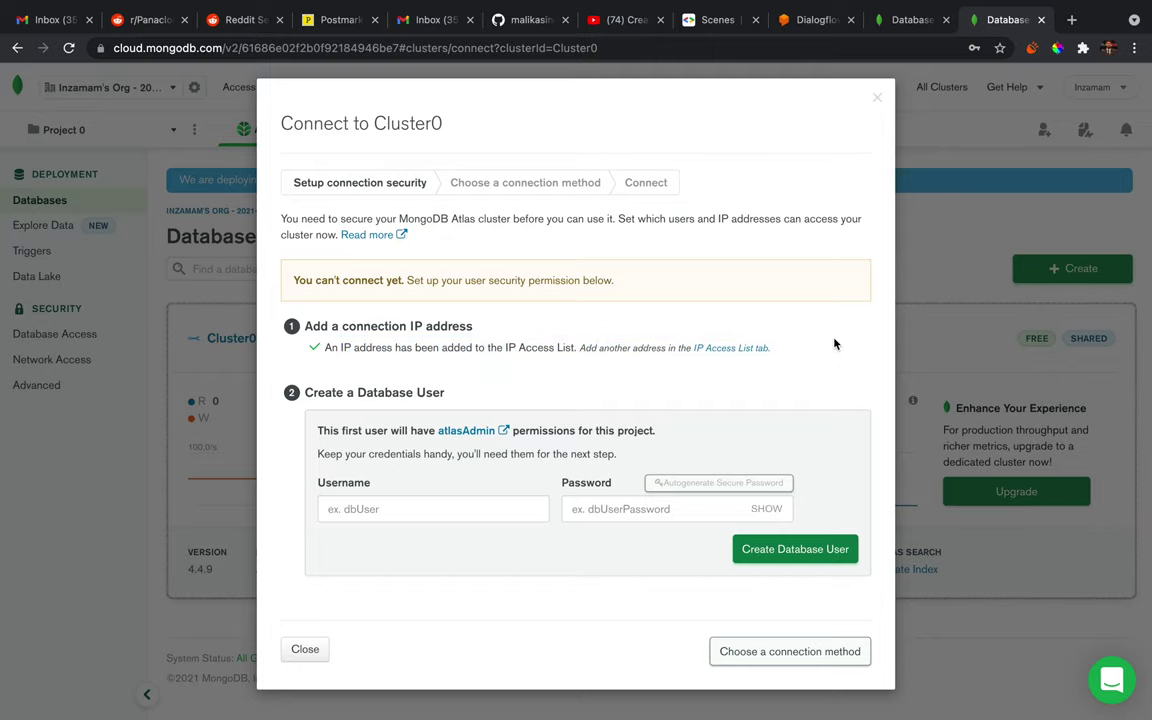
# Create the database user dbuser with its password.
pyautogui.click(376, 511)
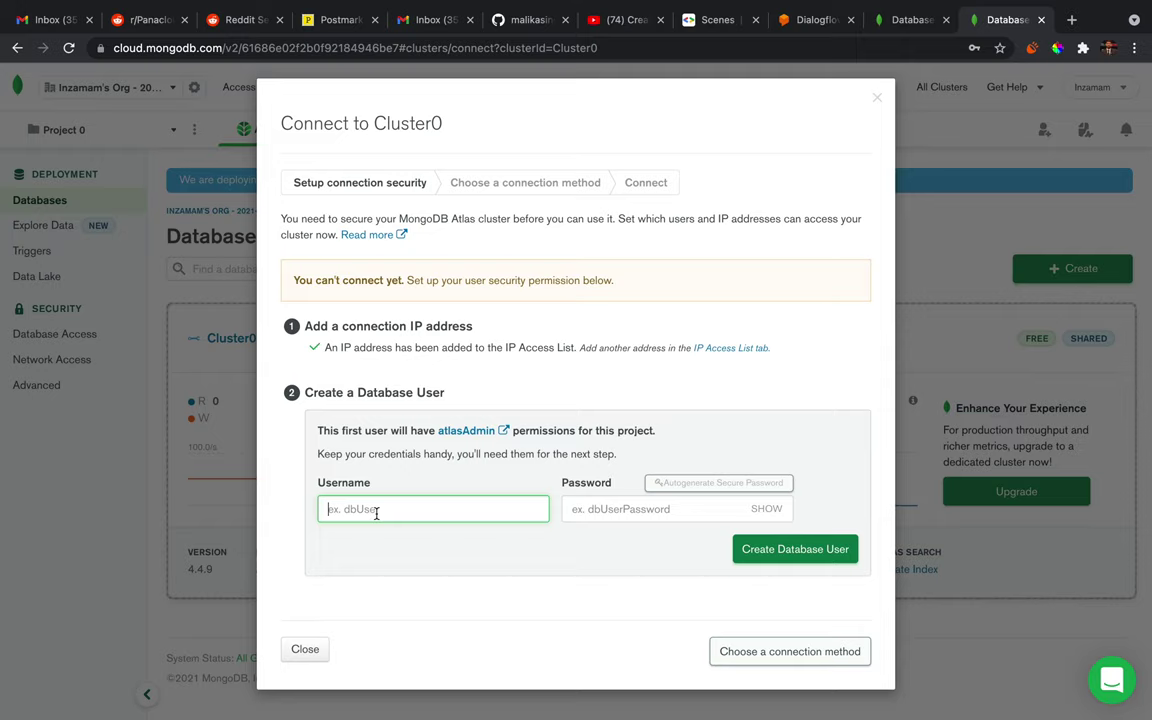
pyautogui.write('dbuser')
pyautogui.press('Tab')
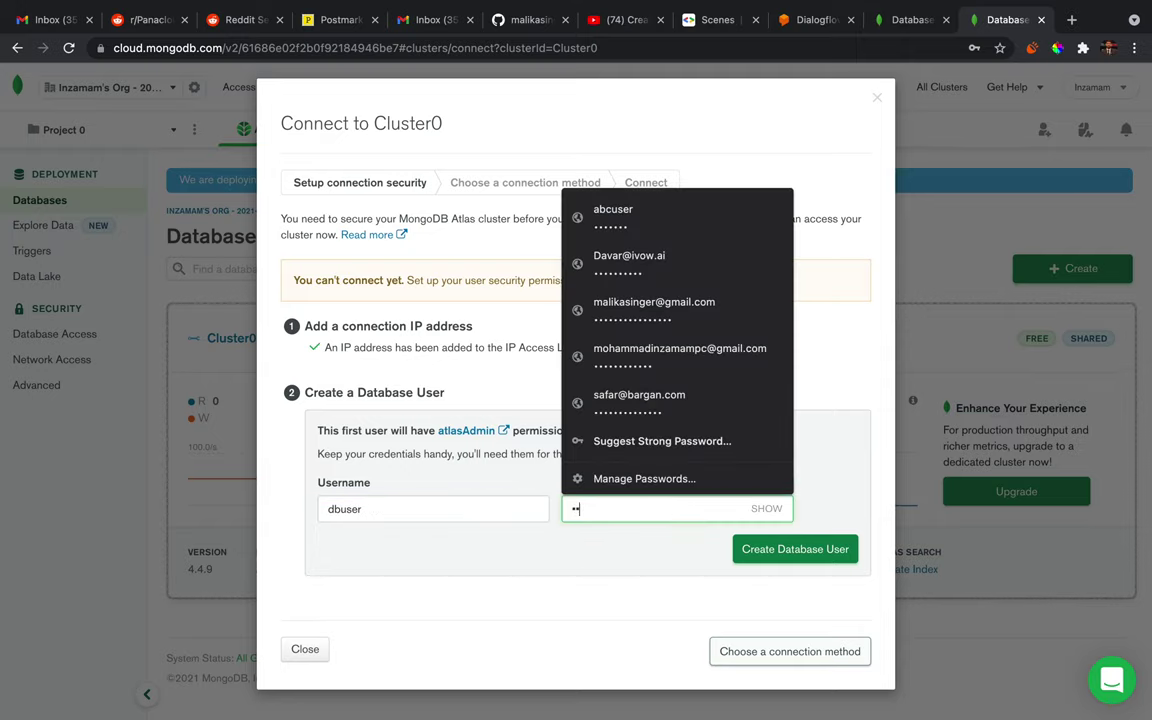
pyautogui.click(400, 574)
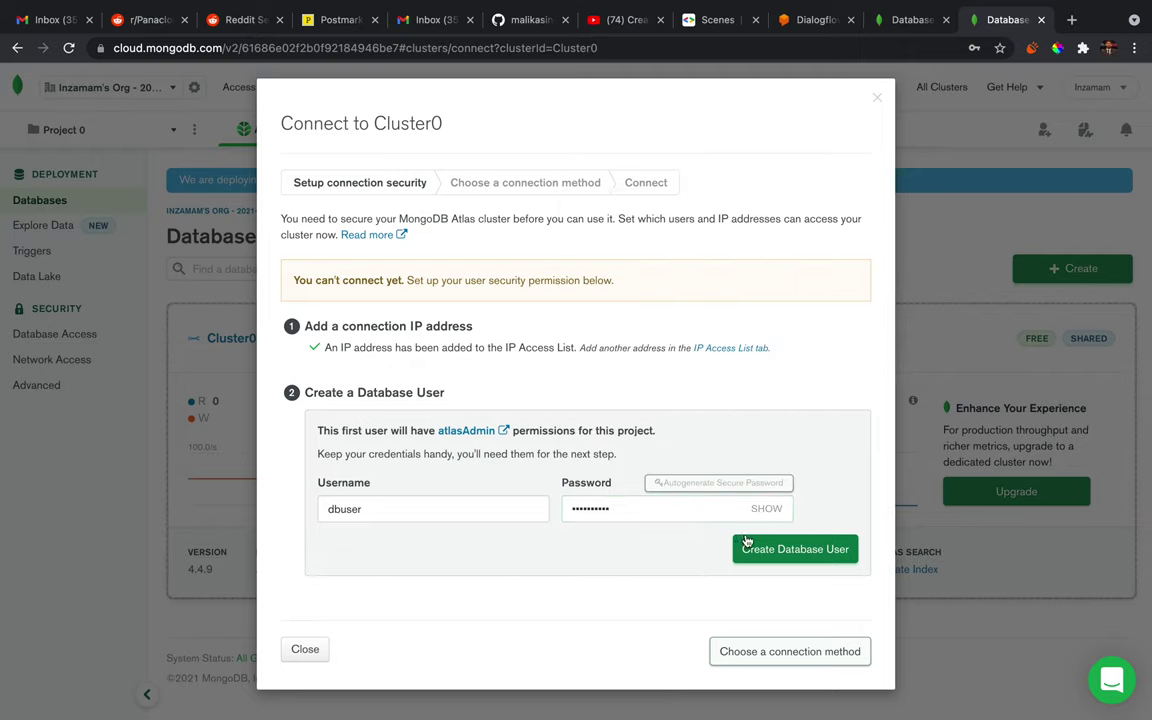
pyautogui.click(789, 557)
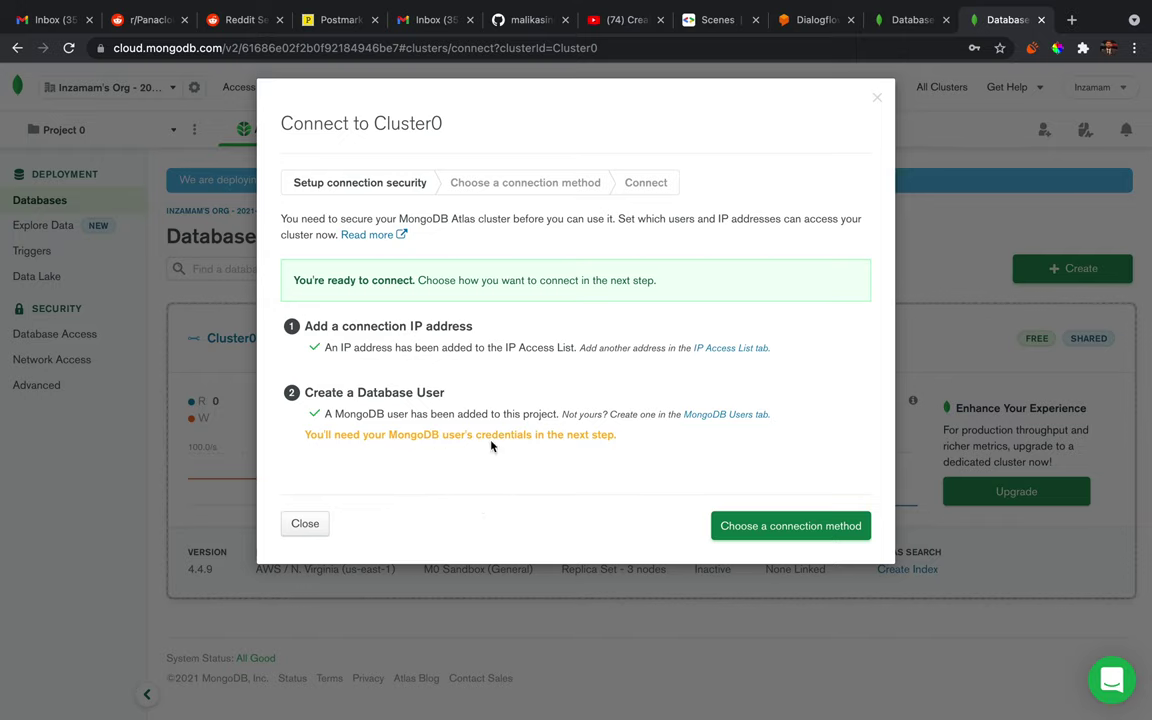
# Copy Cluster0's Connect your application connection string and close the Connect dialog.
pyautogui.click(789, 533)
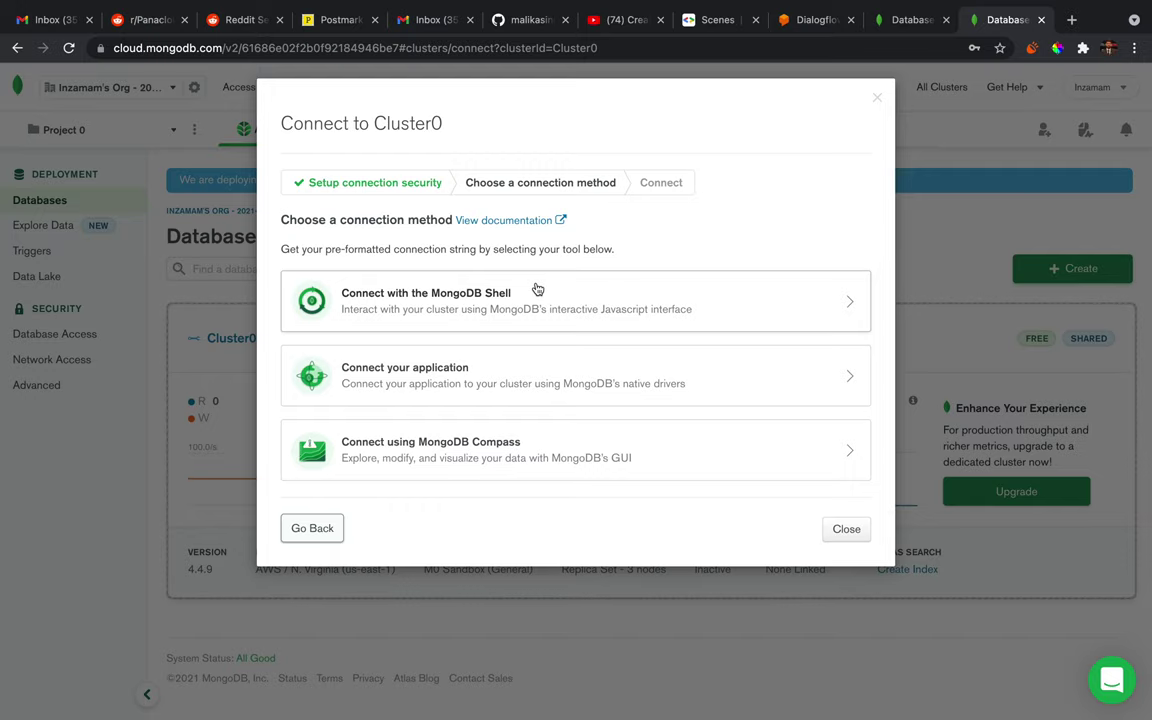
pyautogui.click(404, 382)
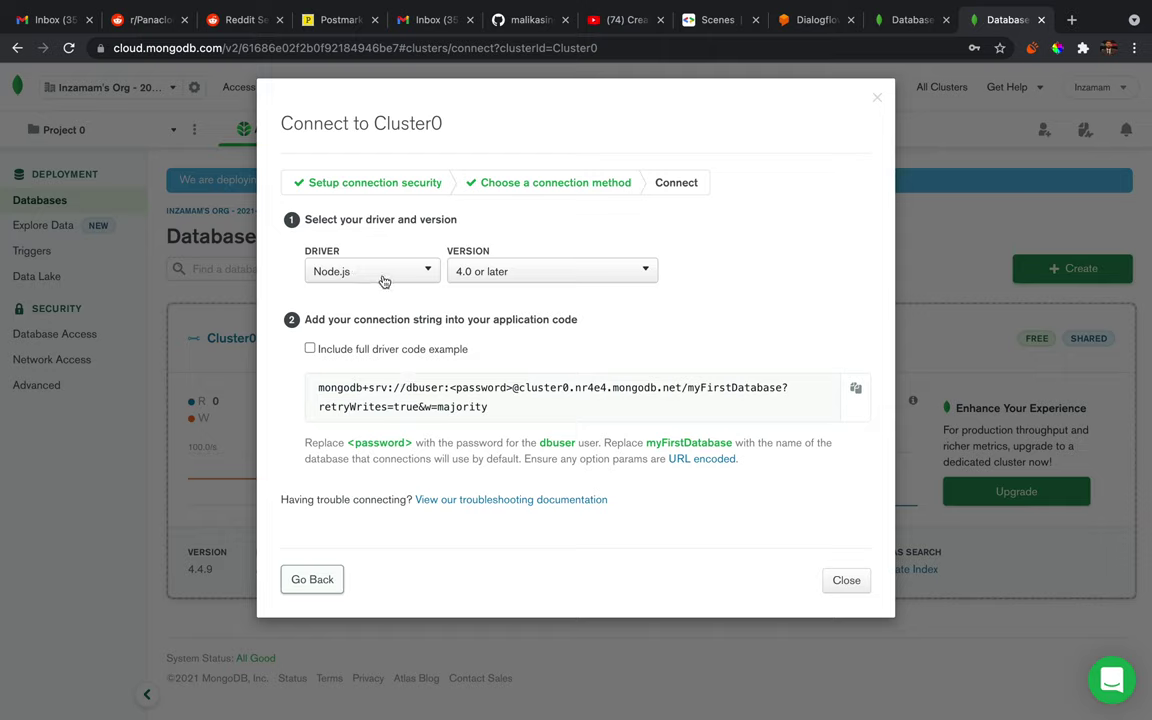
pyautogui.moveTo(317, 388); pyautogui.dragTo(505, 416)
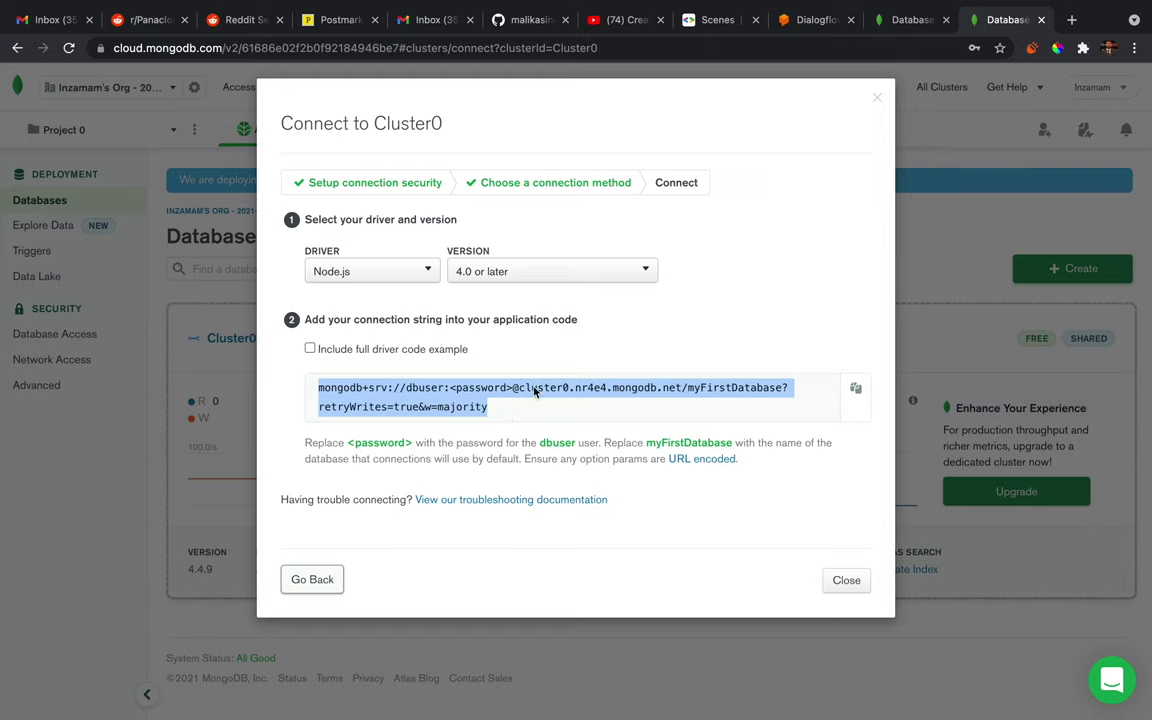
pyautogui.click(846, 581)
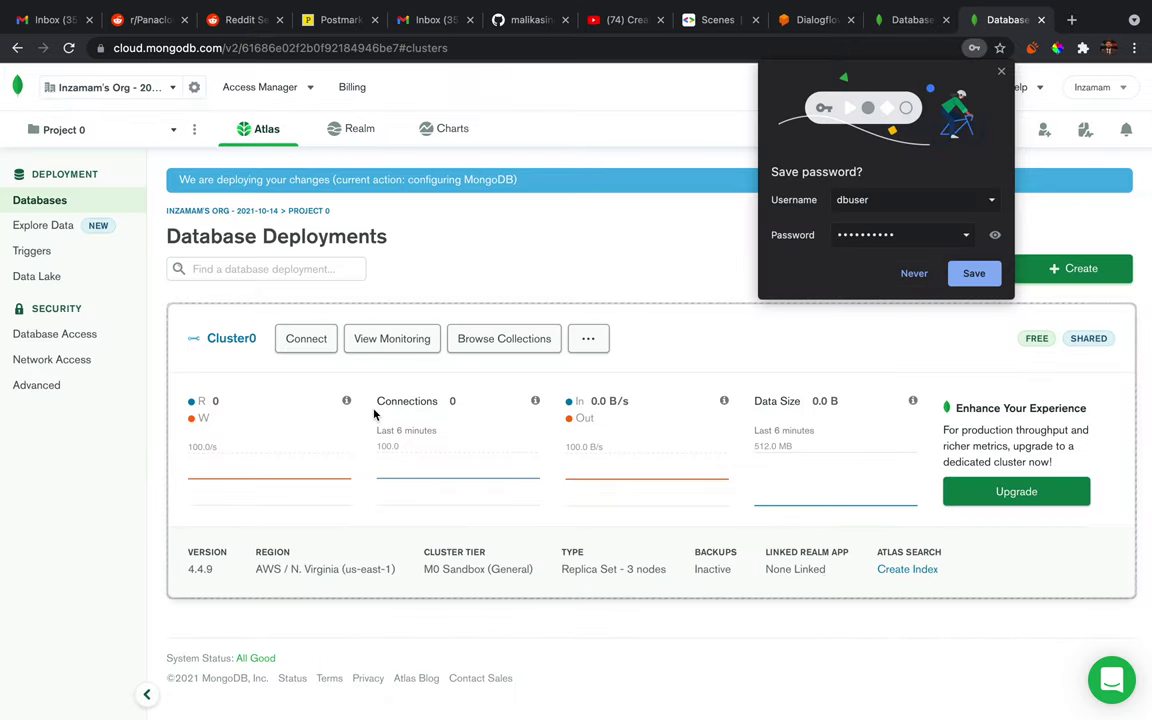
pyautogui.click(914, 276)
pyautogui.hotkey('ctrl', 'Left')
pyautogui.hotkey('ctrl', 'Left')
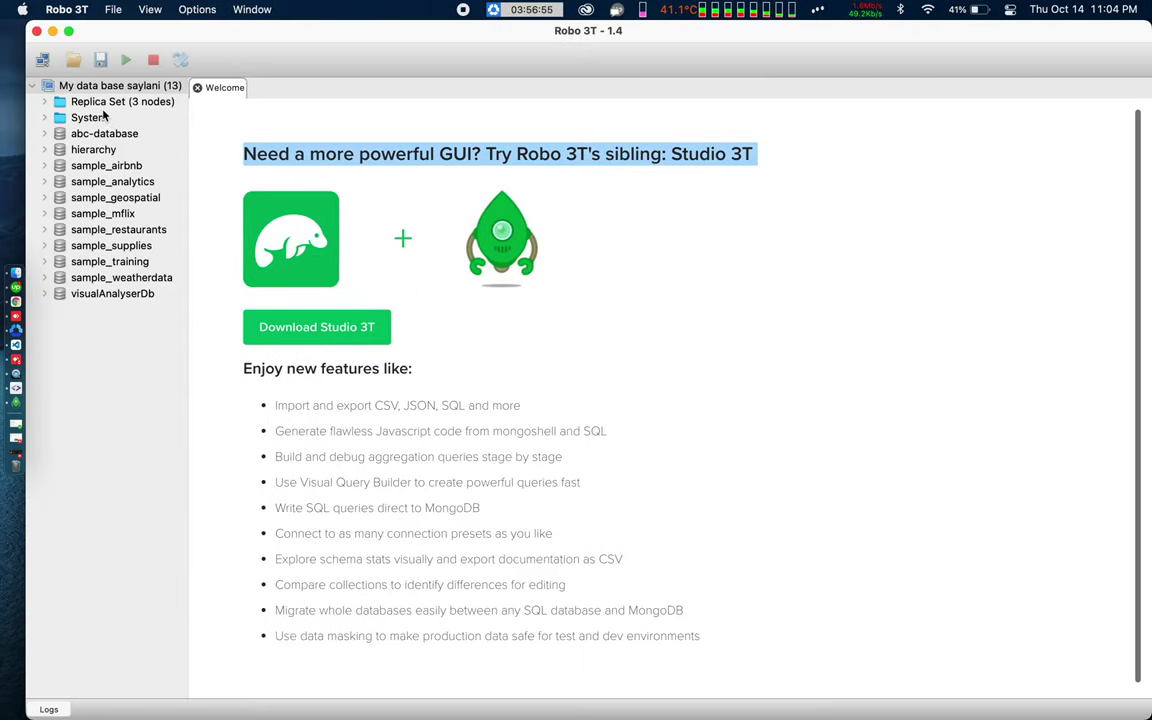
# Disconnect Robo 3T from the My data base saylani connection.
pyautogui.click(33, 86)
pyautogui.rightClick(78, 88)
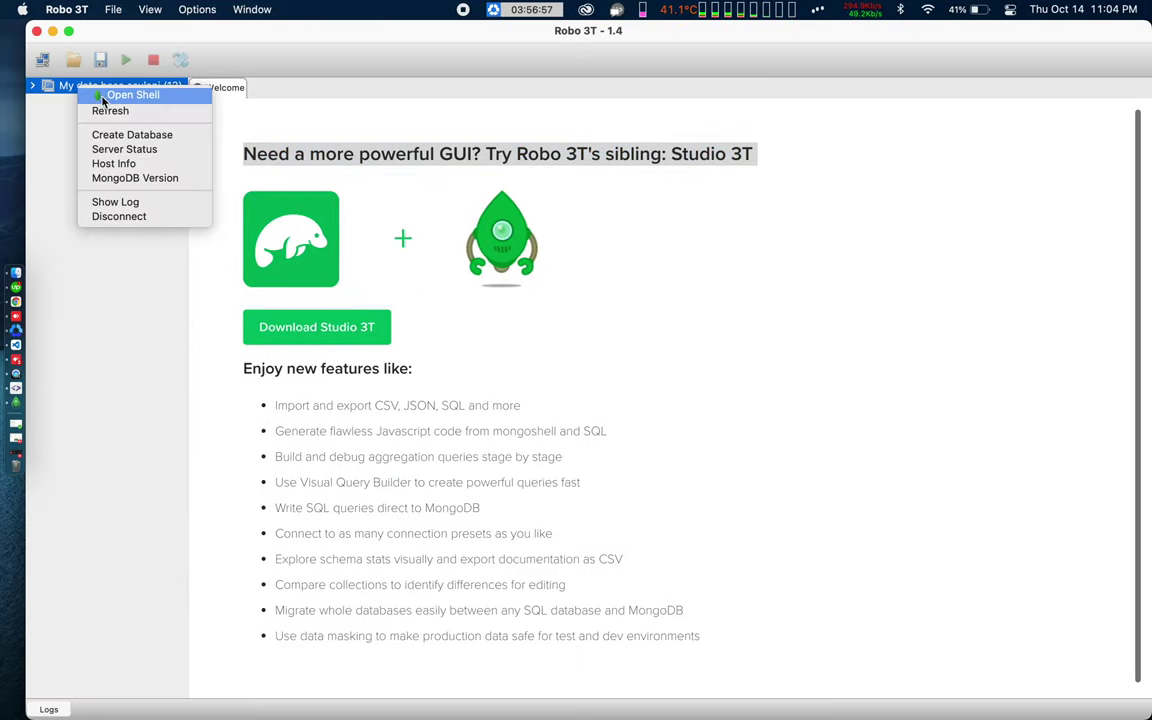
pyautogui.click(124, 214)
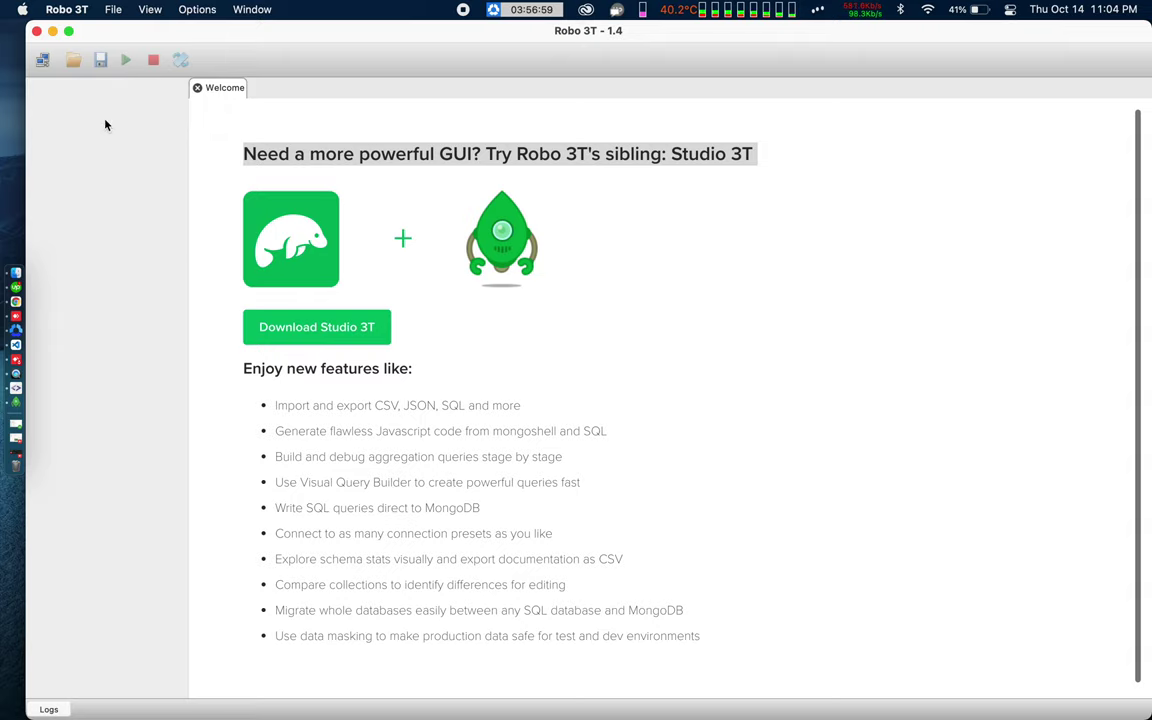
# Save a new connection imported from the Atlas SRV string with <password> replaced by the database password.
pyautogui.click(43, 61)
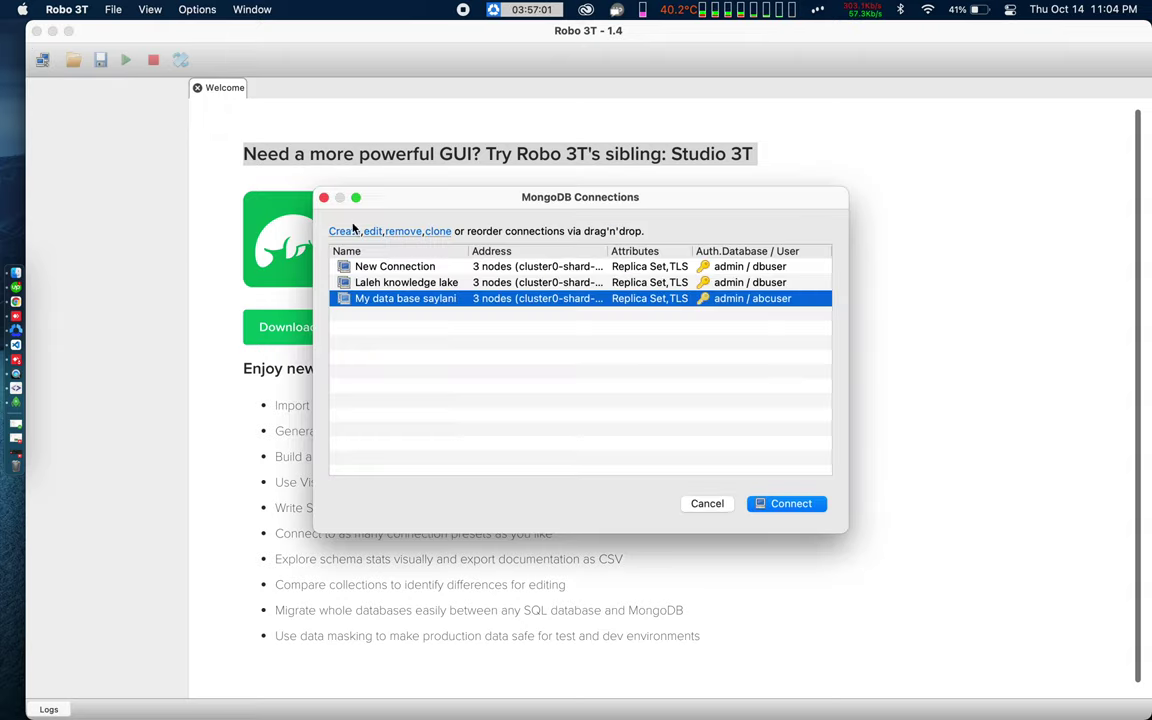
pyautogui.click(331, 228)
pyautogui.click(458, 472)
pyautogui.press('super+v')
pyautogui.press('super+Left')
pyautogui.click(569, 470)
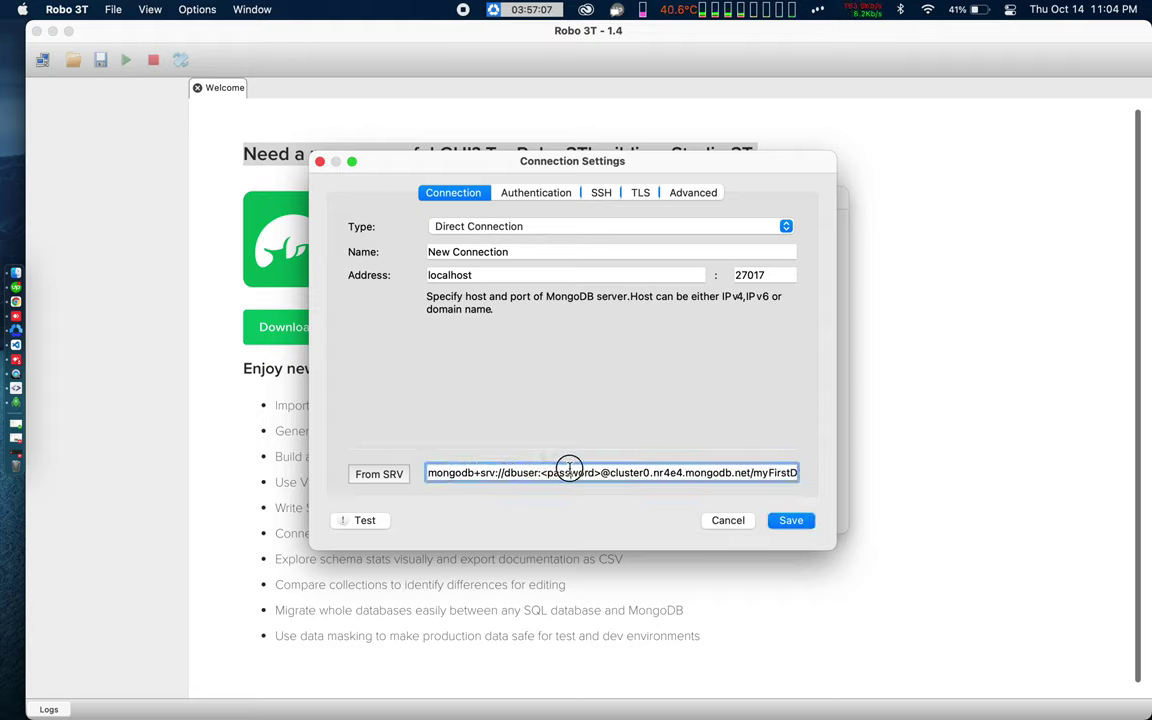
pyautogui.doubleClick(569, 472)
pyautogui.press('BackSpace')
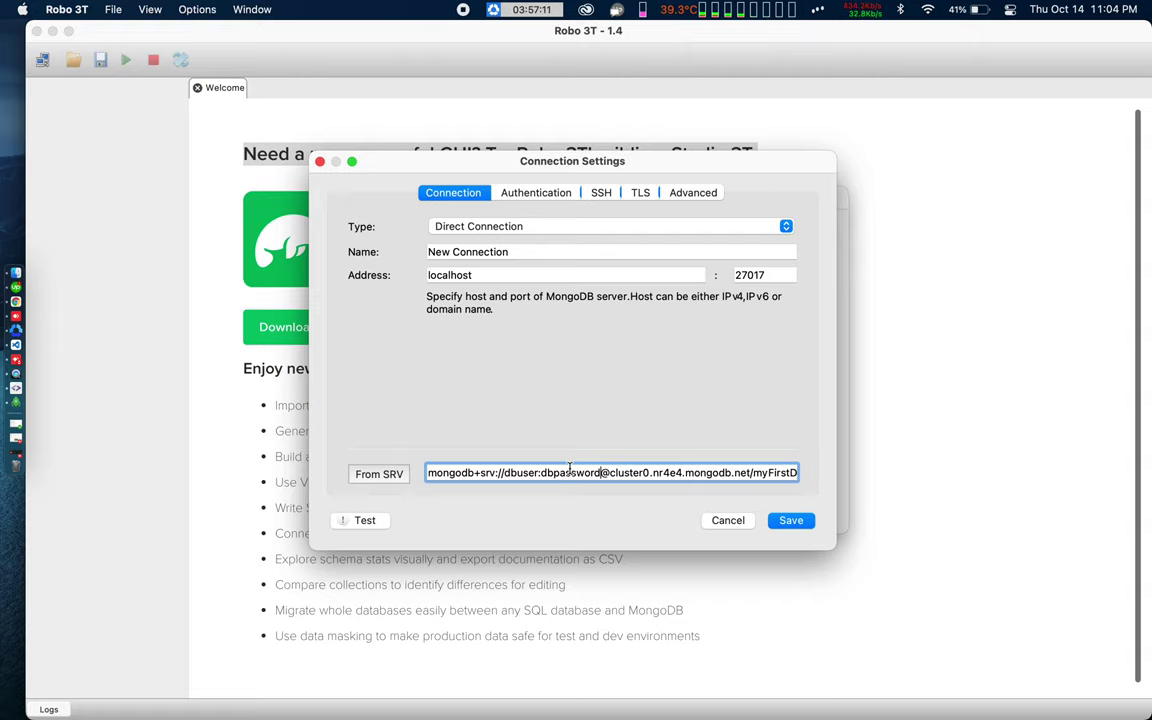
pyautogui.click(791, 521)
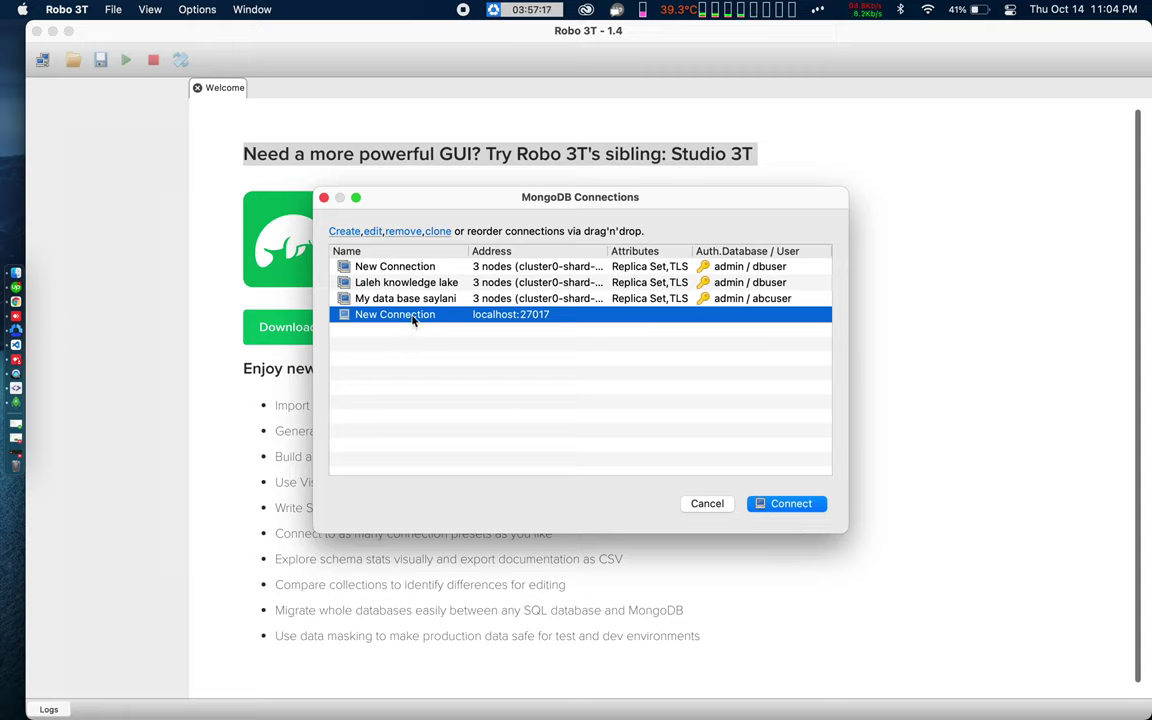
# Try connecting with the localhost New Connection and dismiss the refused-connection error.
pyautogui.click(398, 266)
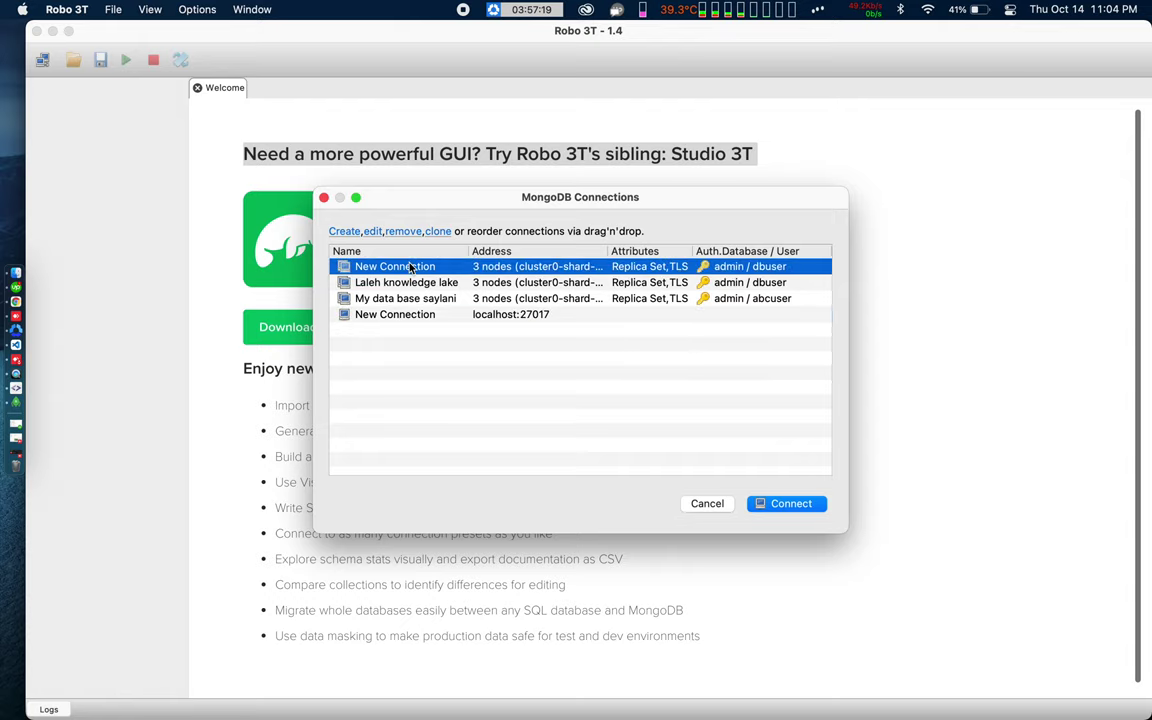
pyautogui.click(400, 316)
pyautogui.doubleClick(400, 316)
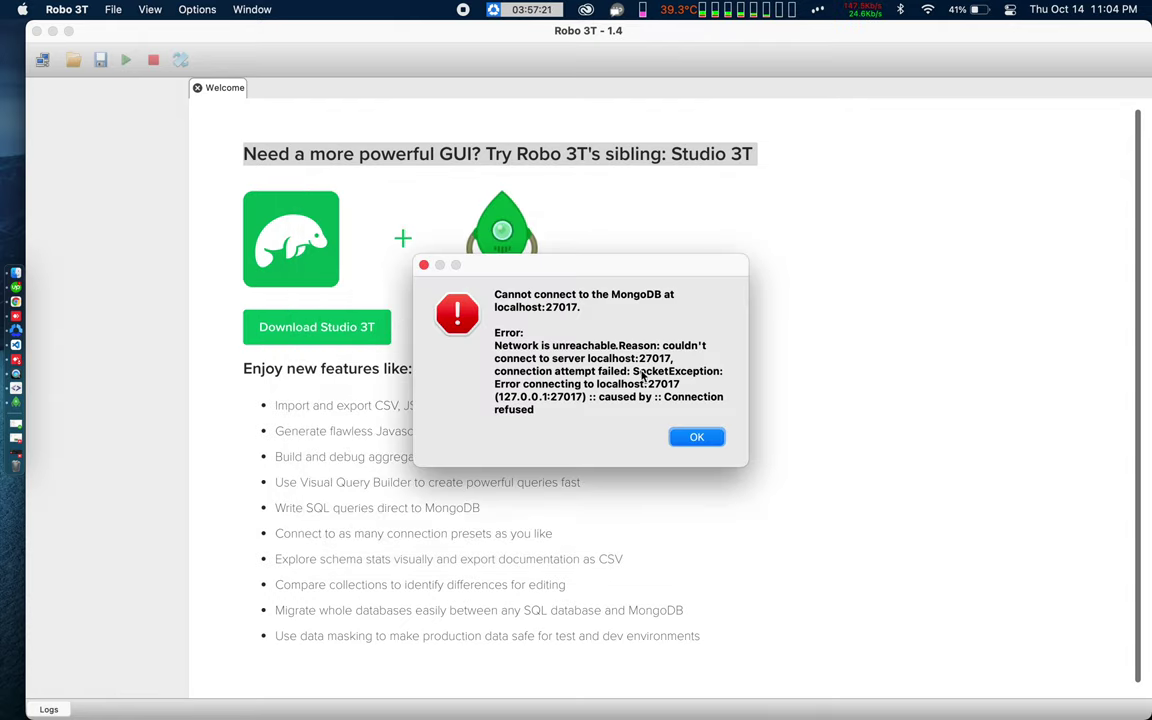
pyautogui.press('Return')
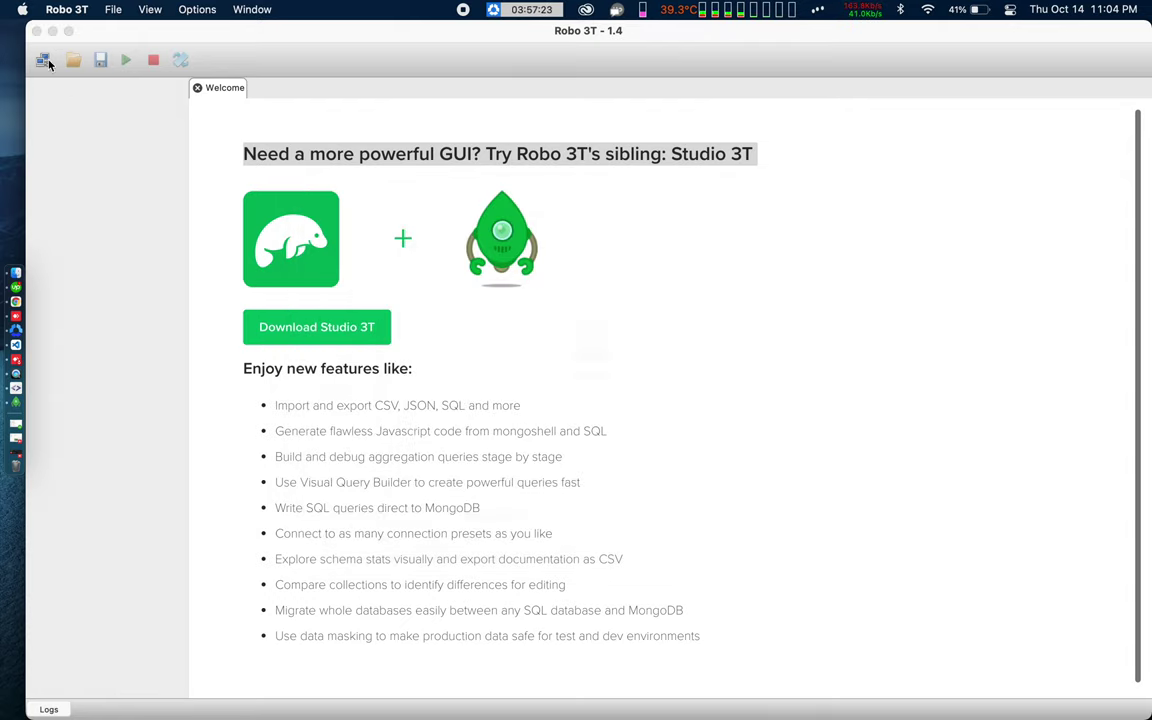
# Edit the localhost connection, re-importing the Atlas string with the database password filled in.
pyautogui.click(43, 59)
pyautogui.rightClick(403, 317)
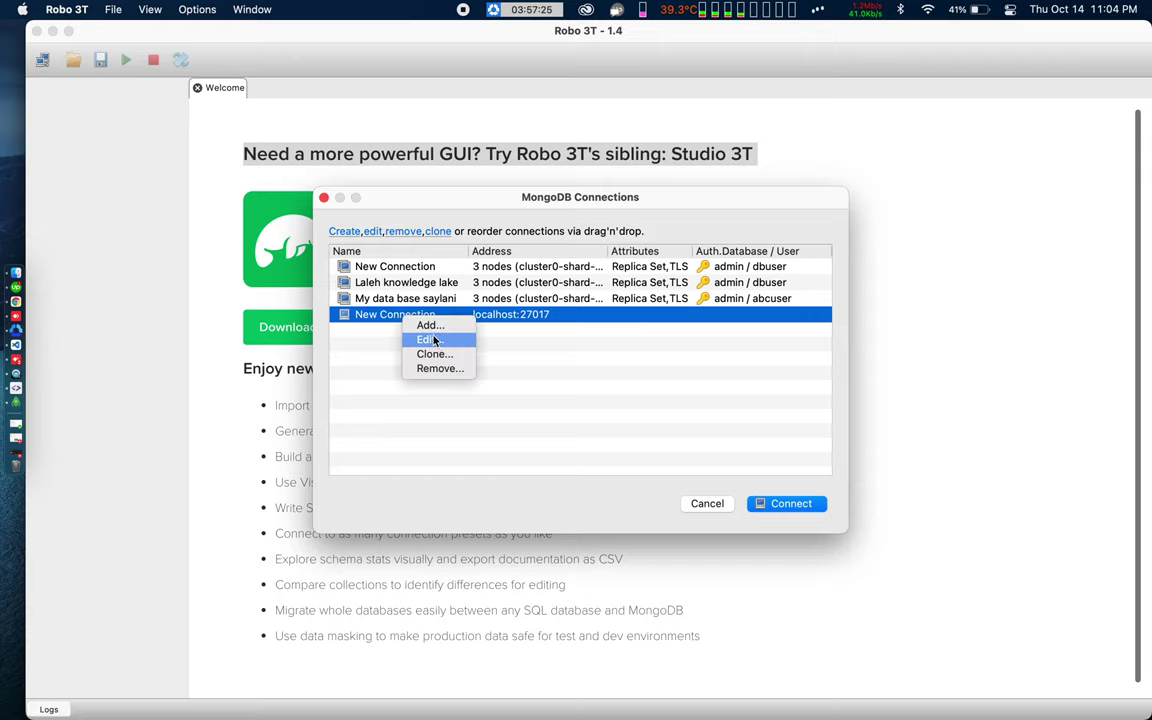
pyautogui.click(434, 337)
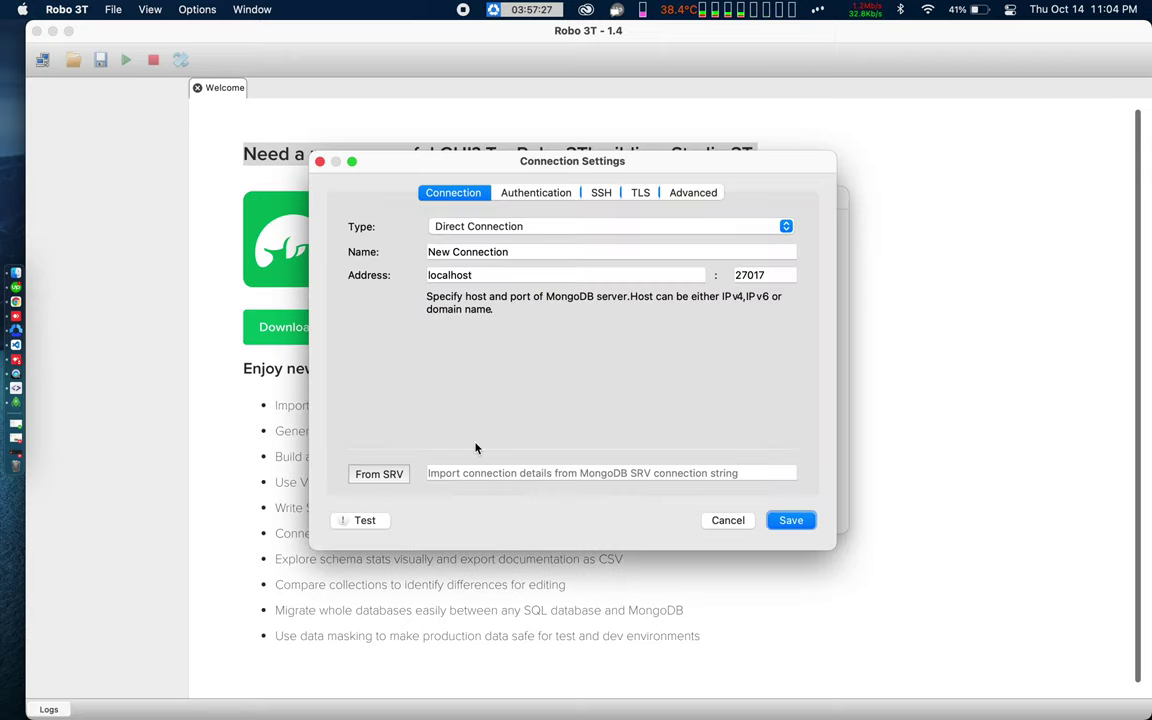
pyautogui.click(451, 473)
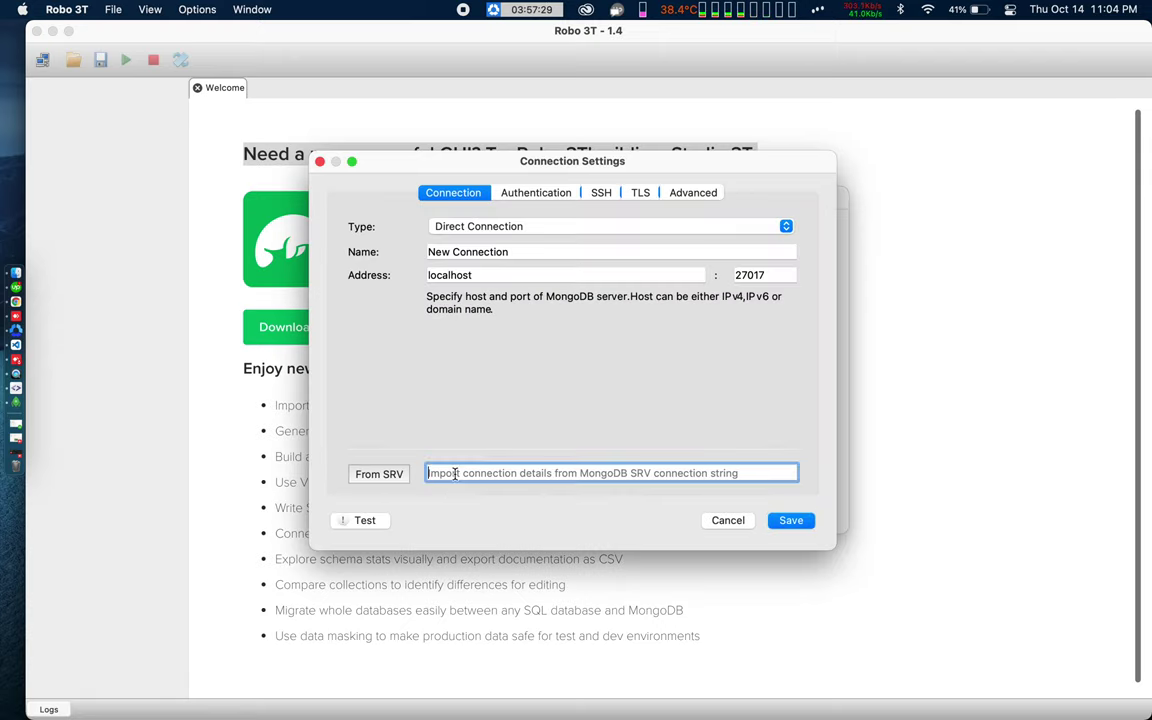
pyautogui.press('super+v')
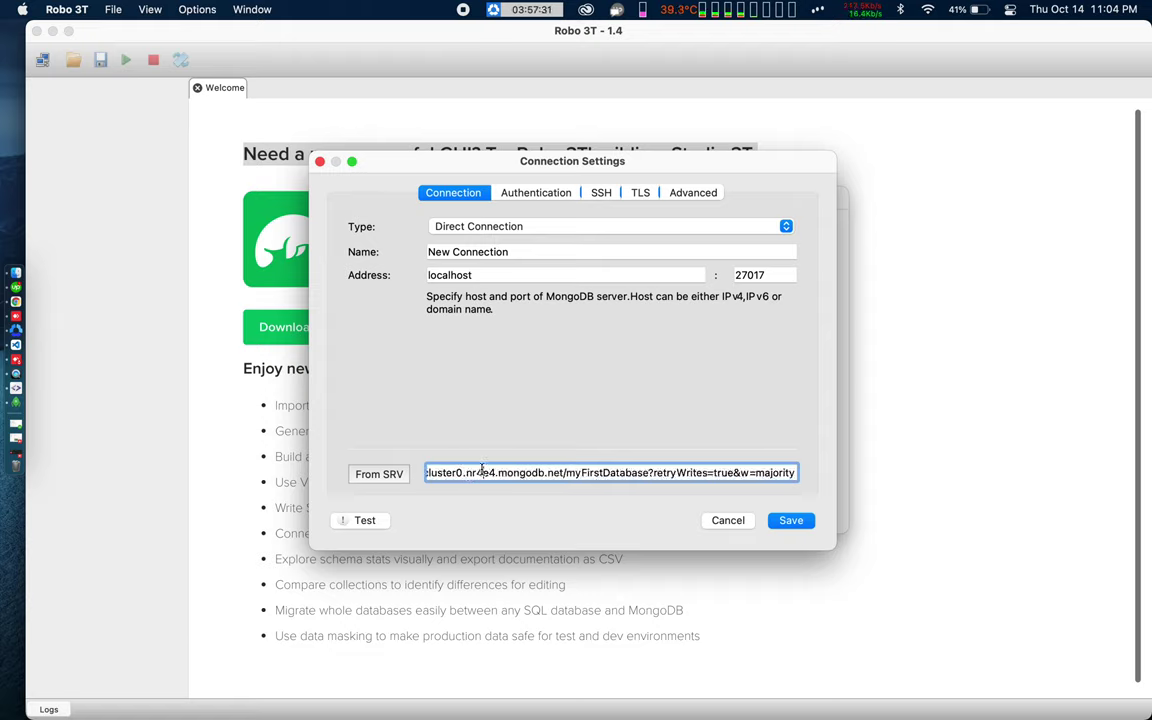
pyautogui.press('super+Left')
pyautogui.doubleClick(566, 473)
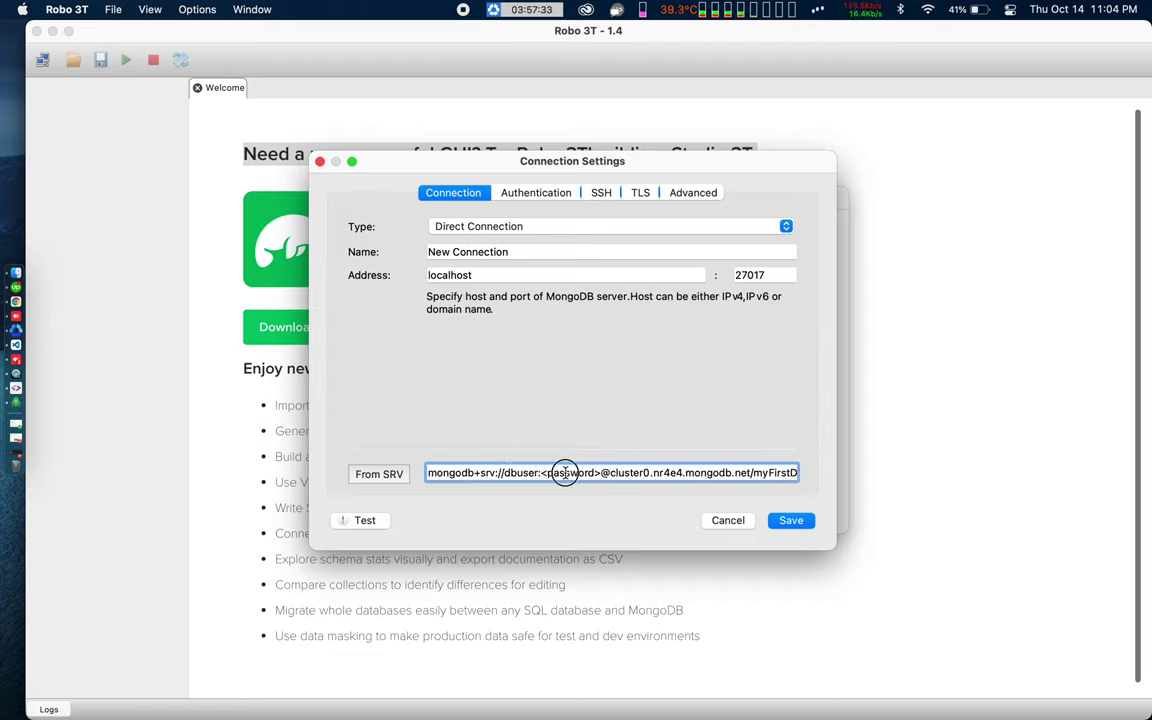
pyautogui.press('BackSpace')
pyautogui.press('BackSpace')
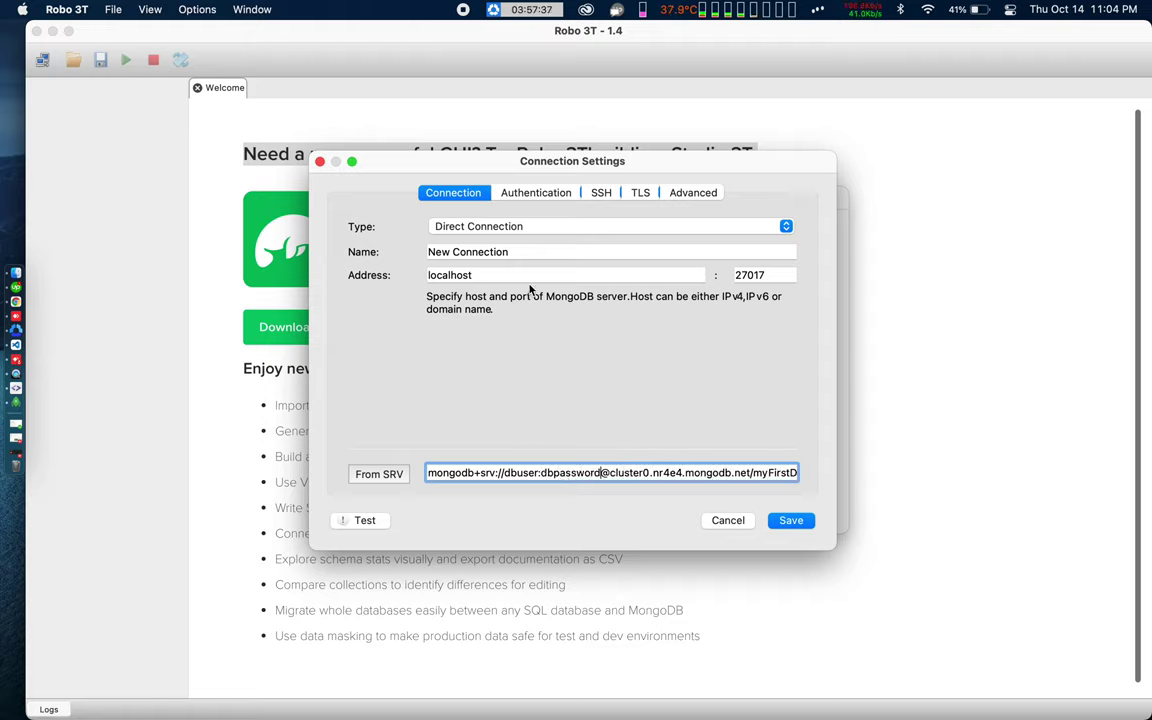
# Rename the connection to 'new acc db', save it, and dismiss the connection-refused error.
pyautogui.click(445, 252)
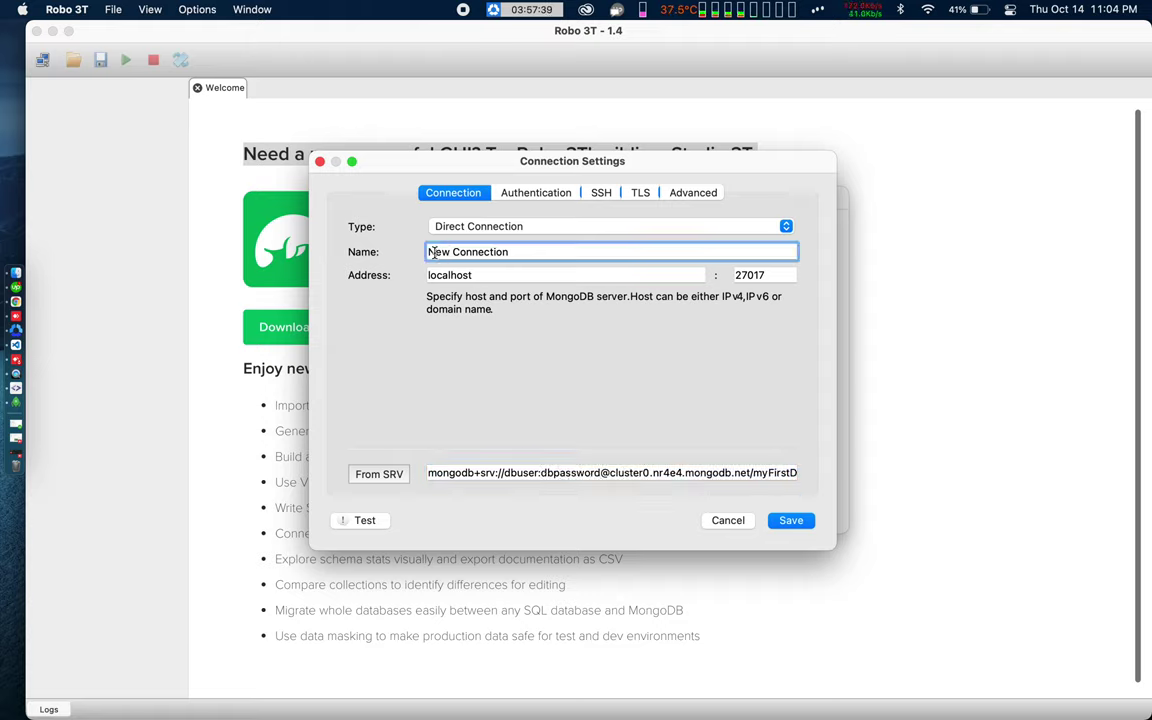
pyautogui.press('BackSpace')
pyautogui.press('BackSpace')
pyautogui.press('BackSpace')
pyautogui.press('BackSpace')
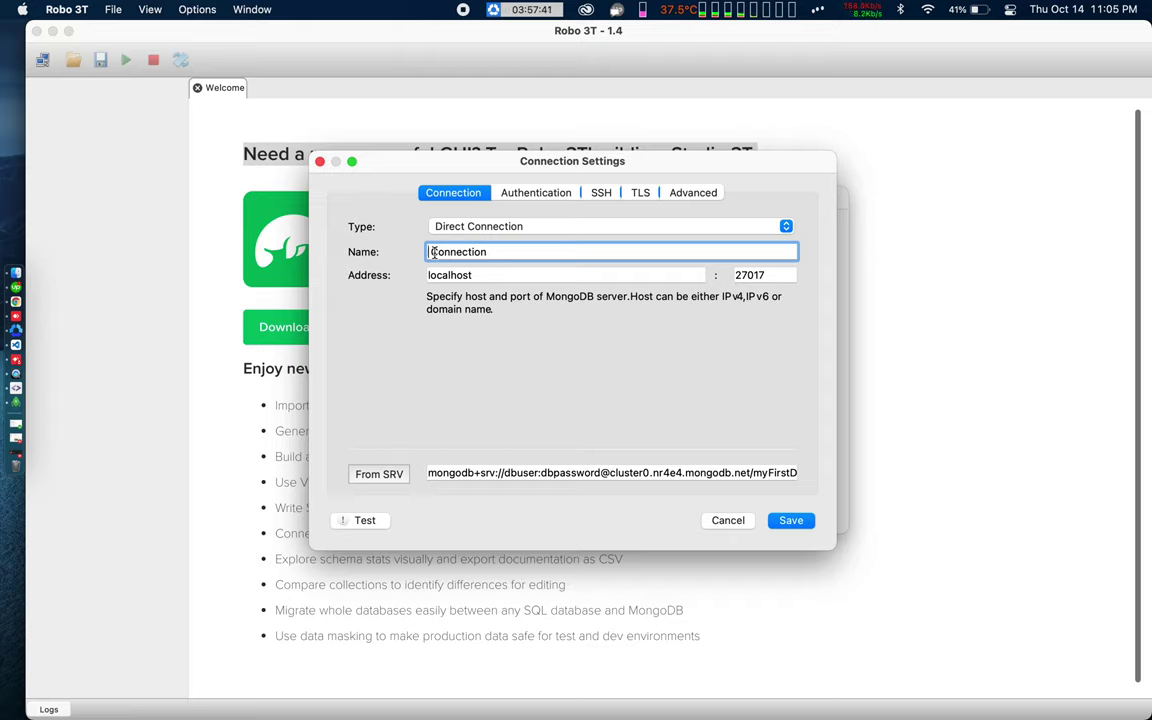
pyautogui.write('new acc')
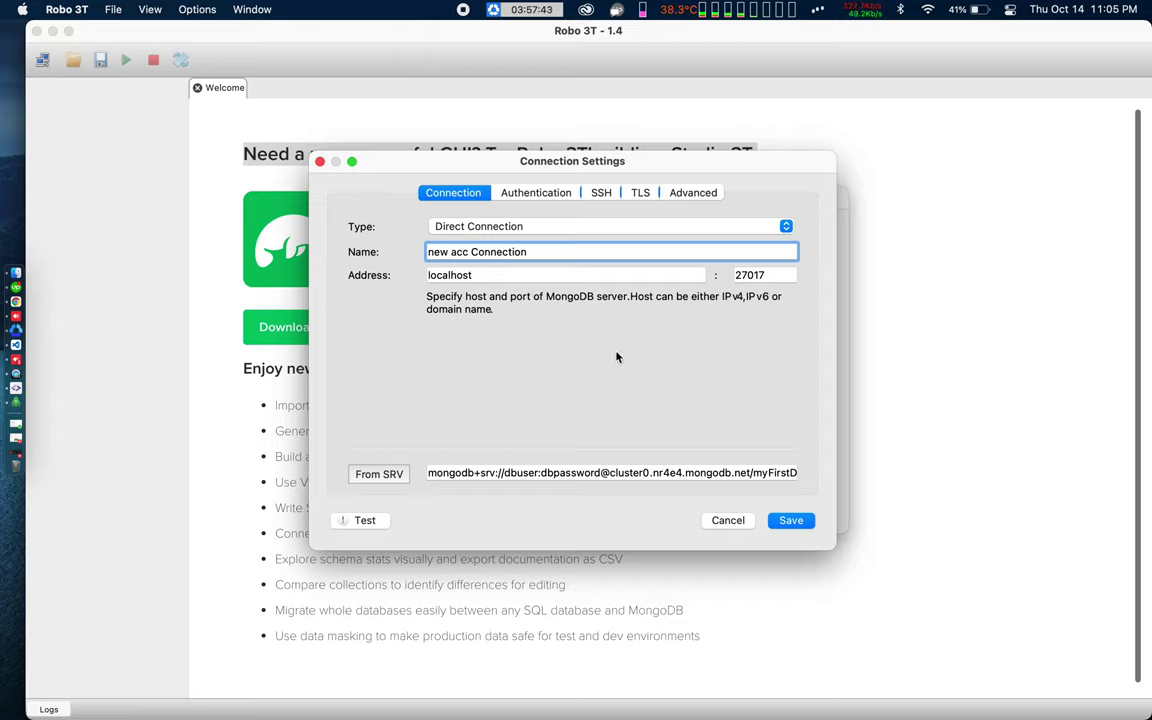
pyautogui.doubleClick(484, 251)
pyautogui.write('db')
pyautogui.click(791, 520)
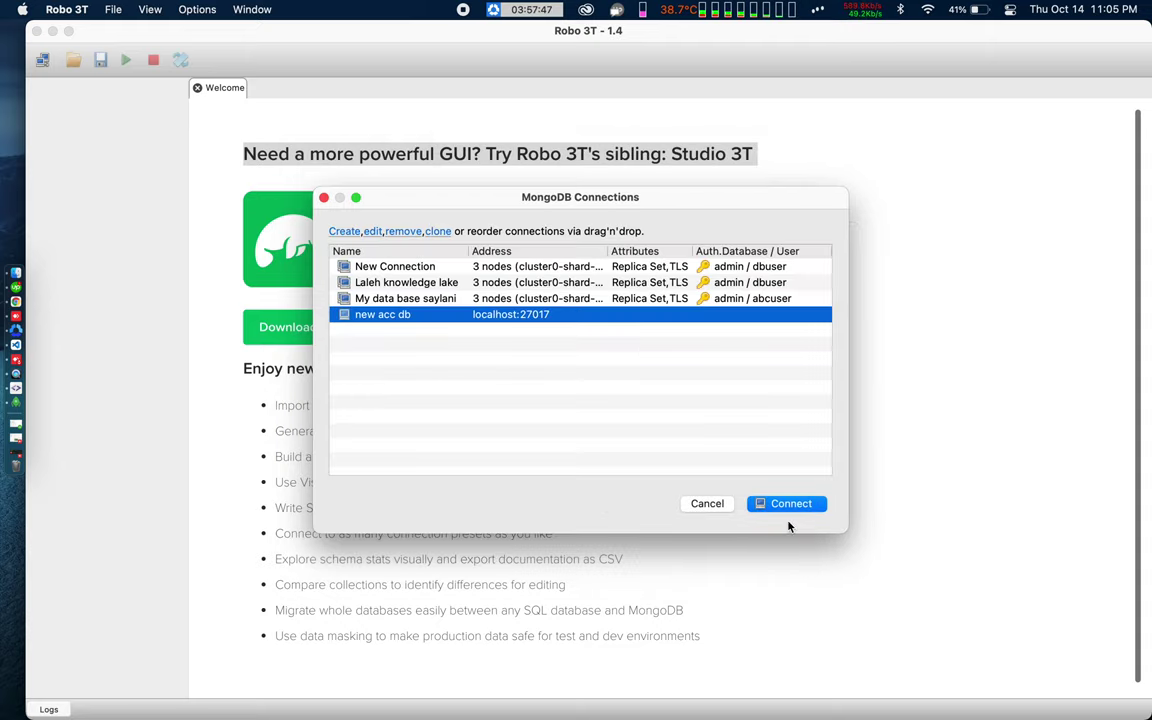
pyautogui.doubleClick(395, 316)
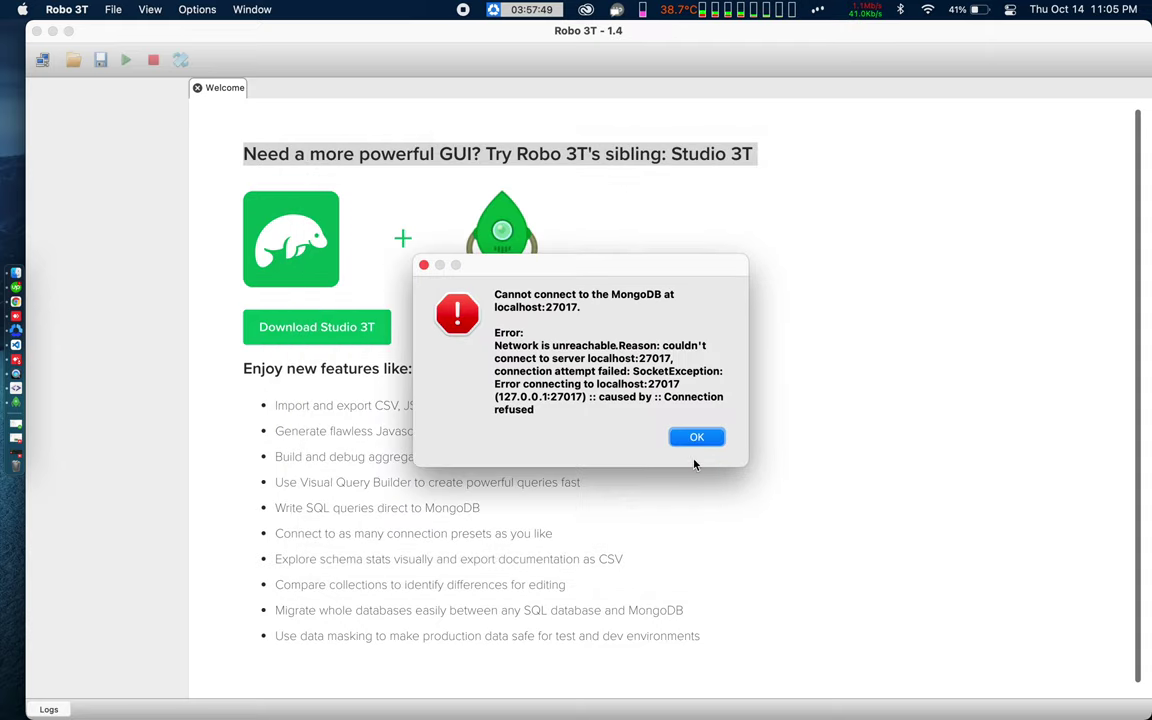
pyautogui.click(709, 437)
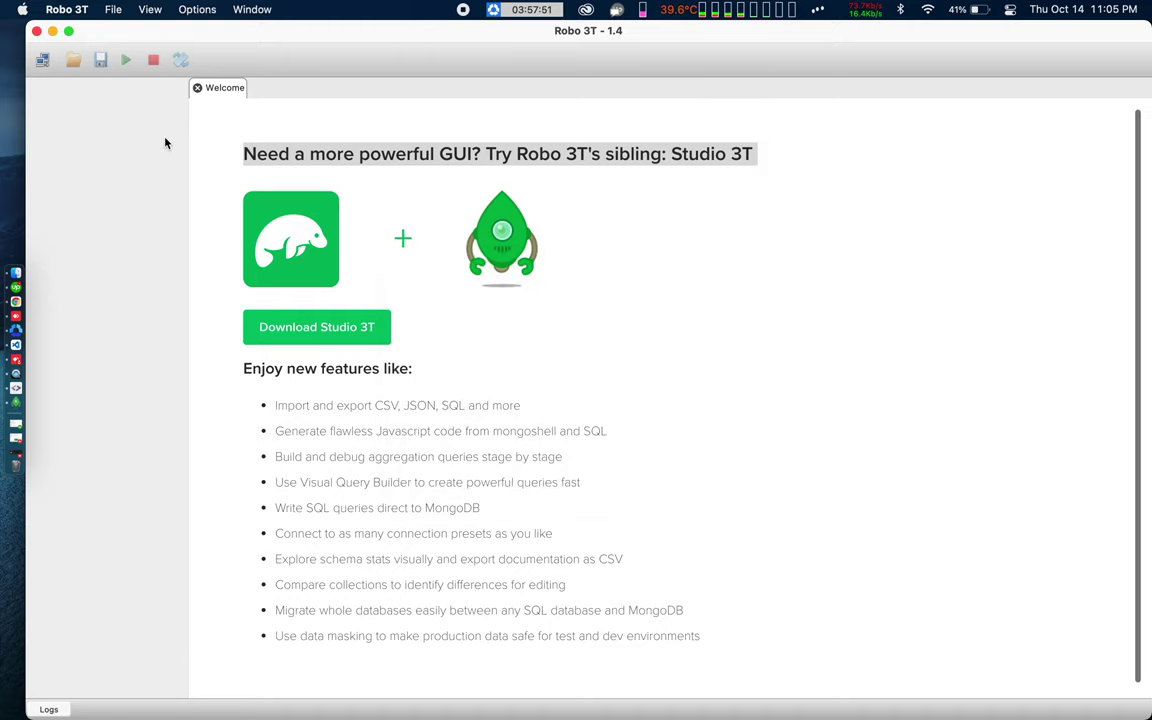
pyautogui.press('super+Tab')
# Go to the SmartGit desktop and relaunch Robo 3T through a 'robo' Spotlight search.
pyautogui.press('super+shift+Tab')
pyautogui.press('super+Tab')
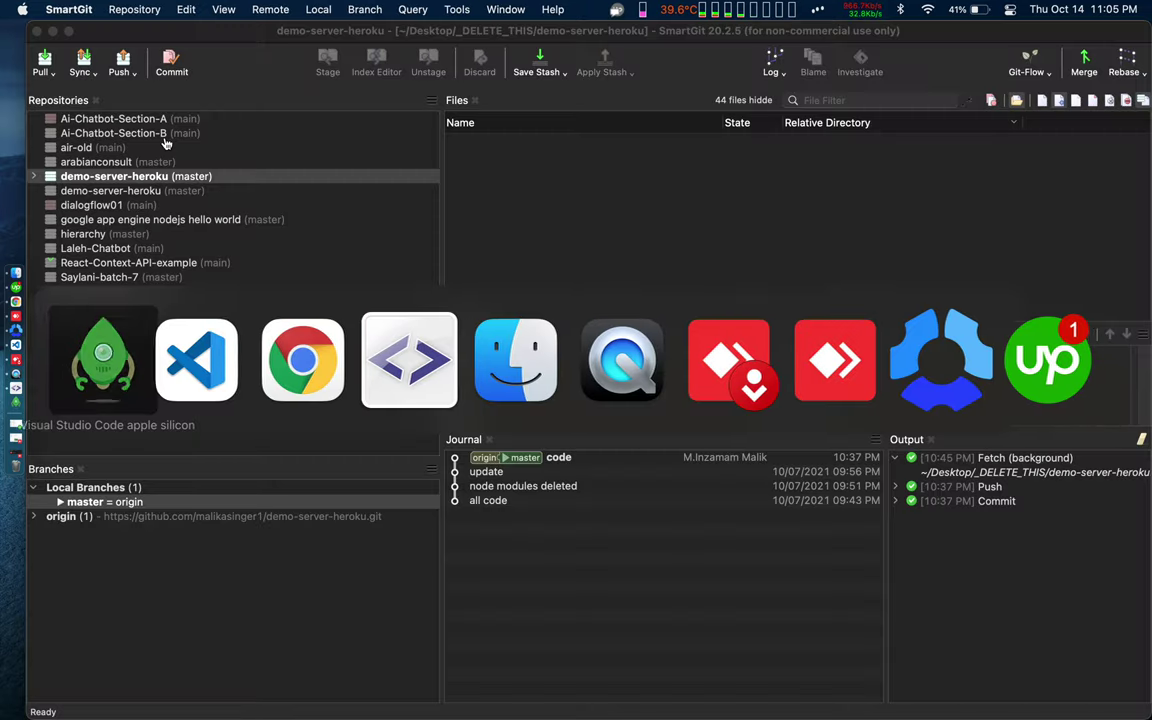
pyautogui.hotkey('ctrl', 'Left')
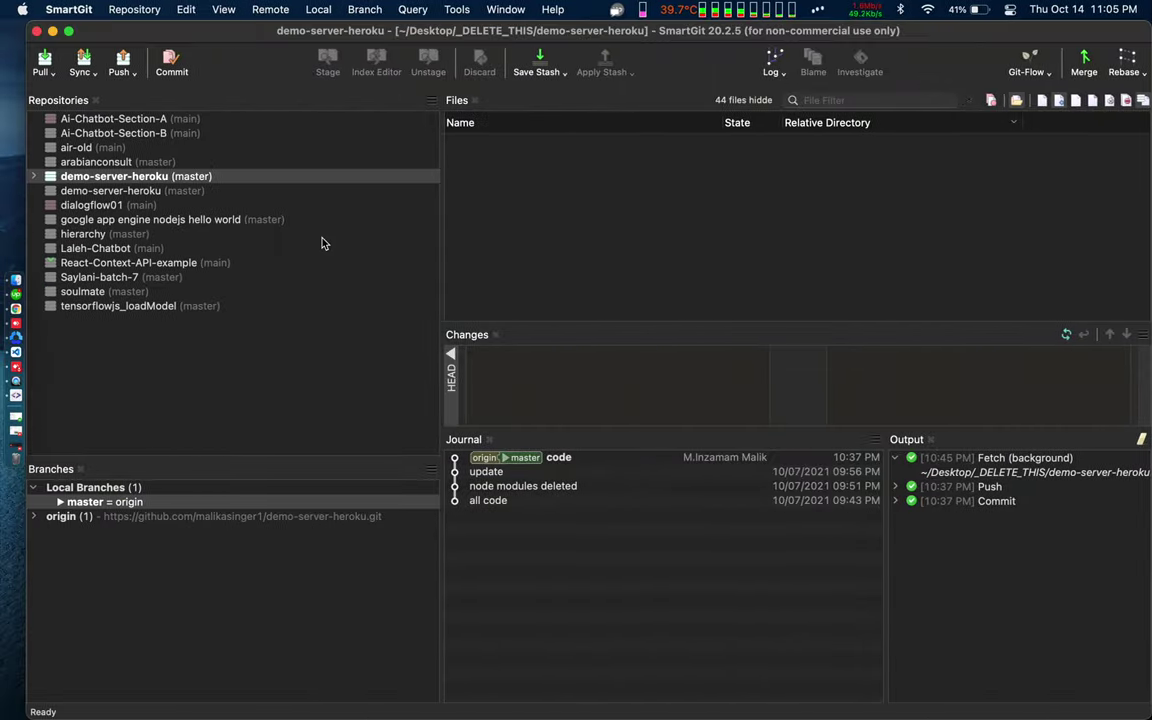
pyautogui.press('super+space')
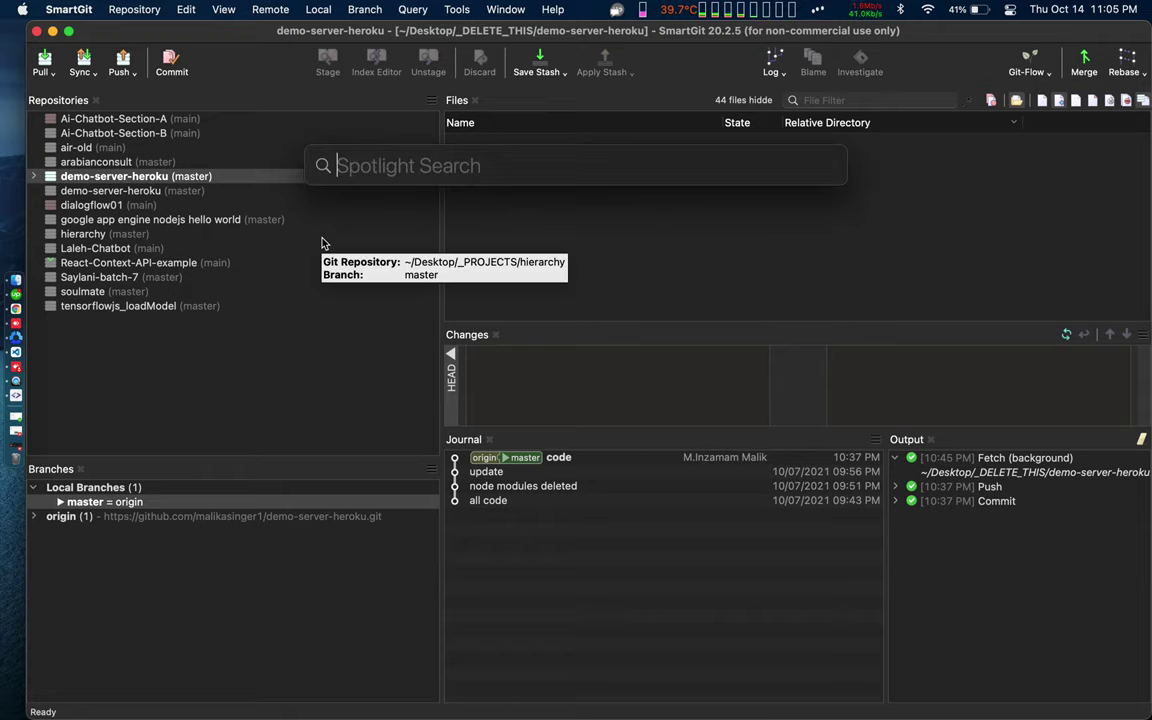
pyautogui.write('3t')
pyautogui.press('BackSpace')
pyautogui.press('BackSpace')
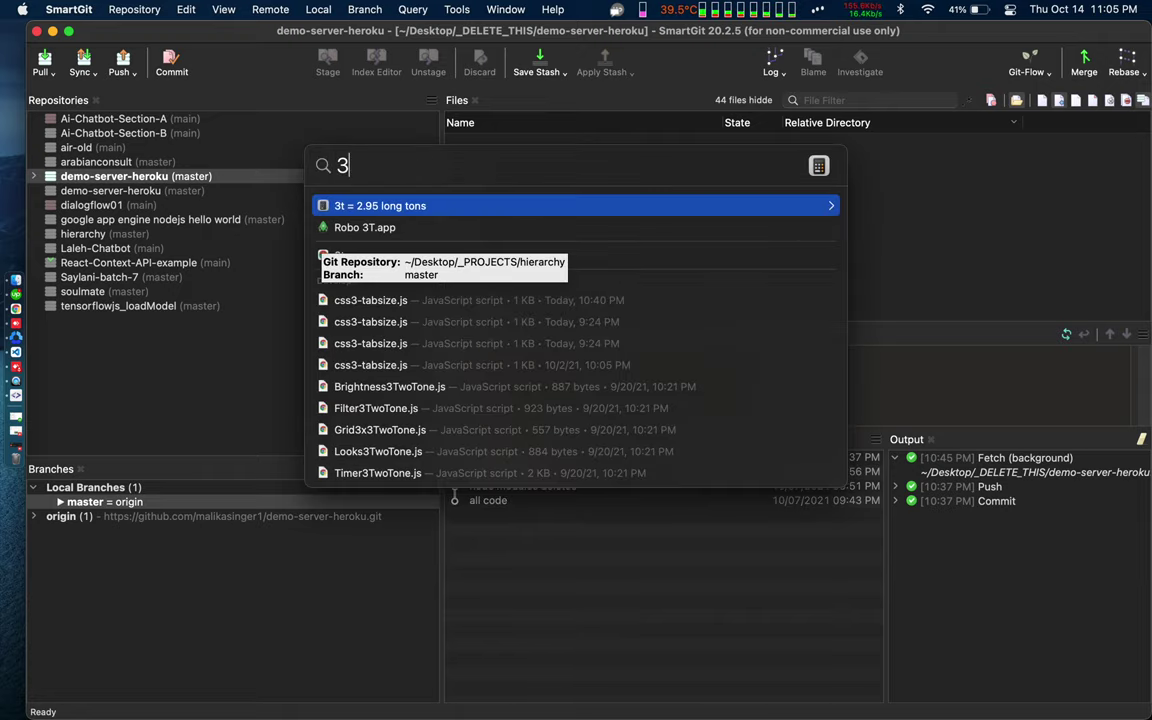
pyautogui.write('robo')
pyautogui.press('Return')
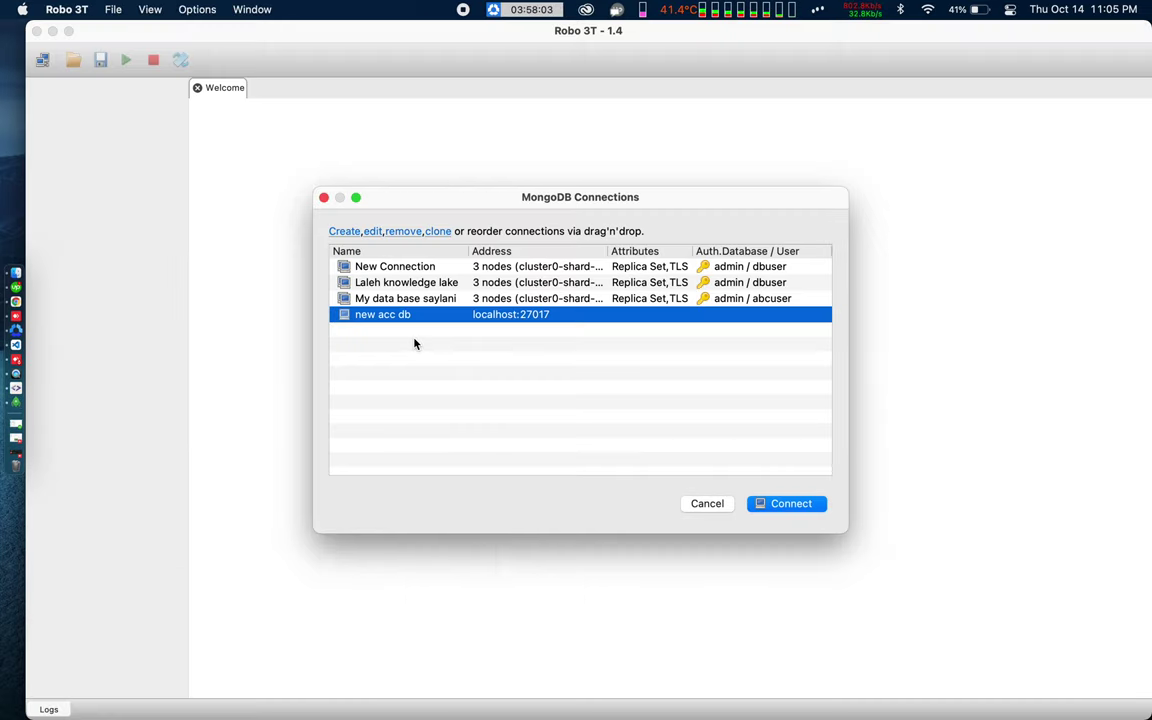
# Edit new acc db to use the pasted Atlas SRV string with the real password, and save.
pyautogui.rightClick(445, 318)
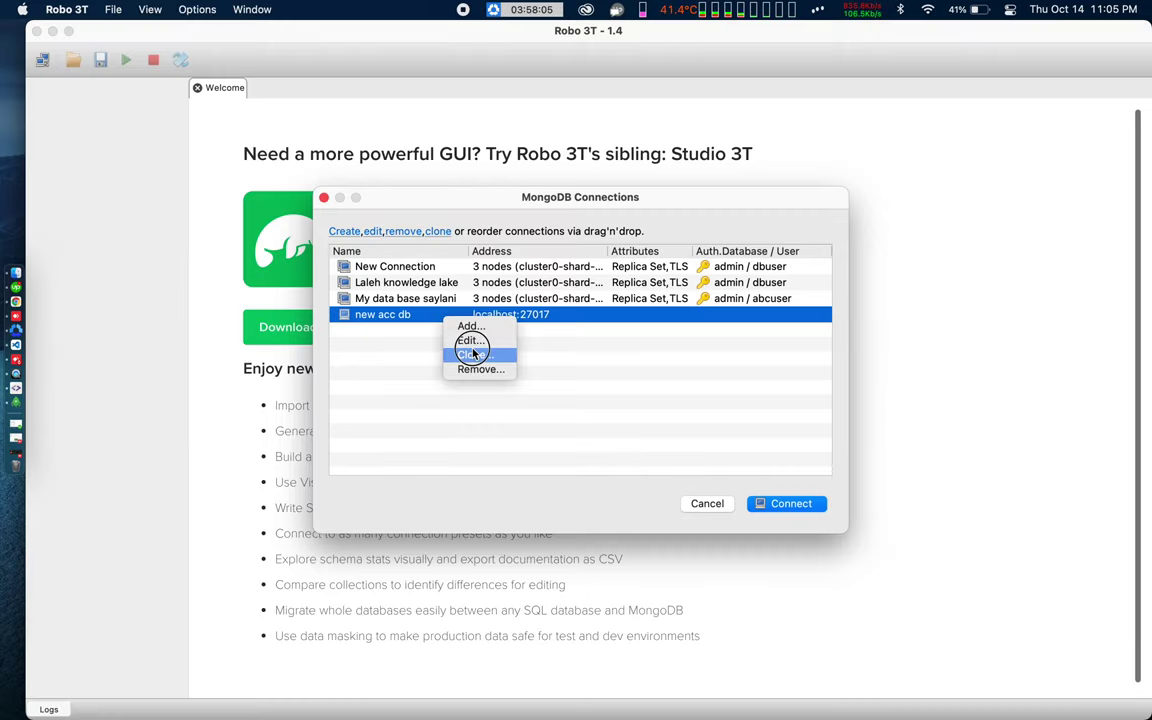
pyautogui.click(472, 337)
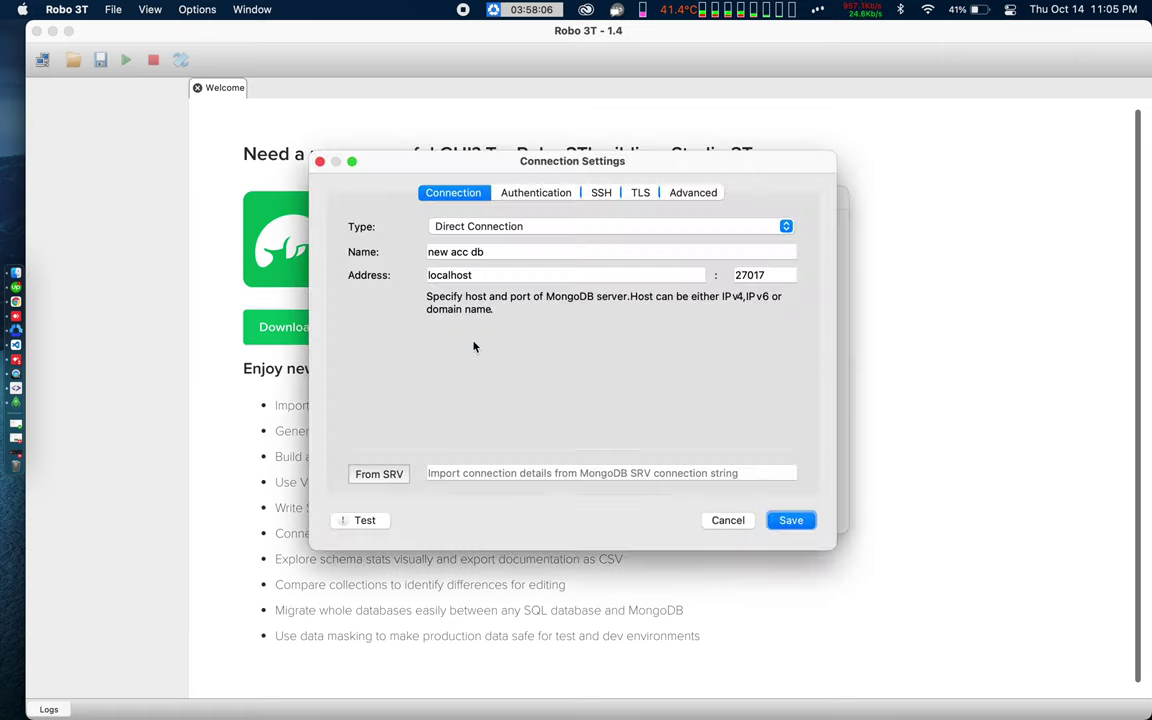
pyautogui.click(440, 472)
pyautogui.press('super+v')
pyautogui.press('super+Left')
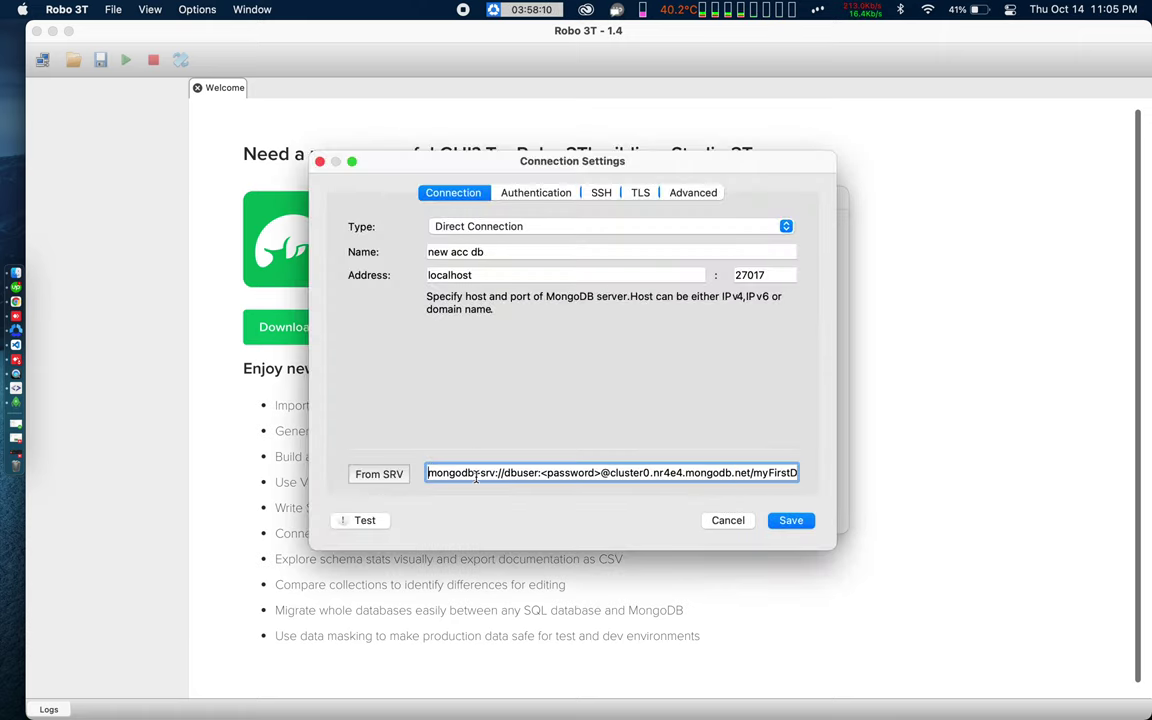
pyautogui.doubleClick(584, 473)
pyautogui.press('BackSpace')
pyautogui.press('Delete')
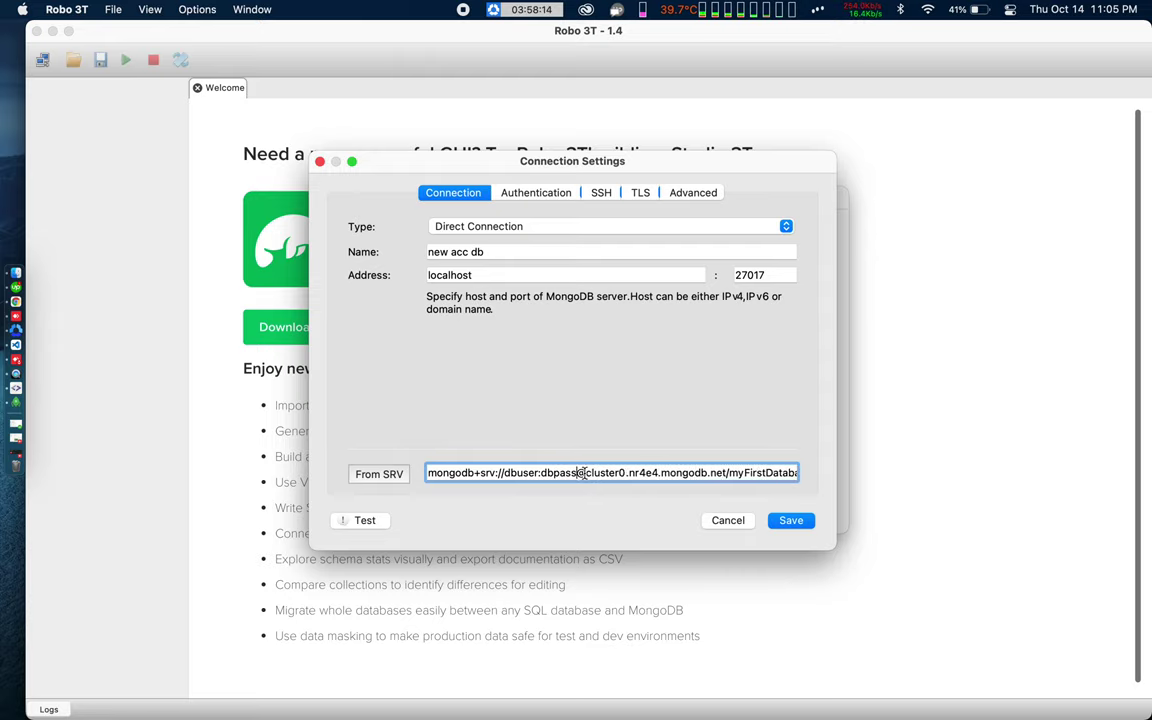
pyautogui.click(397, 475)
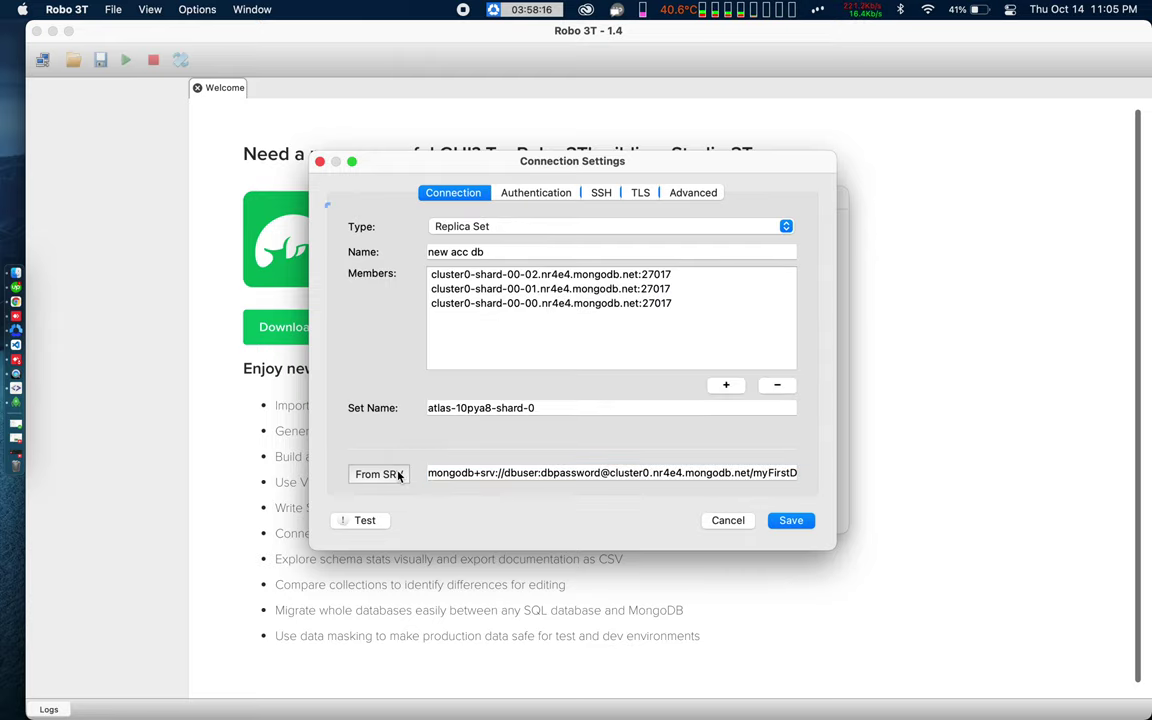
pyautogui.click(804, 526)
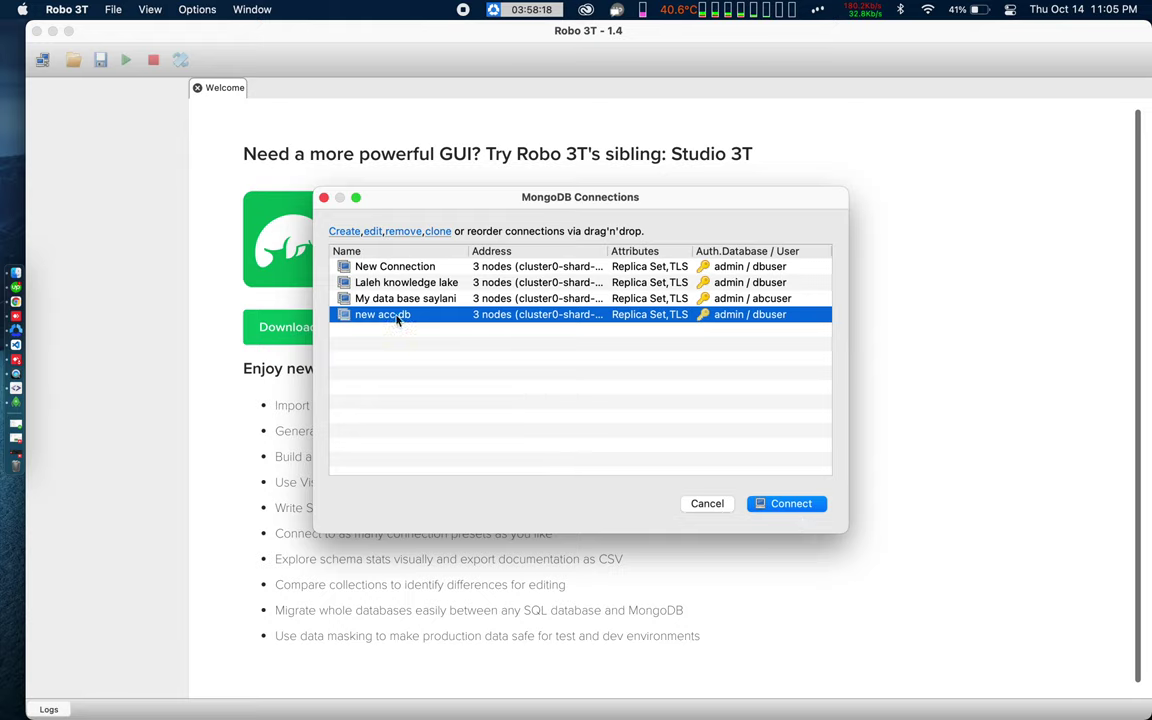
# Connect to new acc db and check its Replica Set and System nodes.
pyautogui.doubleClick(399, 319)
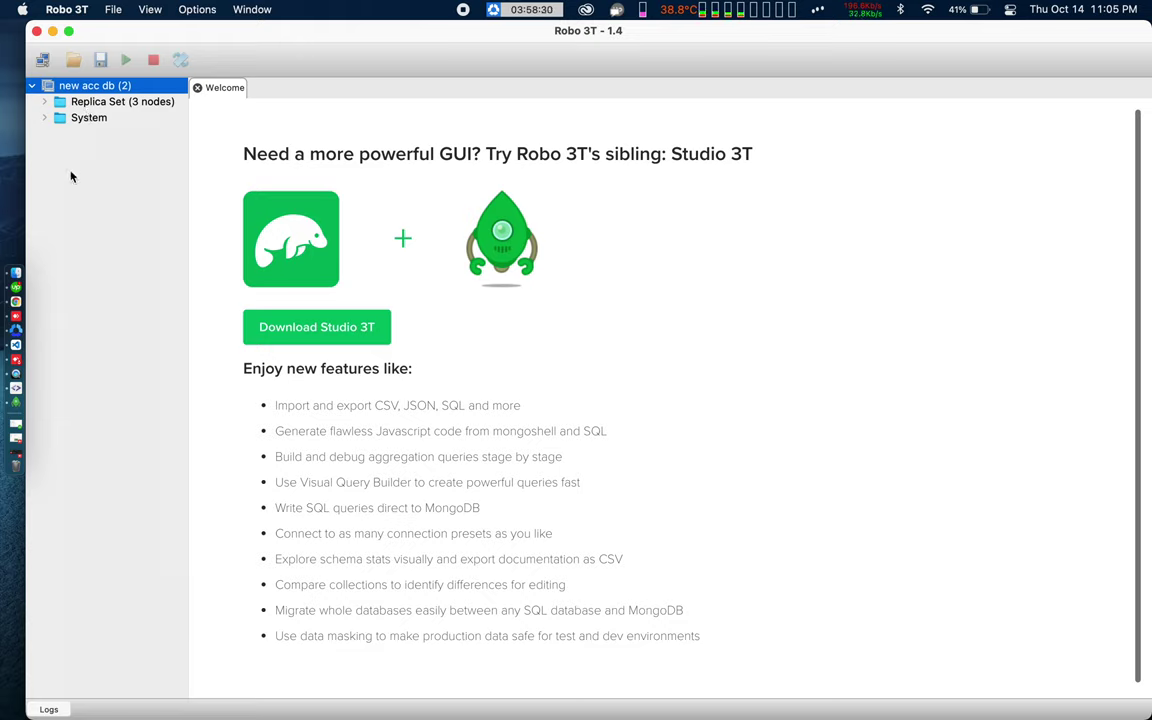
pyautogui.click(44, 101)
pyautogui.click(44, 101)
pyautogui.click(44, 118)
pyautogui.click(45, 118)
# Back in VS Code, show the Explorer and widen it to list the 19.react_mongodb files.
pyautogui.hotkey('ctrl', 'Right')
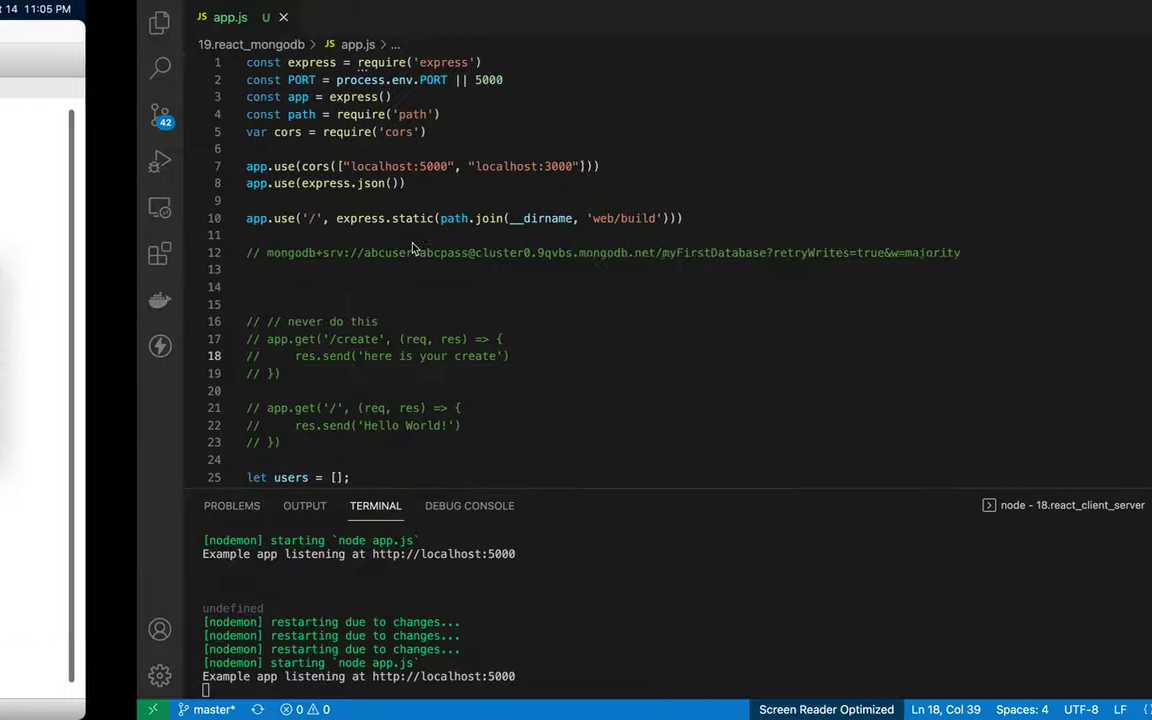
pyautogui.click(380, 356)
pyautogui.press('super+b')
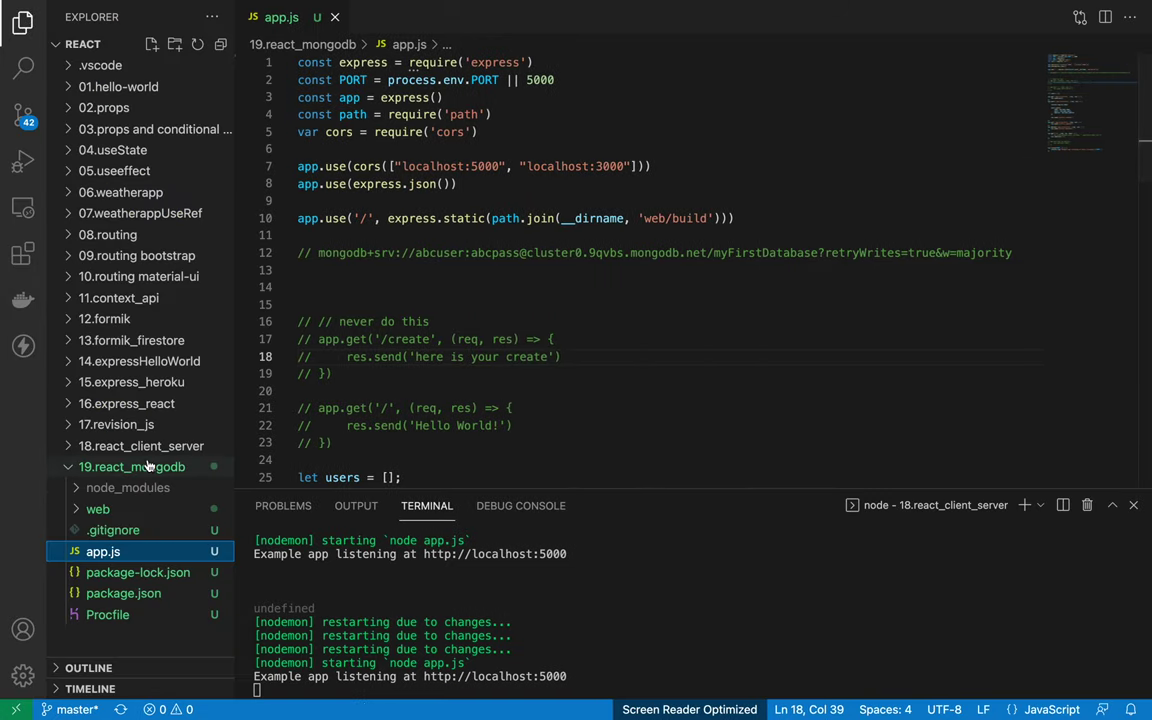
pyautogui.moveTo(233, 420); pyautogui.dragTo(287, 424)
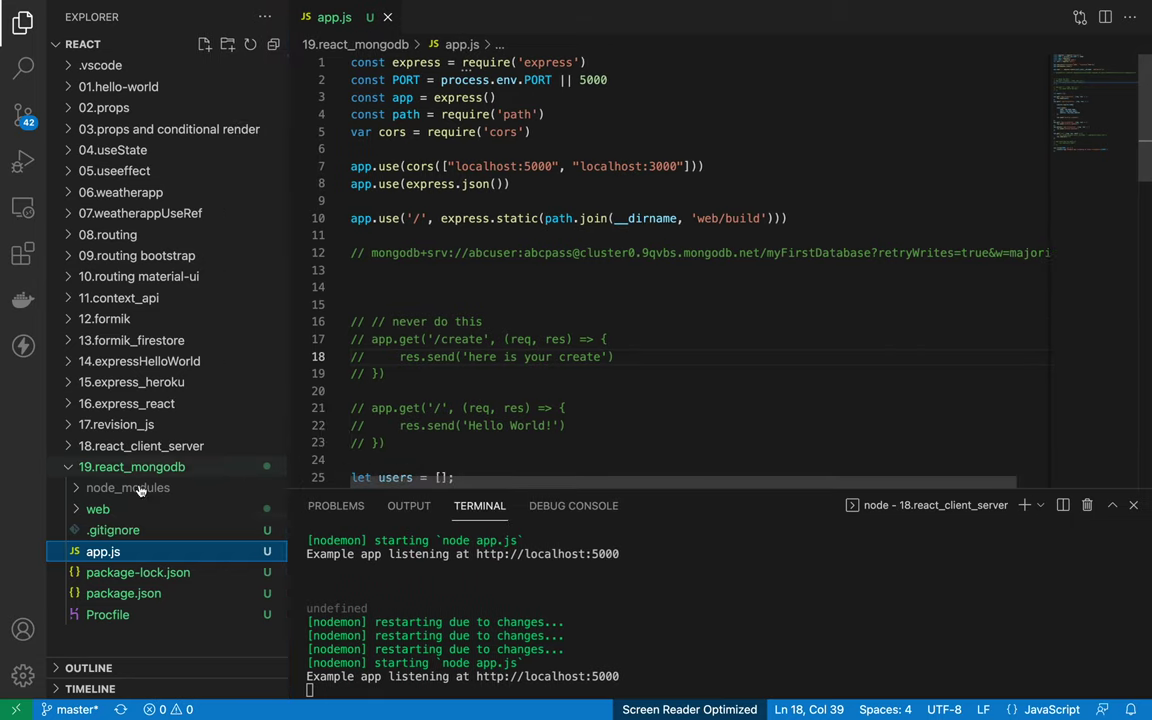
# Move the web folder to the Trash.
pyautogui.click(77, 512)
pyautogui.click(78, 511)
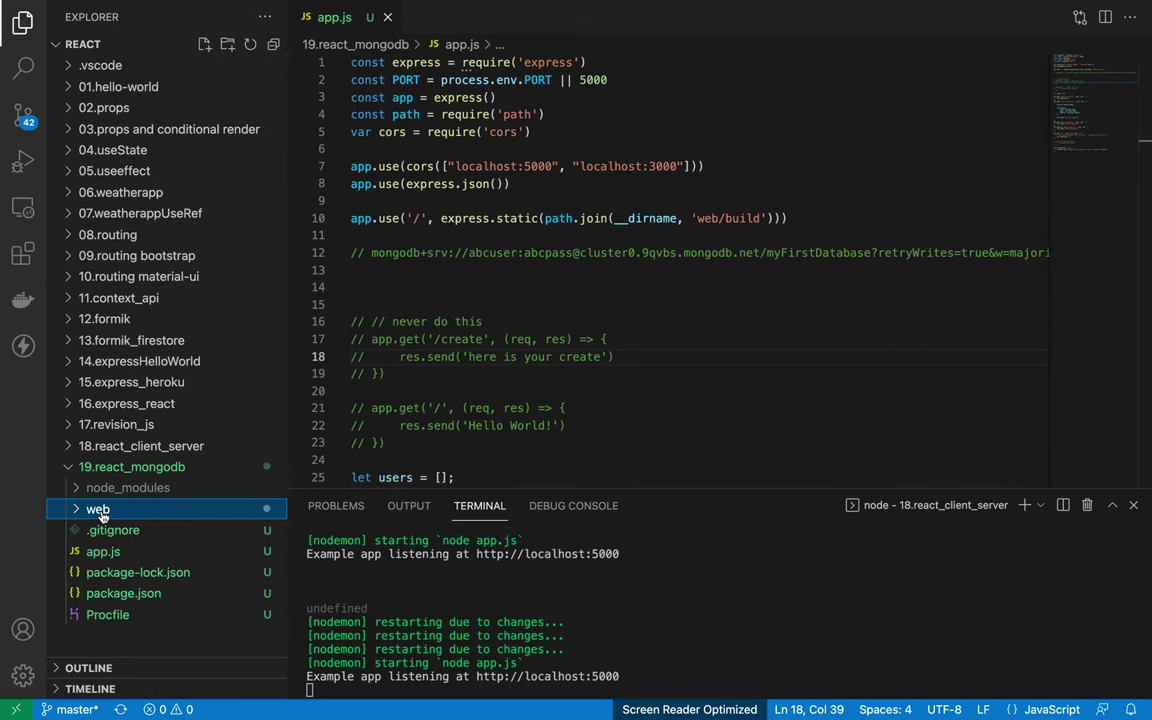
pyautogui.press('super+BackSpace')
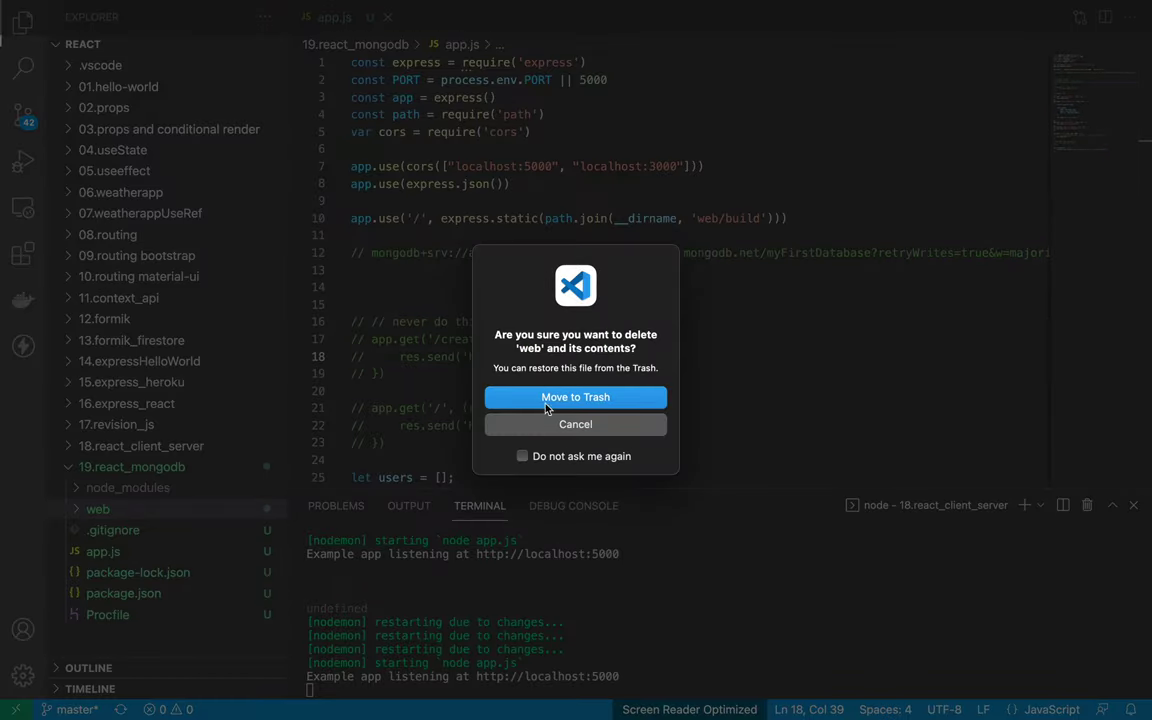
pyautogui.click(560, 400)
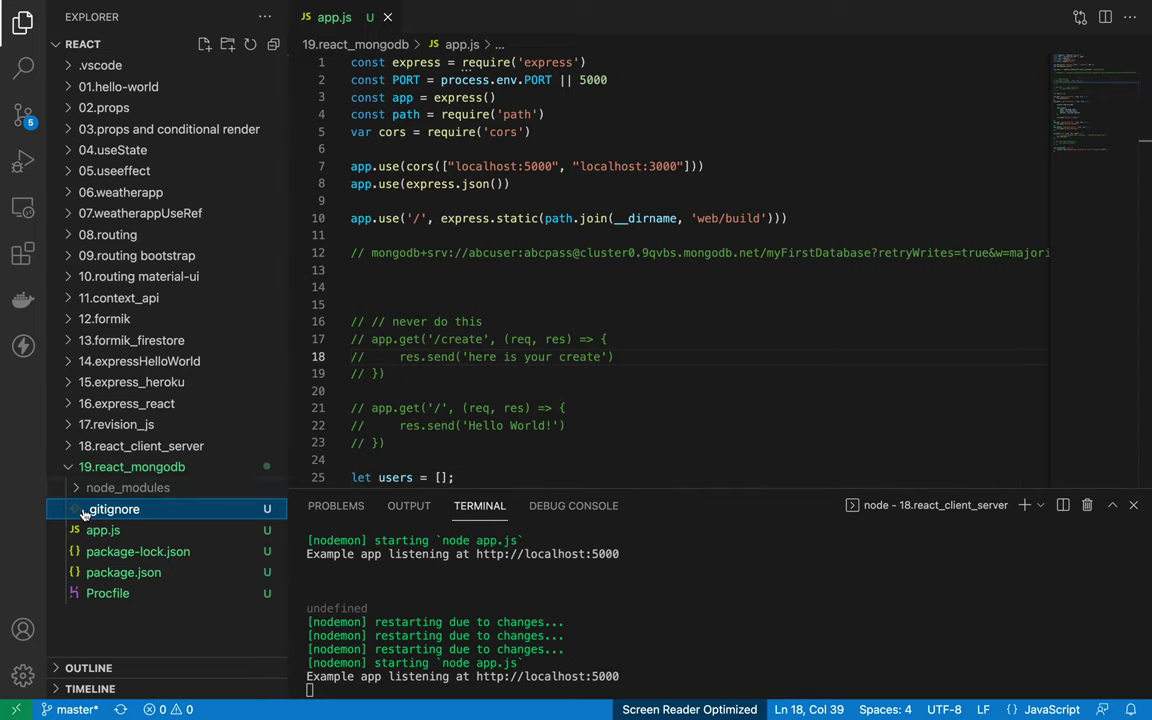
# Rename the 19.react_mongodb folder to 19.mongodb.
pyautogui.click(127, 633)
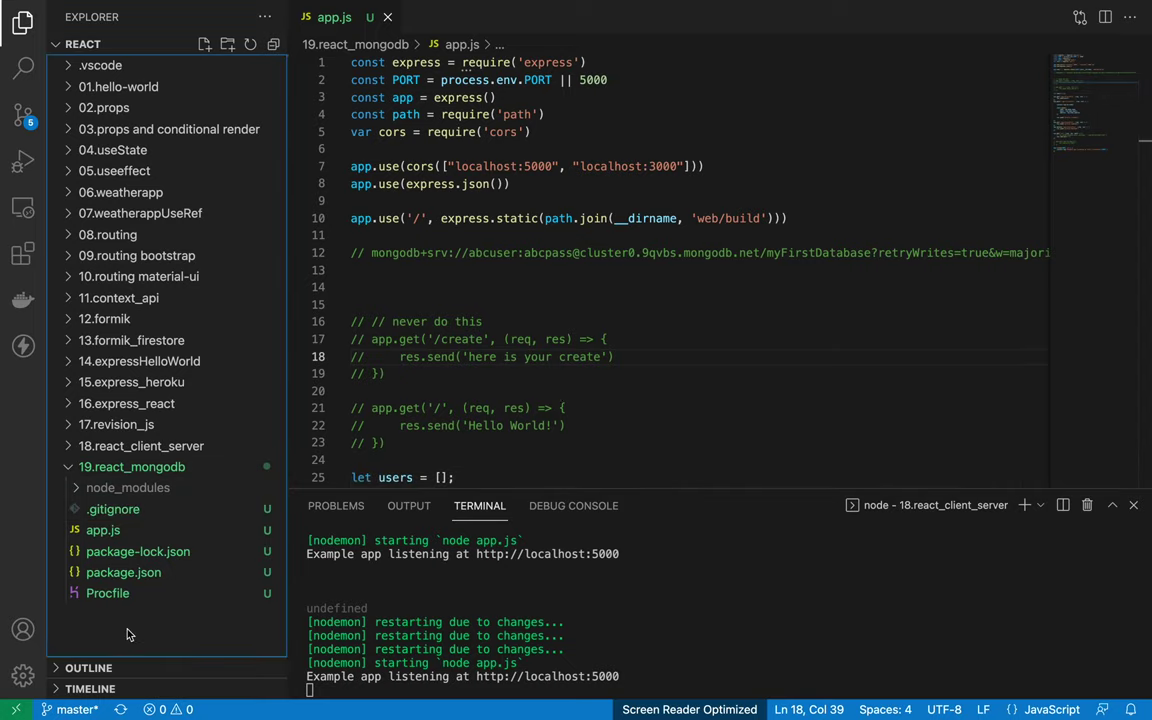
pyautogui.click(125, 467)
pyautogui.press('Return')
pyautogui.press('Right')
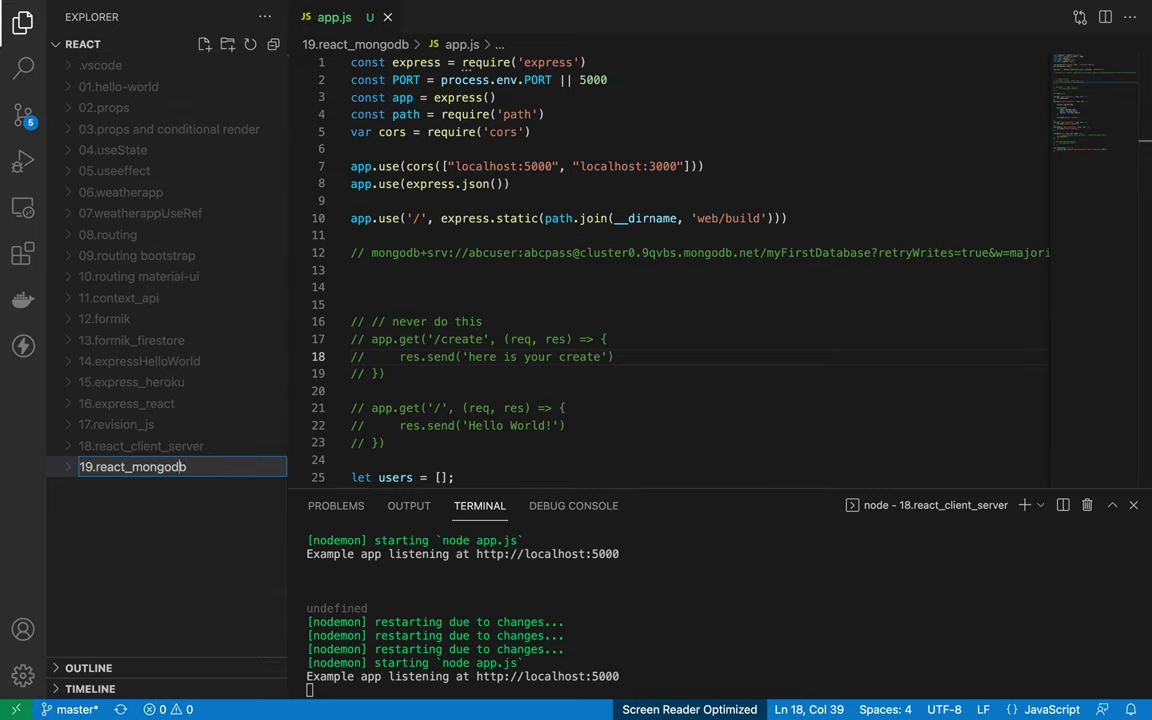
pyautogui.press('BackSpace')
pyautogui.press('BackSpace')
pyautogui.press('BackSpace')
pyautogui.press('BackSpace')
pyautogui.press('BackSpace')
pyautogui.press('BackSpace')
pyautogui.press('Return')
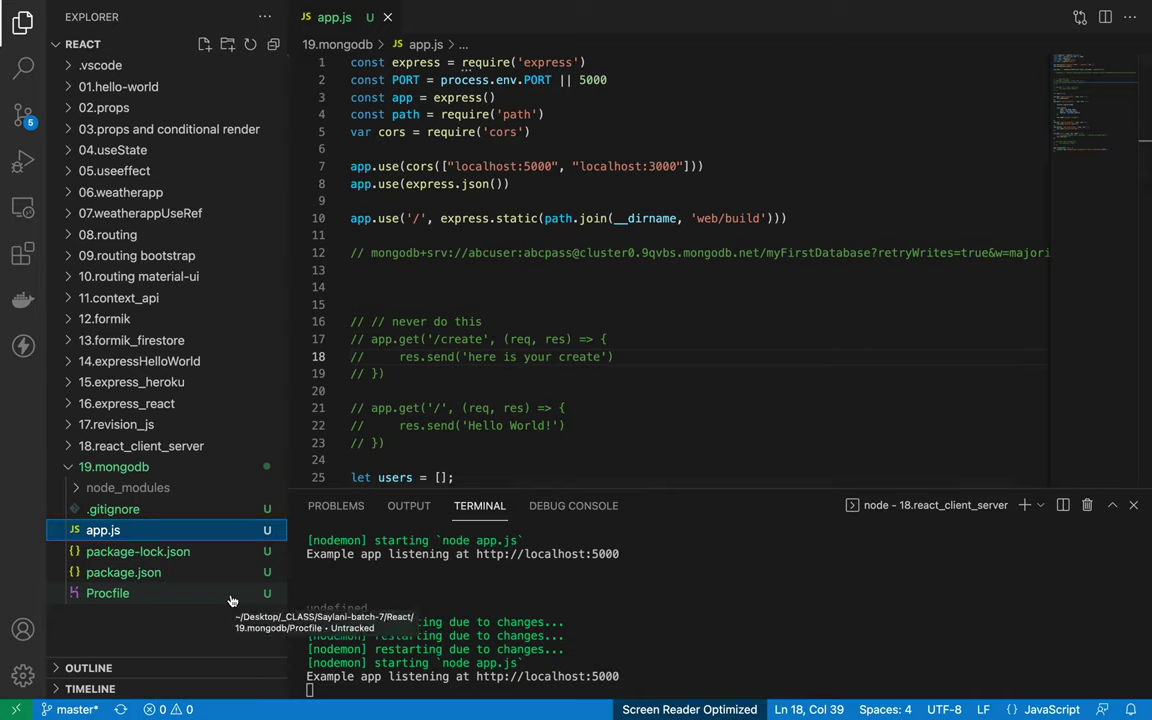
pyautogui.click(665, 342)
# Delete the cors require, cors middleware and express.static lines from app.js.
pyautogui.press('super+j')
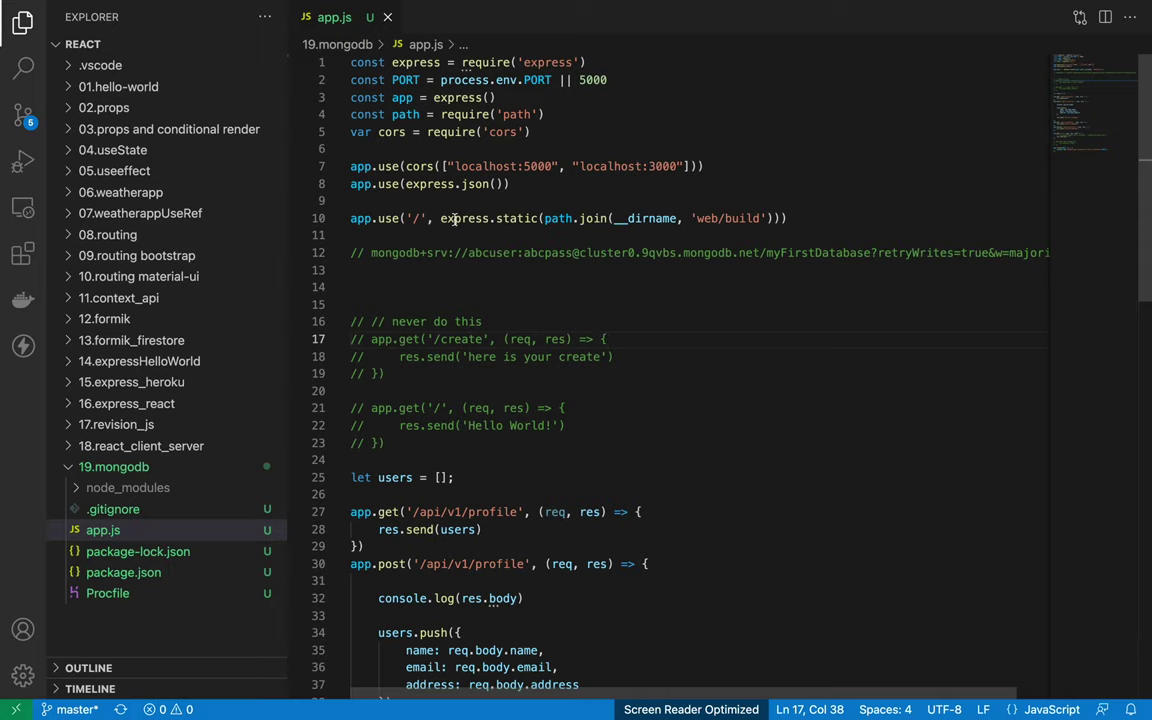
pyautogui.click(391, 132)
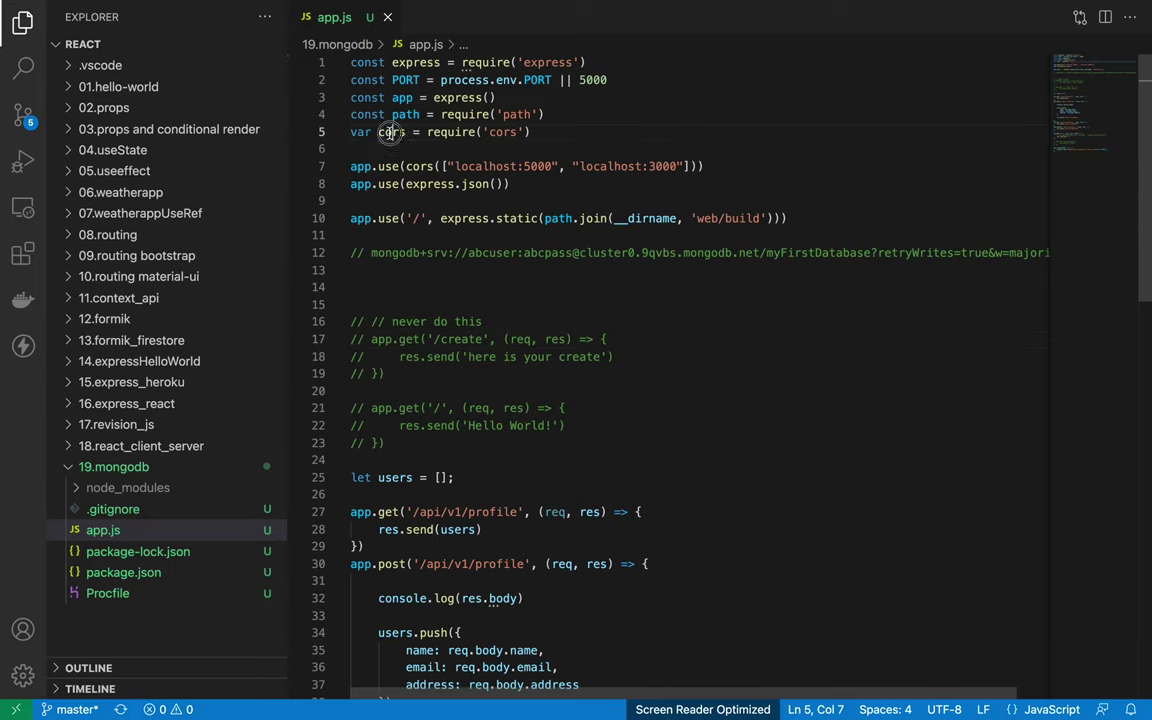
pyautogui.tripleClick(391, 132)
pyautogui.press('BackSpace')
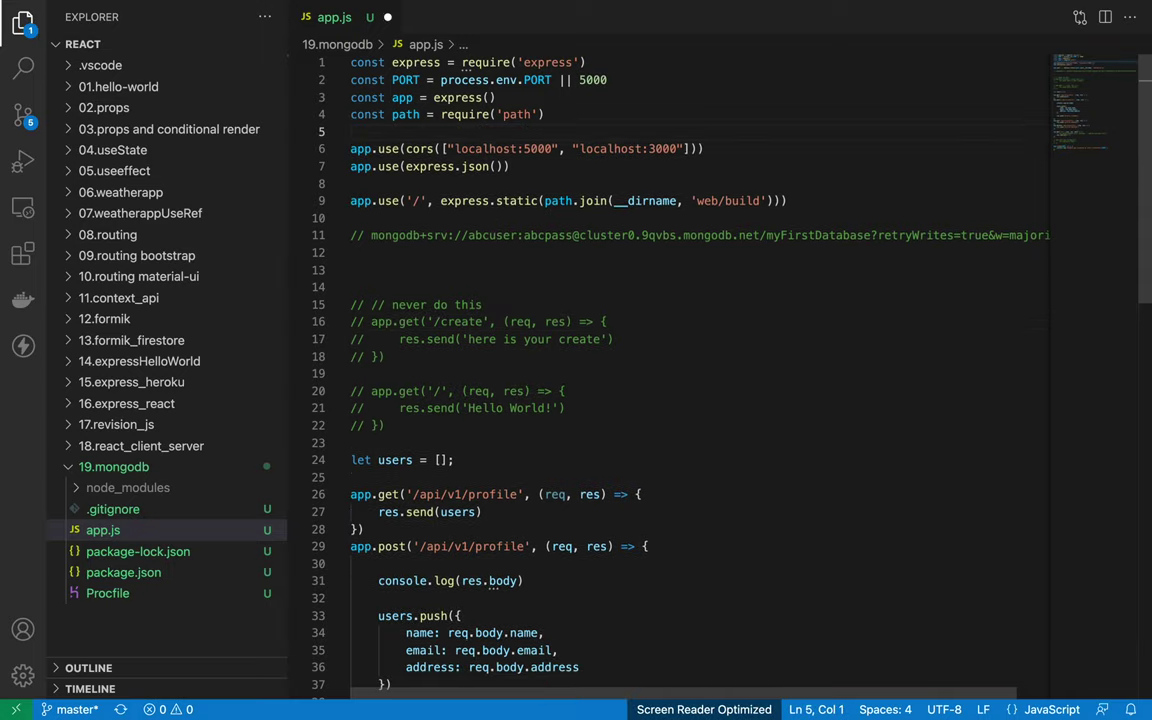
pyautogui.tripleClick(383, 148)
pyautogui.press('BackSpace')
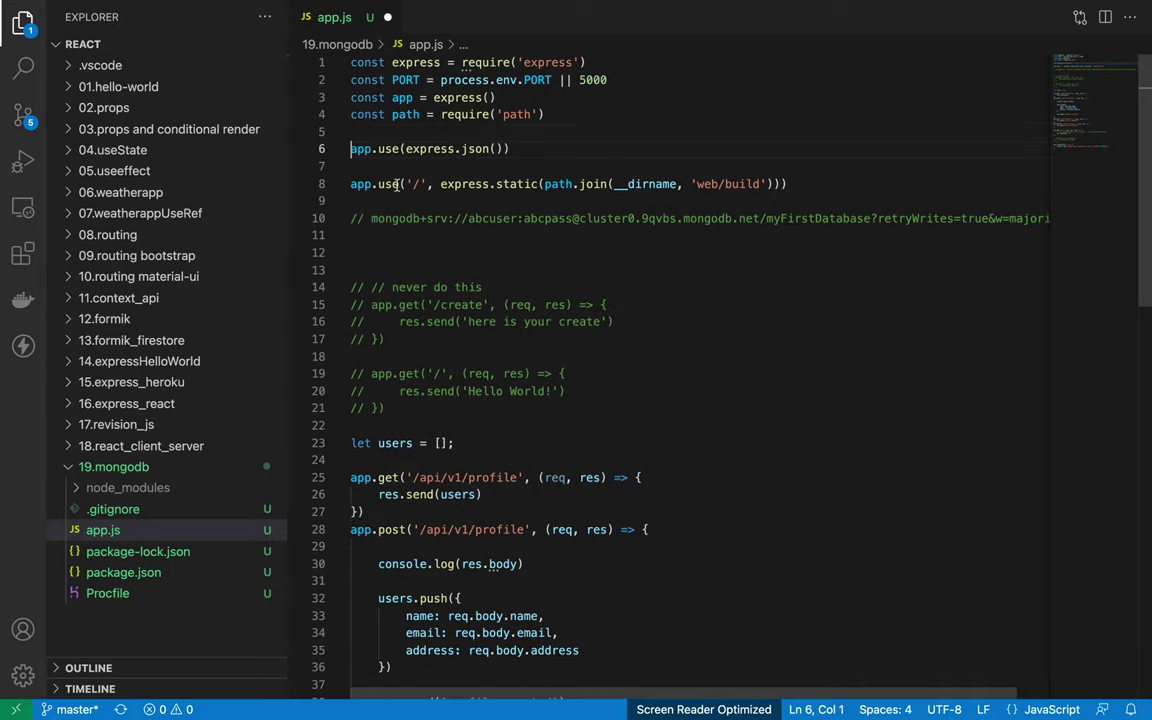
pyautogui.tripleClick(391, 183)
pyautogui.press('BackSpace')
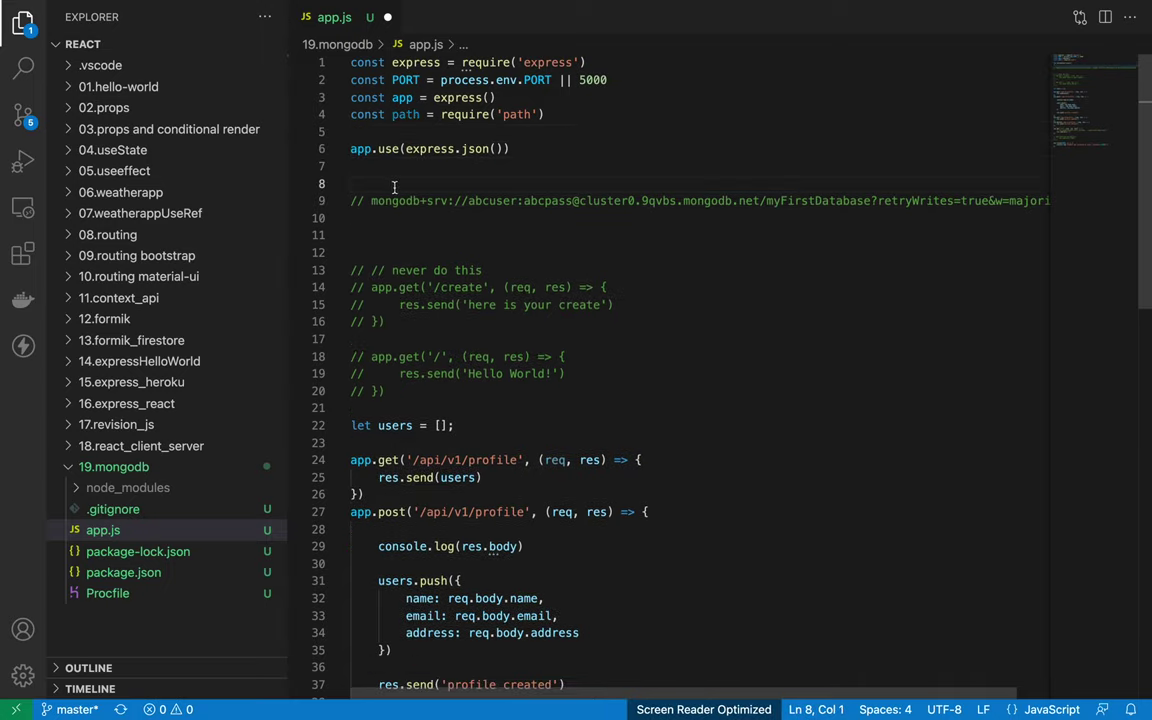
# Delete the old connection-string and commented routes block and the let users = []; line.
pyautogui.moveTo(364, 183); pyautogui.dragTo(576, 401)
pyautogui.press('BackSpace')
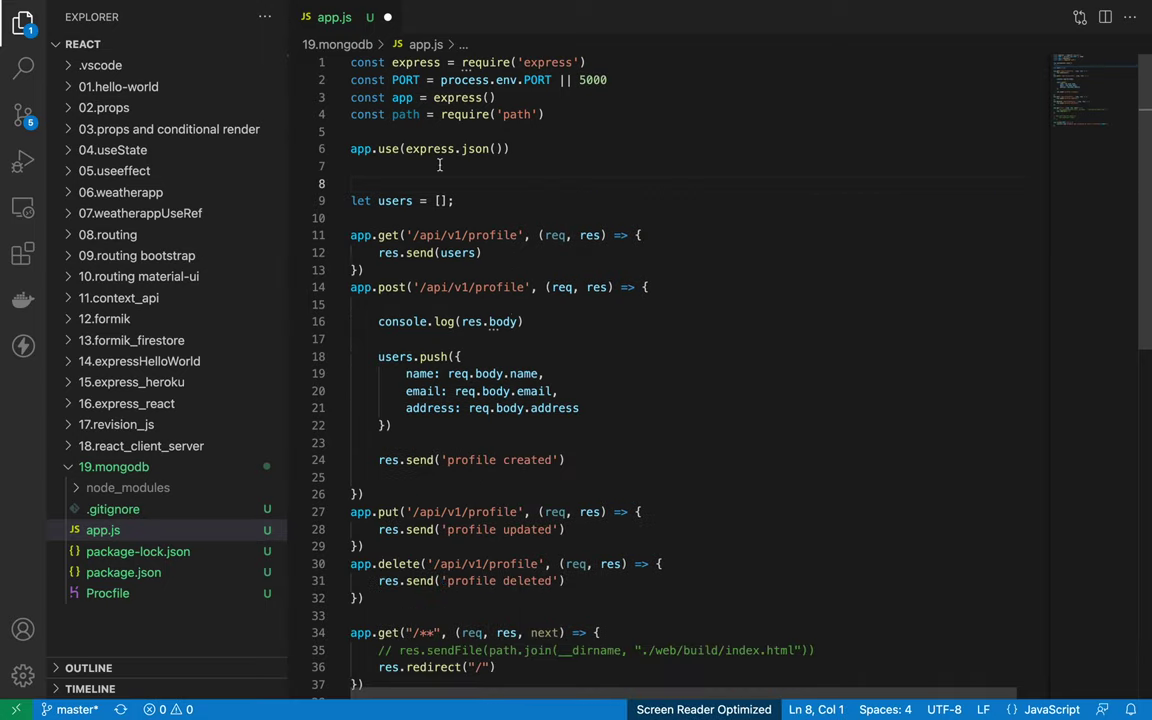
pyautogui.tripleClick(393, 200)
pyautogui.press('BackSpace')
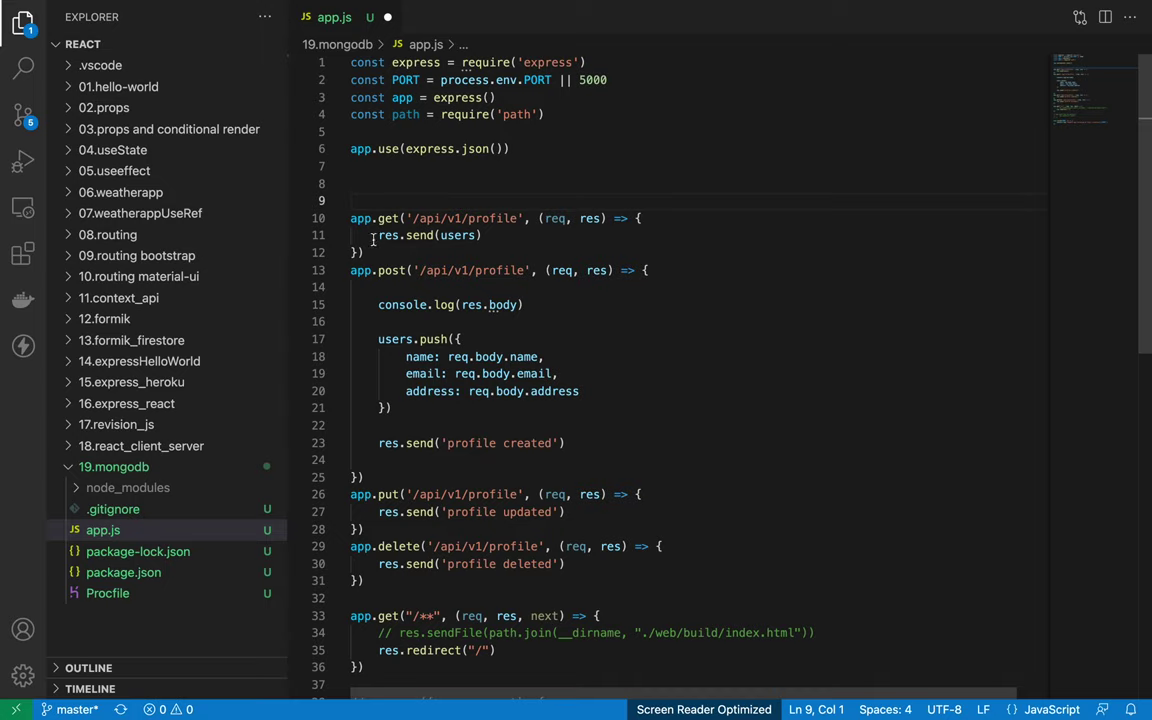
pyautogui.press('Up')
pyautogui.press('Up')
pyautogui.press('Up')
pyautogui.press('Up')
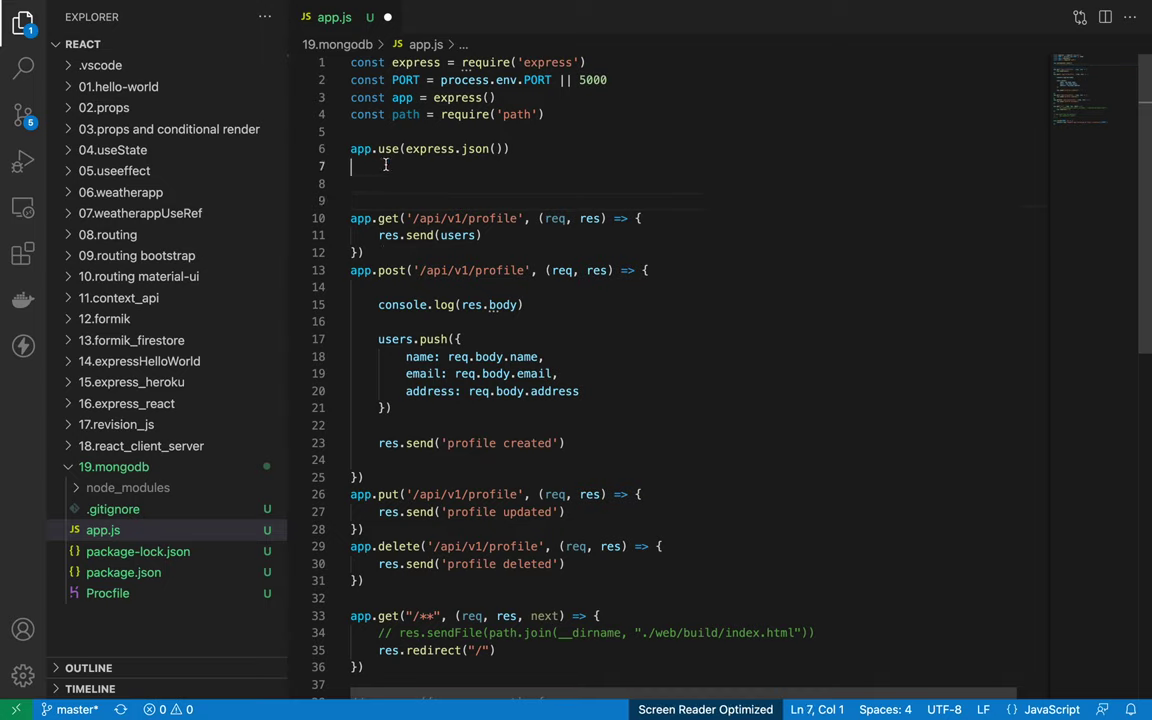
# Check the new acc db connection in Robo 3T, then switch to the Atlas page.
pyautogui.hotkey('ctrl', 'Left')
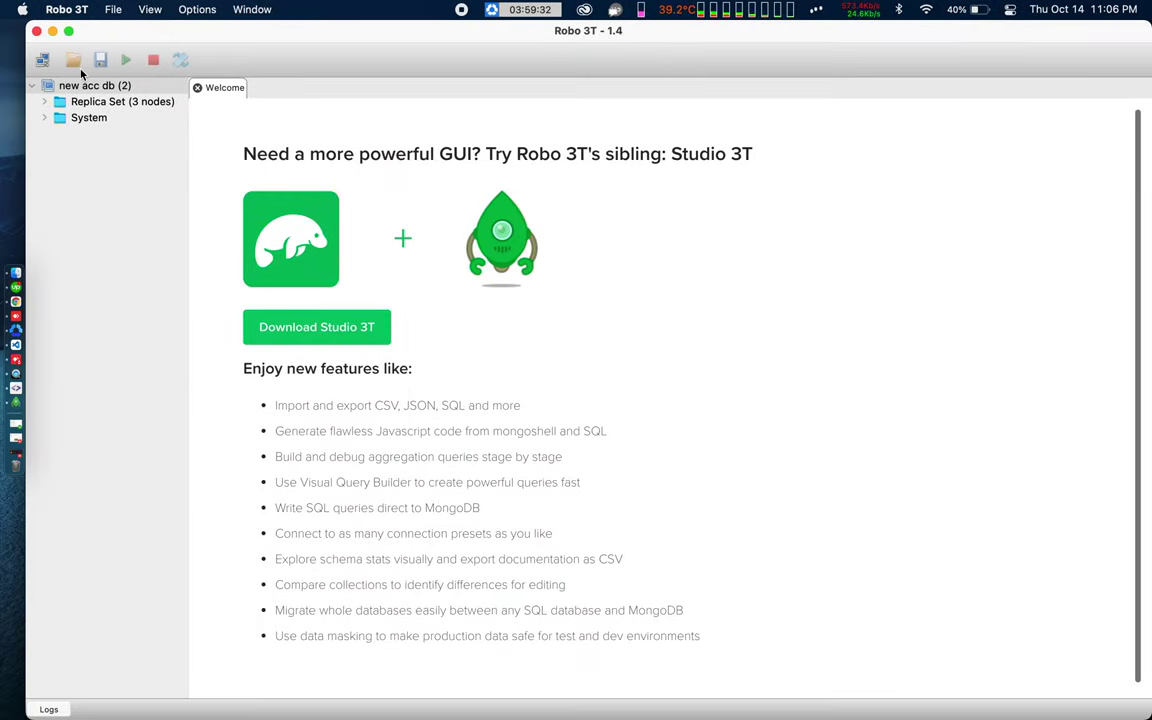
pyautogui.rightClick(82, 89)
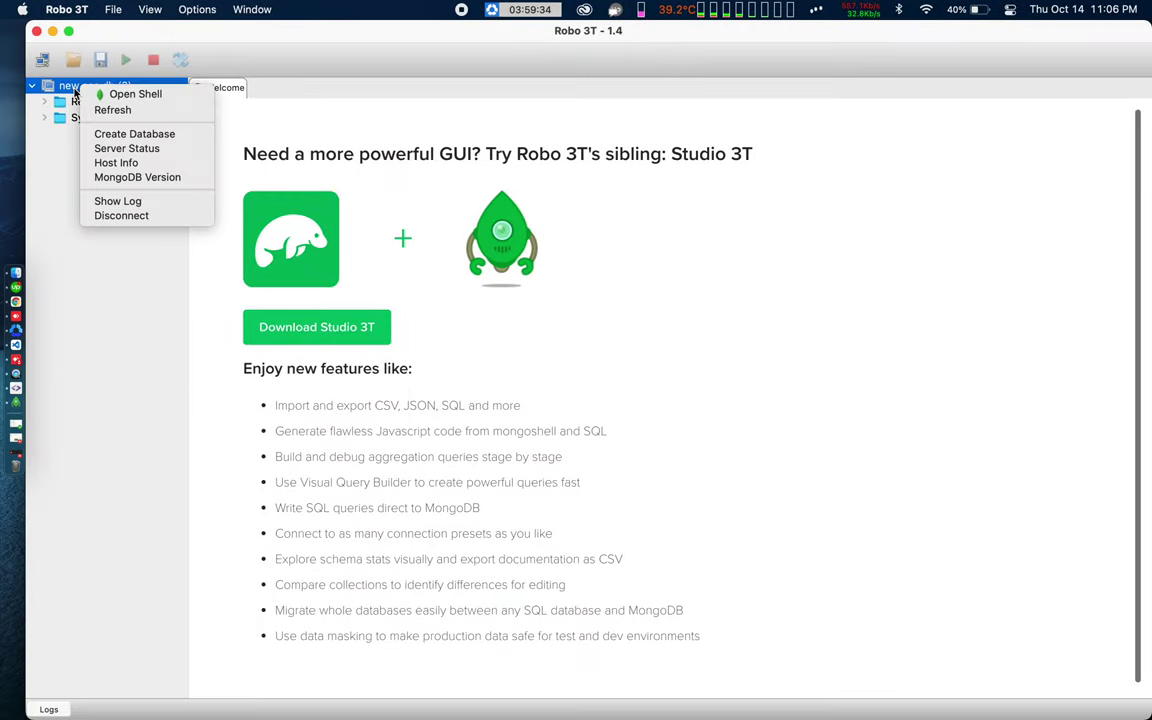
pyautogui.click(222, 236)
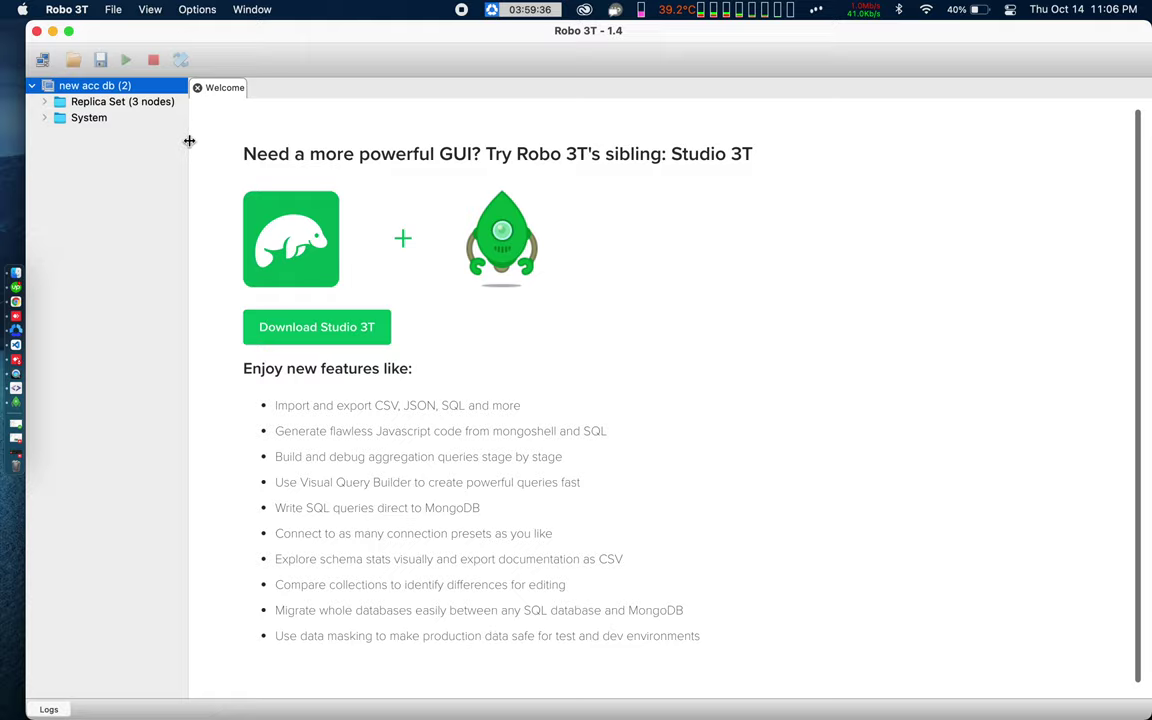
pyautogui.hotkey('ctrl', 'Right')
pyautogui.hotkey('ctrl', 'Right')
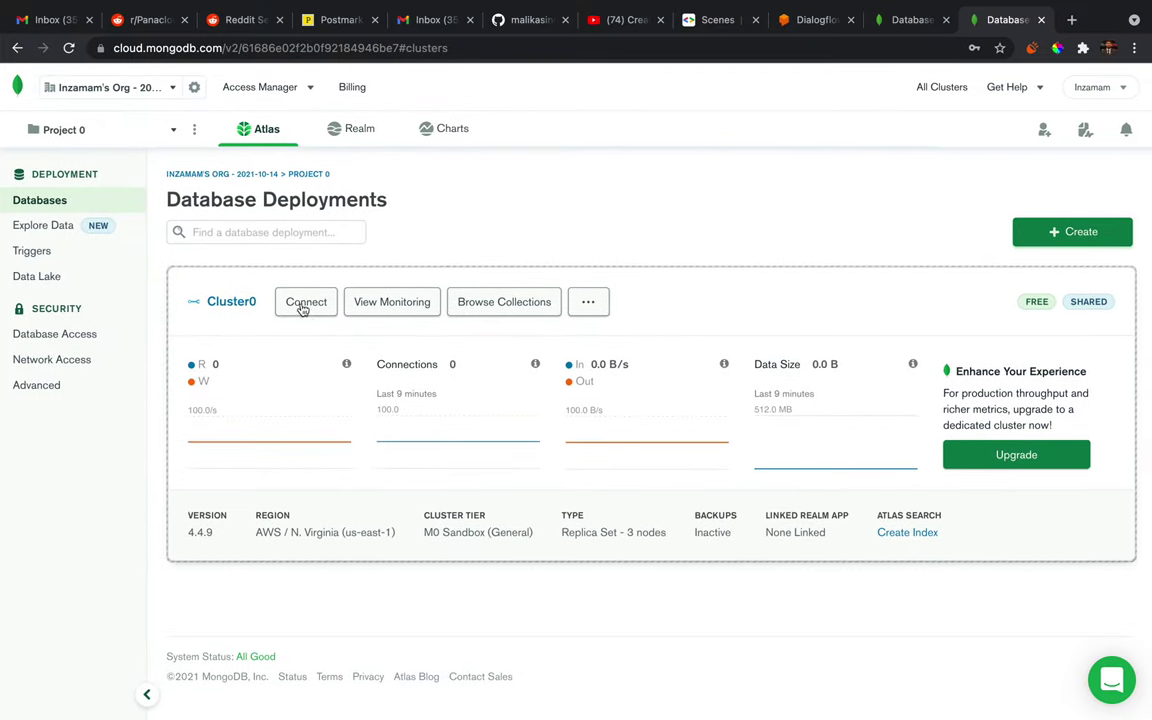
# In Atlas, copy Cluster0's Node.js connection string via Connect your application.
pyautogui.click(310, 303)
pyautogui.click(308, 350)
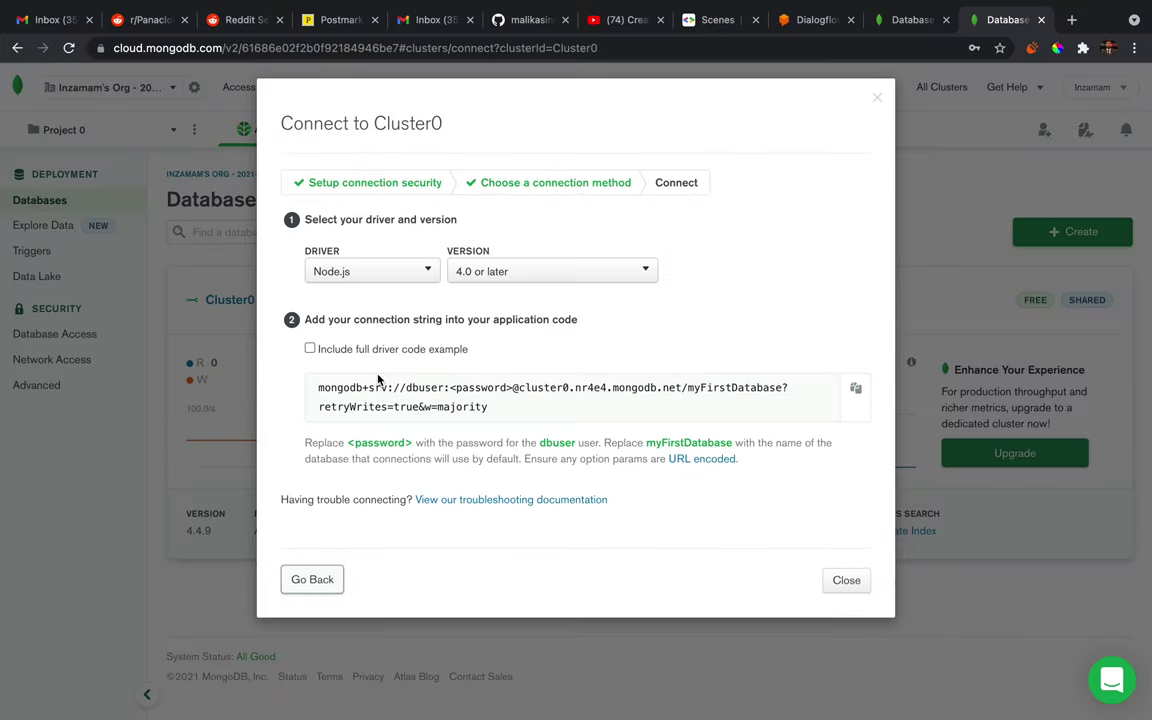
pyautogui.click(394, 392)
pyautogui.hotkey('ctrl', 'c')
# Paste the connection string on line 9 of app.js, comment it out with //, and save.
pyautogui.hotkey('ctrl', 'Left')
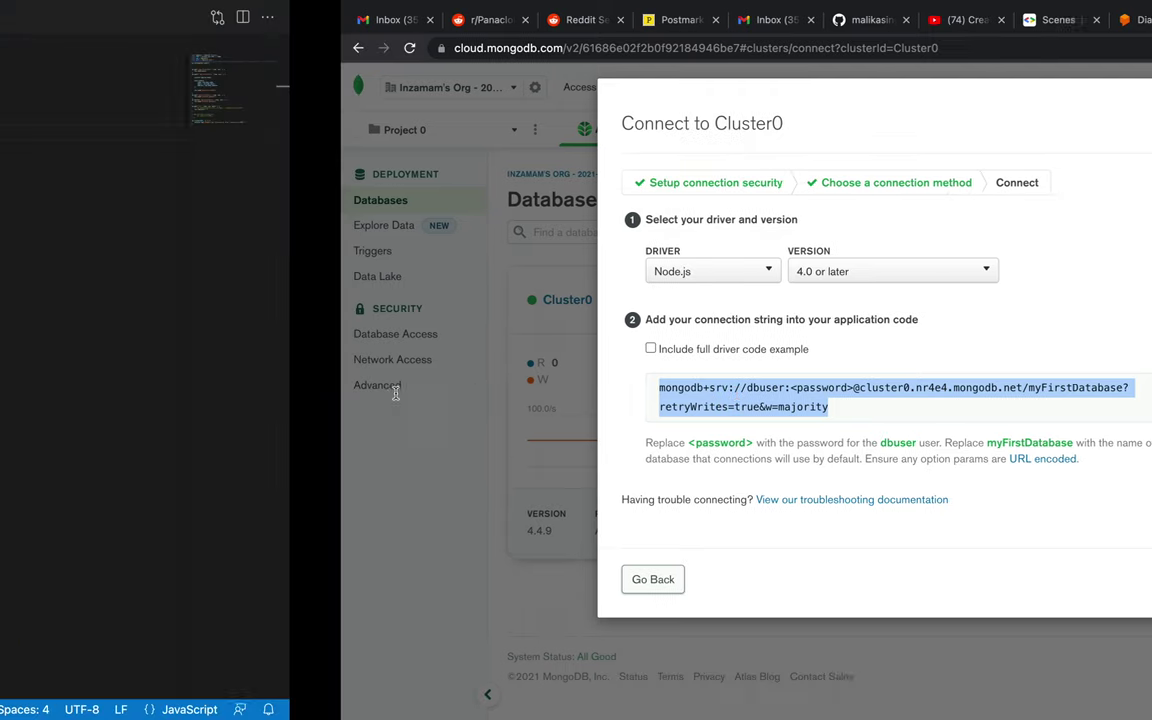
pyautogui.click(375, 168)
pyautogui.press('Return')
pyautogui.press('Return')
pyautogui.hotkey('ctrl', 'v')
pyautogui.press('Return')
pyautogui.press('Return')
pyautogui.press('Up')
pyautogui.press('Up')
pyautogui.write('//')
pyautogui.hotkey('ctrl', 's')
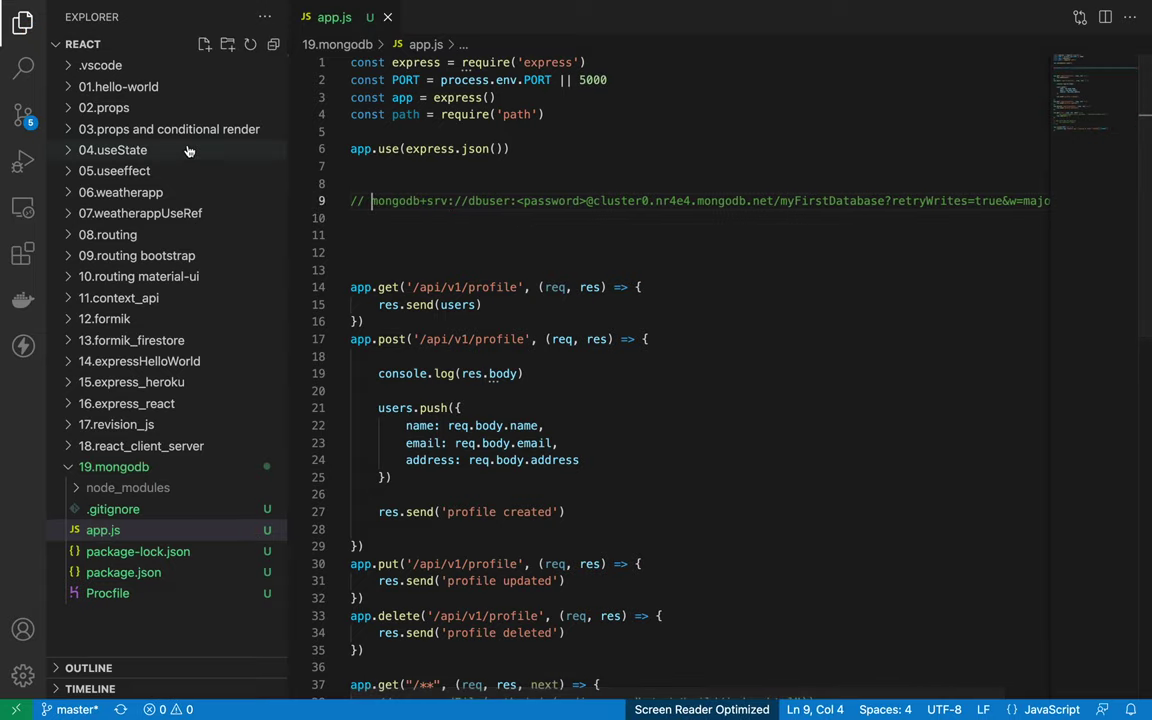
pyautogui.hotkey('ctrl', 'b')
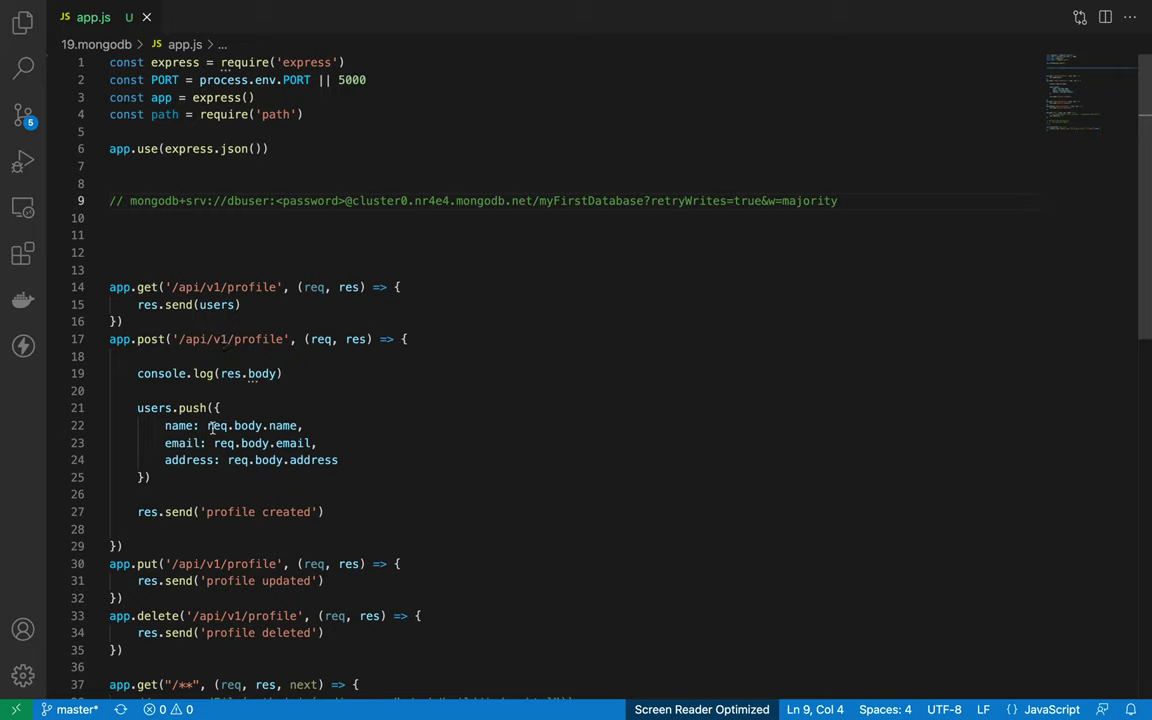
# Delete the users.push block, commented 404 redirect and app.get("/**") route, then save.
pyautogui.moveTo(131, 398); pyautogui.dragTo(151, 477)
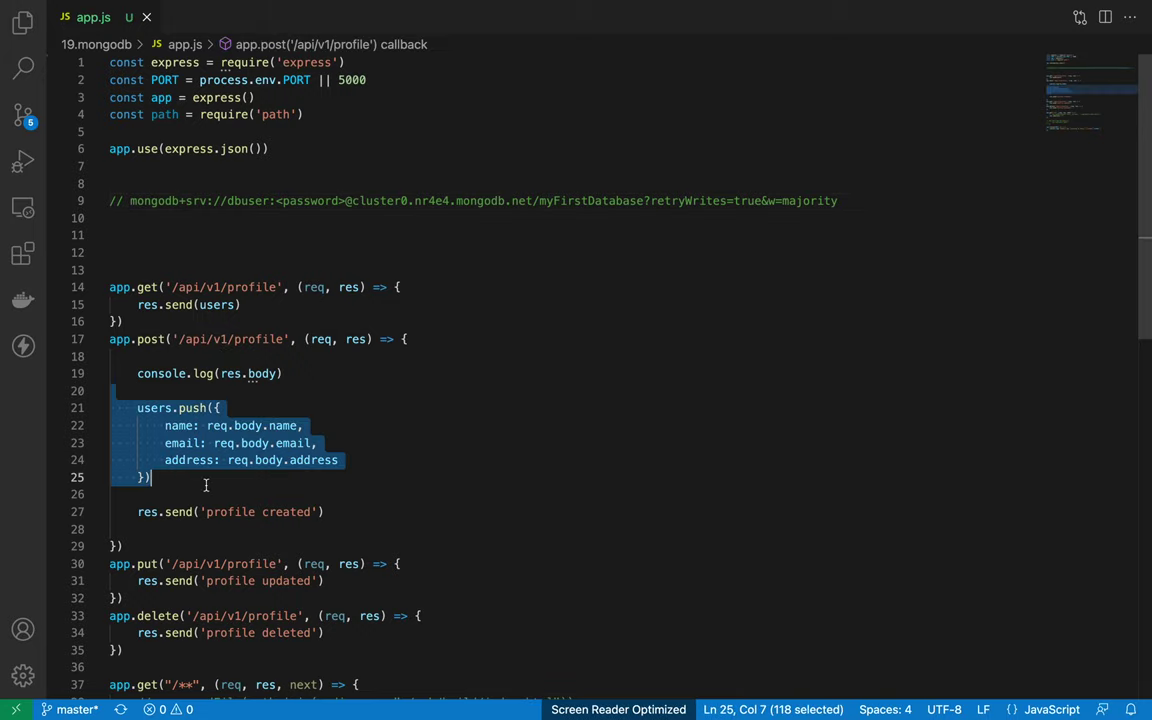
pyautogui.press('BackSpace')
pyautogui.scroll(-4, 256, 517)
pyautogui.scroll(-2, 256, 517)
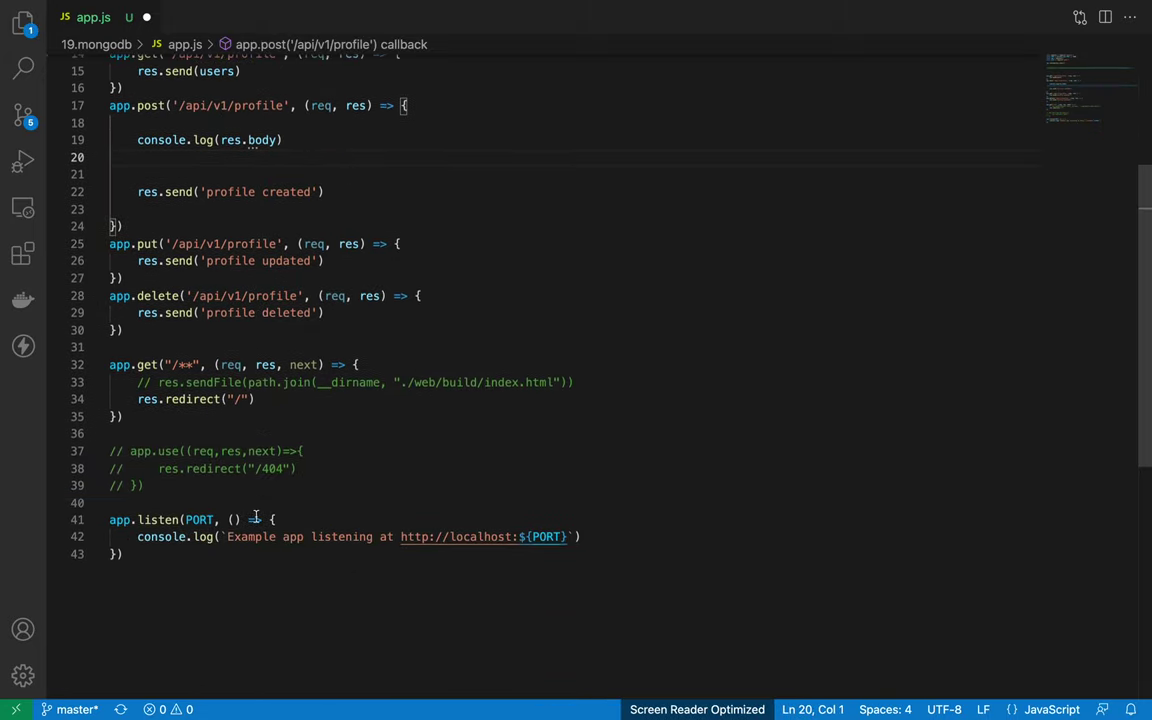
pyautogui.moveTo(110, 450); pyautogui.dragTo(144, 485)
pyautogui.press('BackSpace')
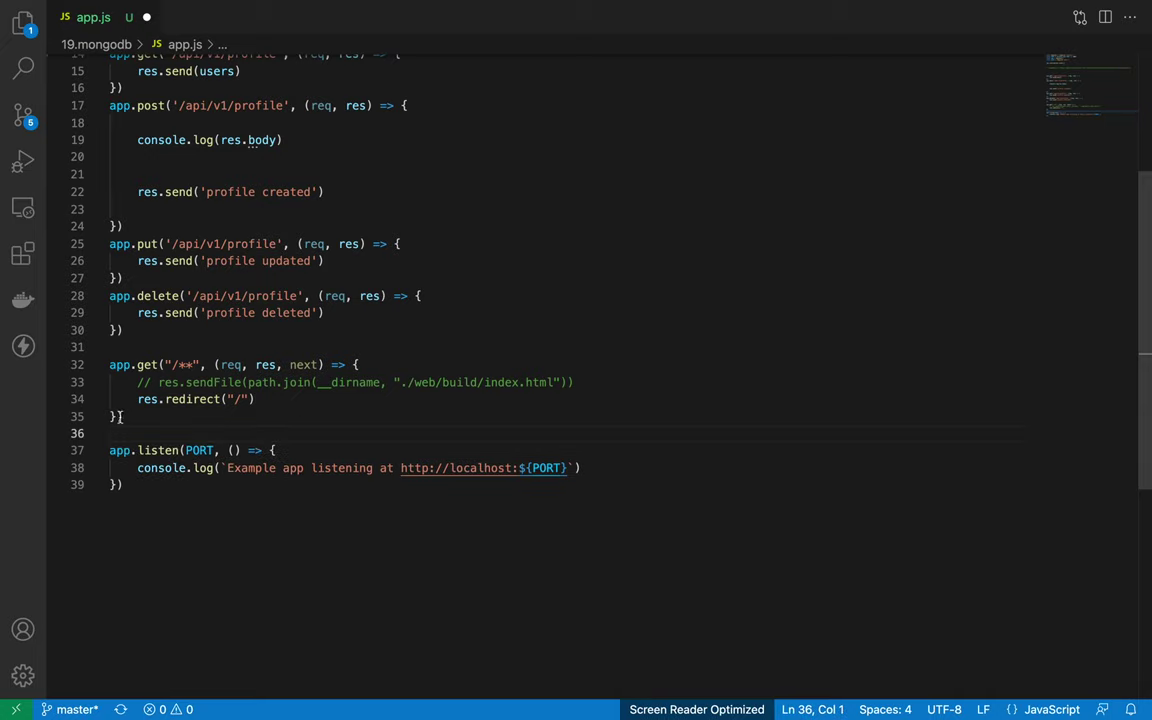
pyautogui.moveTo(123, 415); pyautogui.dragTo(110, 363)
pyautogui.press('BackSpace')
pyautogui.press('BackSpace')
pyautogui.press('BackSpace')
pyautogui.hotkey('ctrl', 's')
# Remove the extra blank lines around the connection-string comment.
pyautogui.scroll(5, 210, 495)
pyautogui.click(199, 287)
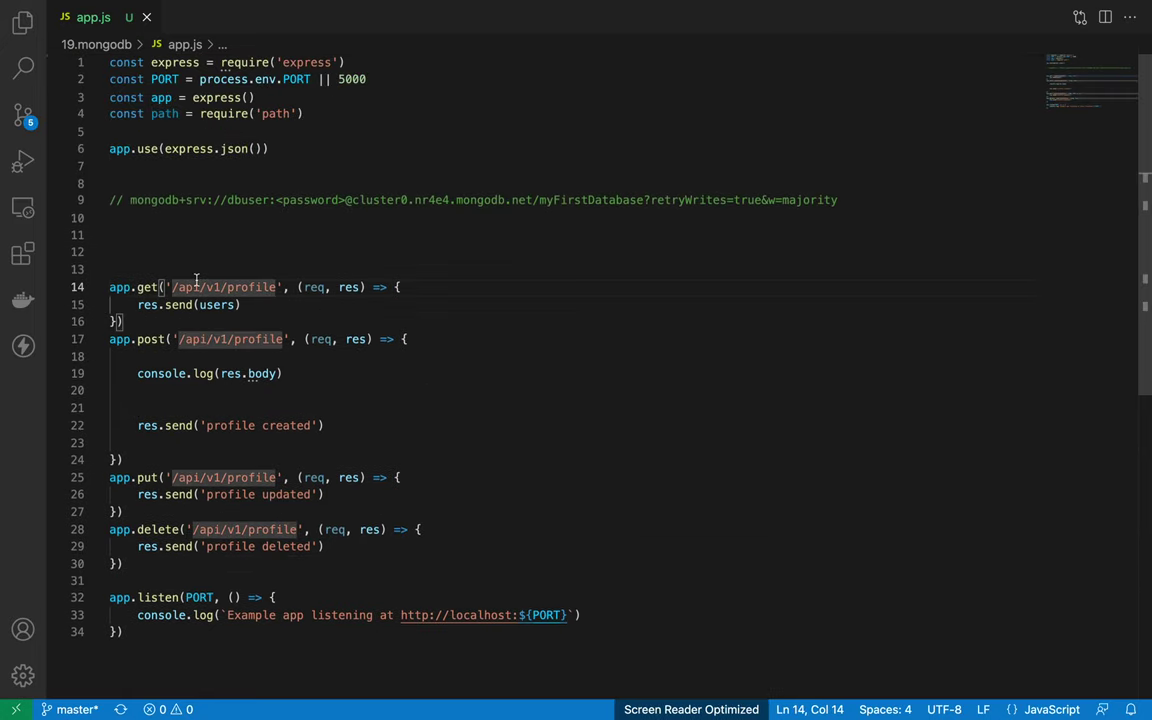
pyautogui.click(153, 236)
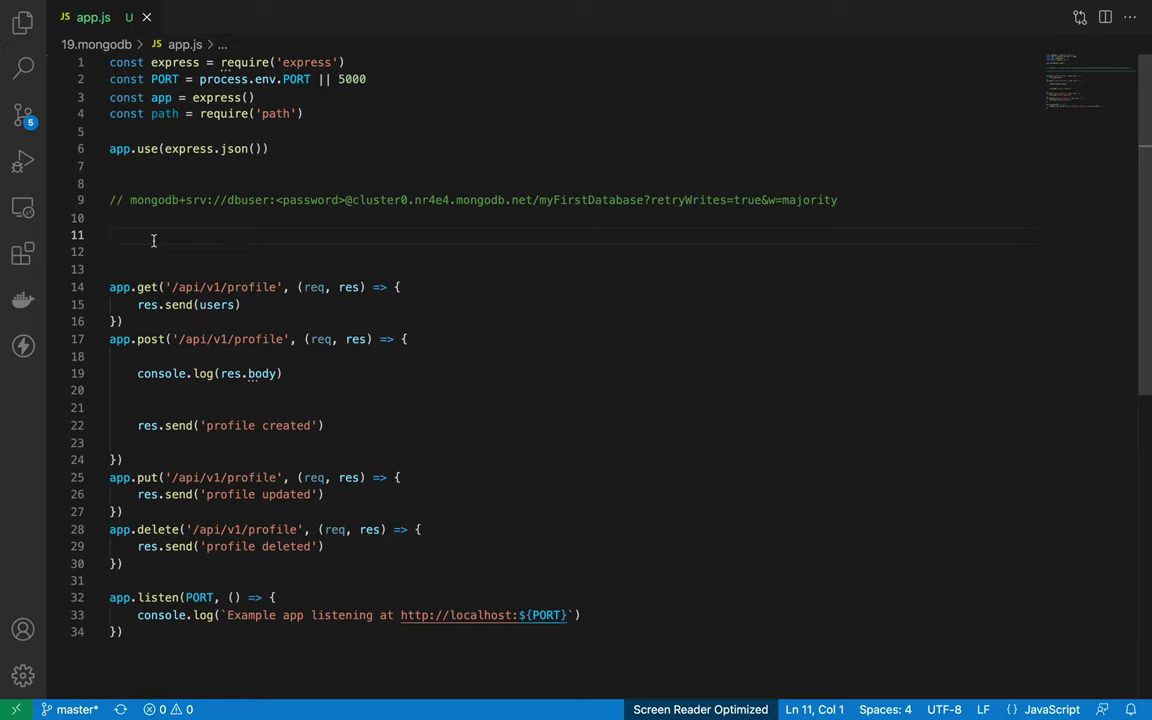
pyautogui.press('BackSpace')
pyautogui.press('BackSpace')
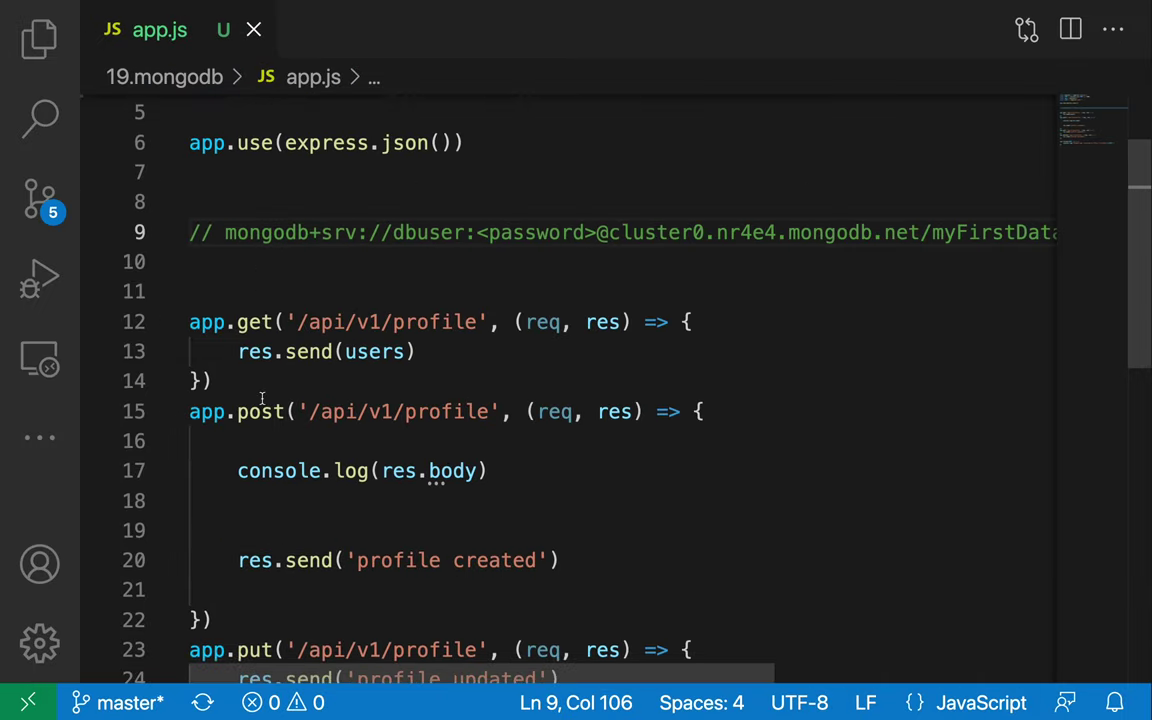
pyautogui.click(270, 198)
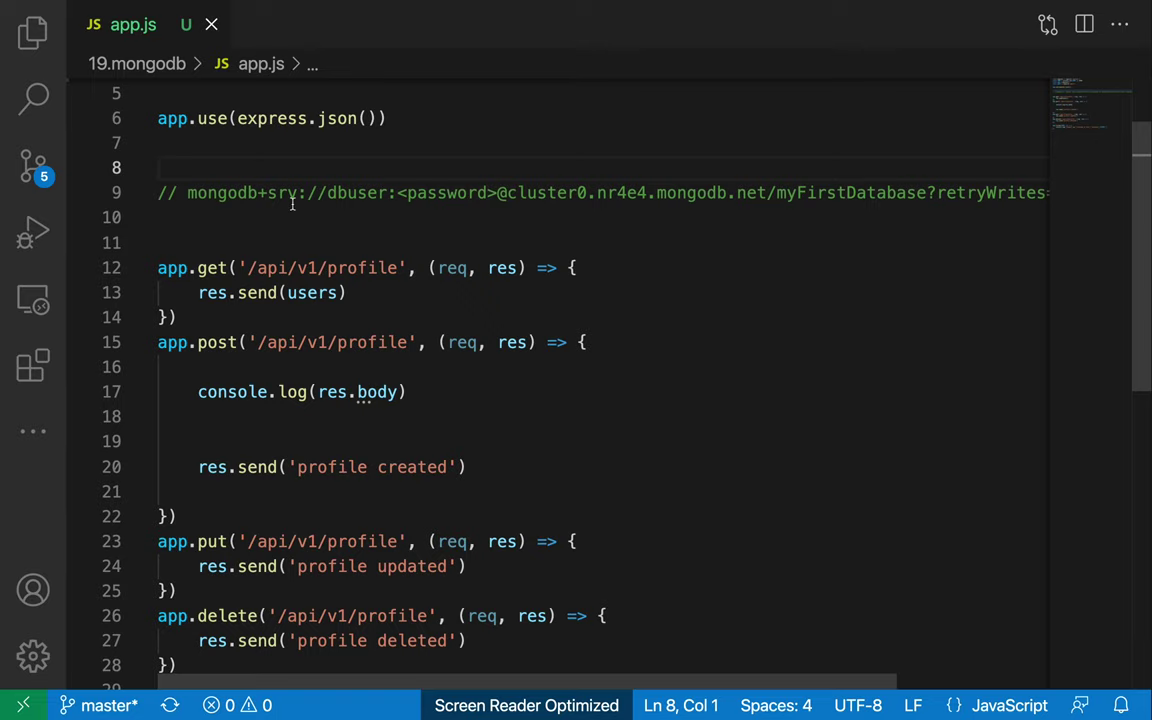
# Return to the Atlas browser window and open a new tab.
pyautogui.hotkey('ctrl', 'Left')
pyautogui.hotkey('ctrl', 'Right')
pyautogui.hotkey('ctrl', 'Right')
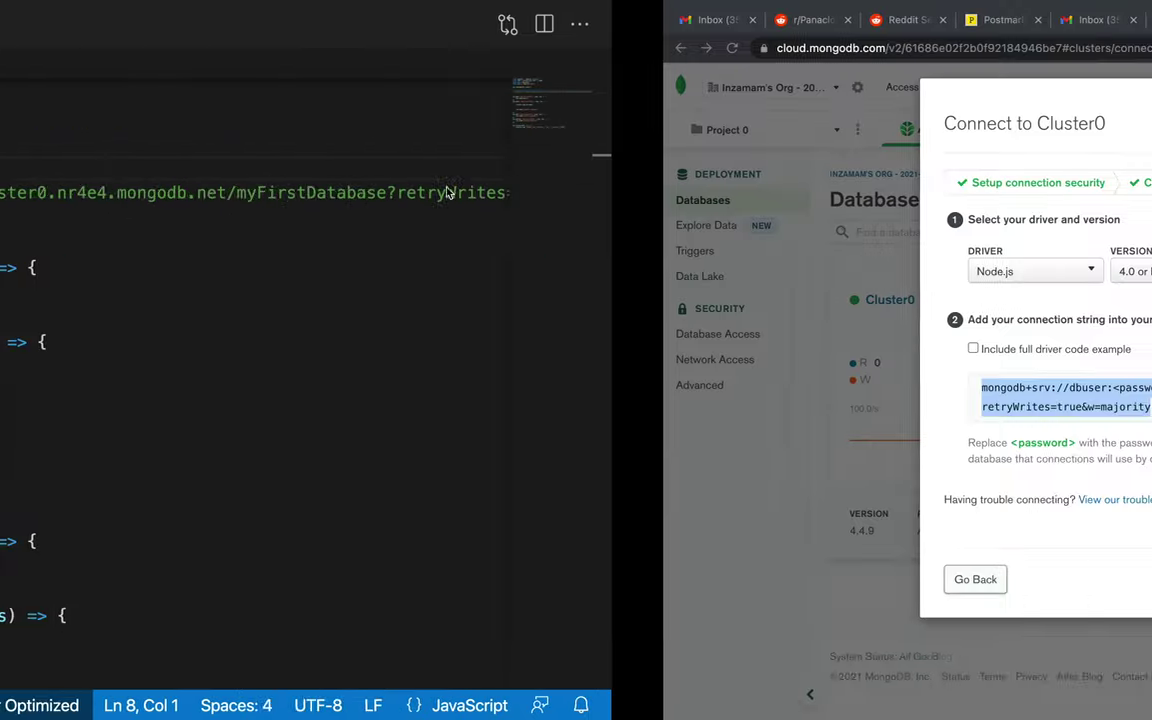
pyautogui.click(1073, 20)
# Google 'mongoose' and open the Mongoose ODM site, mongoosejs.com.
pyautogui.write('mongo')
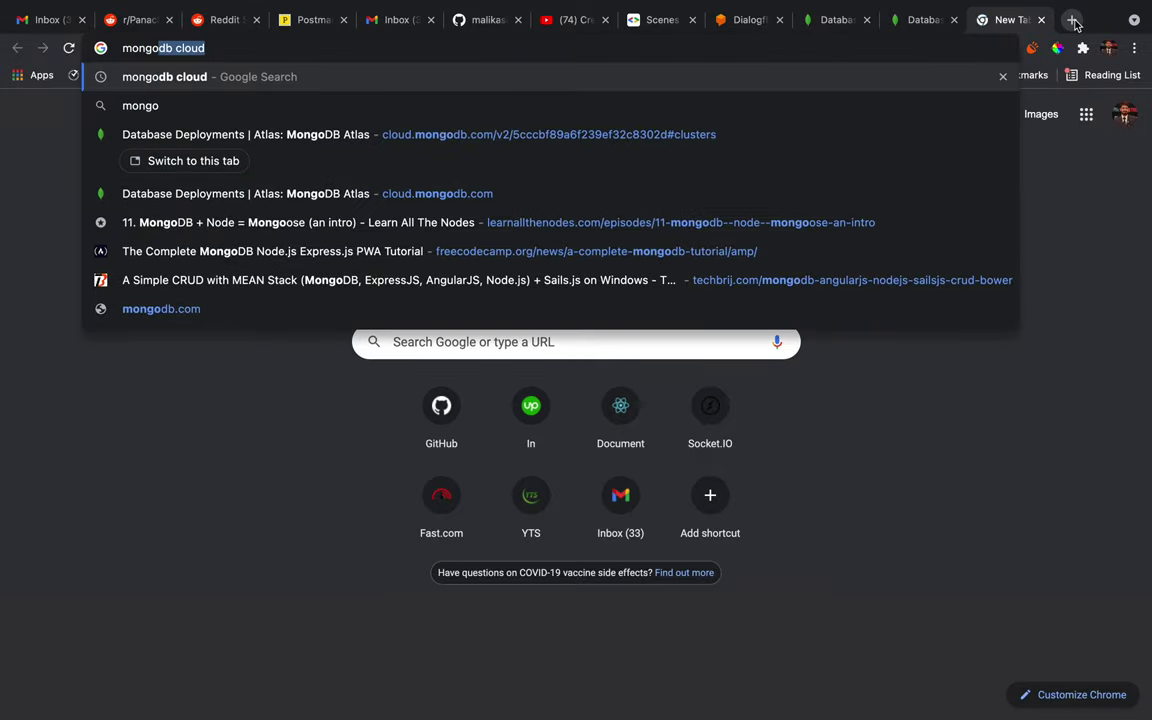
pyautogui.write('ose')
pyautogui.press('Return')
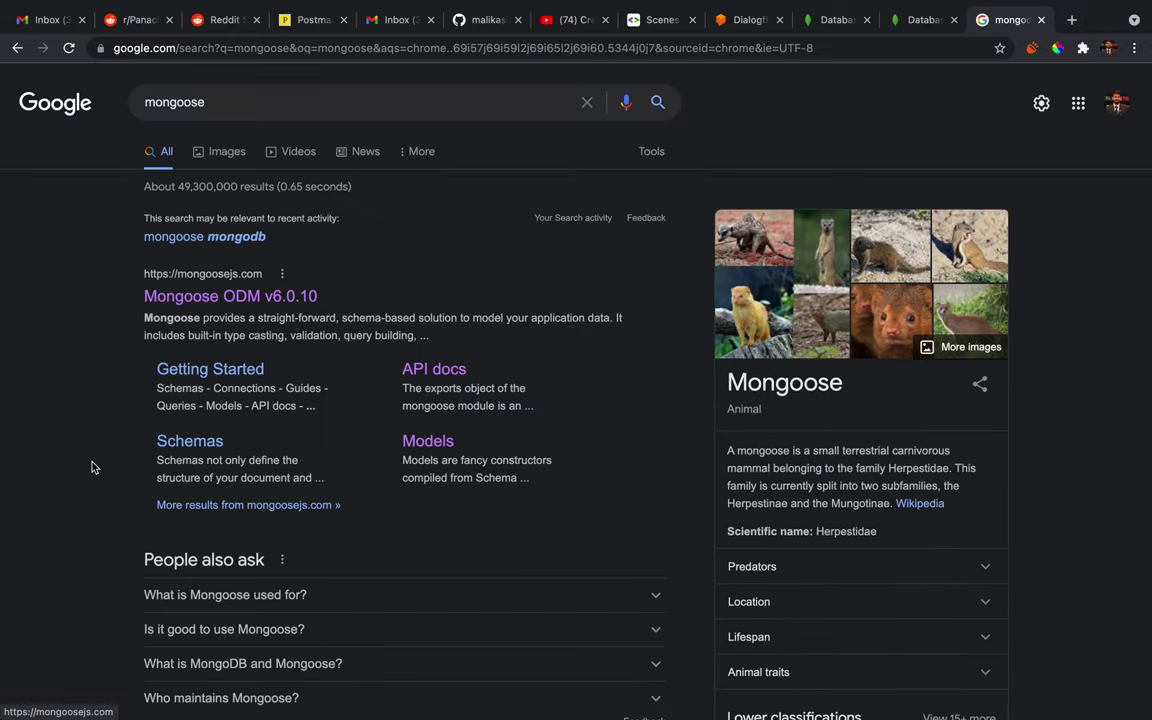
pyautogui.scroll(-1, 91, 460)
pyautogui.click(220, 246)
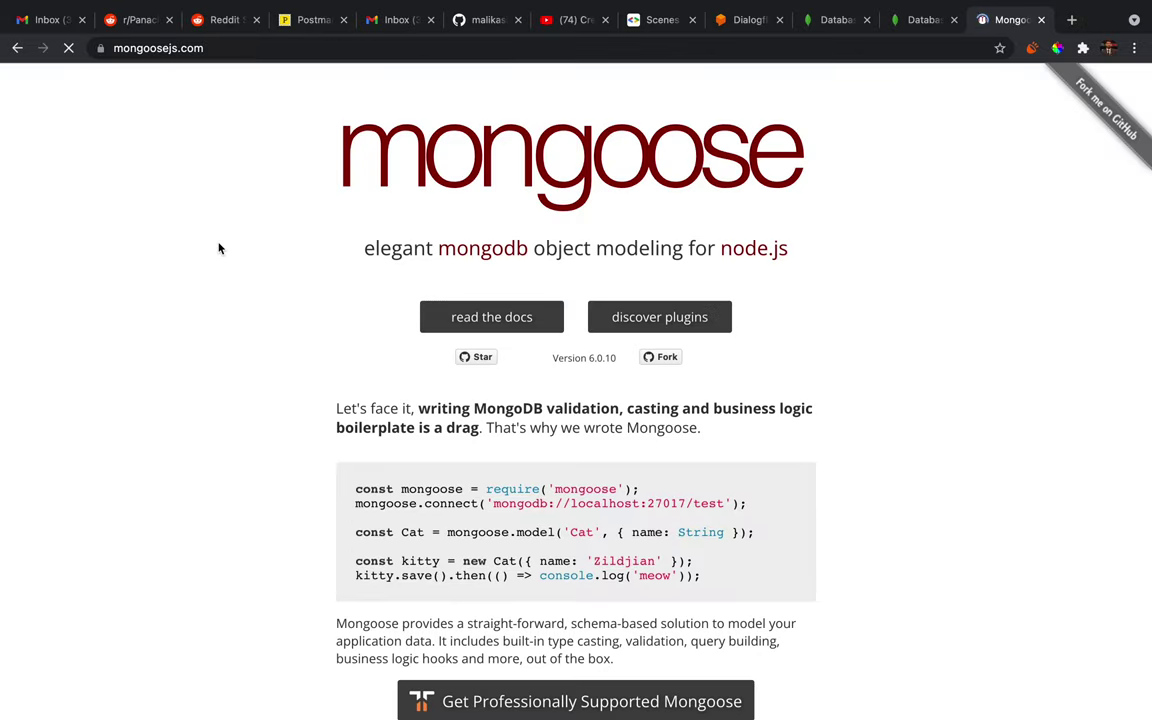
# Select the require('mongoose') and mongoose.connect sample lines, then return to app.js.
pyautogui.scroll(-3, 278, 534)
pyautogui.doubleClick(431, 328)
pyautogui.tripleClick(431, 328)
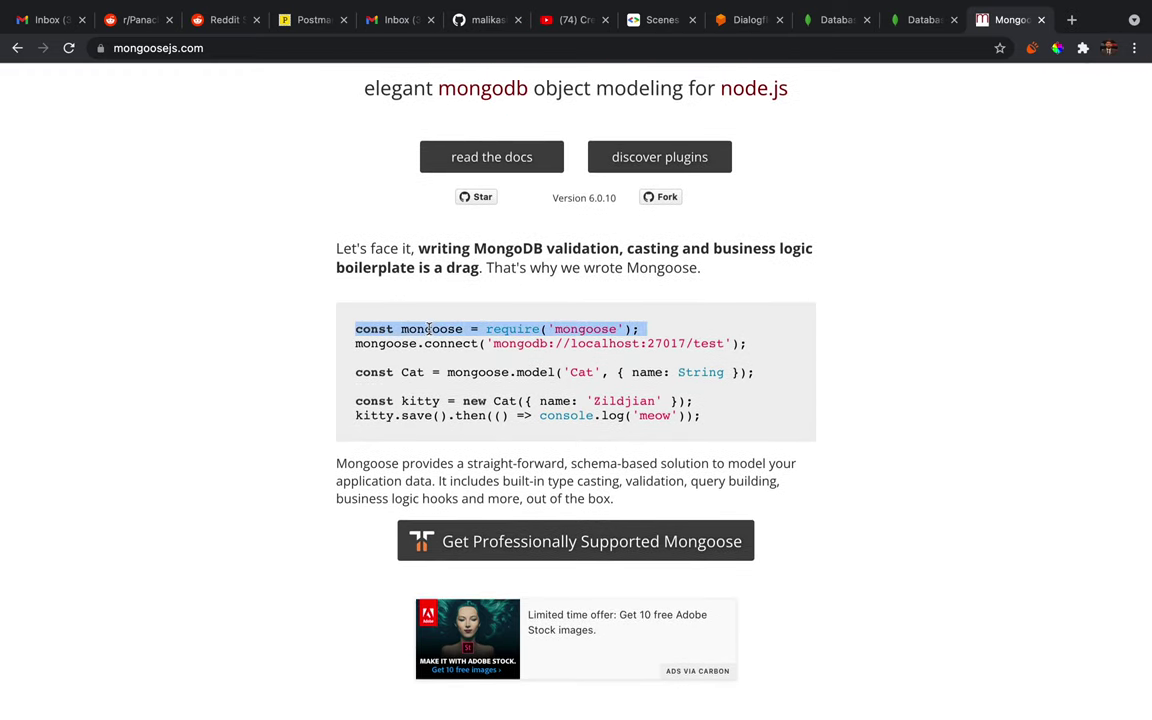
pyautogui.moveTo(429, 328); pyautogui.dragTo(515, 365)
pyautogui.hotkey('ctrl', 'Left')
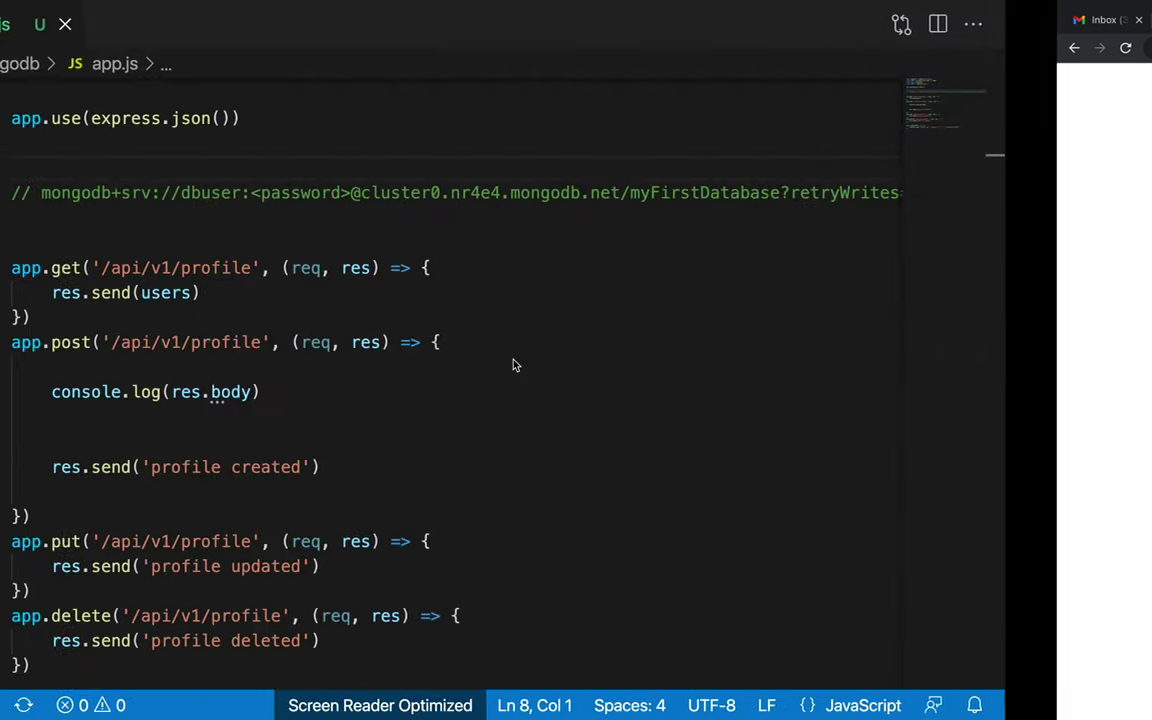
pyautogui.scroll(2, 230, 170)
pyautogui.click(187, 196)
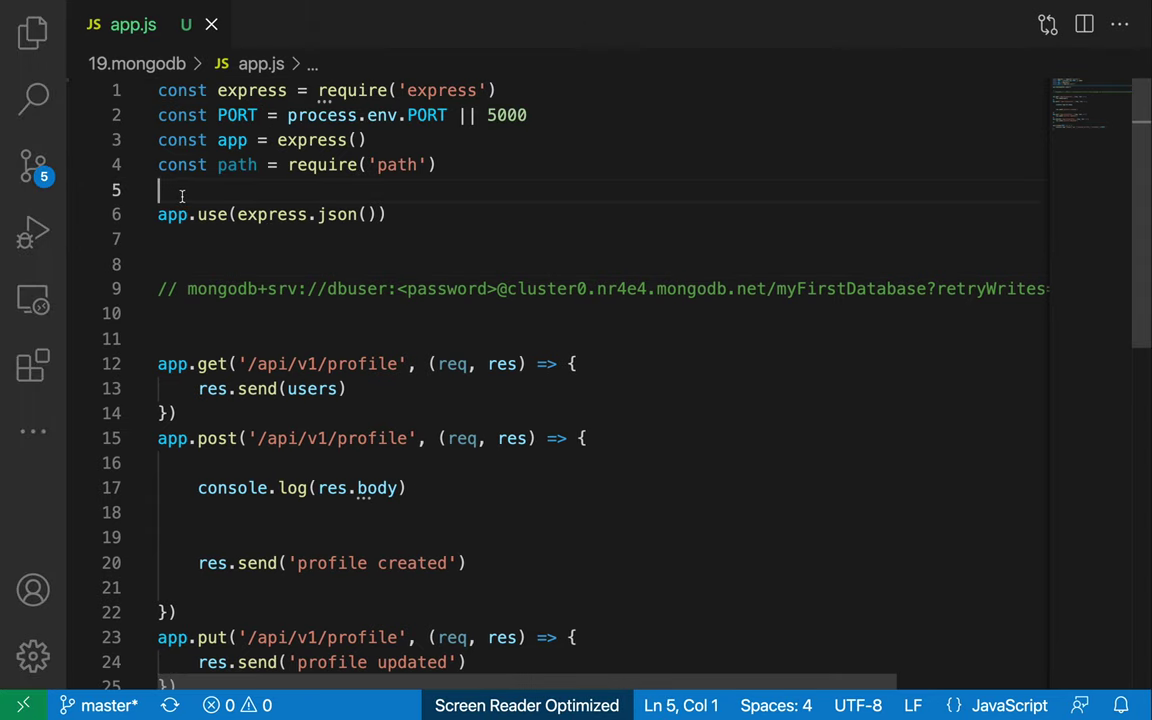